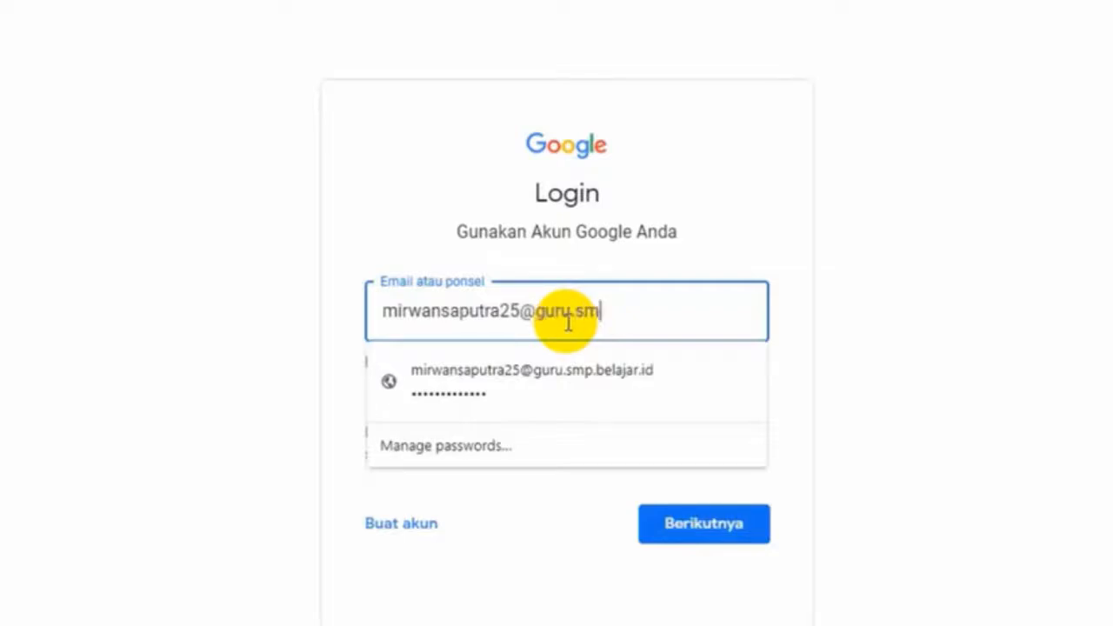
Sign in to the Google account with the account's e-mail address and password.
text(h)
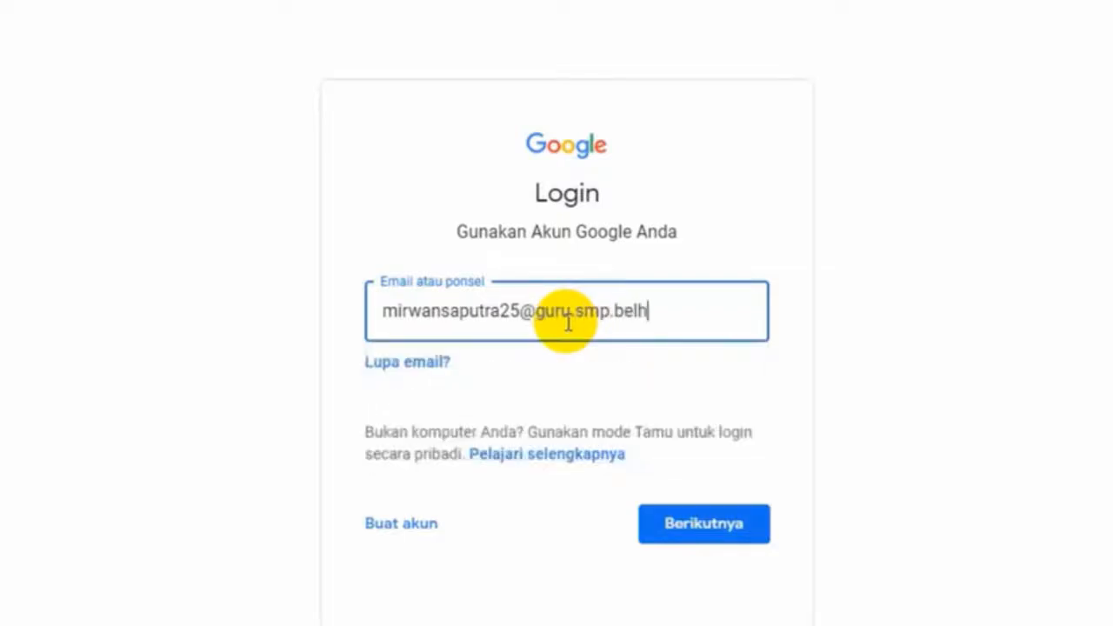
key(BackSpace)
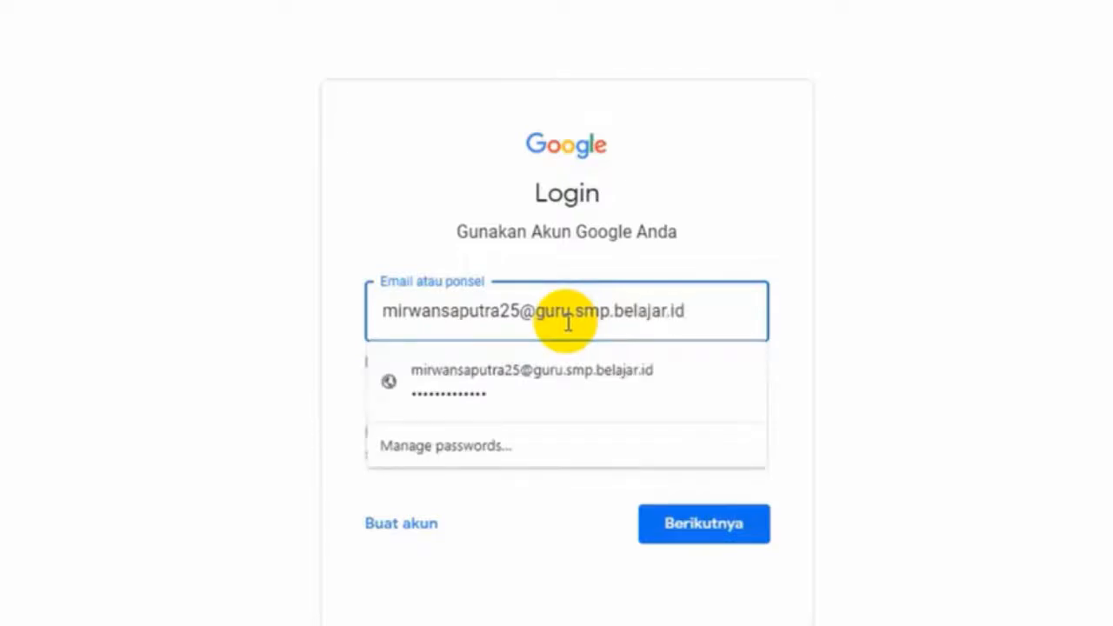
click(718, 525)
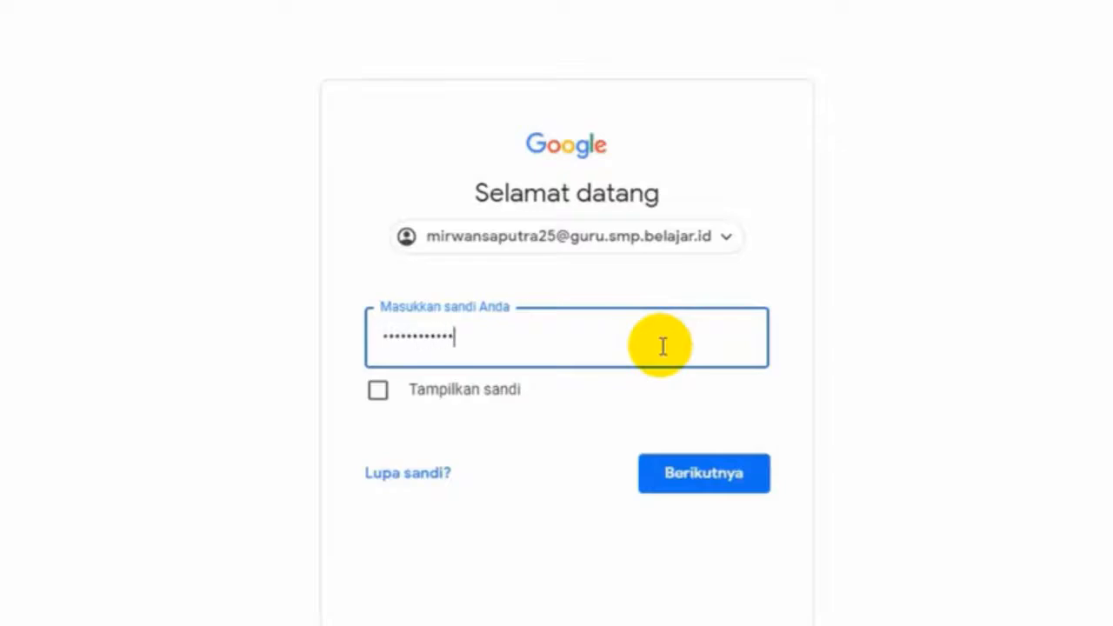
click(712, 487)
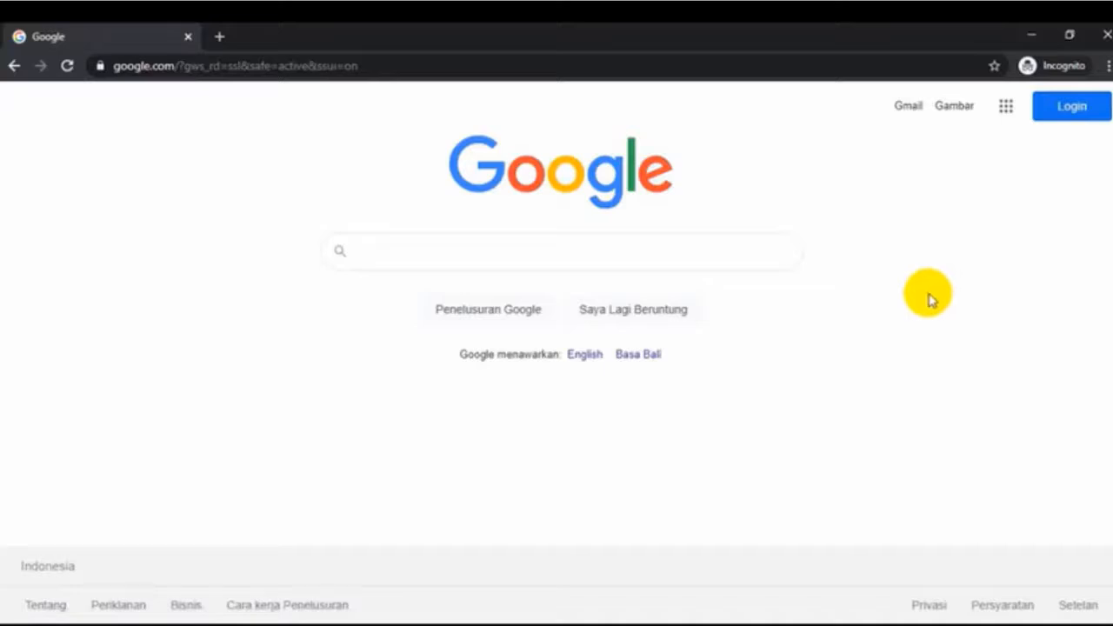
Go to forms.google.com and start a new blank form.
click(462, 65)
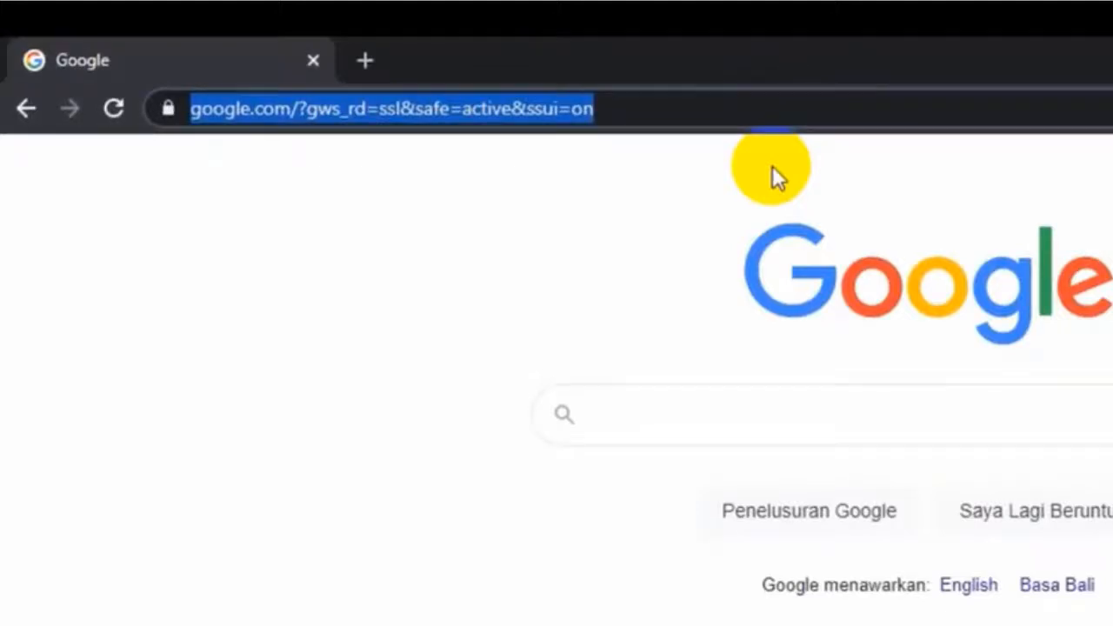
text(forms.)
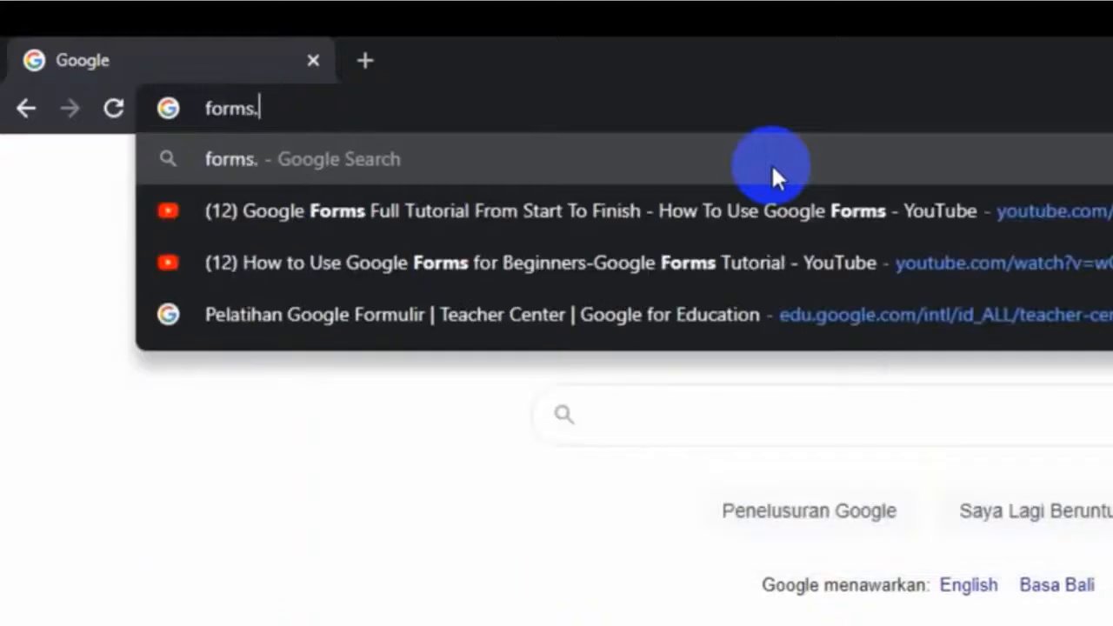
text(googl)
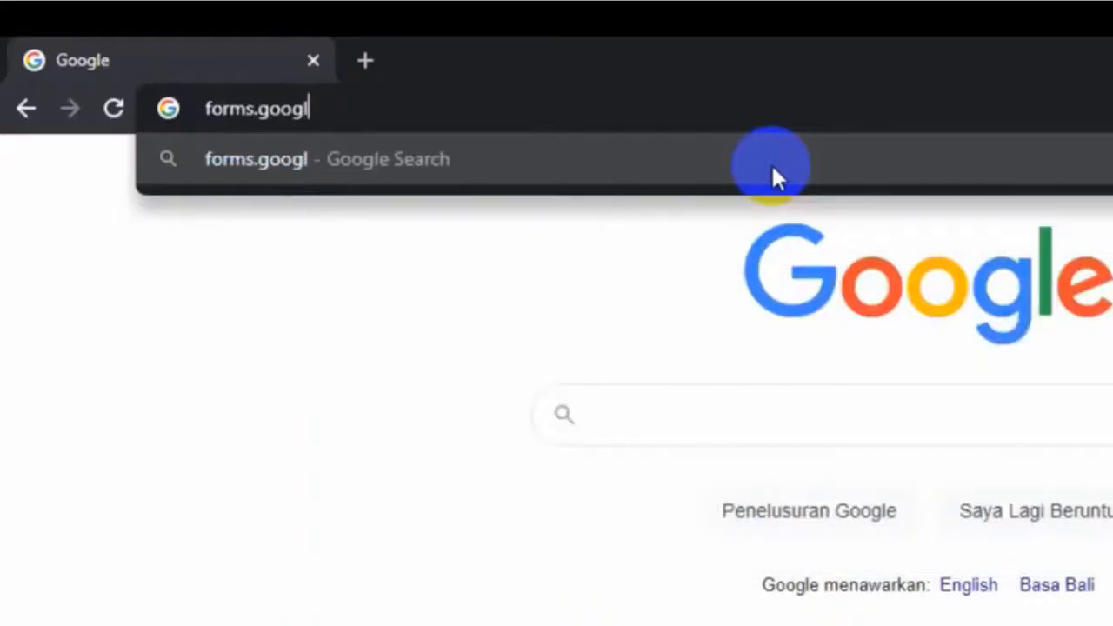
text(e.com)
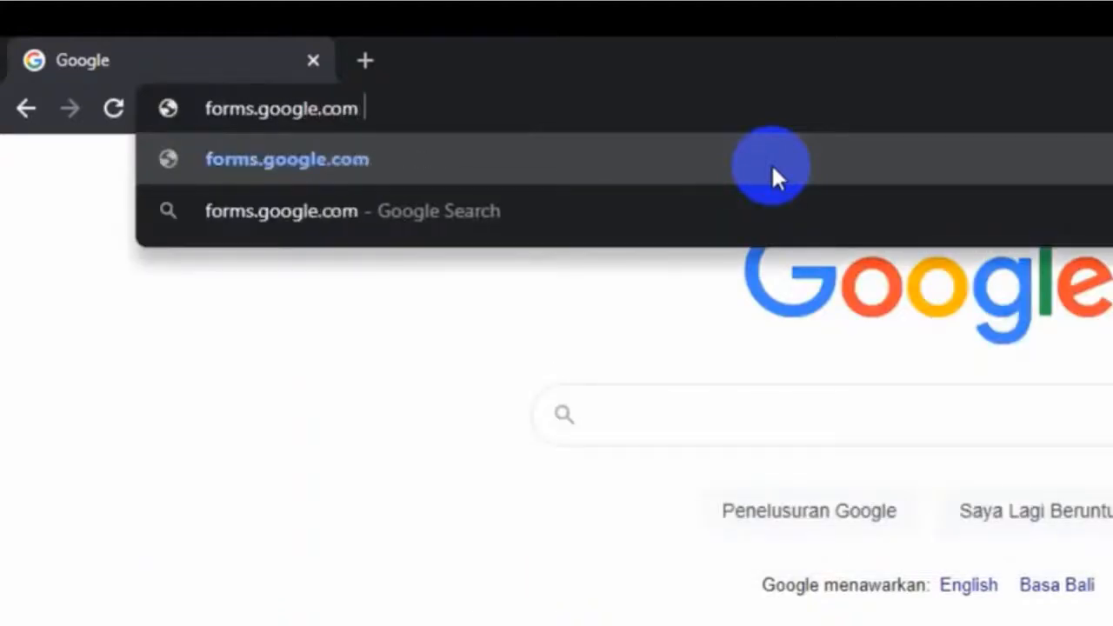
click(772, 168)
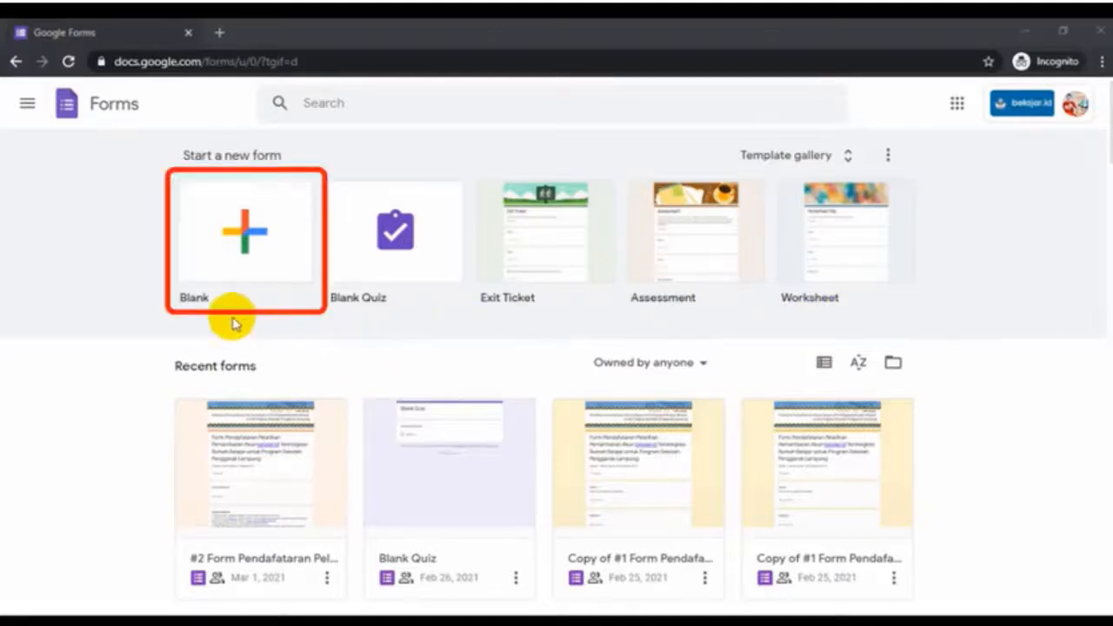
click(247, 244)
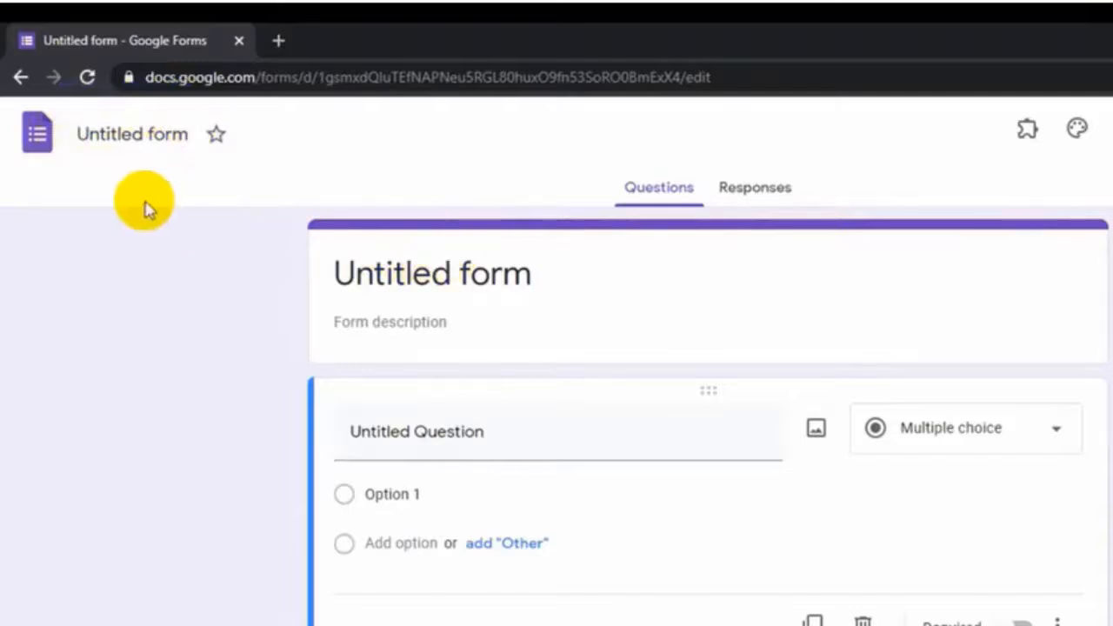
Title the form "Formulir Pendaftaran Pelatihan" and enter "Pelatihan Online" as its description.
click(154, 134)
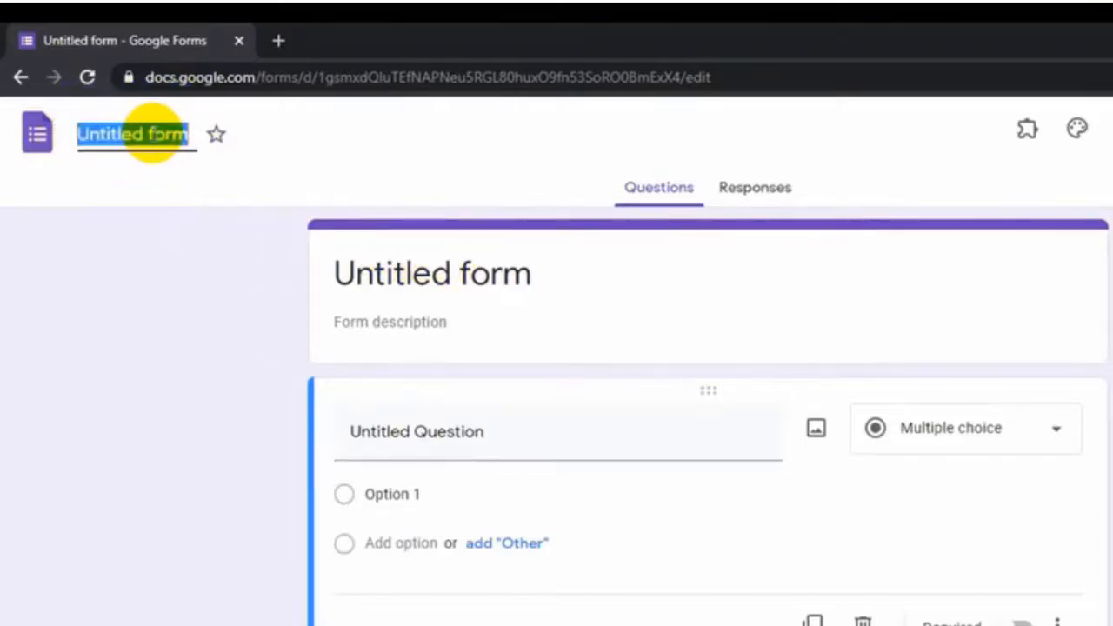
click(523, 277)
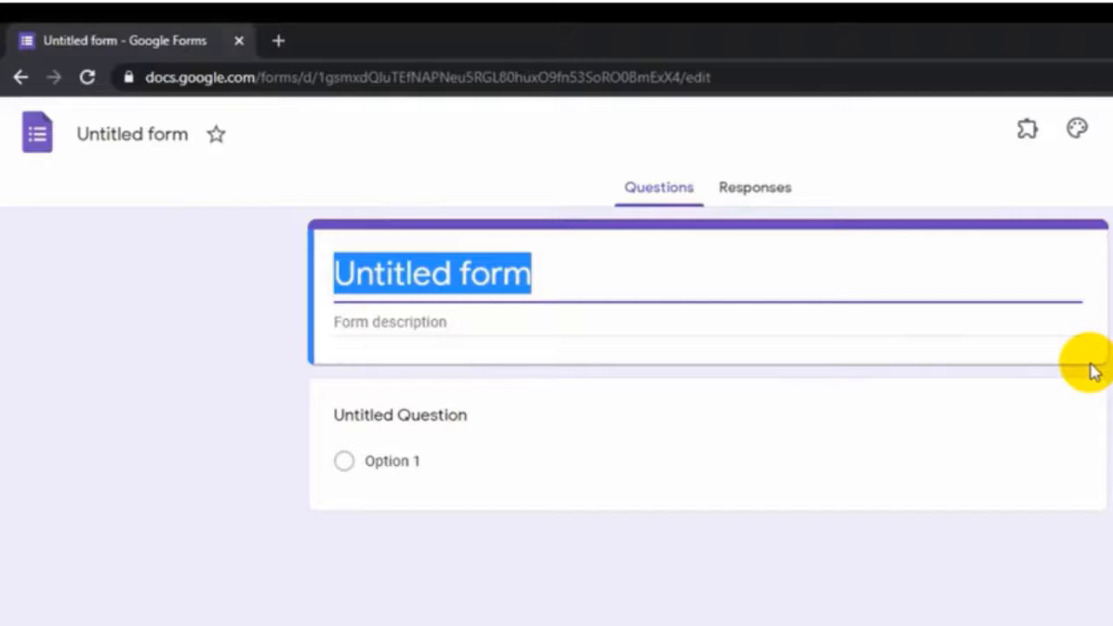
text(Formuli)
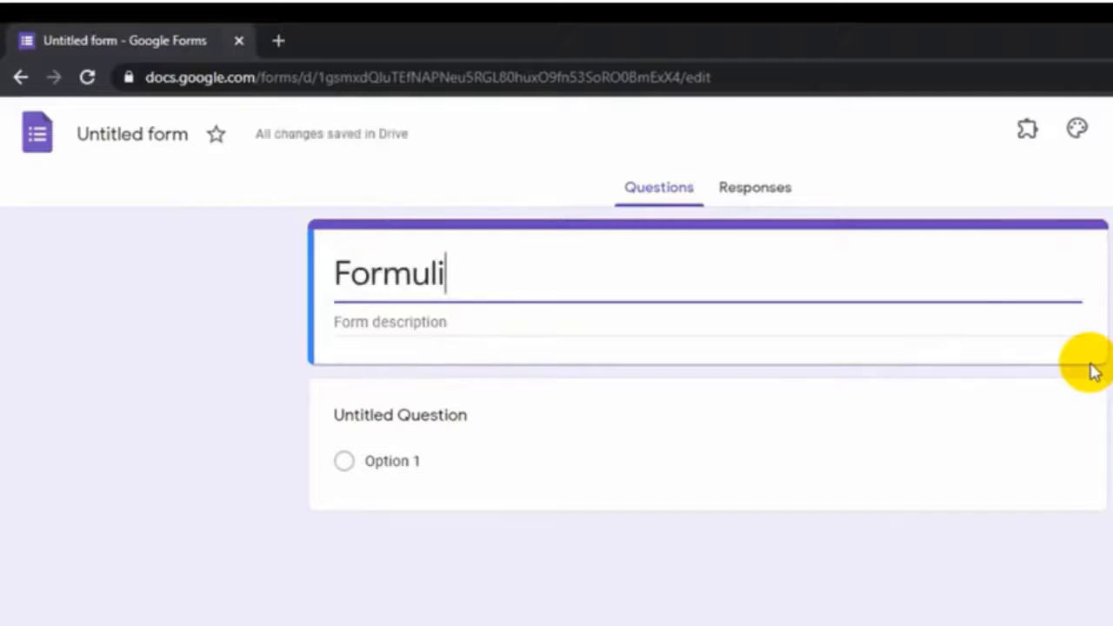
text(r Pendaft)
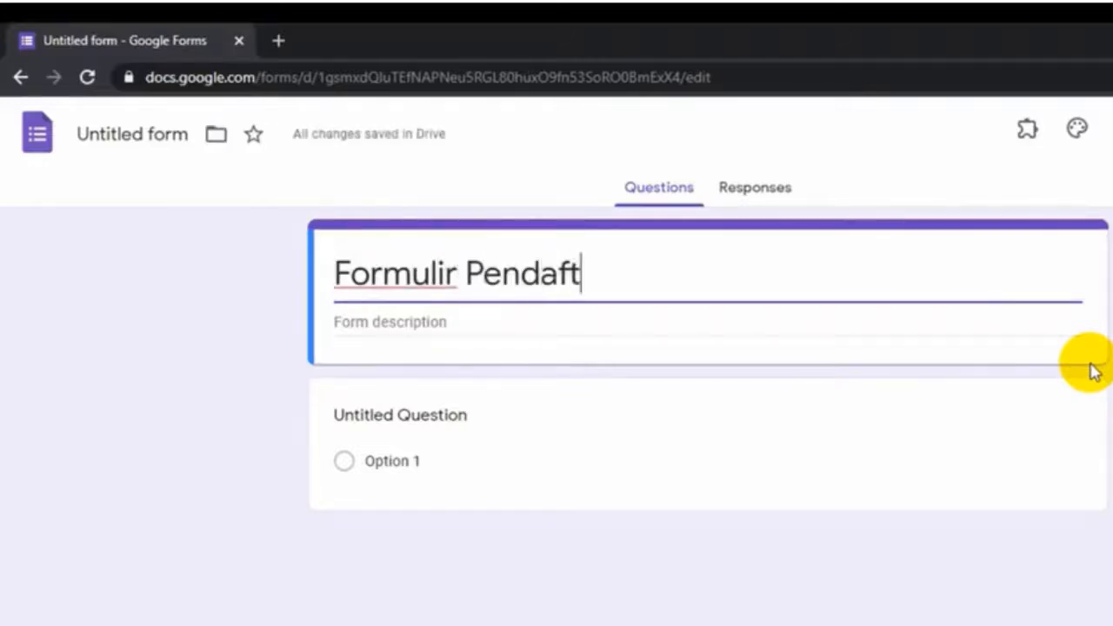
text(aran Pel)
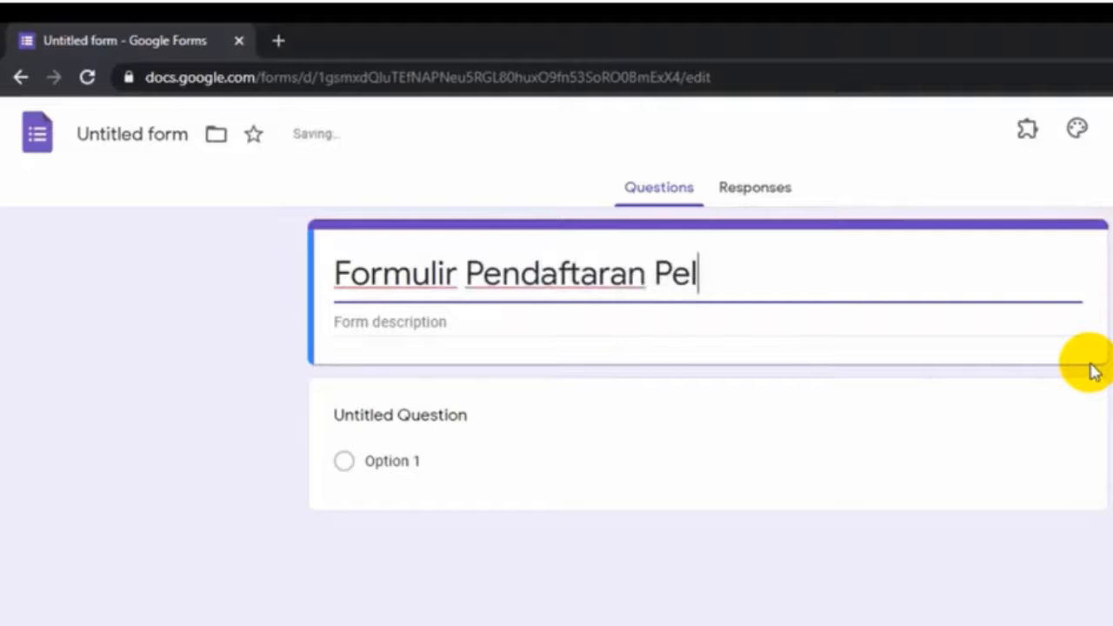
text(atihan)
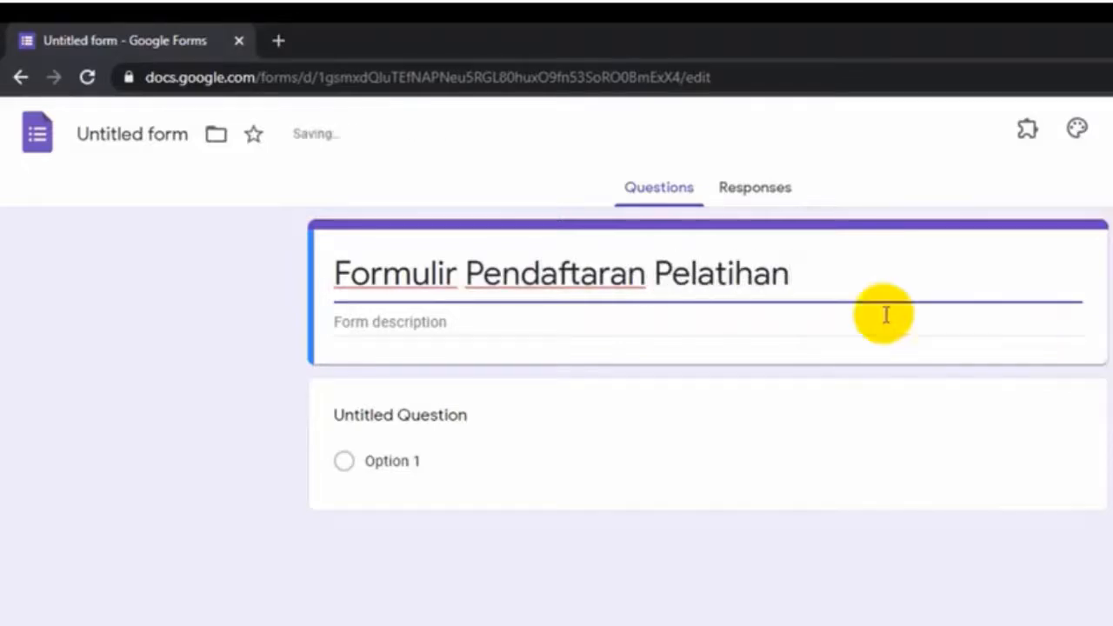
click(652, 321)
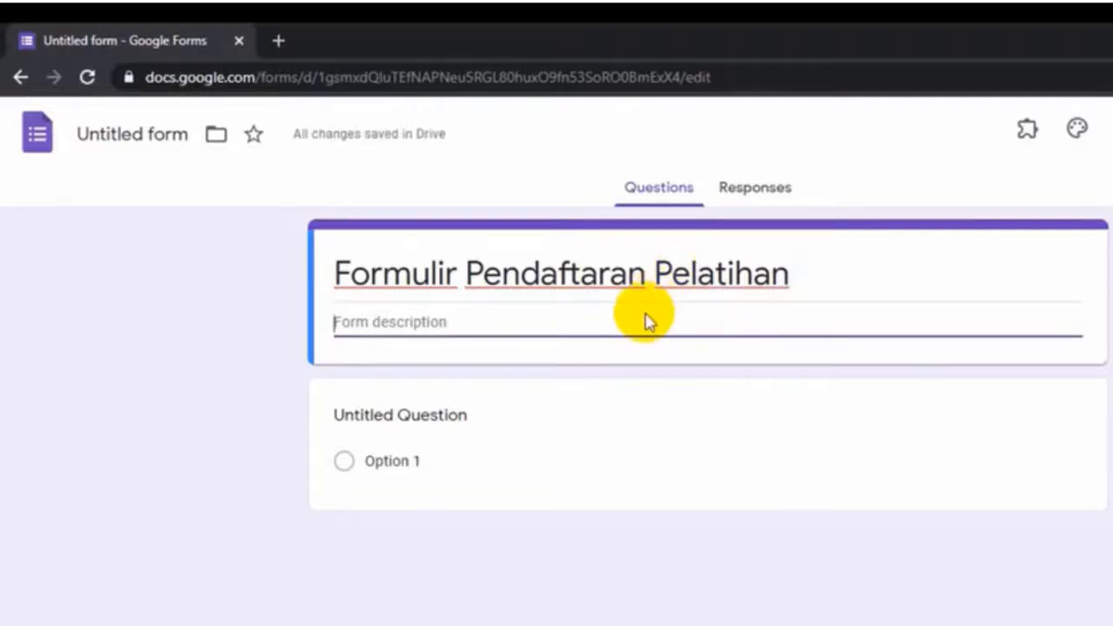
text(Pelatihan Online)
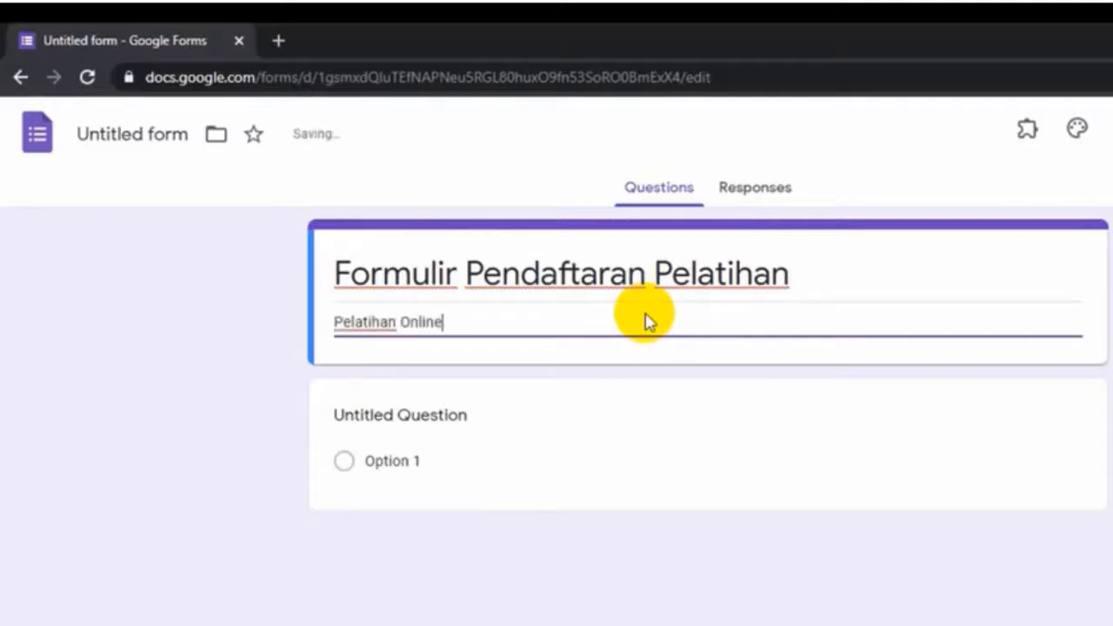
Name the form's file "Formulir Pendaftaran Pelatihan", matching the form title.
triple_click(817, 269)
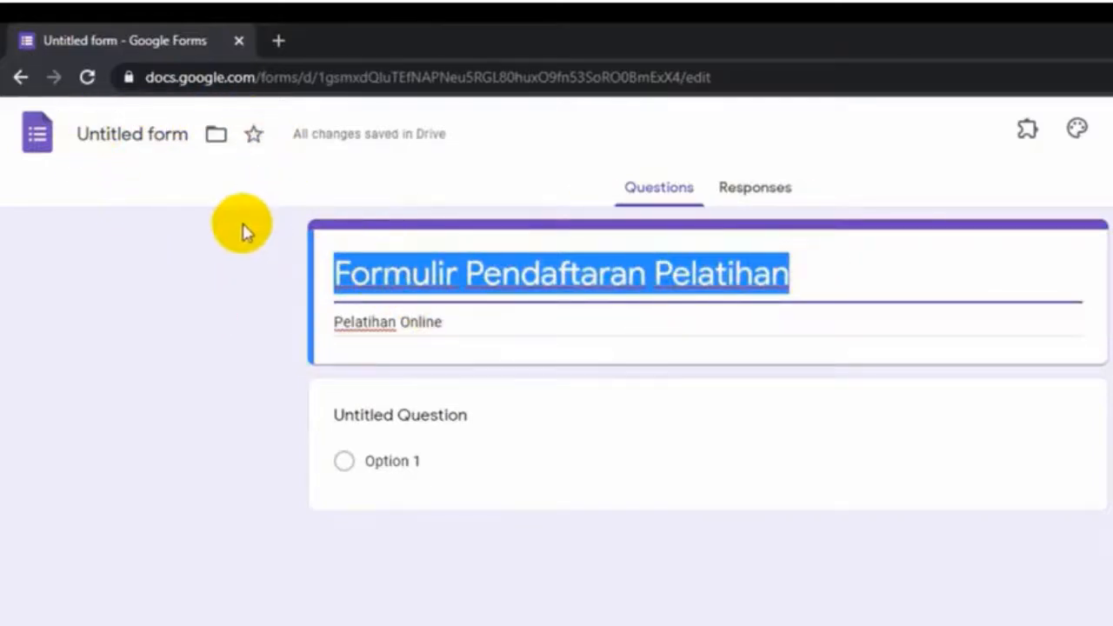
click(154, 135)
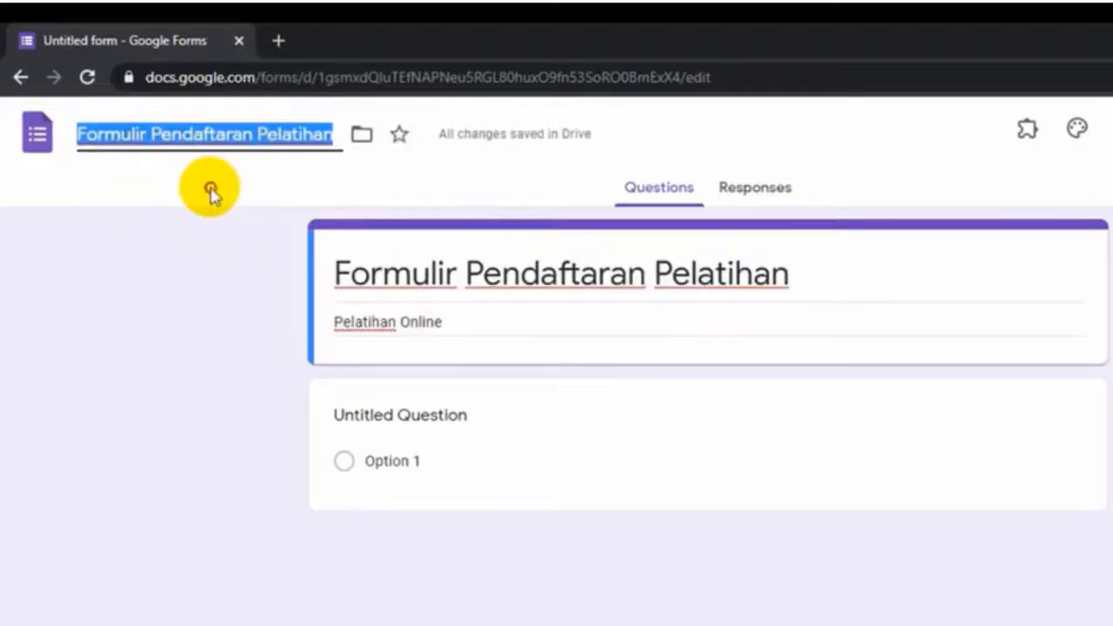
click(211, 191)
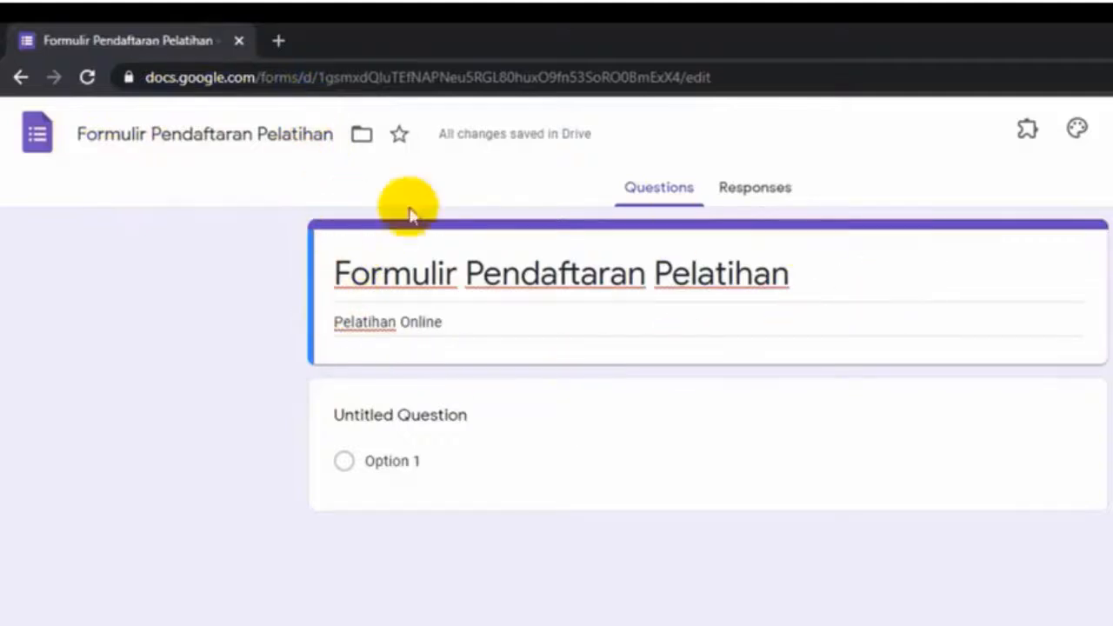
click(257, 136)
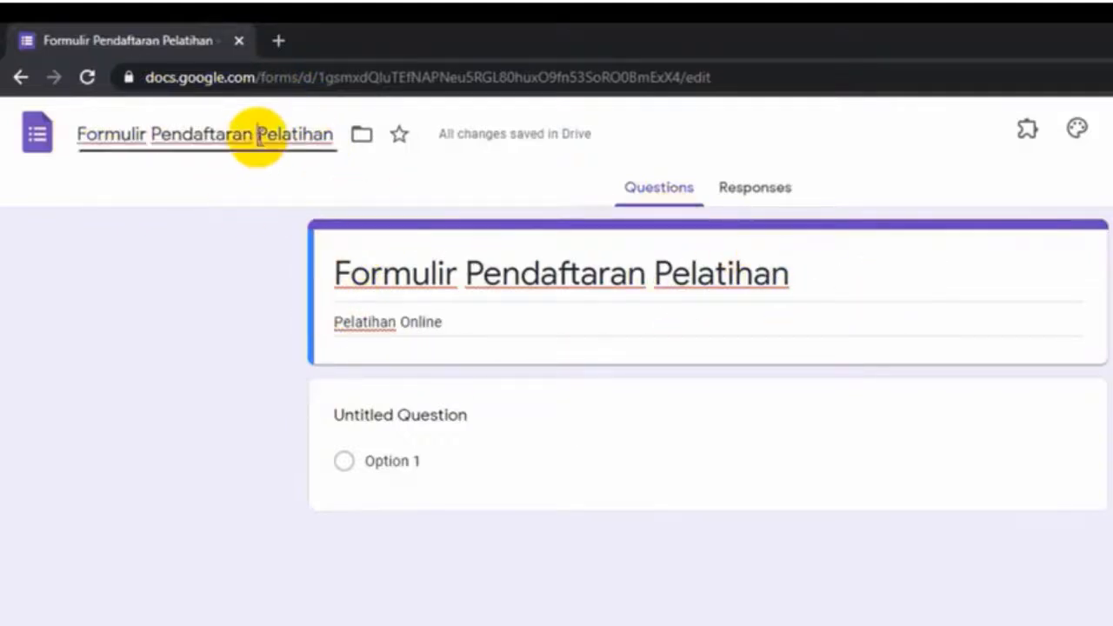
click(331, 136)
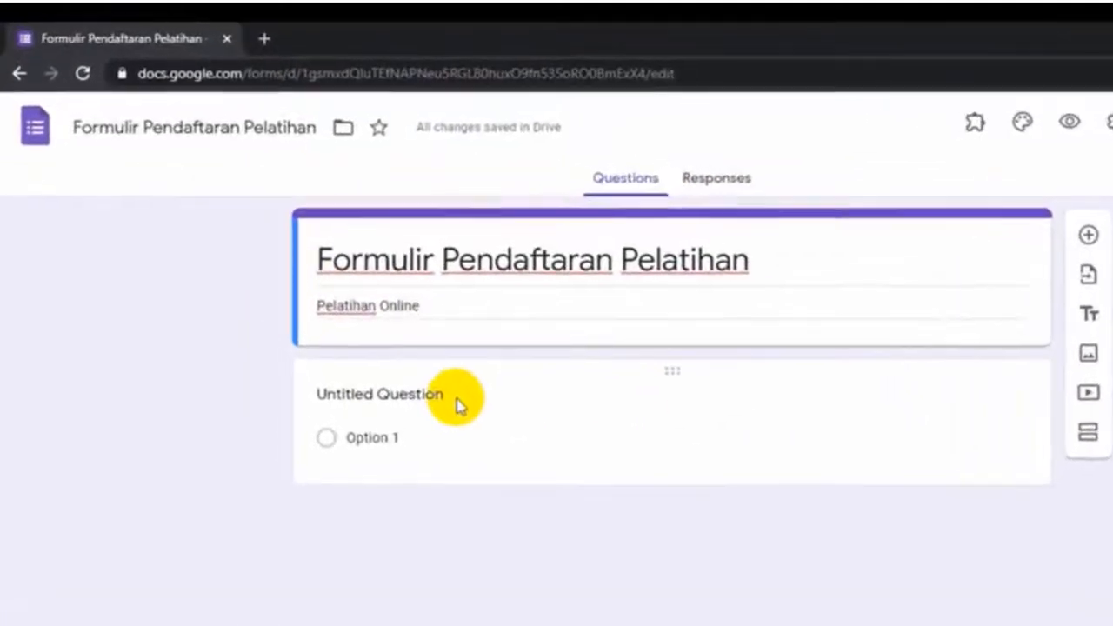
Name the first question "Nama" and set its type to Short answer.
click(440, 399)
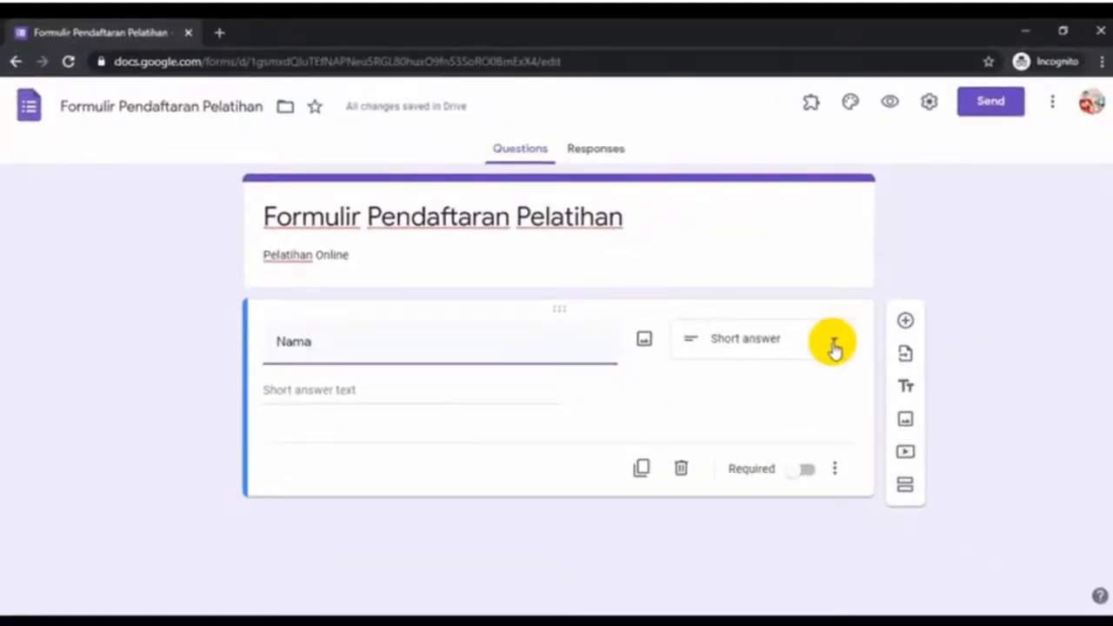
click(833, 346)
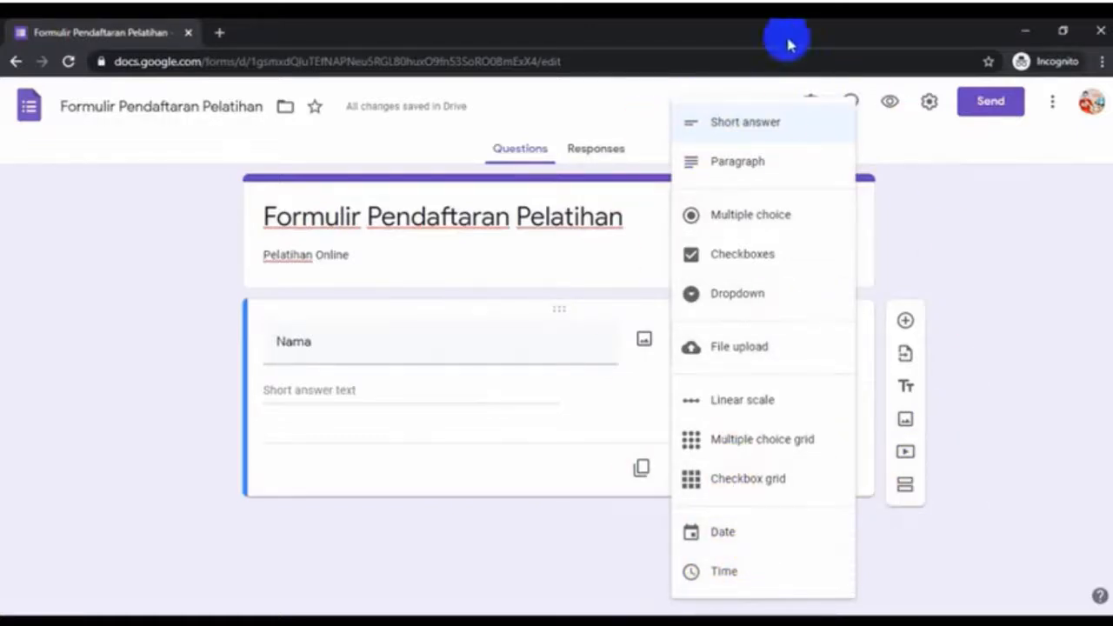
click(764, 126)
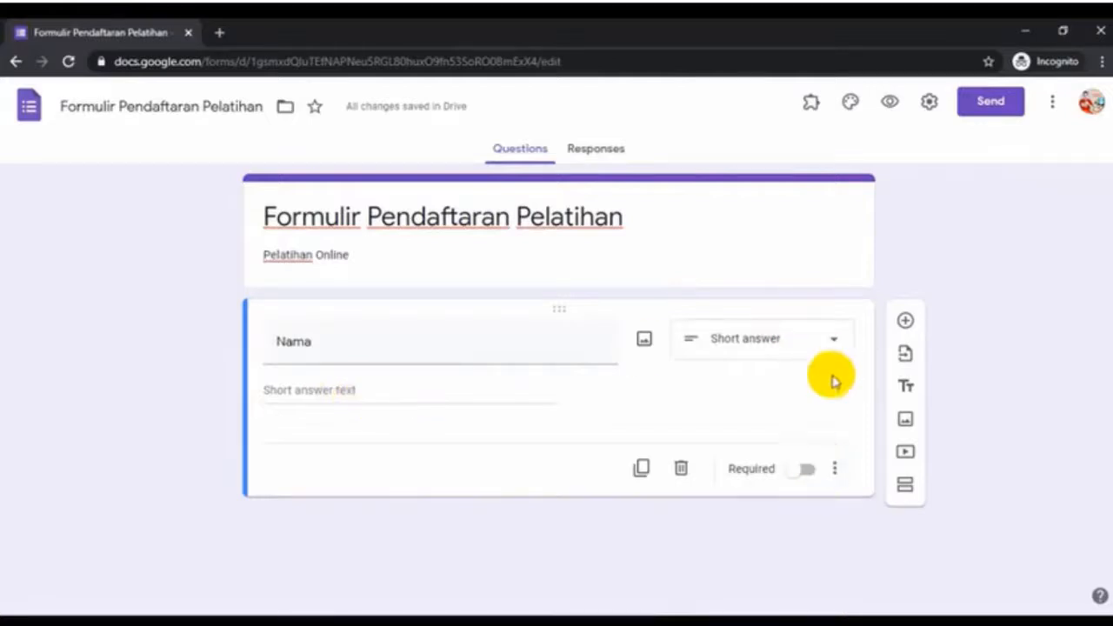
Add the description "(Mohon diisi nama beserta gelar)" to the Nama question and make the question required.
click(836, 471)
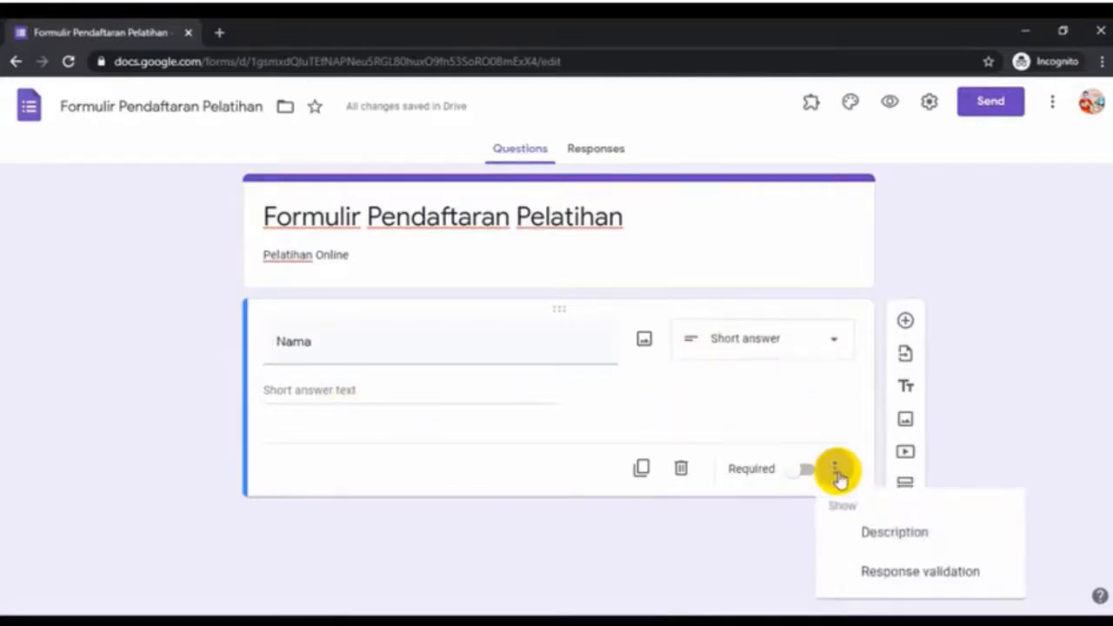
click(874, 533)
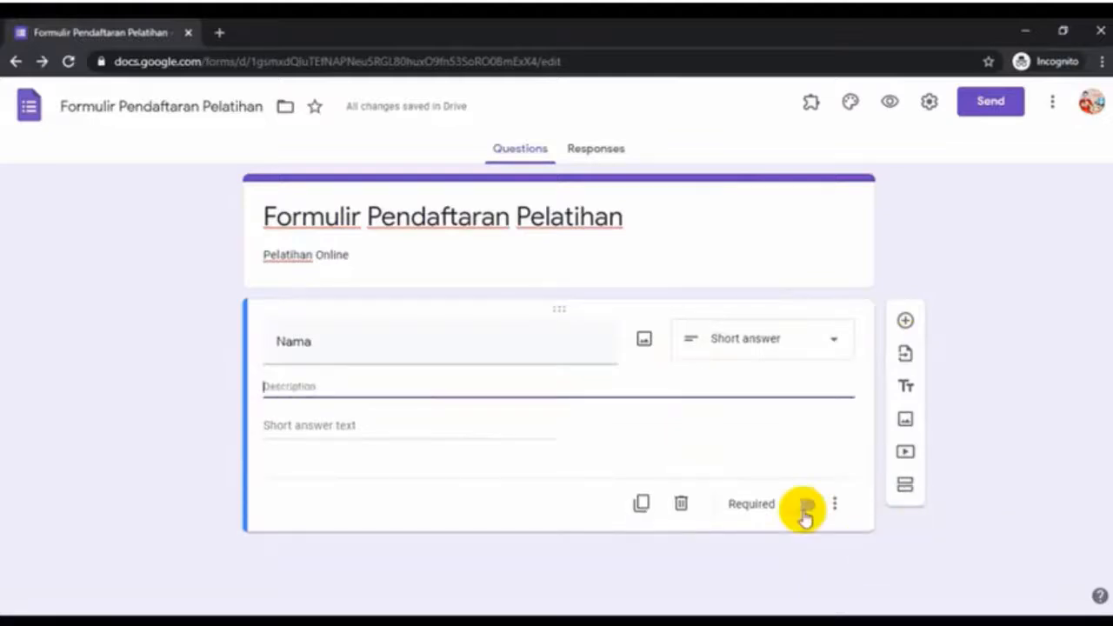
text((Mo)
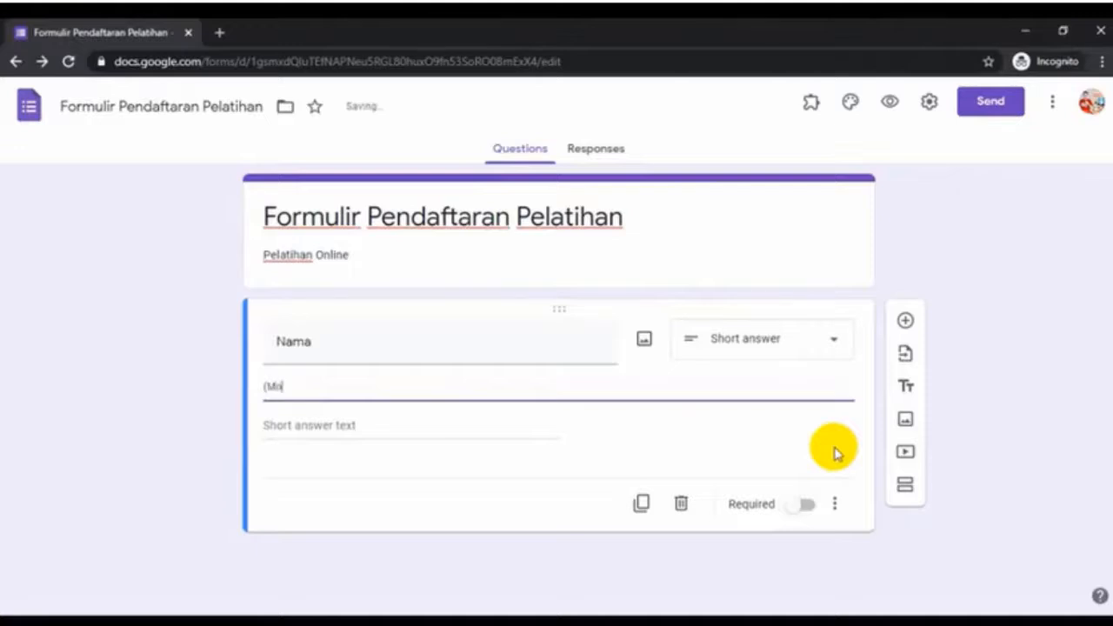
text(hon diisi nama)
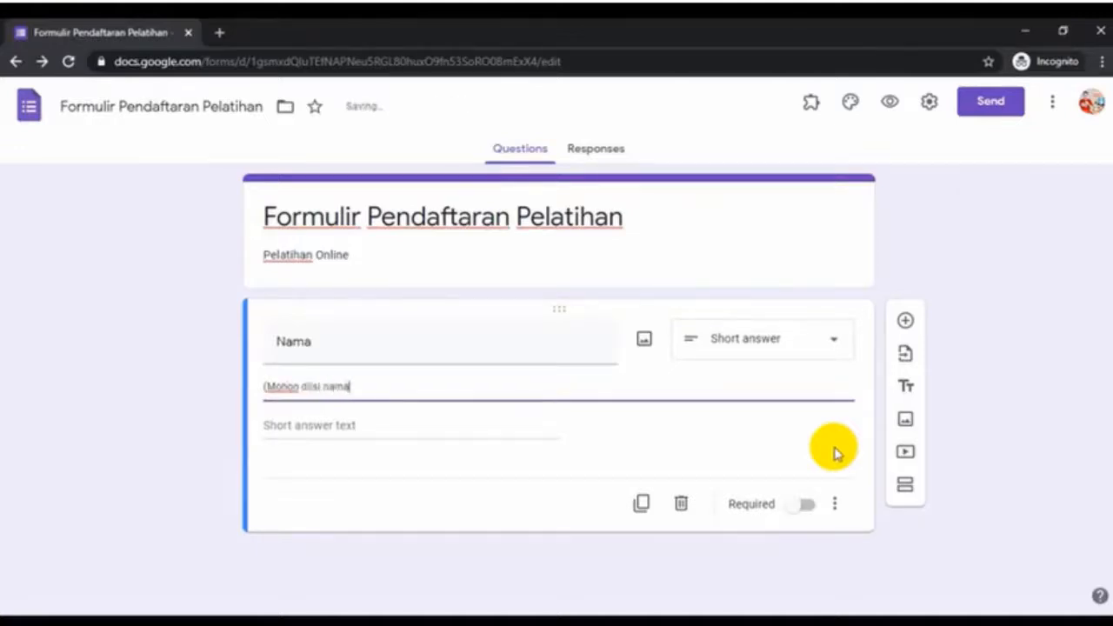
text( pa)
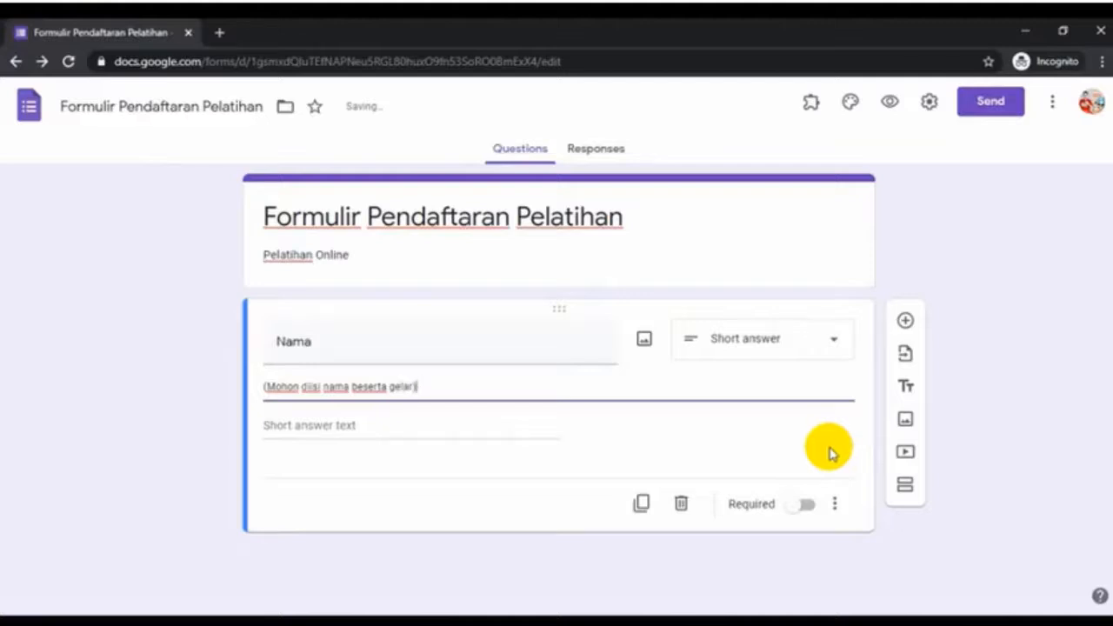
click(830, 450)
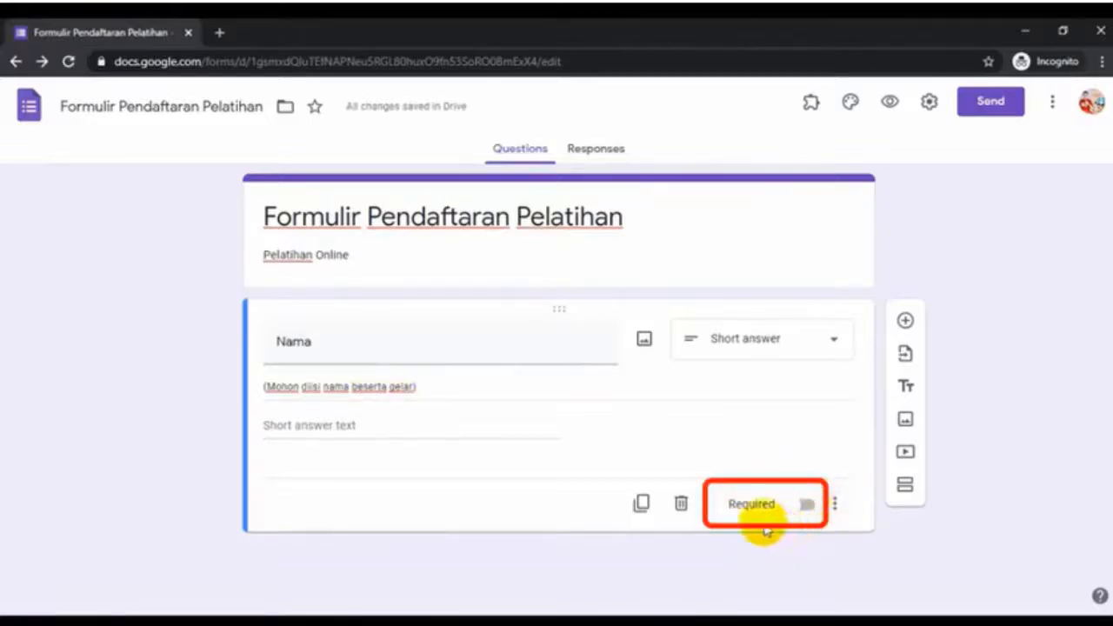
click(807, 507)
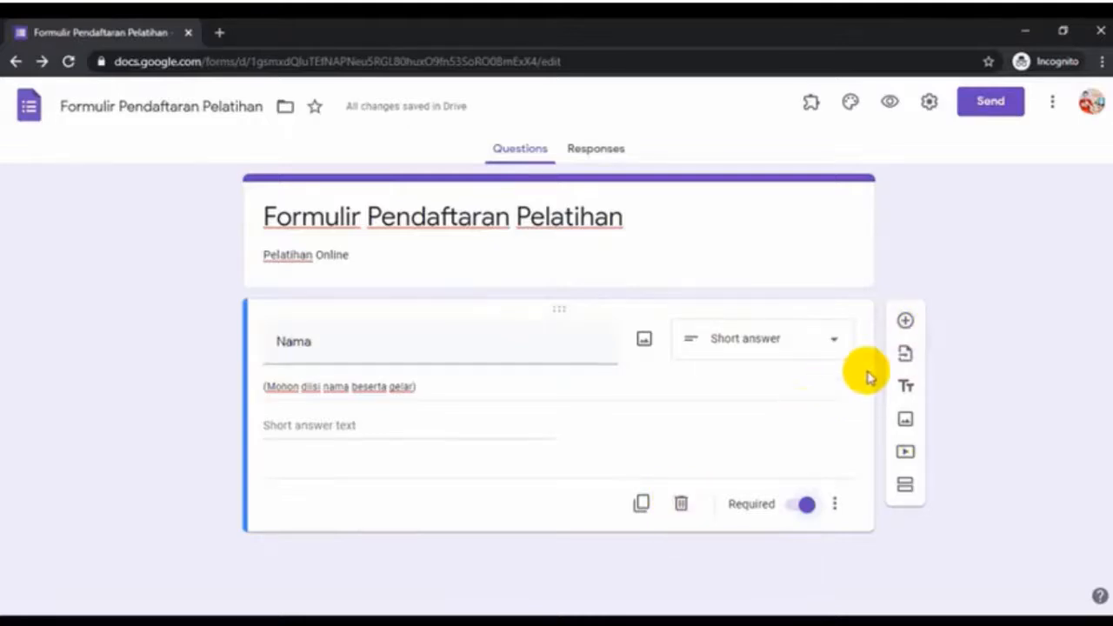
Duplicate the Nama question.
click(640, 503)
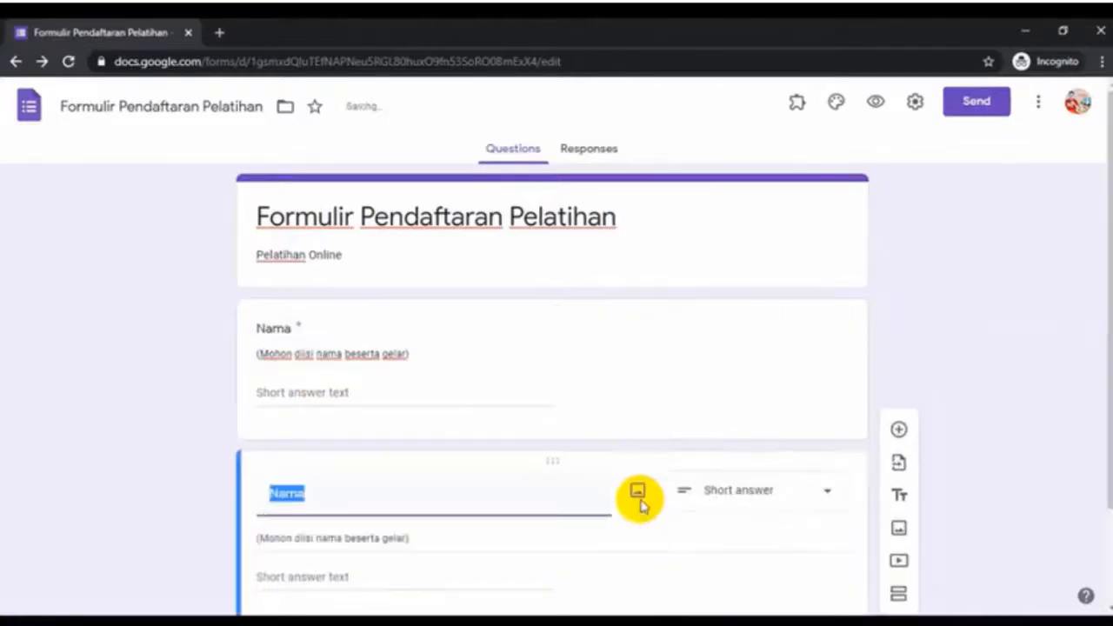
scroll(770, 492, down, 1)
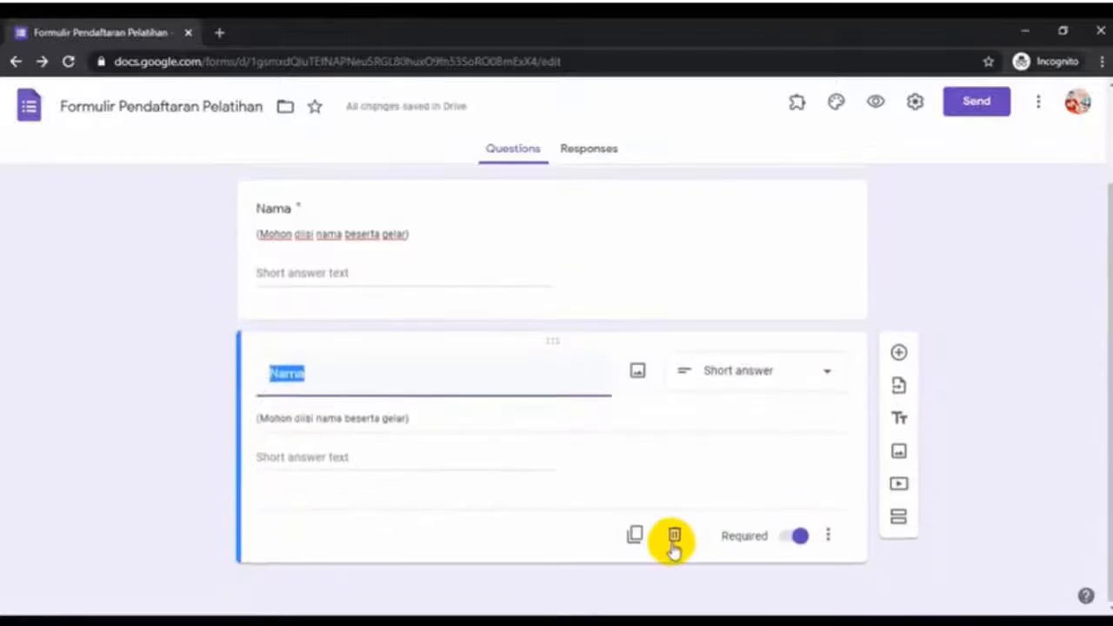
Delete the duplicated Nama question and add a required short-answer question named "Nama Sekolah".
click(674, 534)
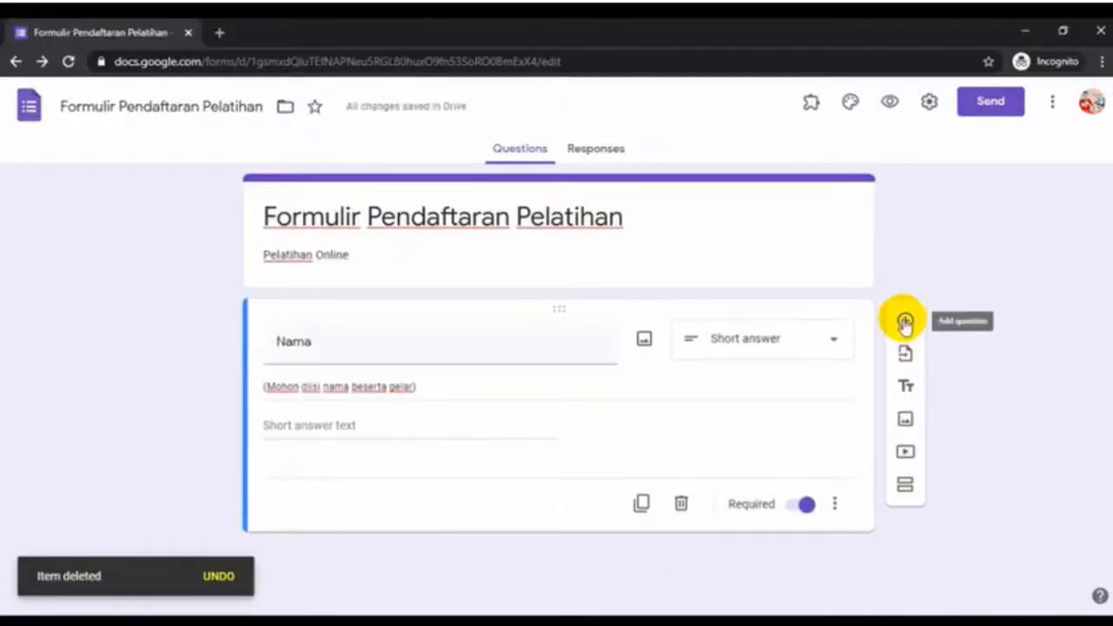
click(904, 322)
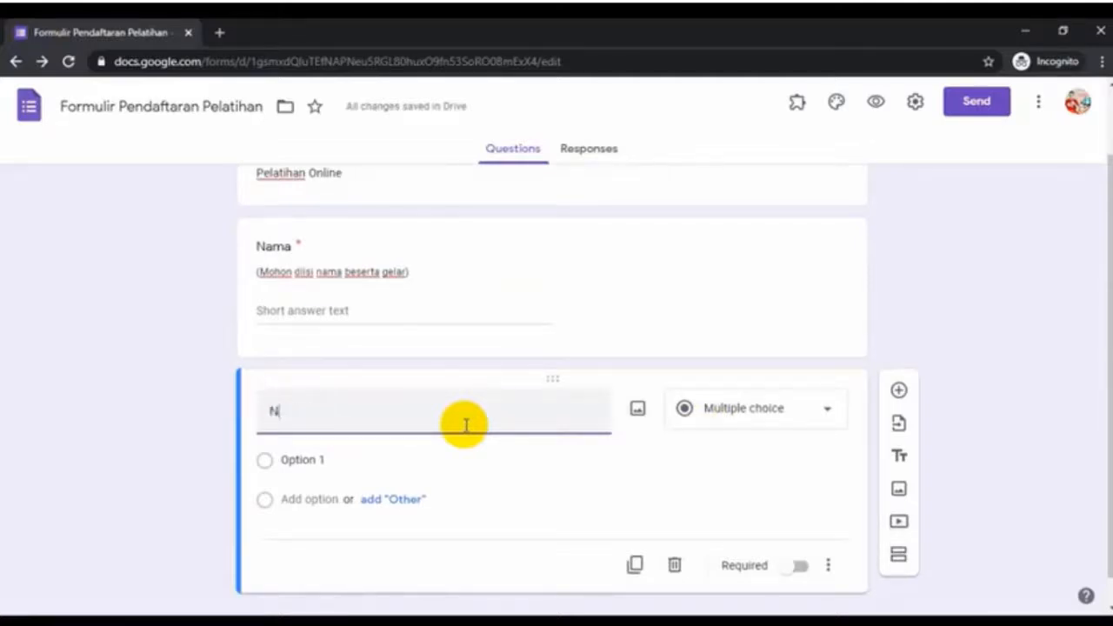
key(BackSpace)
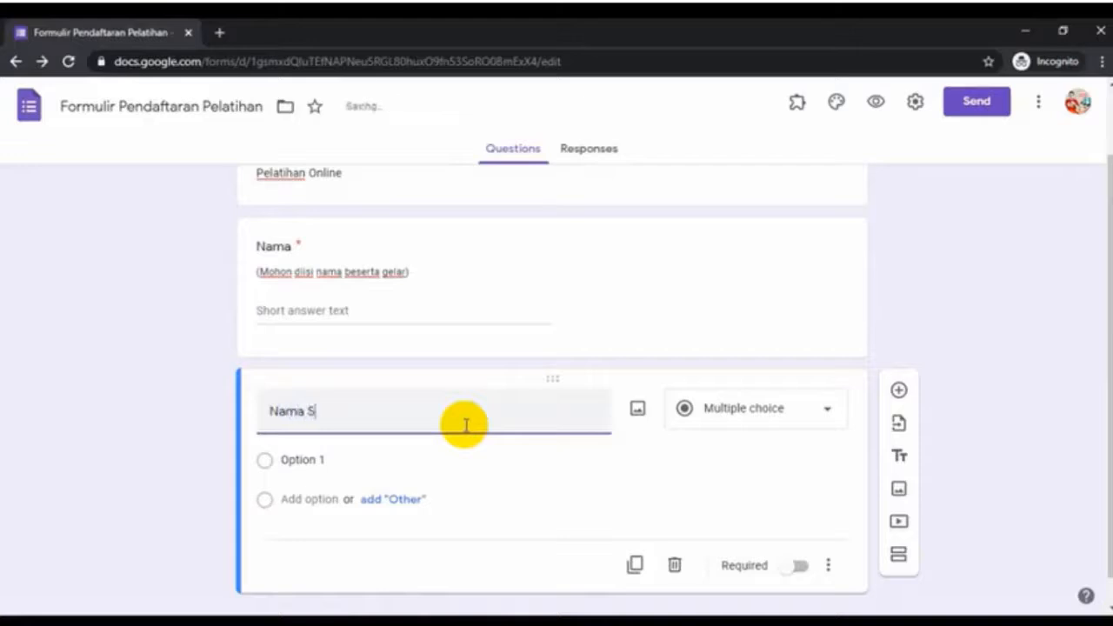
text(h)
click(833, 424)
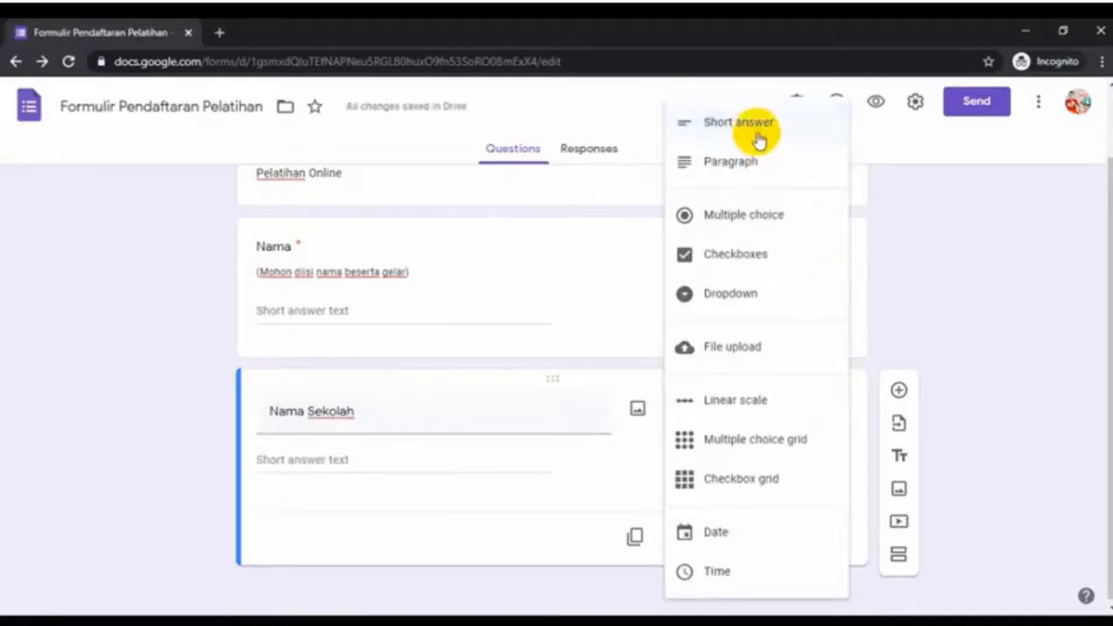
click(758, 139)
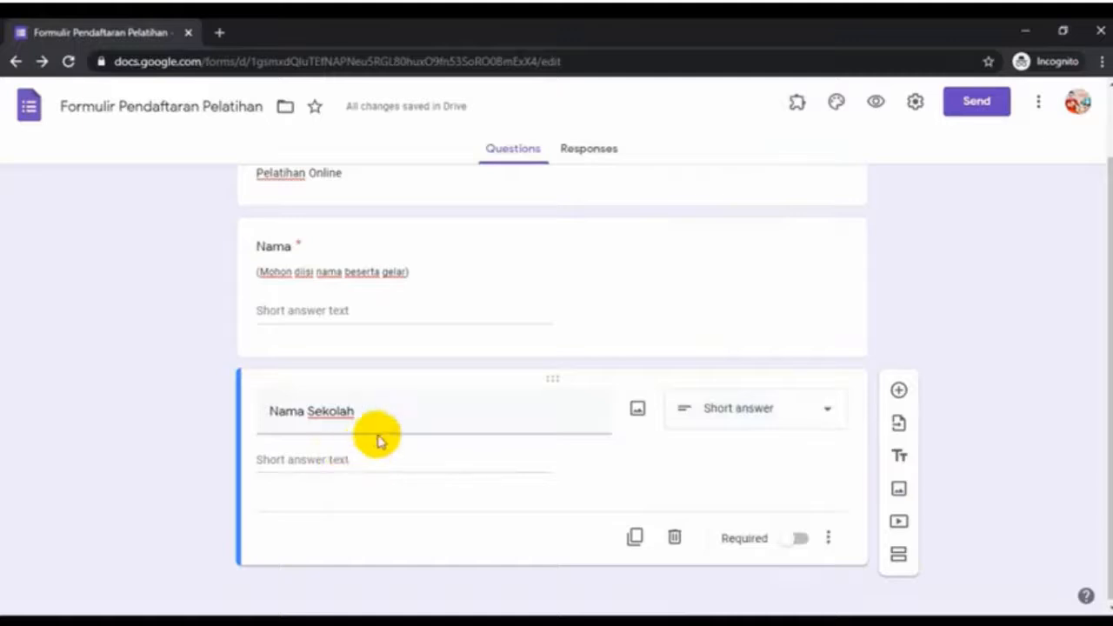
click(800, 540)
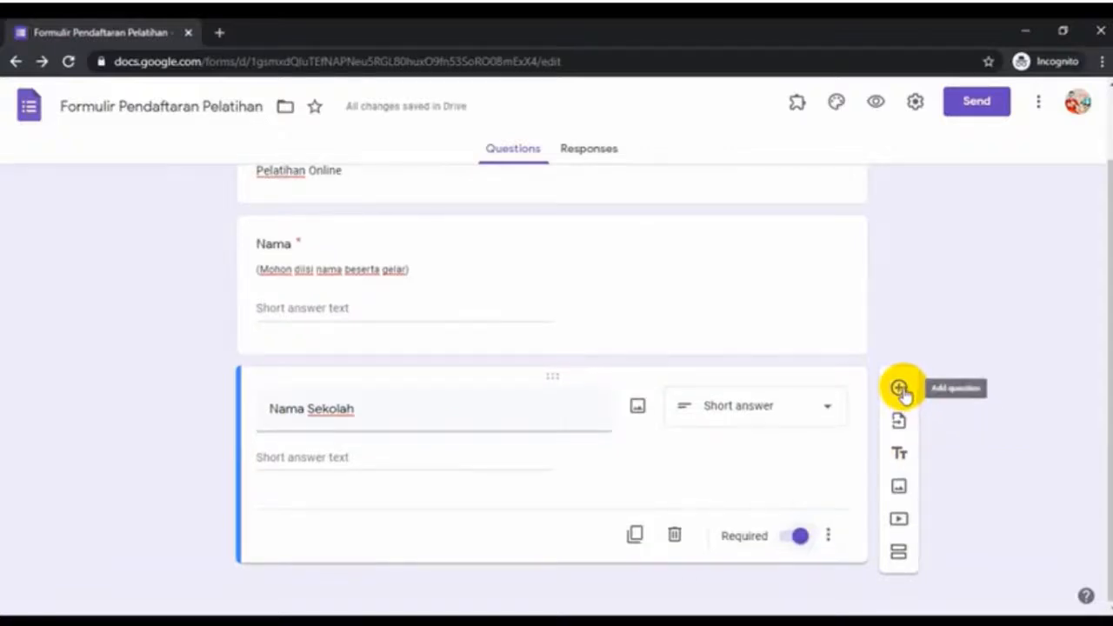
Add a question named "Lampiran Surat Tugas", set its type to File upload and accept letting respondents upload files to Drive.
click(900, 389)
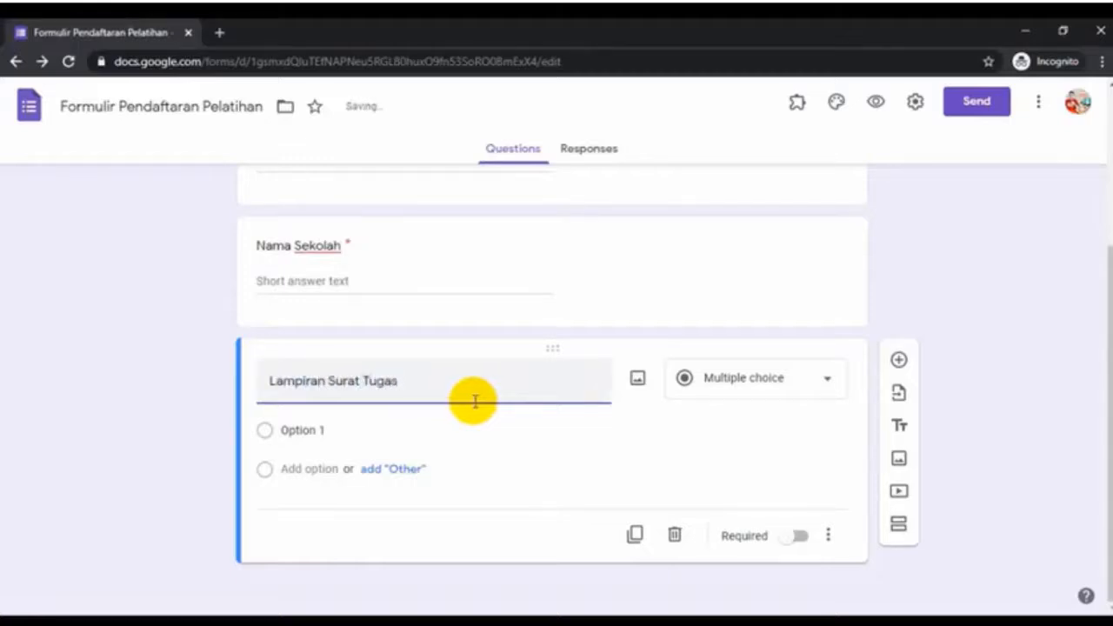
click(830, 380)
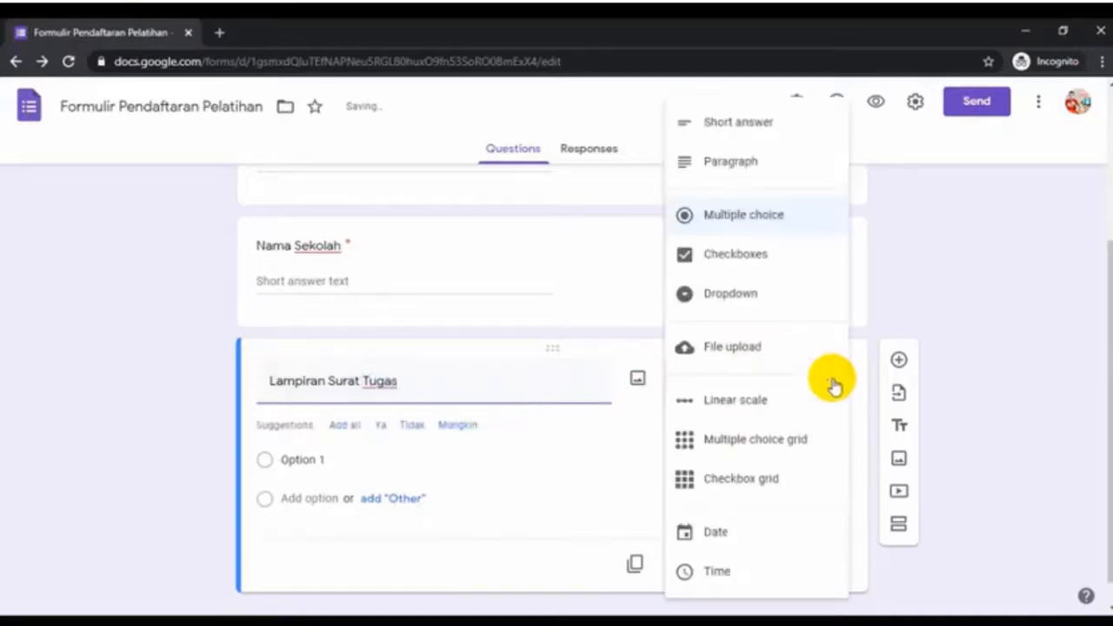
click(738, 365)
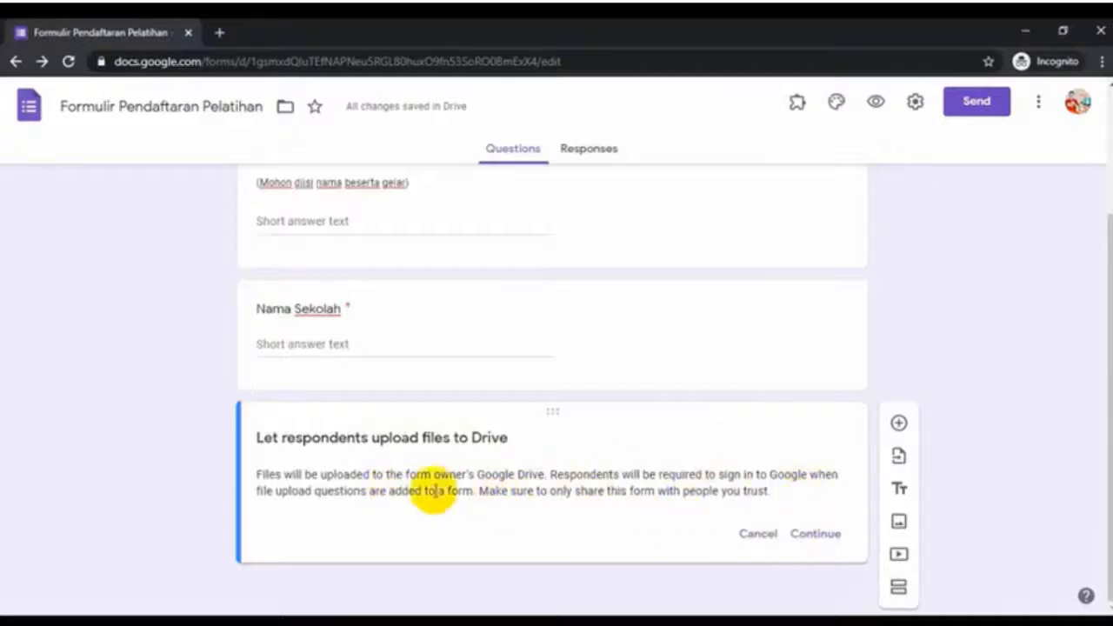
click(813, 533)
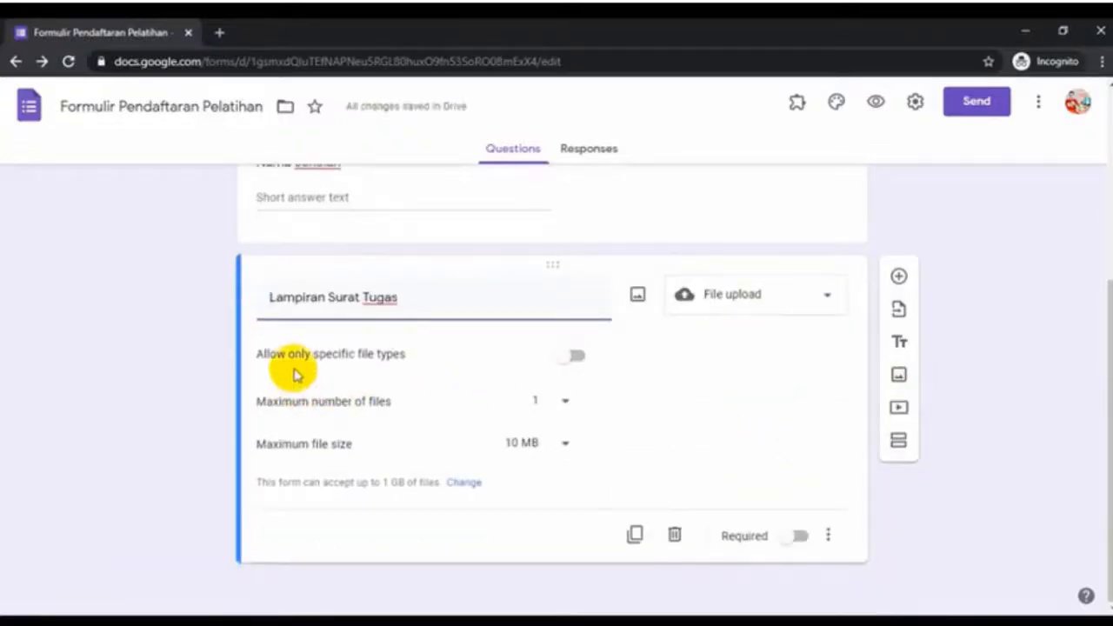
Examine the specific file types and the maximum number of files available for the Lampiran Surat Tugas upload question.
click(575, 359)
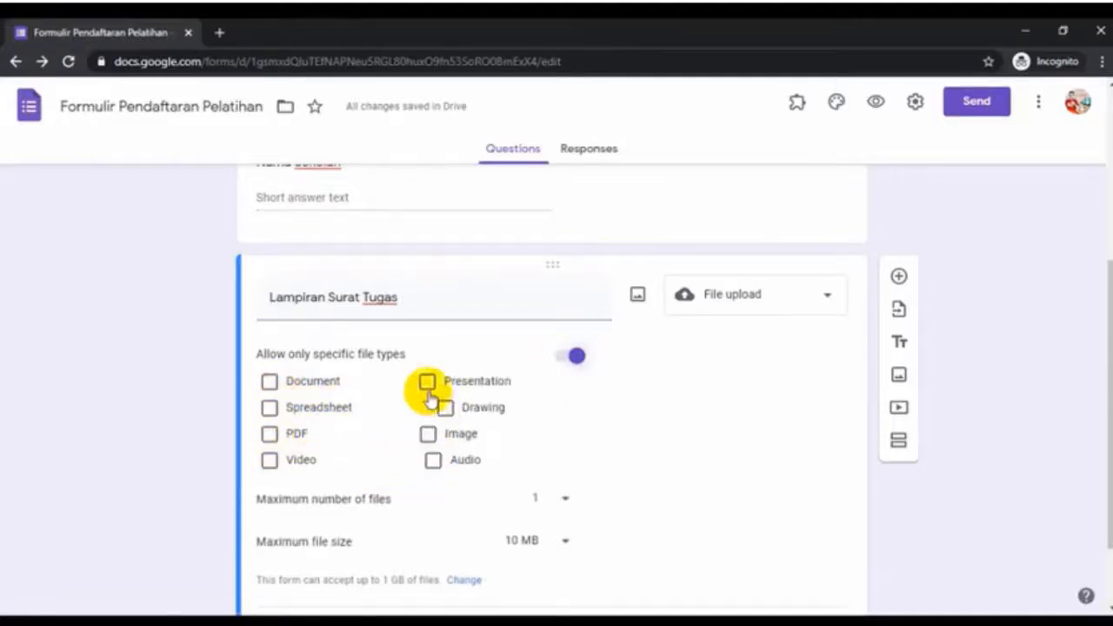
click(570, 358)
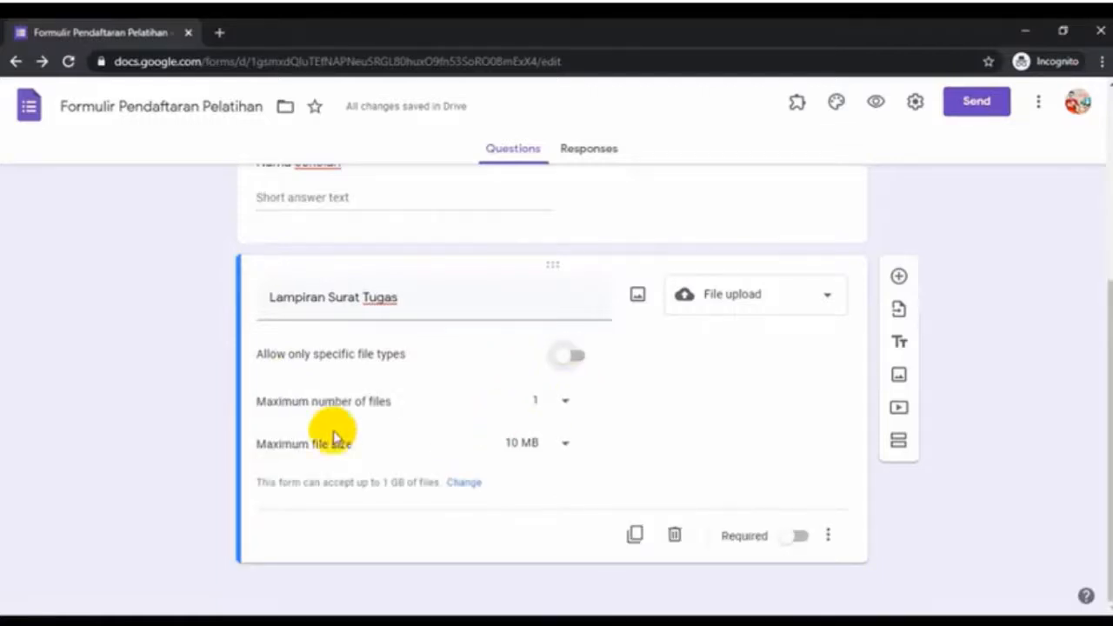
click(565, 407)
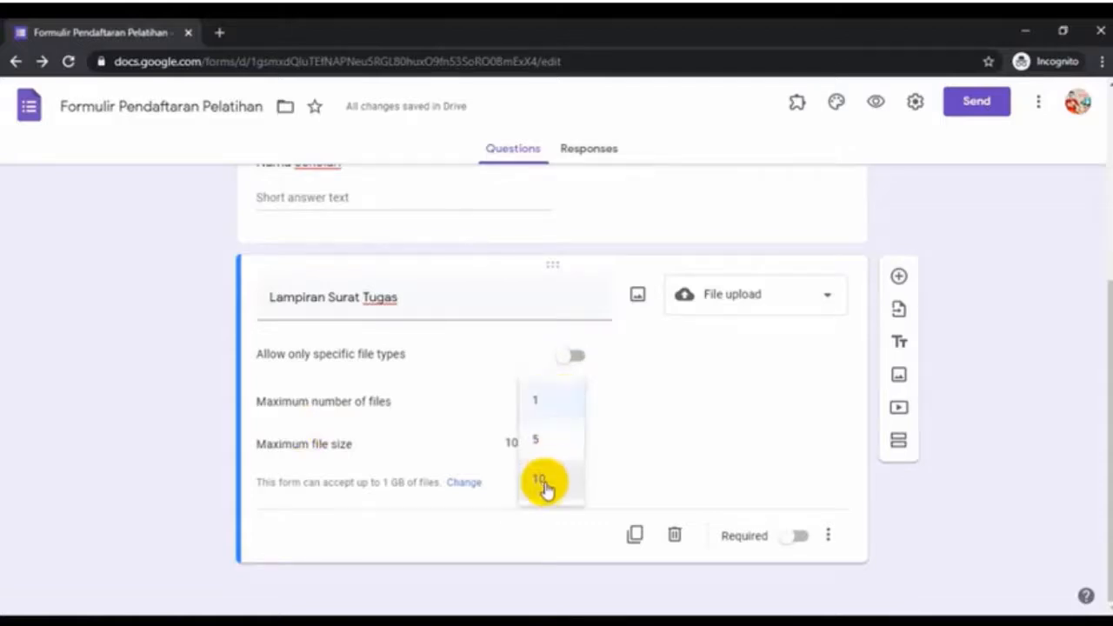
click(632, 417)
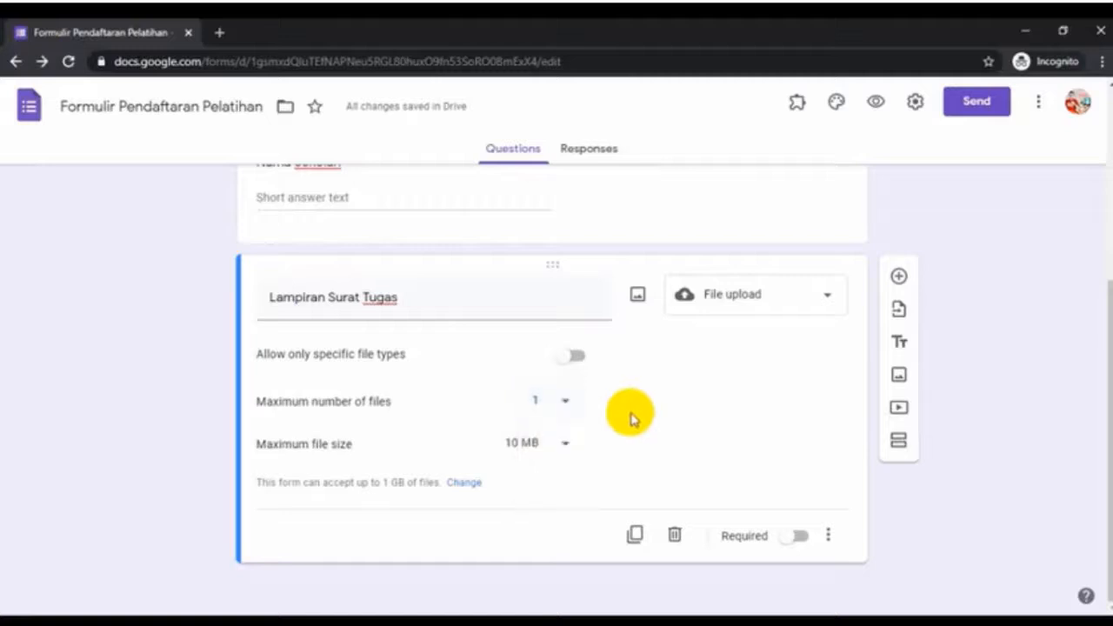
Set the maximum file size to 10 MB and make the Lampiran Surat Tugas question required.
click(563, 445)
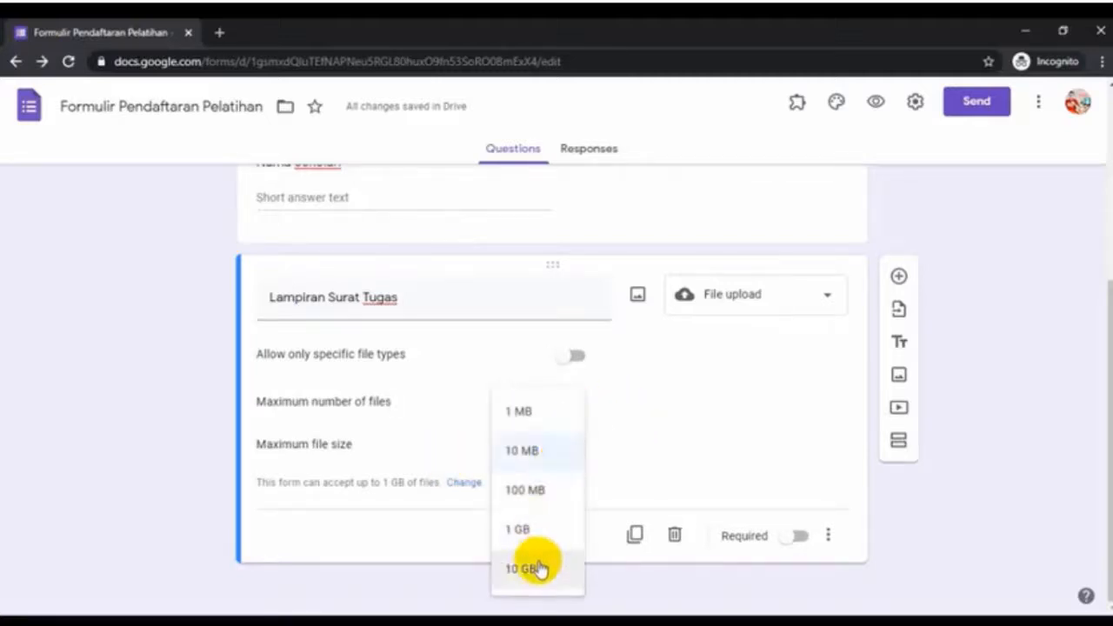
click(531, 454)
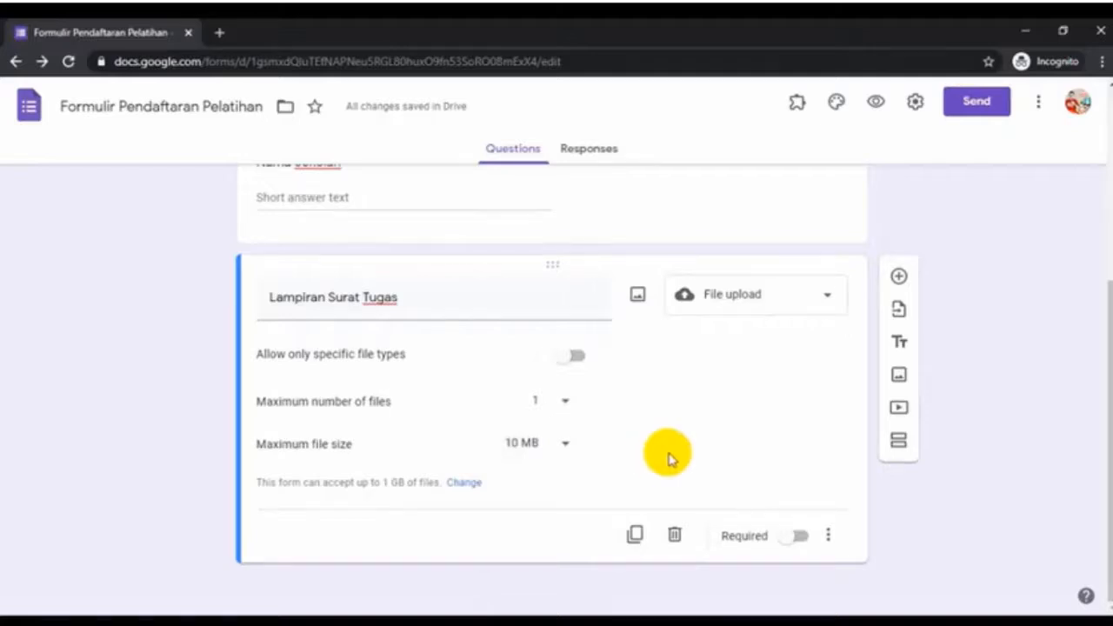
click(798, 539)
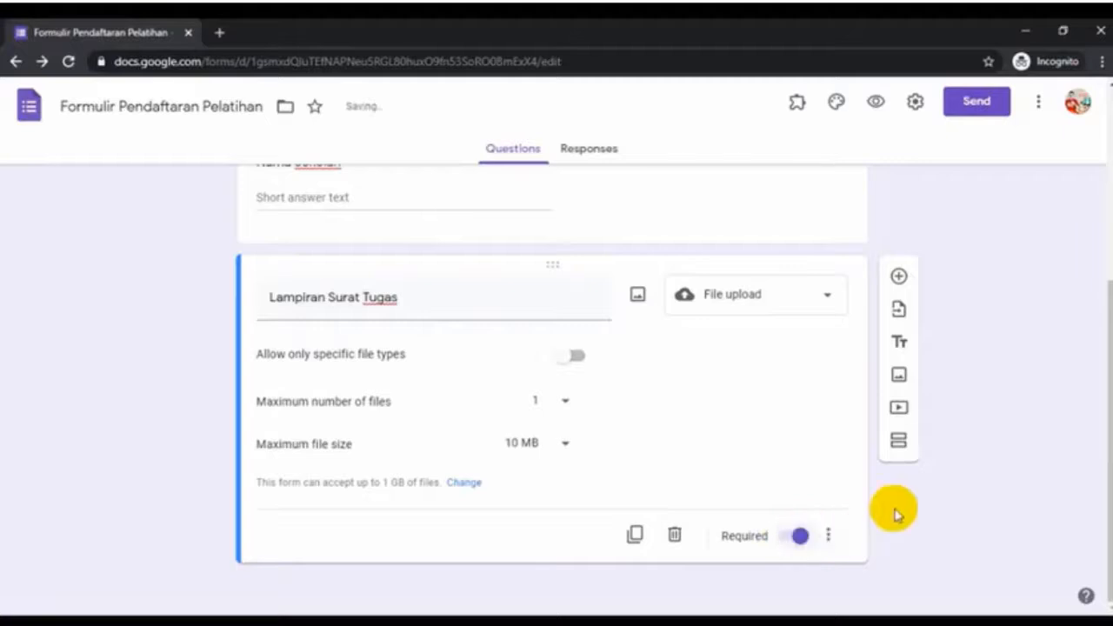
Preview the registration form as a respondent and look through all of its questions.
scroll(921, 511, up, 1)
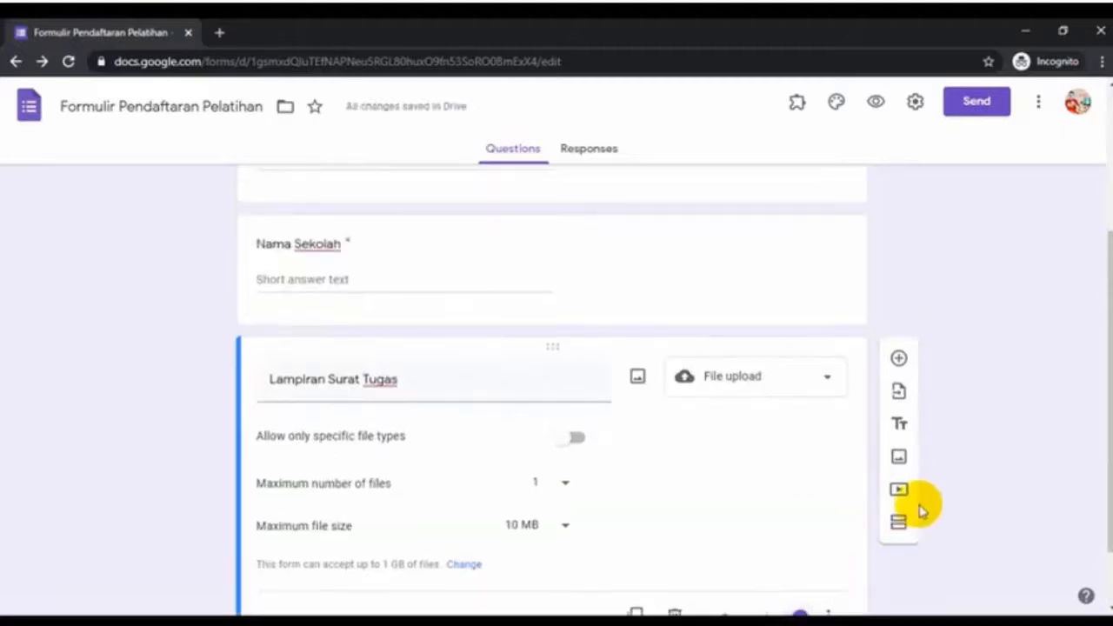
scroll(921, 511, up, 3)
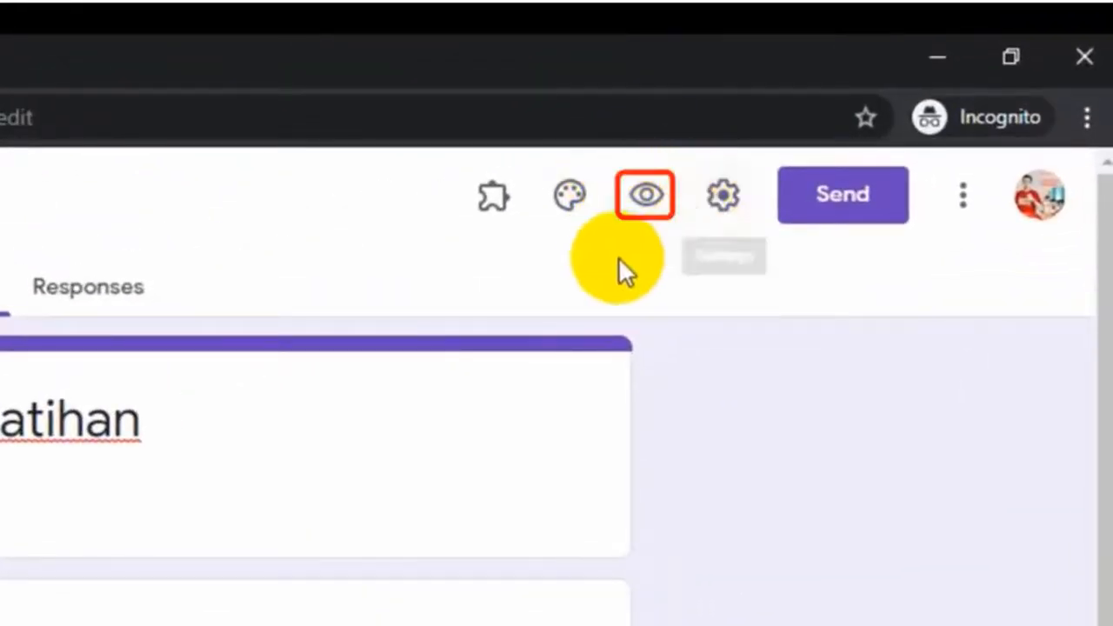
click(650, 200)
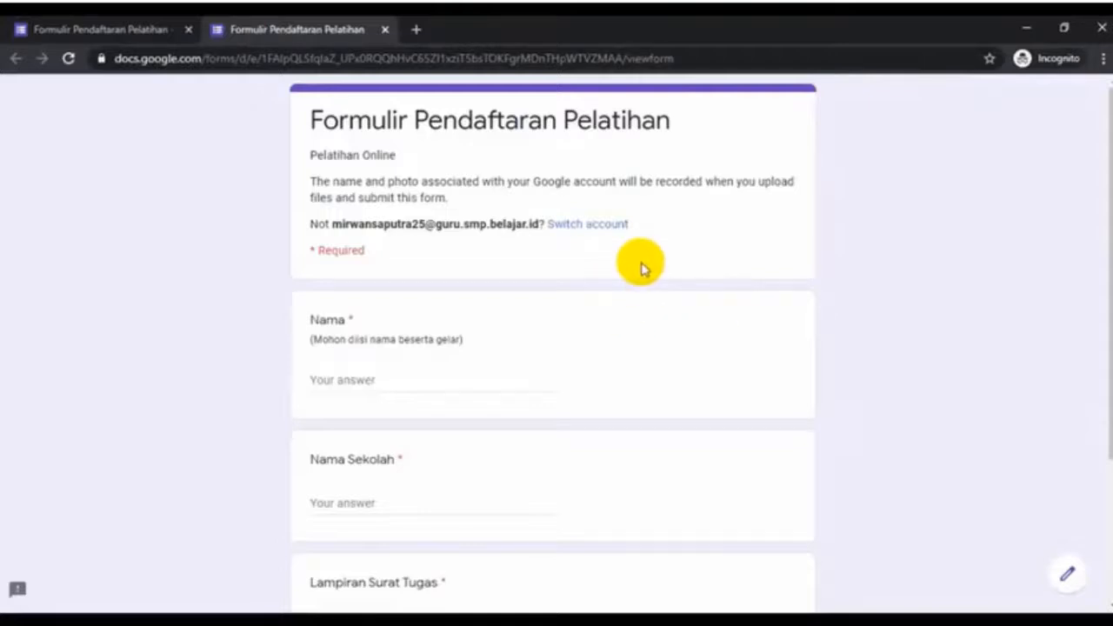
scroll(641, 268, down, 1)
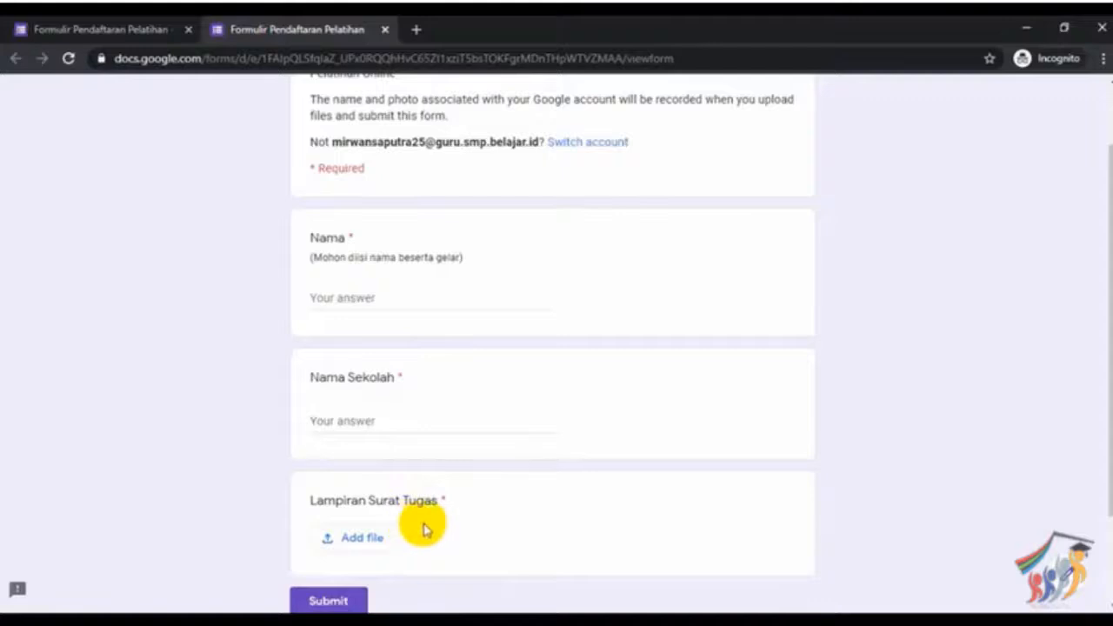
scroll(424, 526, down, 1)
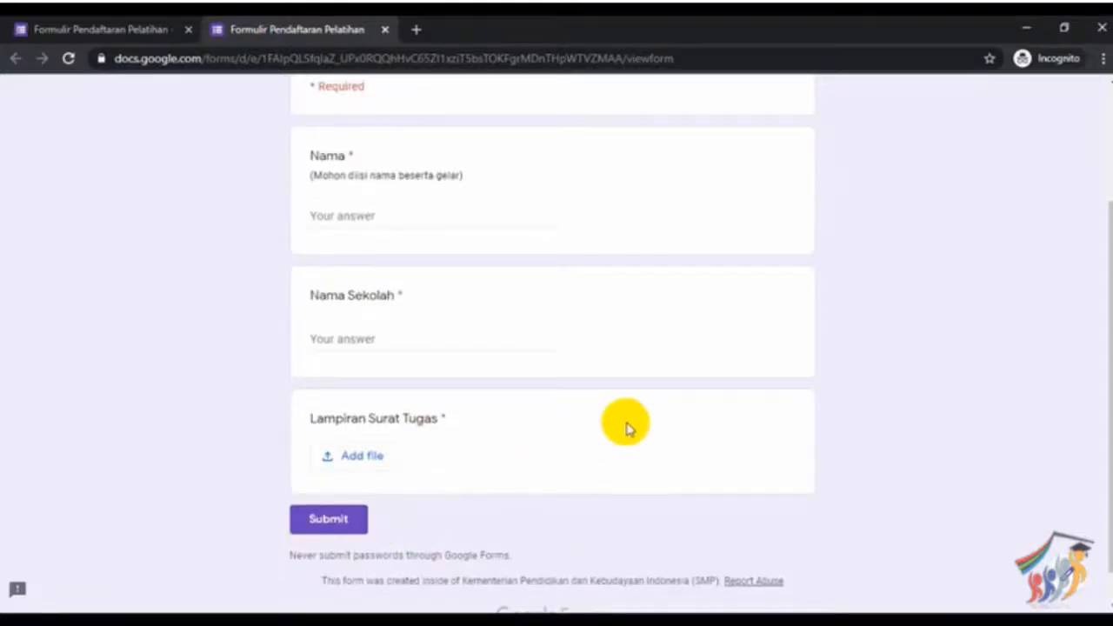
scroll(628, 428, up, 3)
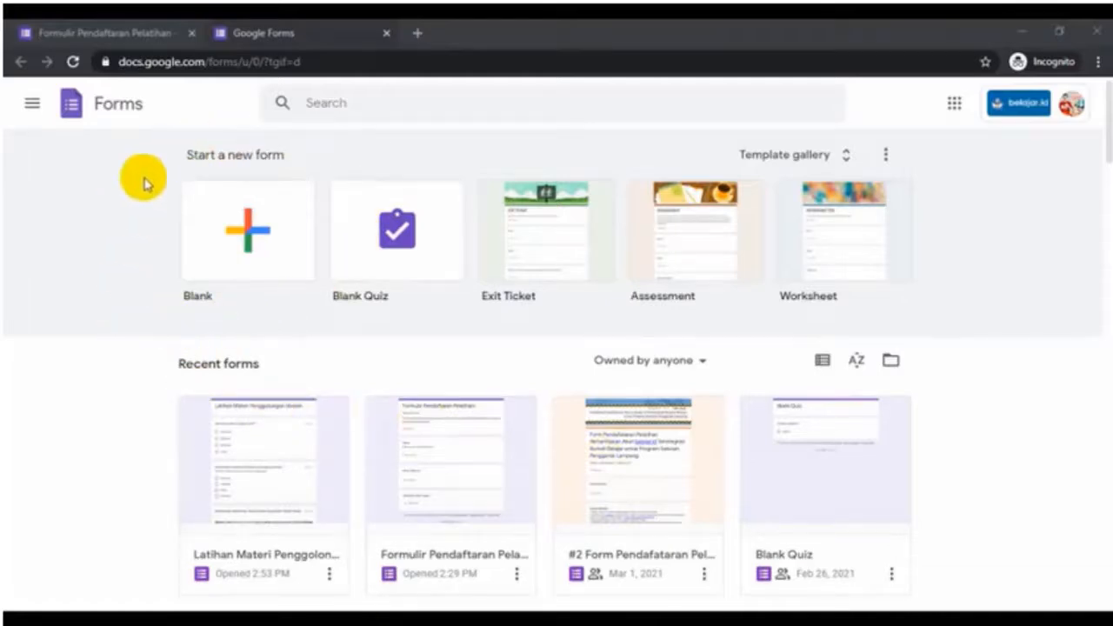
Create a new blank form and turn on the "Make this a quiz" setting for it.
click(244, 260)
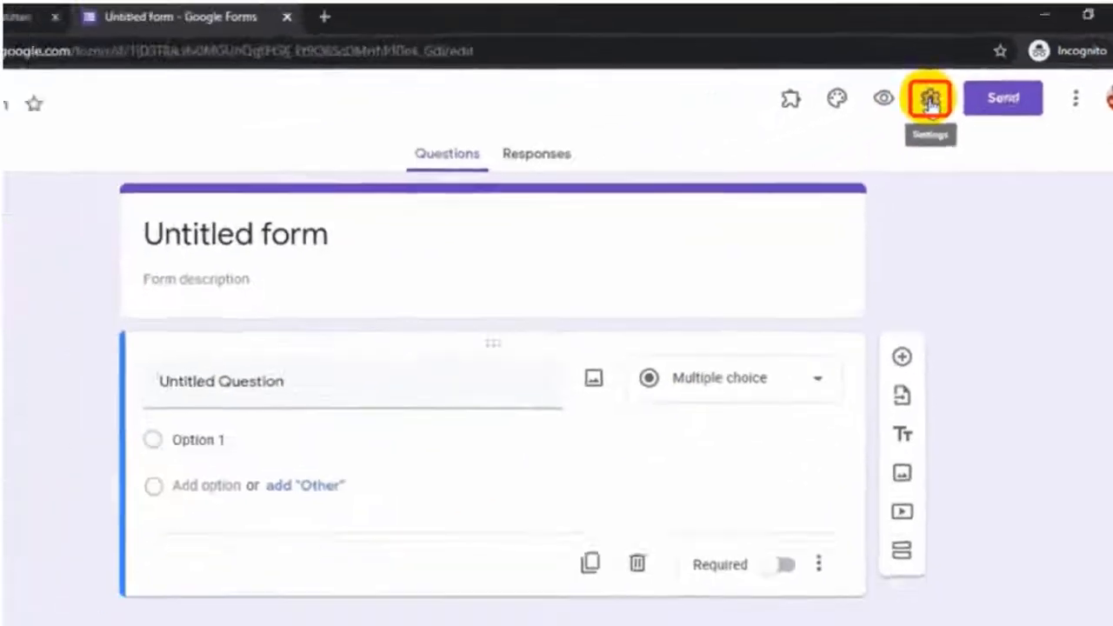
click(930, 102)
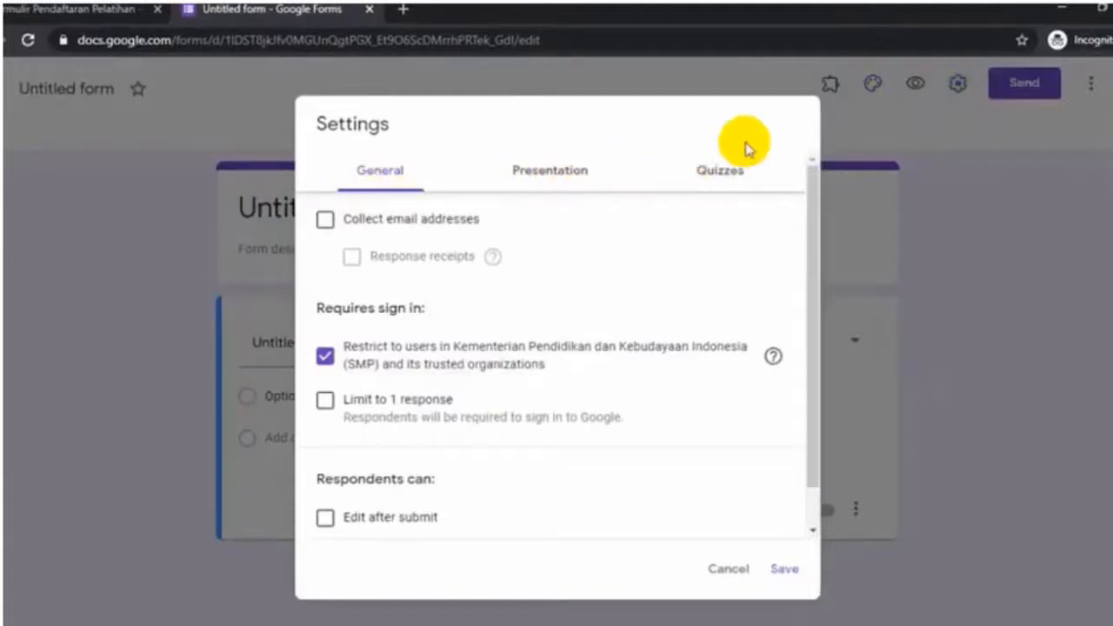
click(711, 178)
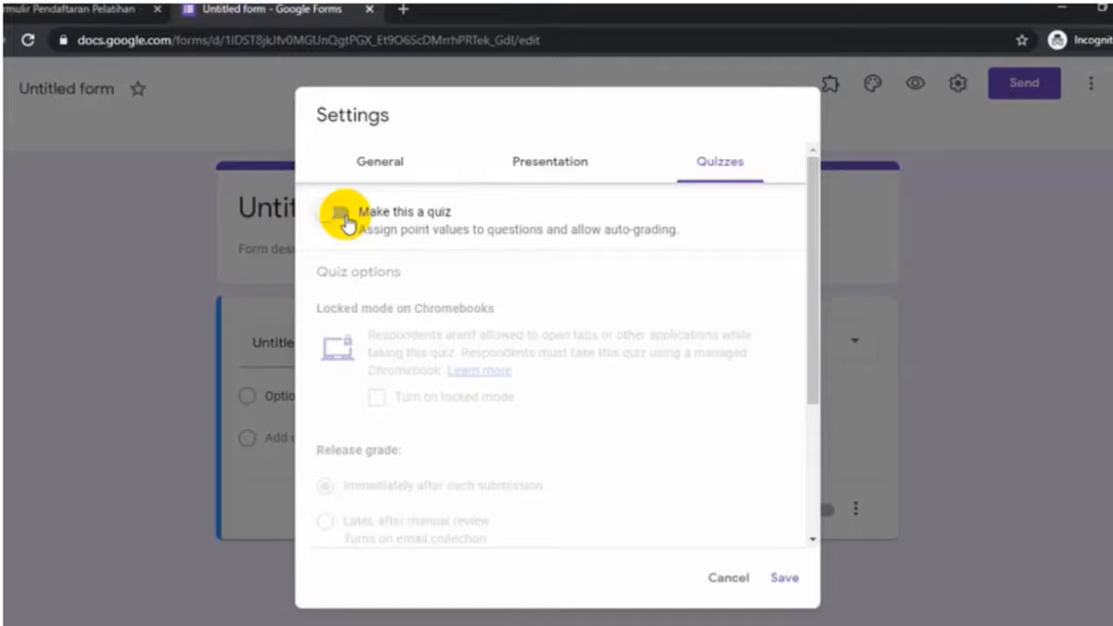
click(341, 212)
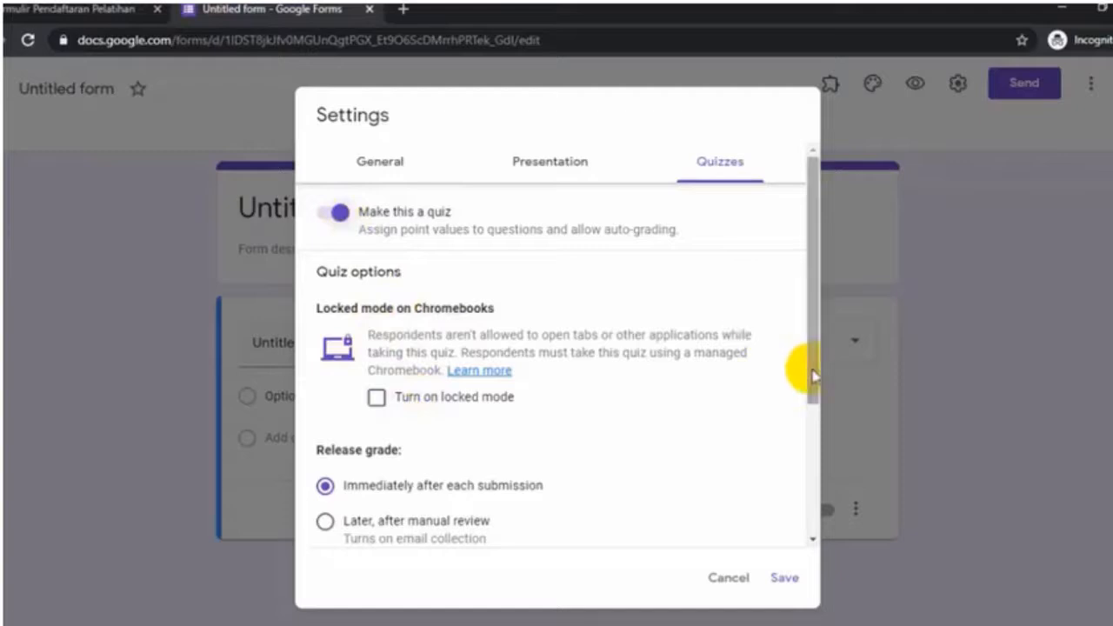
Review the quiz's locked mode, grade release and respondent visibility options, and save the settings.
drag(804, 329, 815, 411)
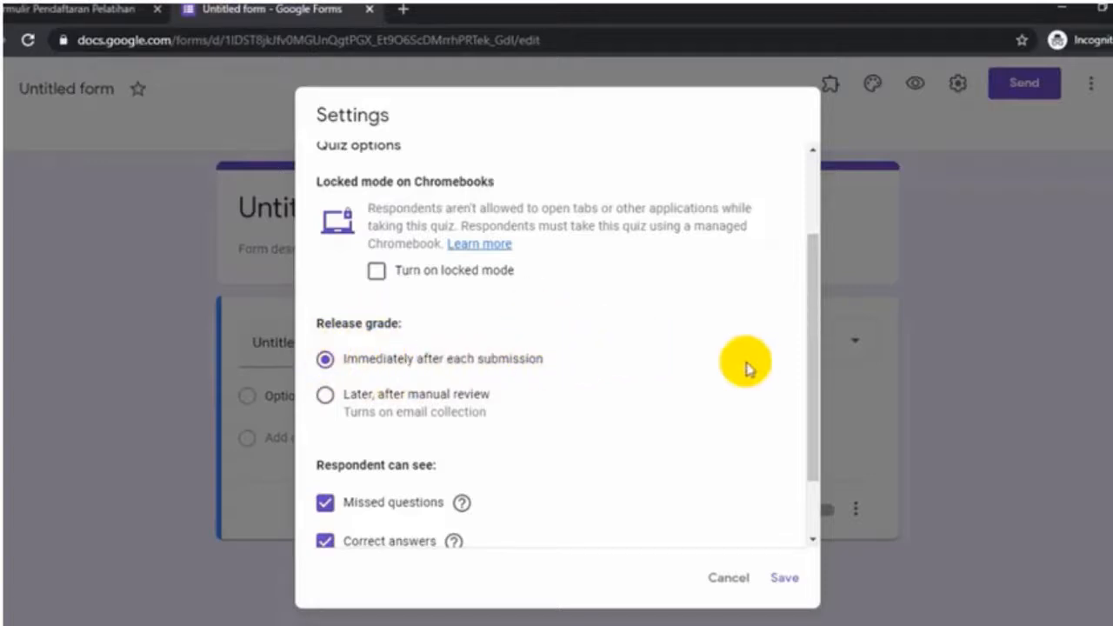
scroll(651, 377, down, 2)
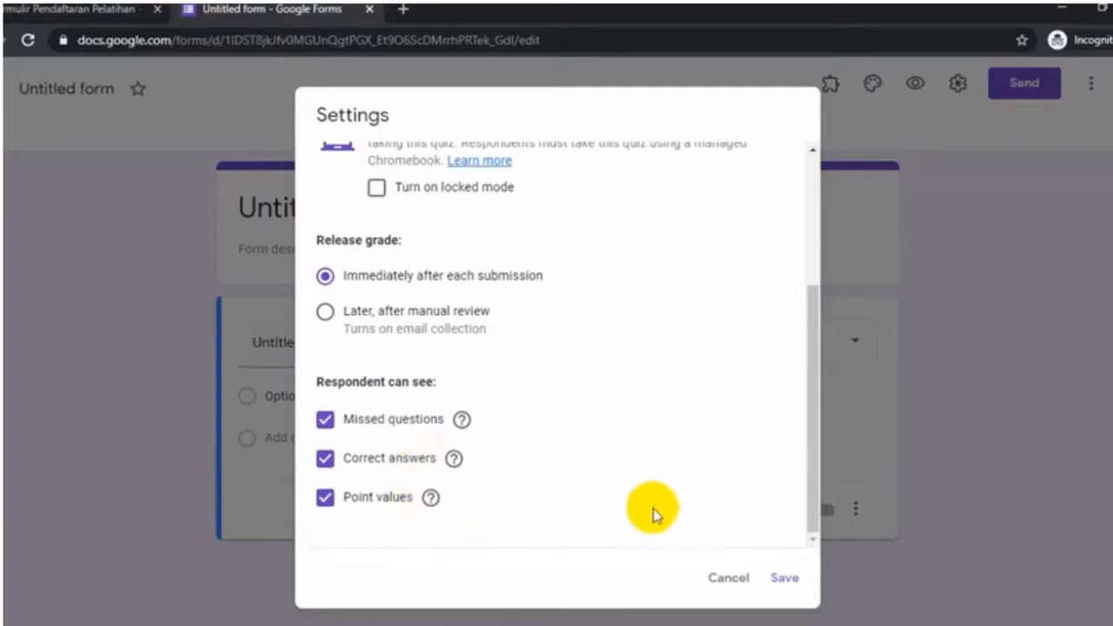
scroll(652, 510, up, 3)
scroll(656, 495, down, 1)
scroll(656, 483, down, 3)
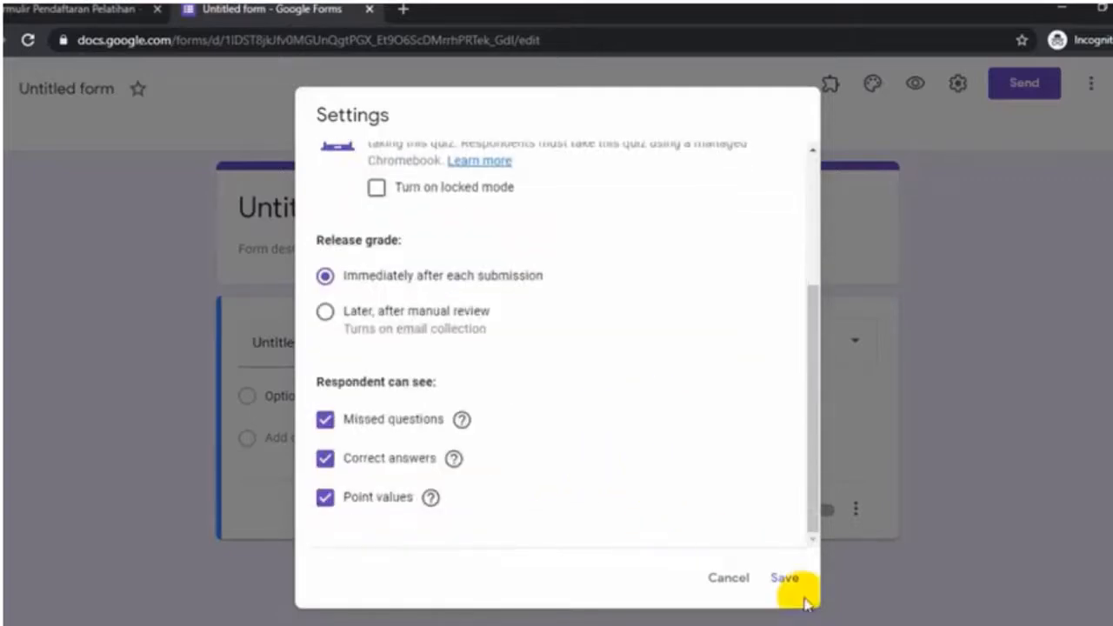
click(787, 581)
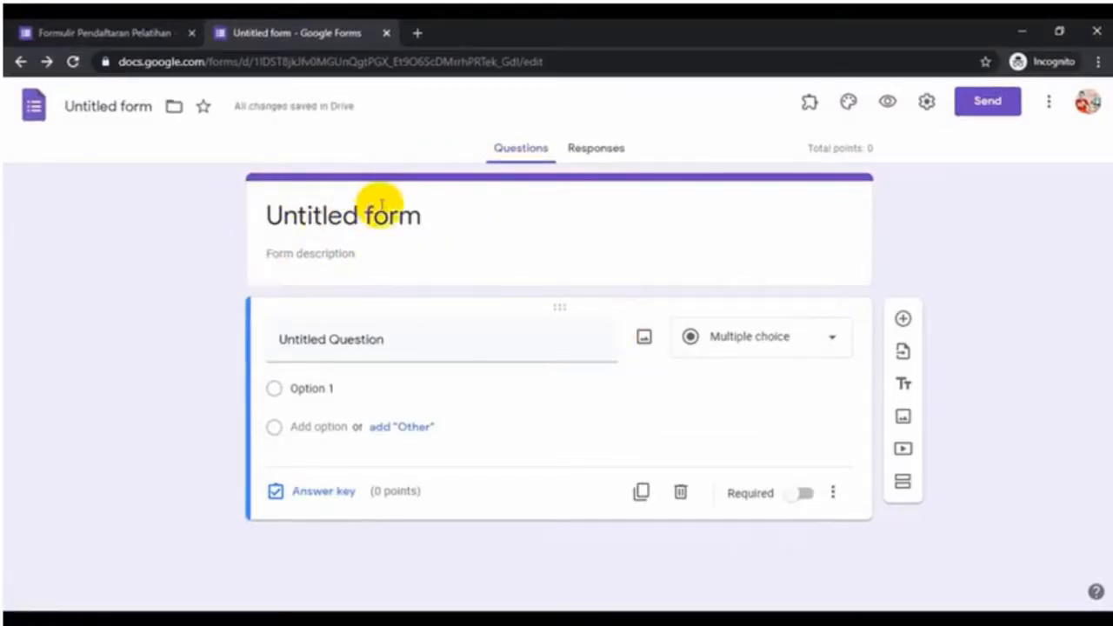
Title the quiz "Kuis Materi Penggolongan Hewan" and give the form file the same name.
click(444, 218)
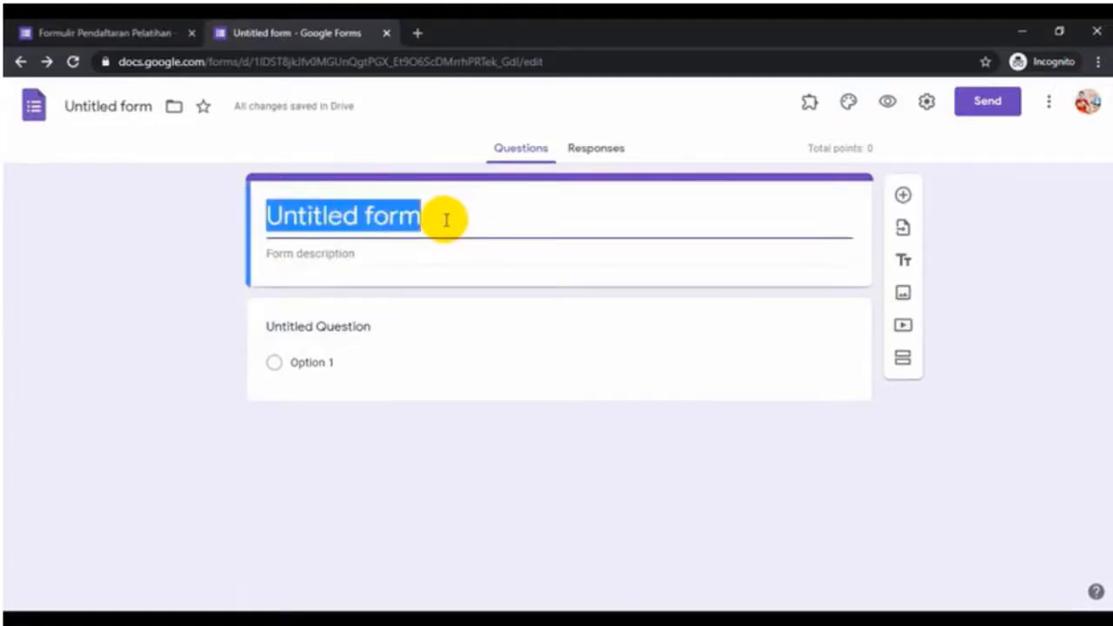
text(Kuis)
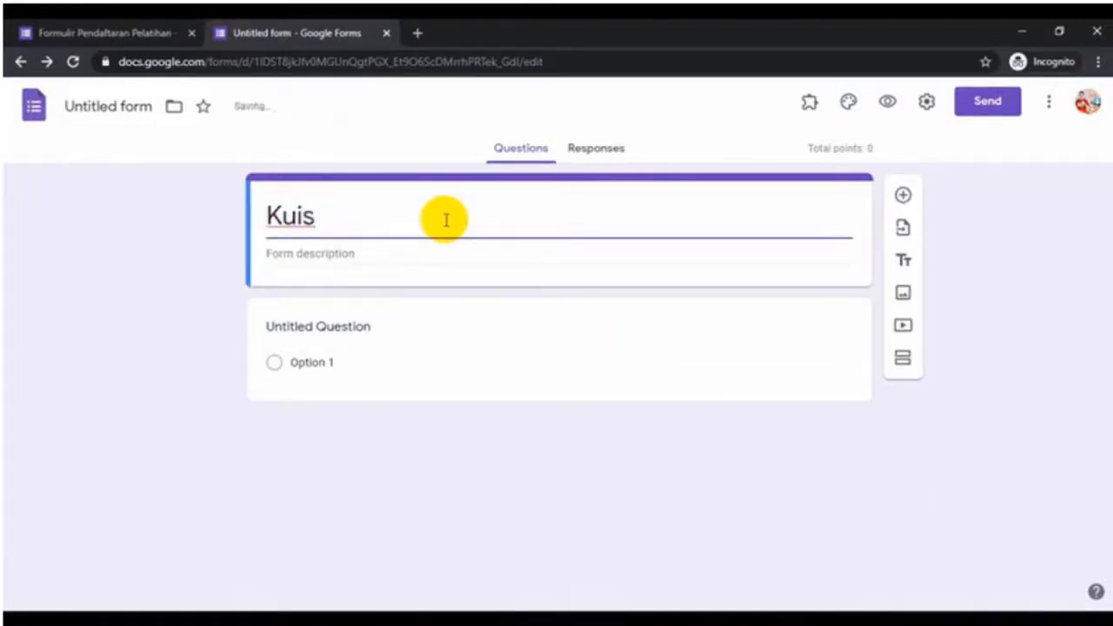
text( Mater)
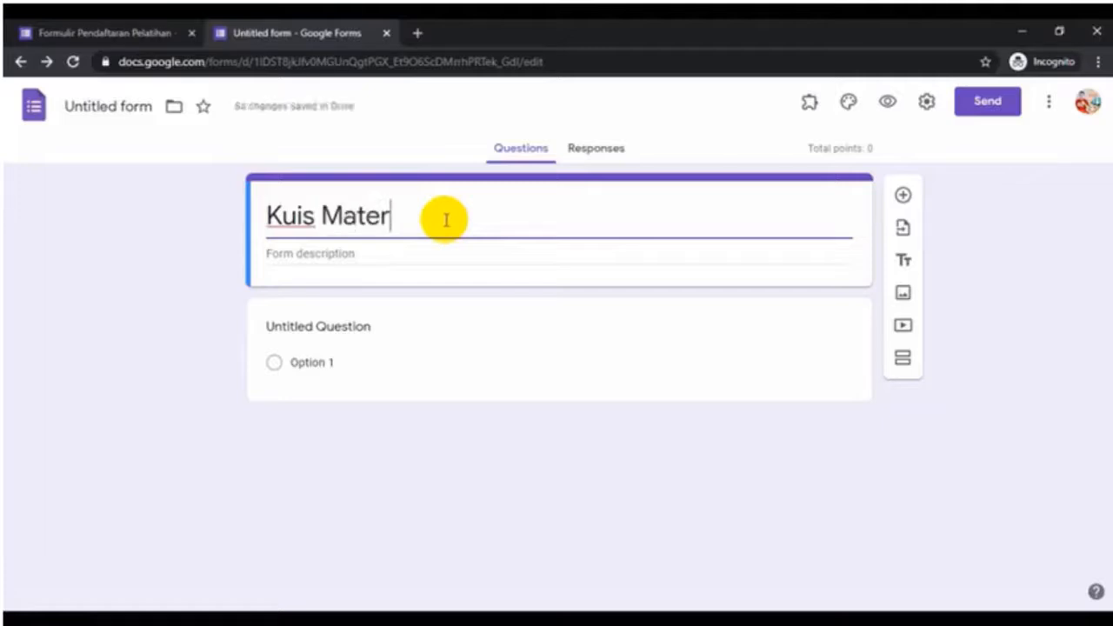
text(i Penggo)
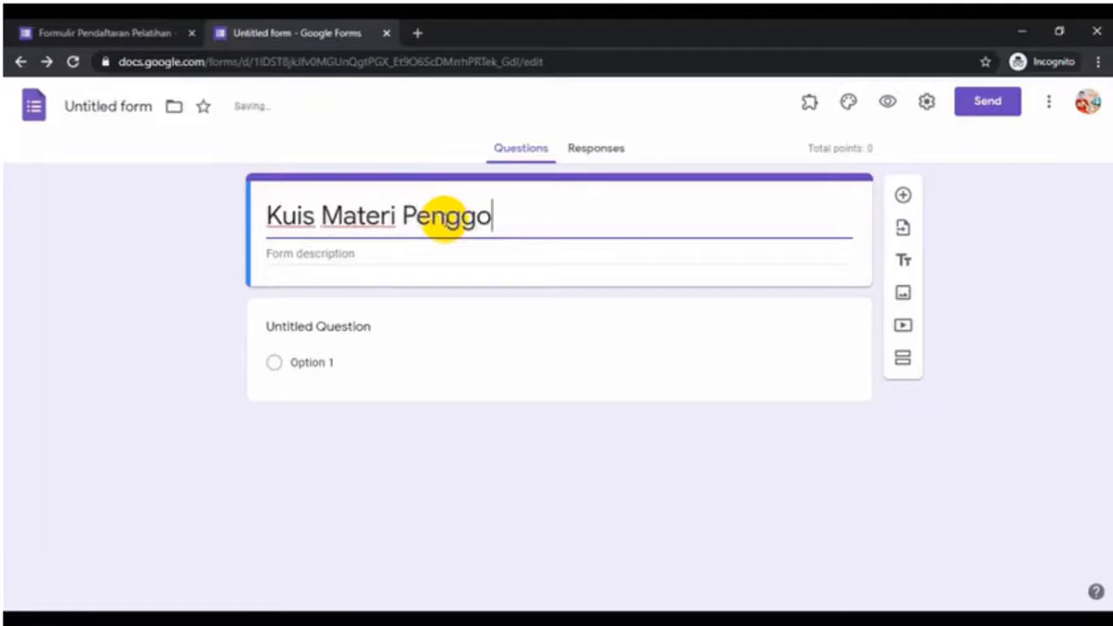
text(longan Hewa)
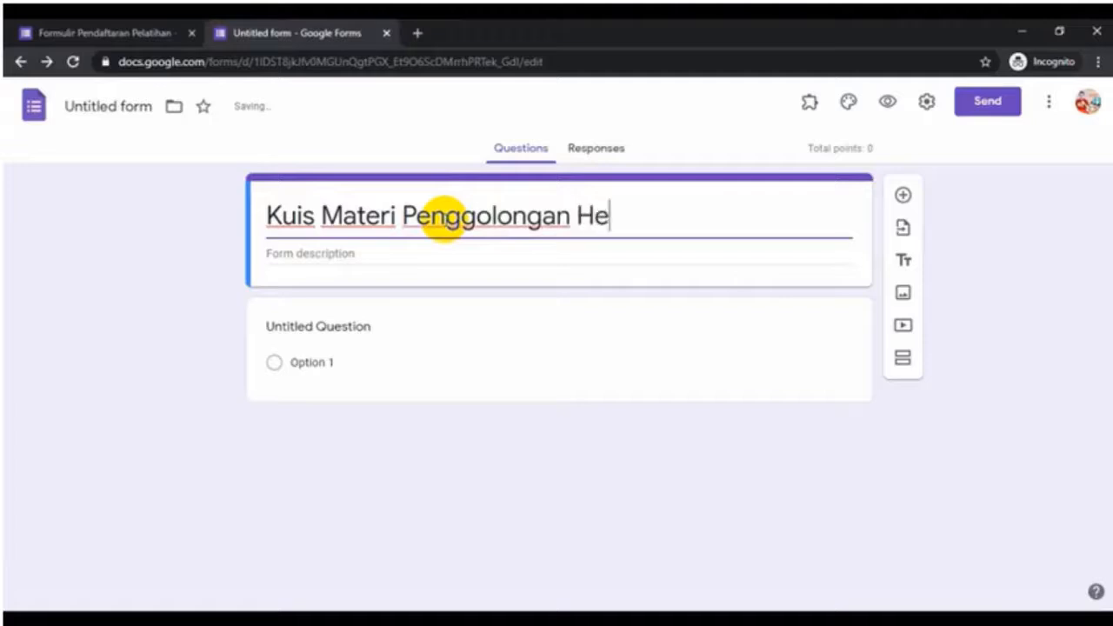
text(n)
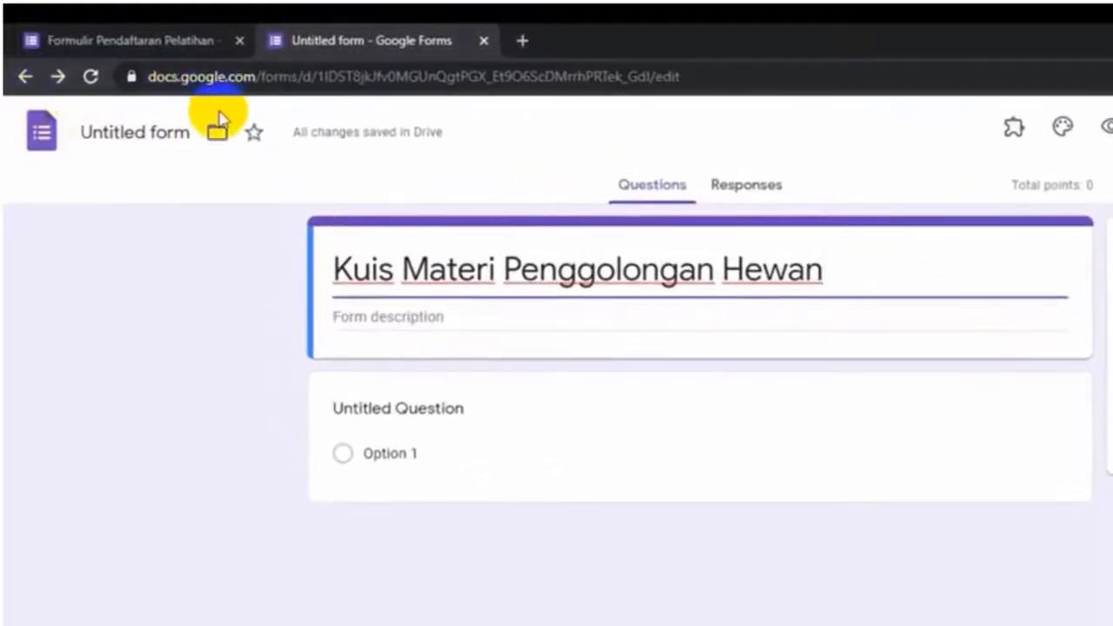
click(110, 132)
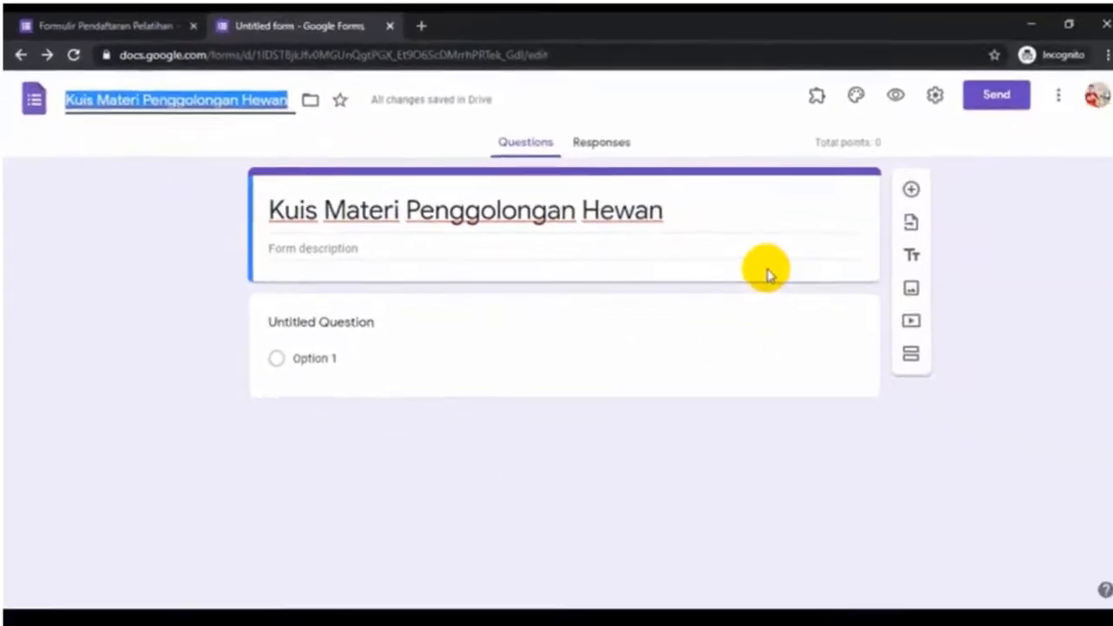
click(949, 344)
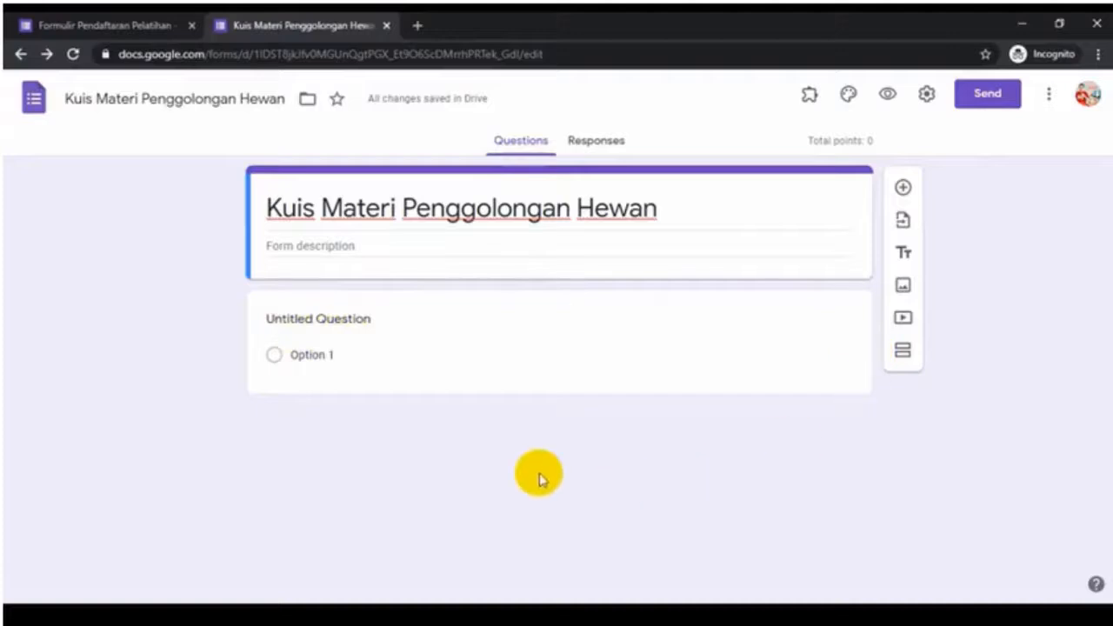
Keep the first question as Multiple choice and enter its text "Berdasarkan makanannya, harimau tergolong sebagai hewan ....".
click(329, 327)
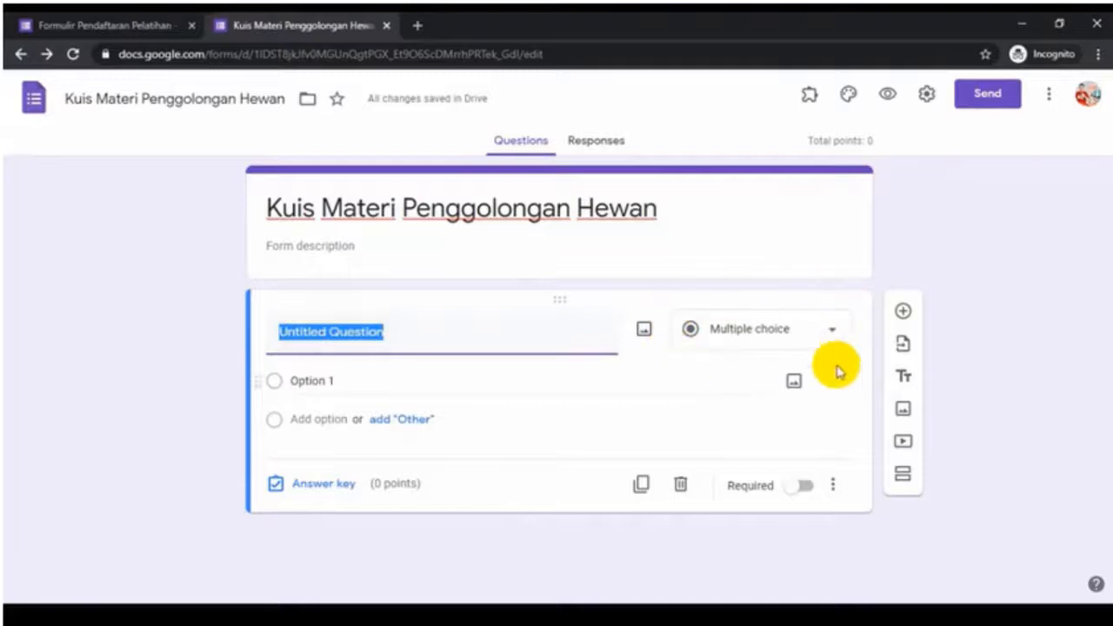
click(829, 332)
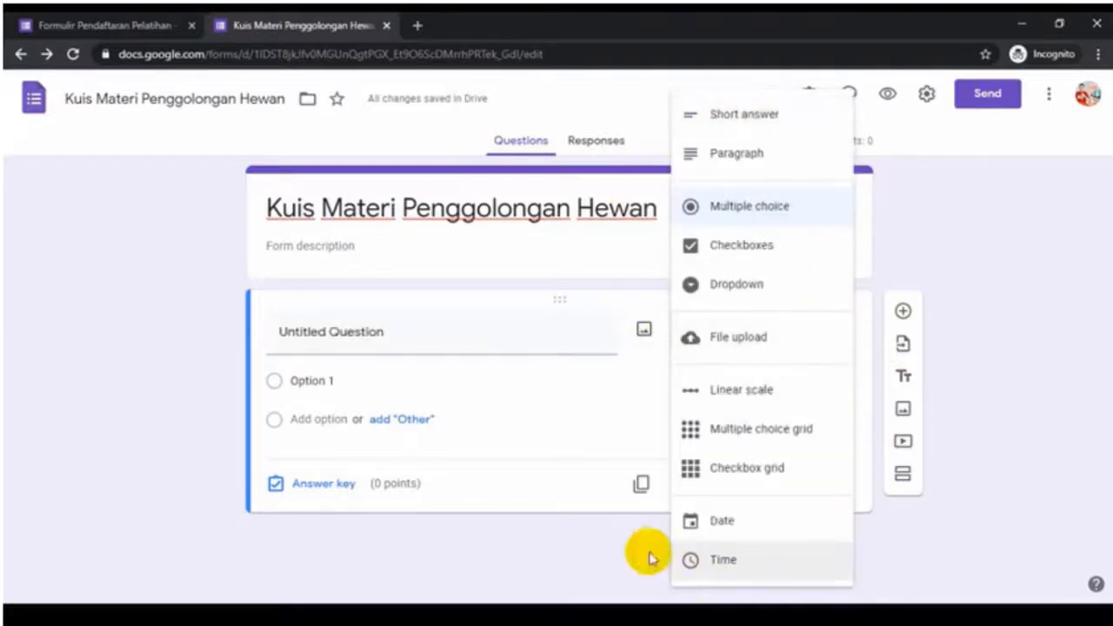
click(768, 210)
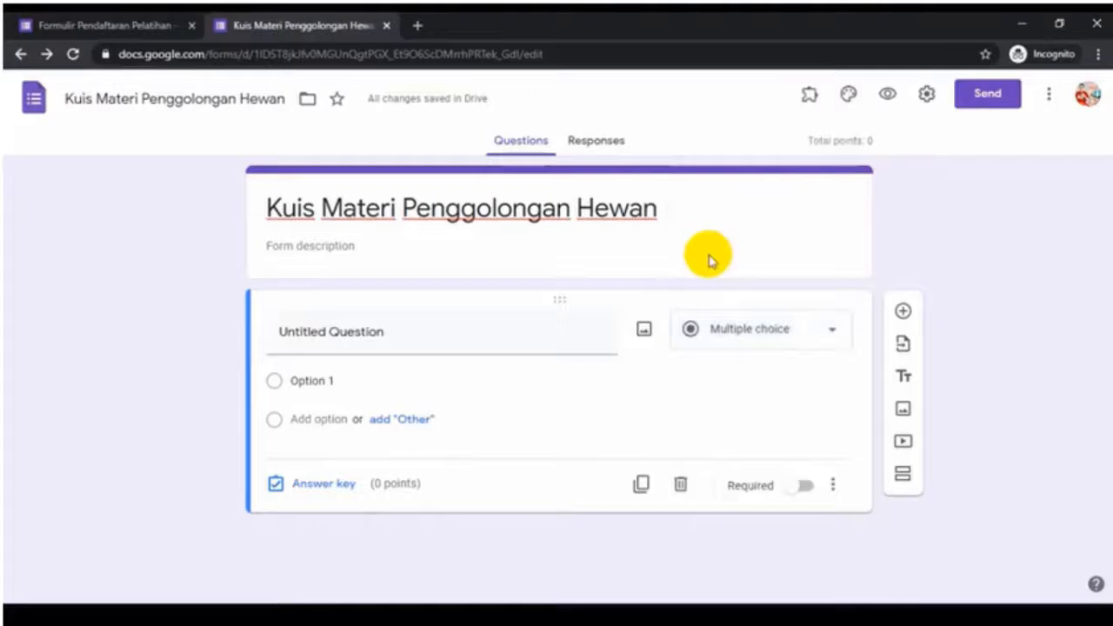
click(501, 336)
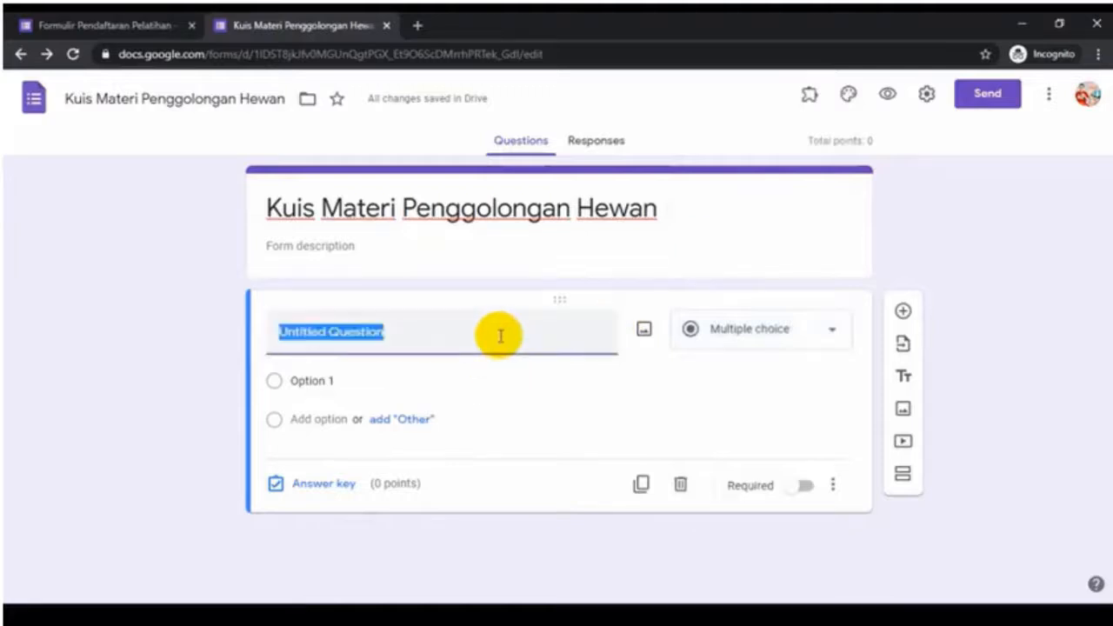
text(Berdasarkan mak)
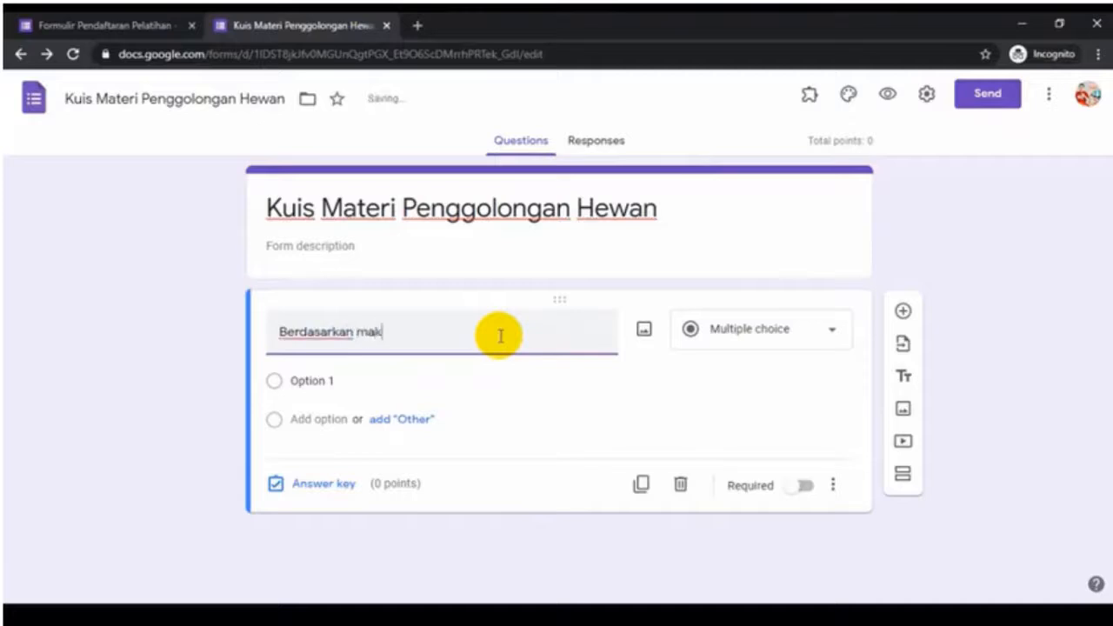
text(anannya,)
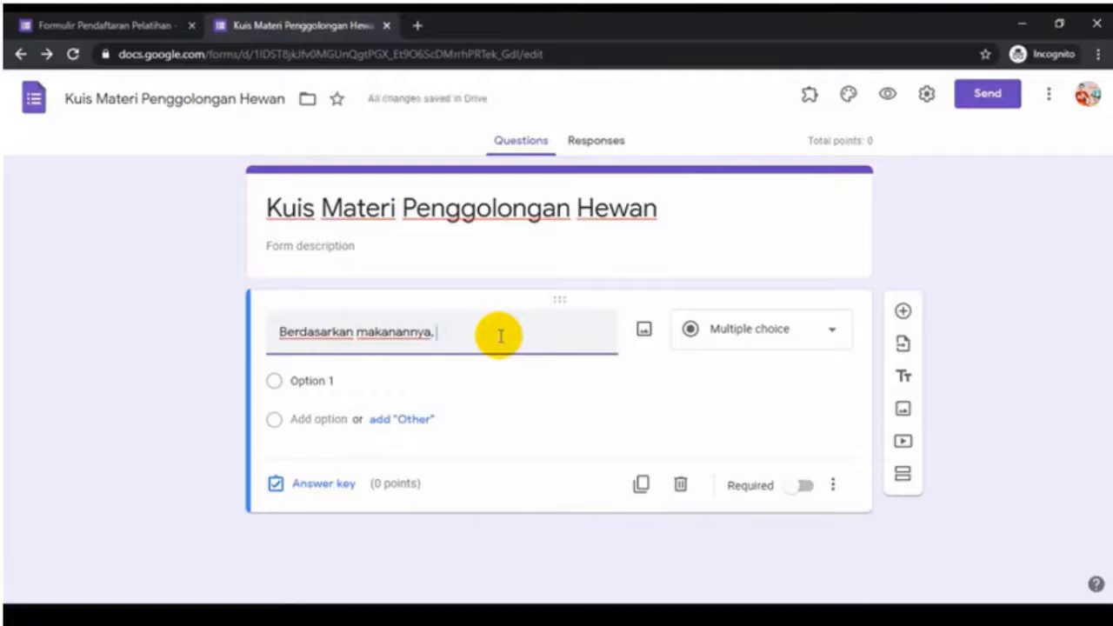
text( harimau tergolong seb)
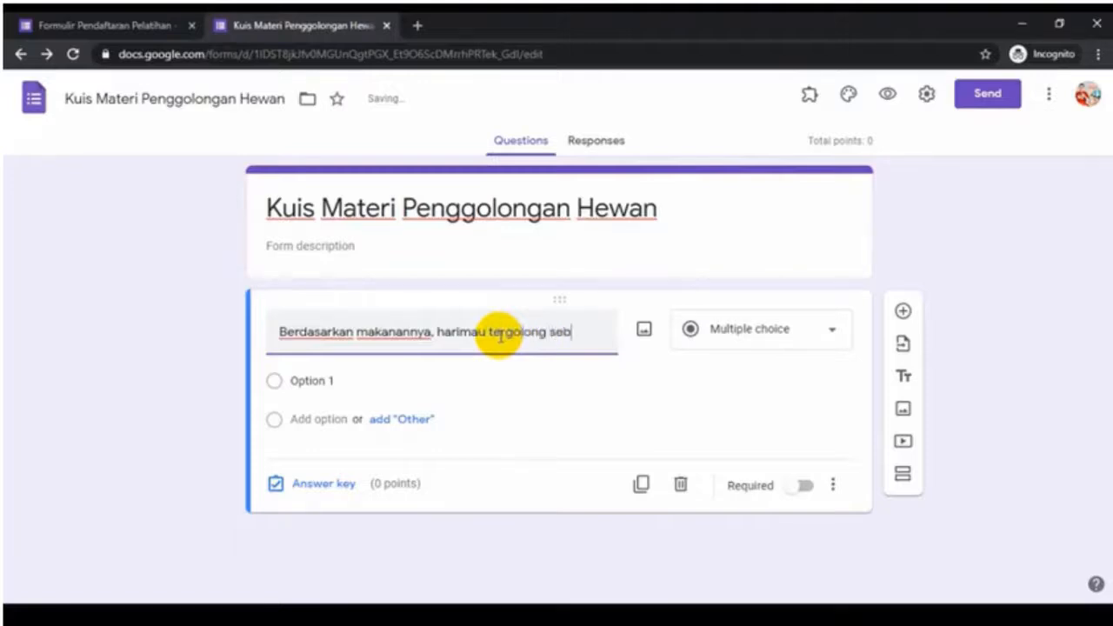
text(hewa)
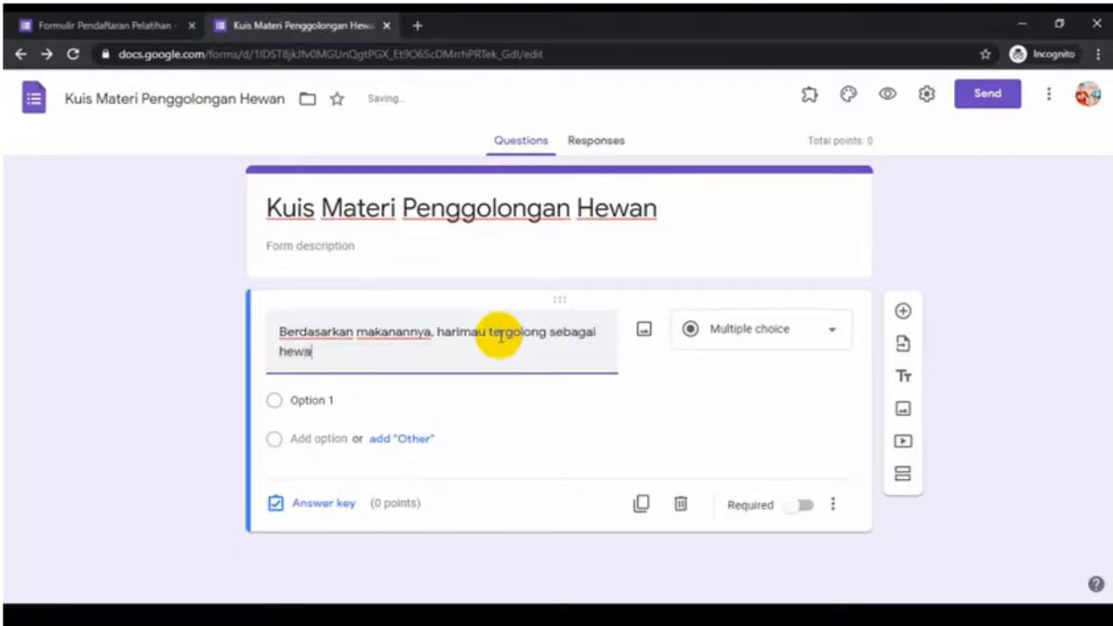
text(n ....)
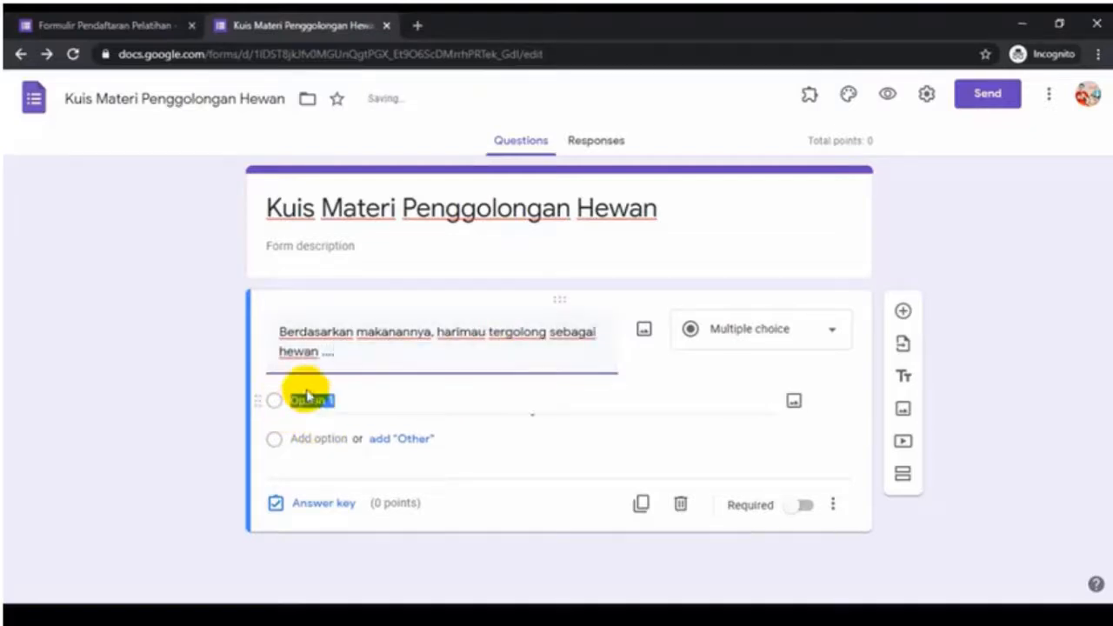
Enter "Herbivora" as the first answer option and "Karnivora" as the second for the harimau question.
click(315, 400)
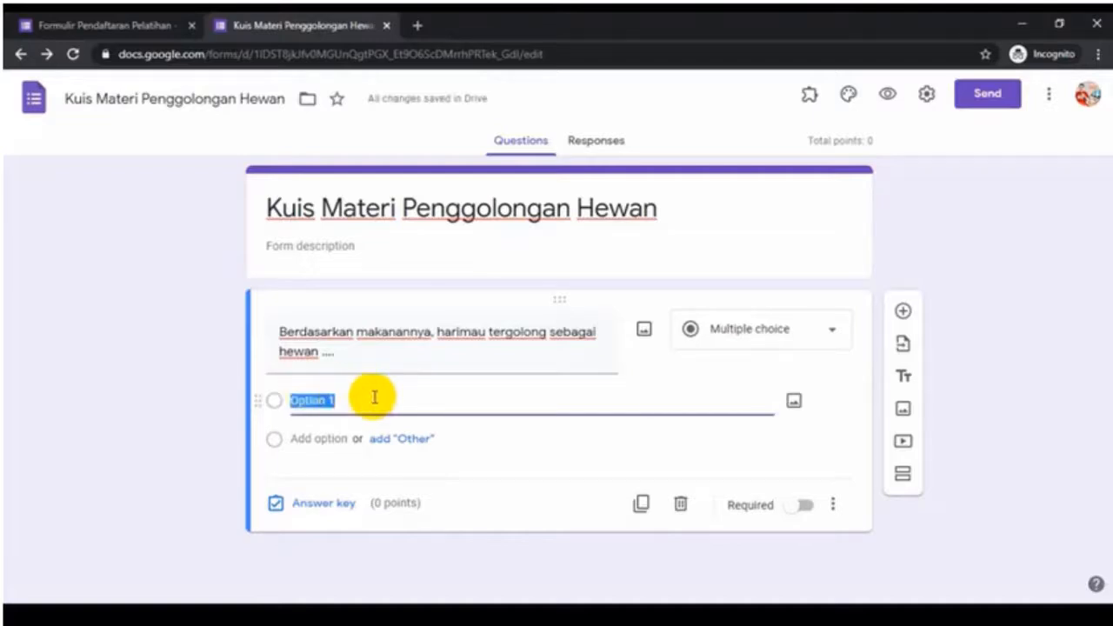
text(Herbivora)
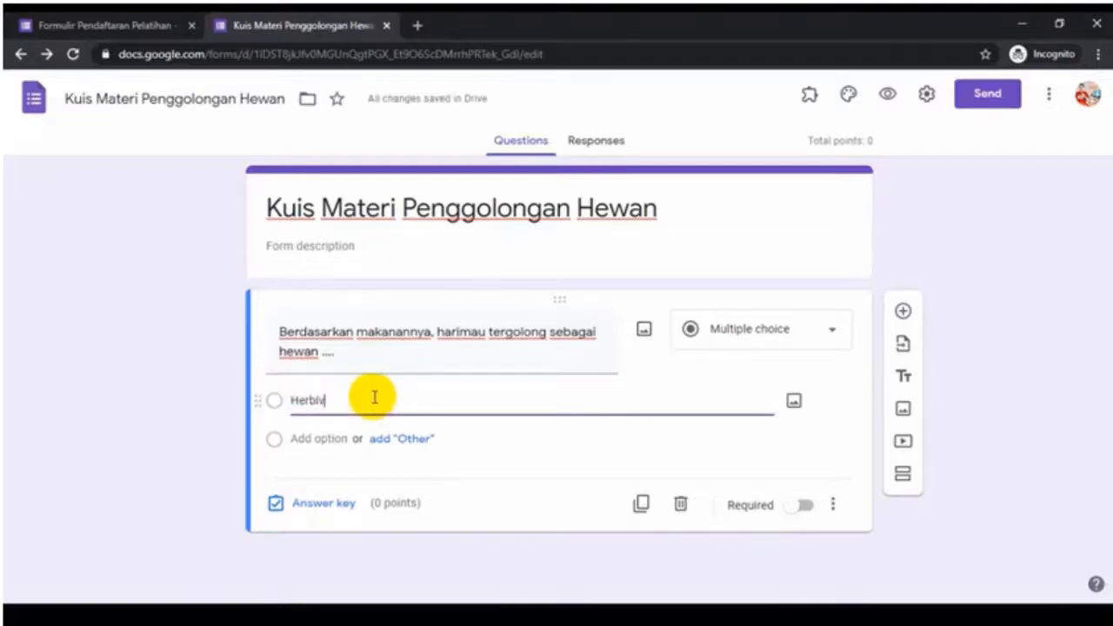
click(320, 439)
text(Omni)
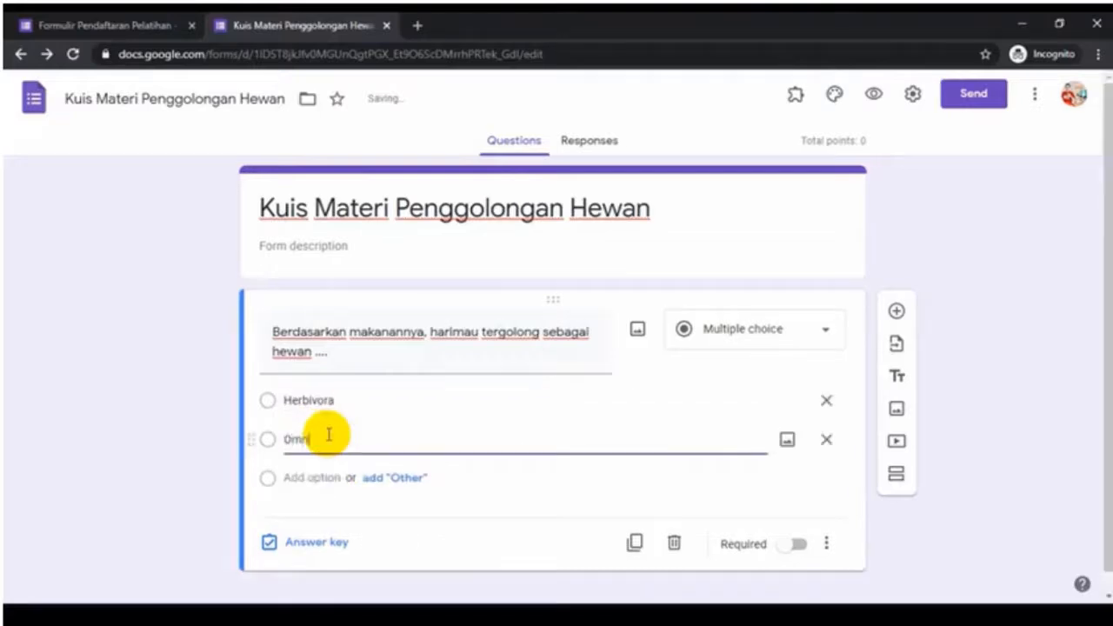
text(vora)
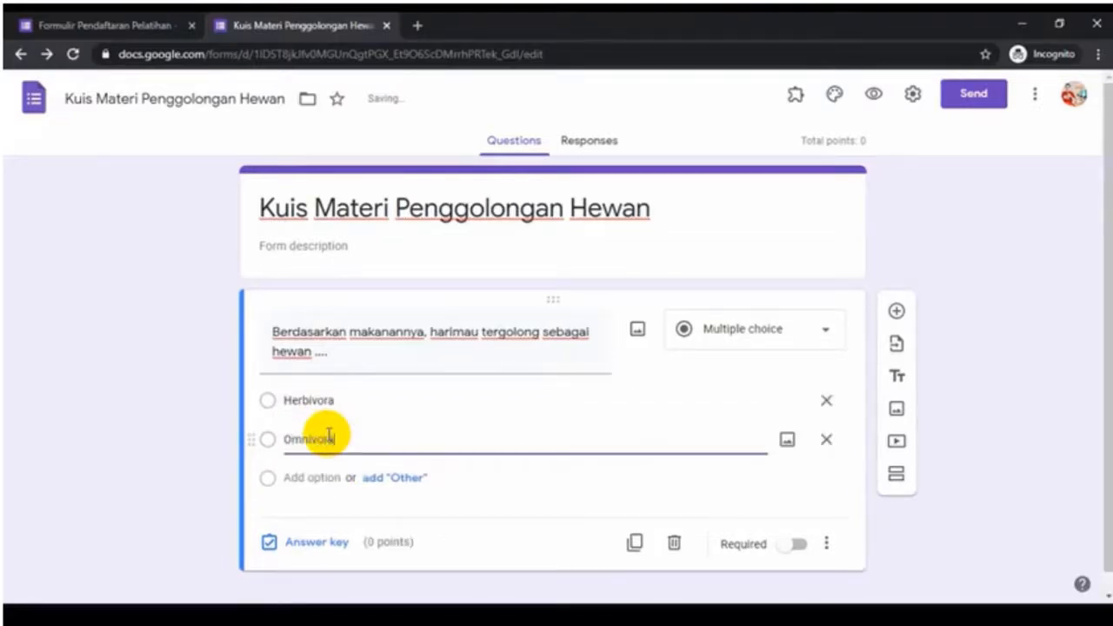
click(330, 482)
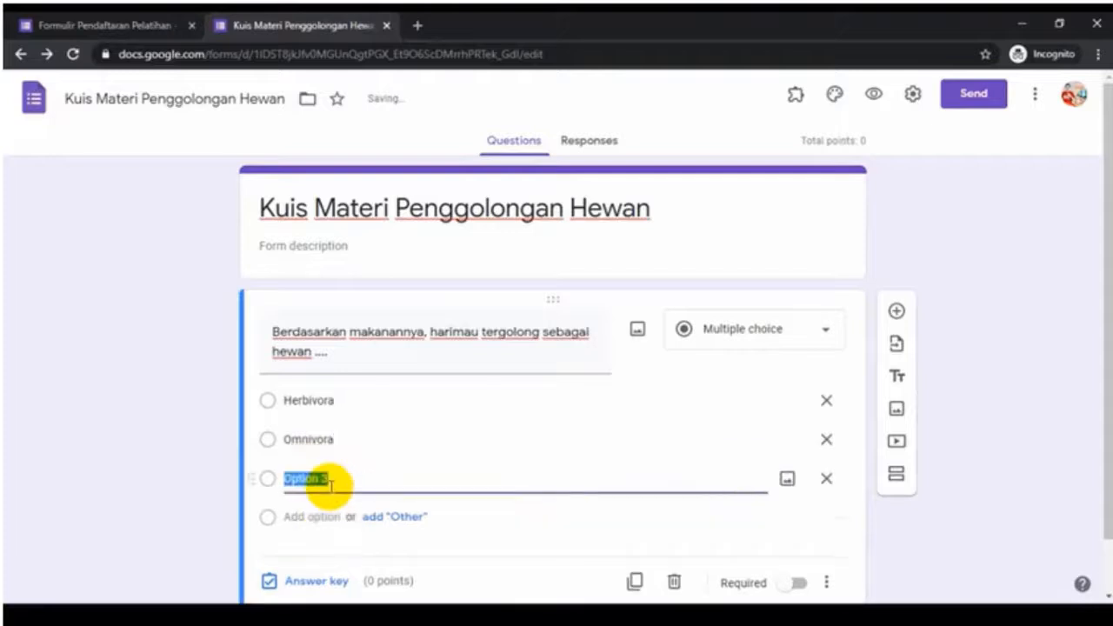
text(Her)
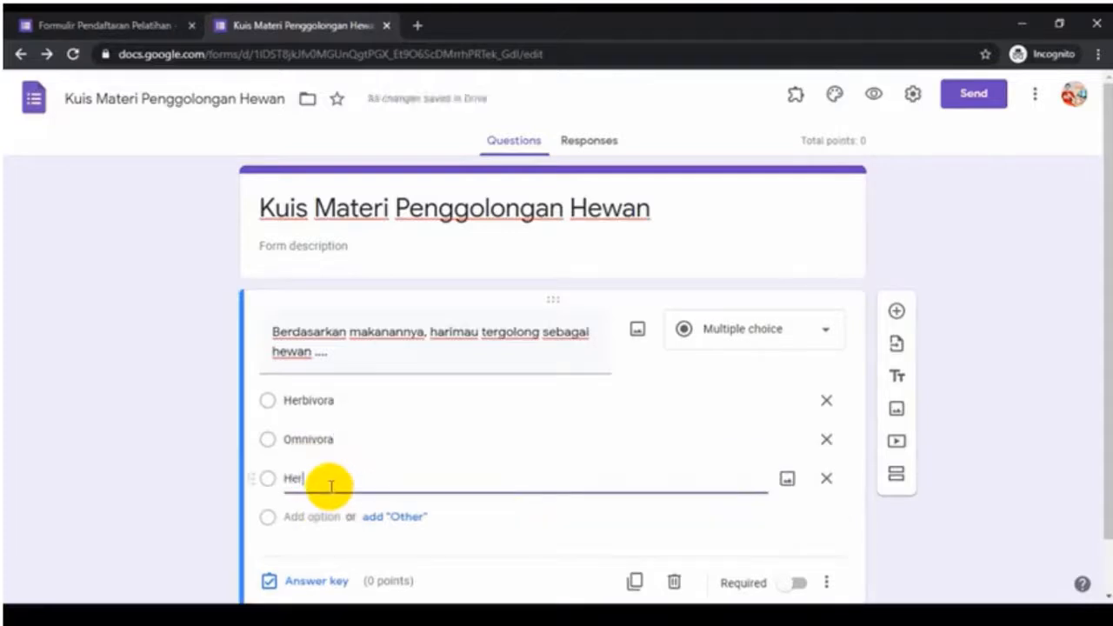
key(BackSpace)
key(BackSpace)
text(Karnivora)
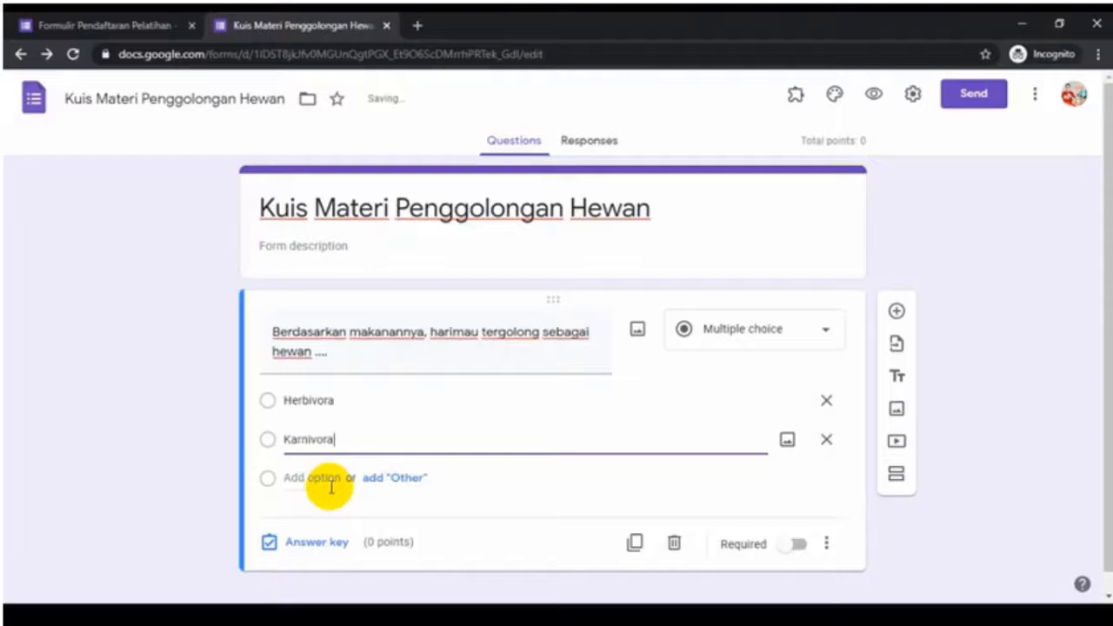
Add "Omnivora" and "Ovivar" as the third and fourth answer options of the harimau question.
click(322, 477)
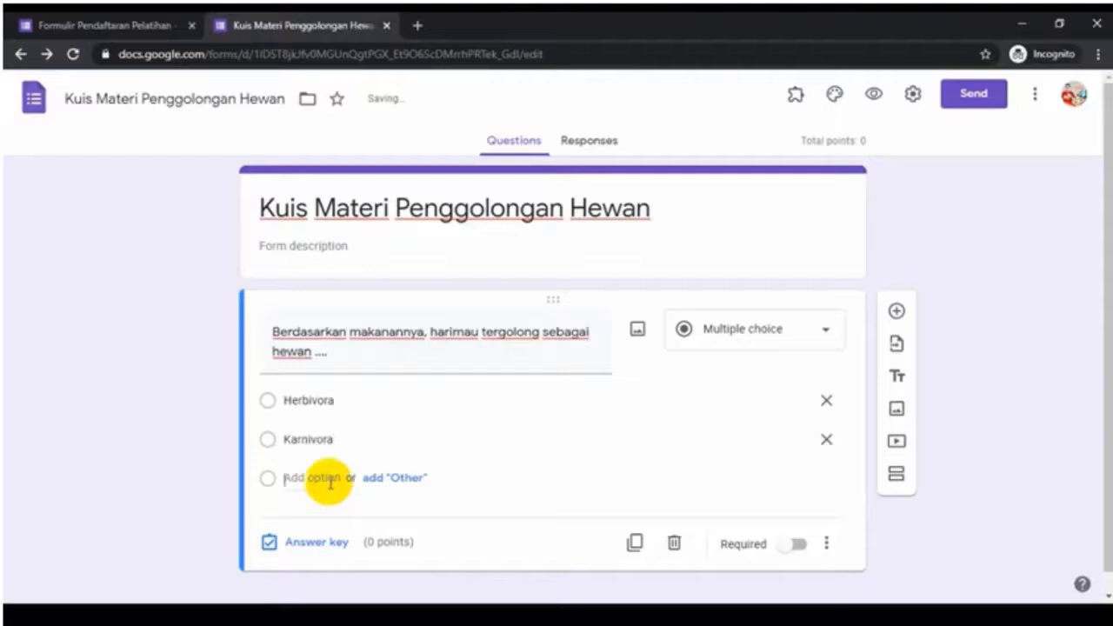
text(Omni)
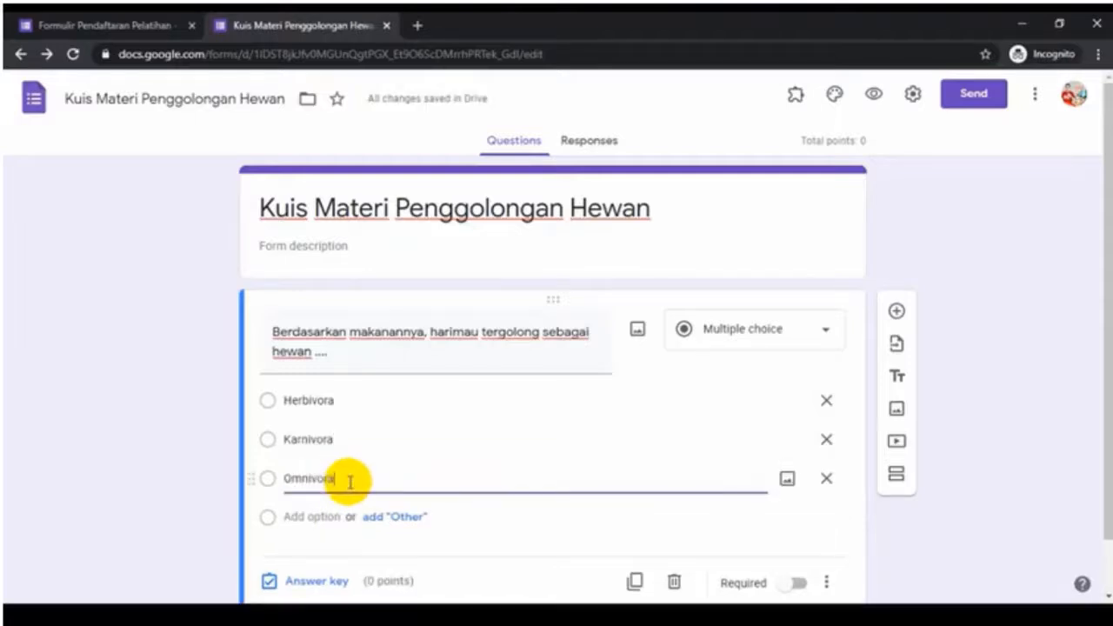
text(vora)
click(308, 517)
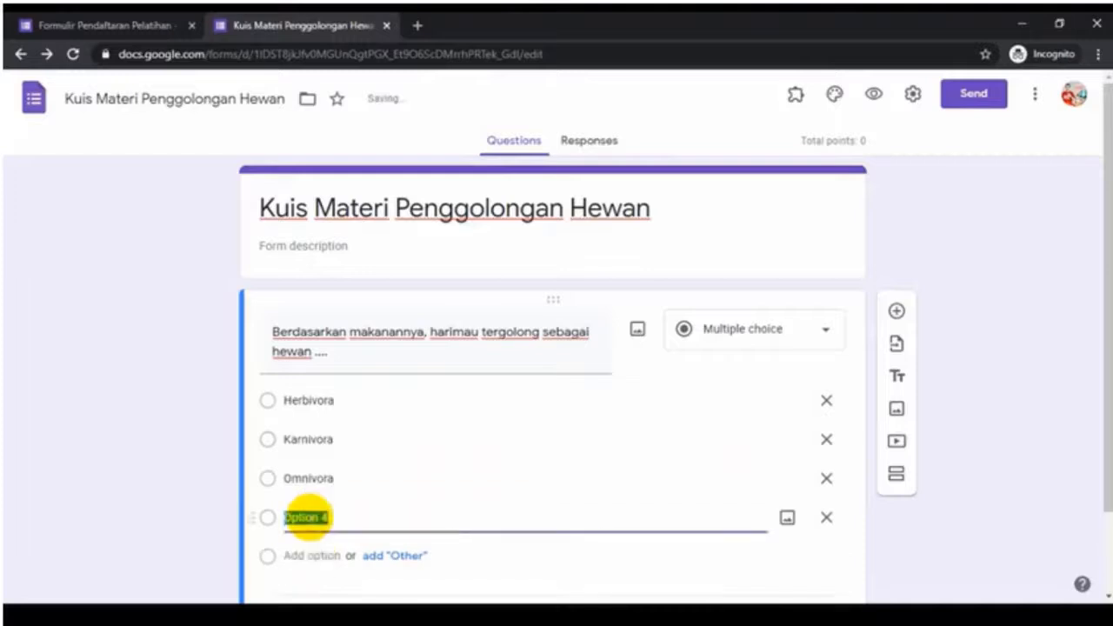
text(Ovivar)
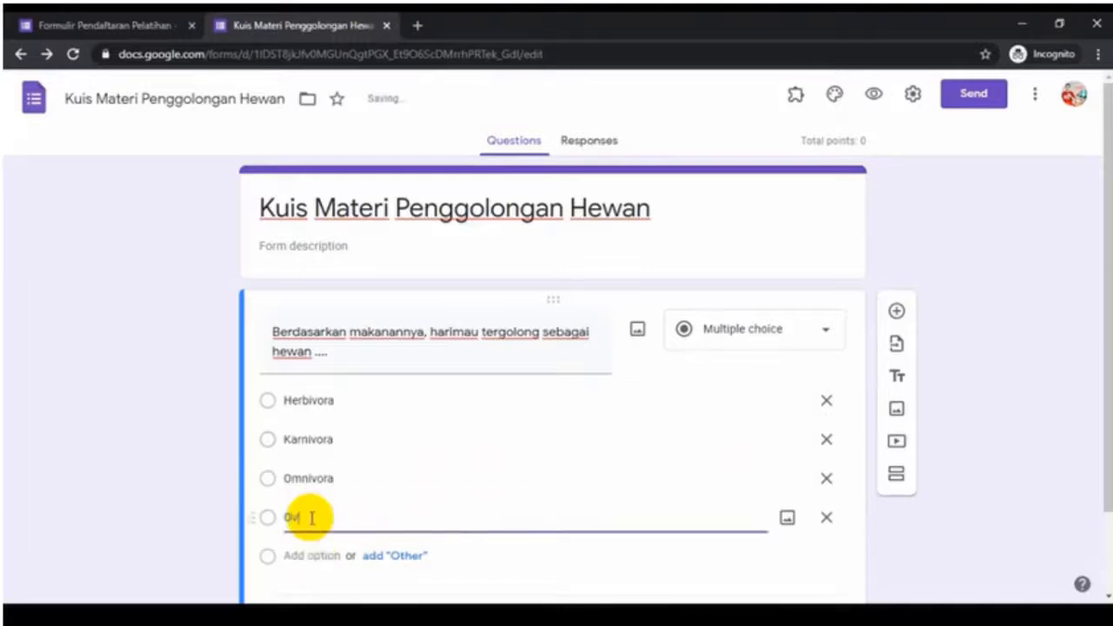
click(489, 557)
scroll(532, 480, down, 1)
scroll(532, 480, down, 1)
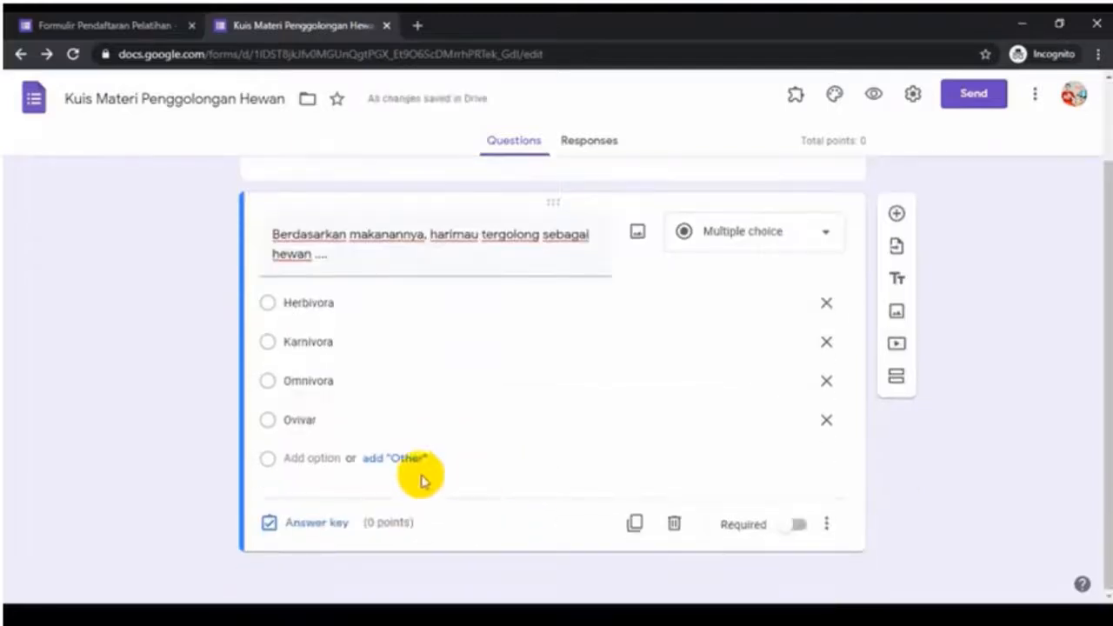
Set the harimau question's answer key to Karnivora, worth 25 points.
click(303, 523)
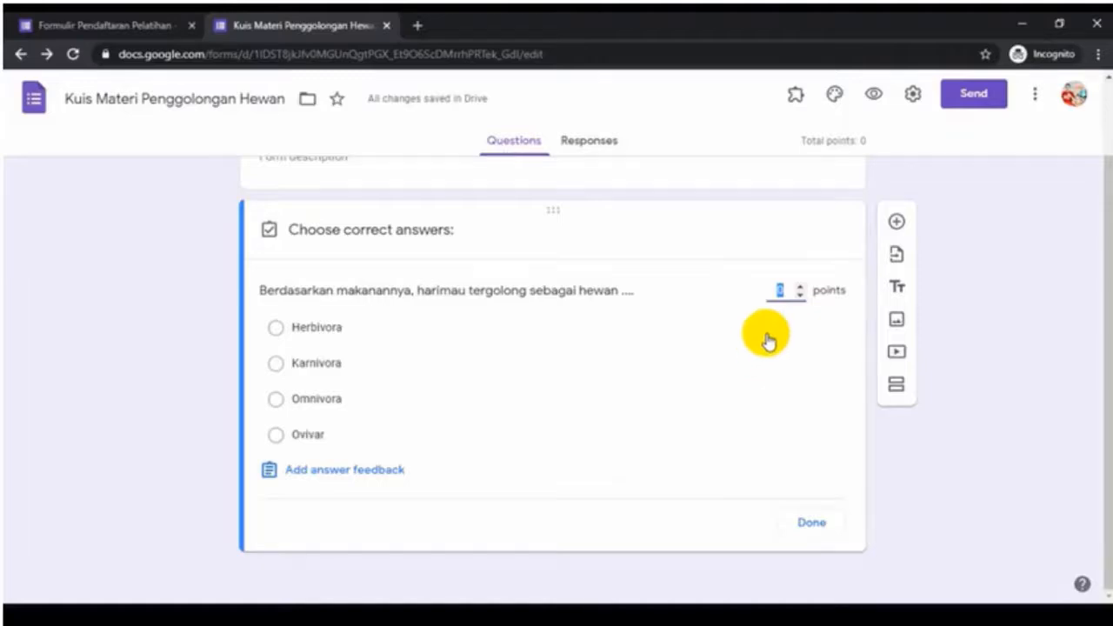
text(5)
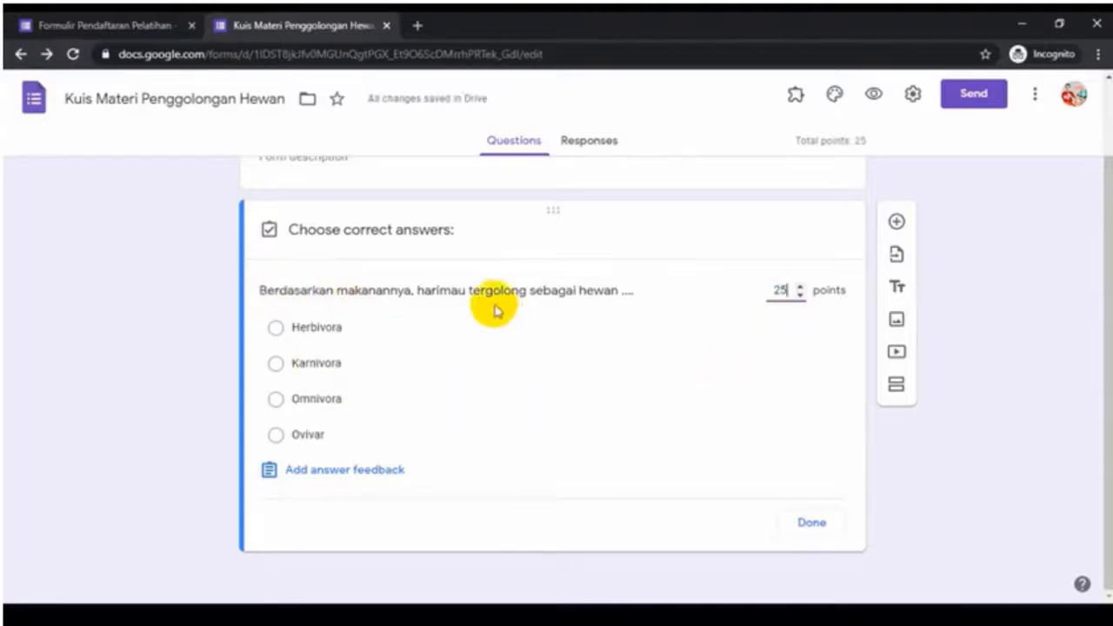
click(297, 369)
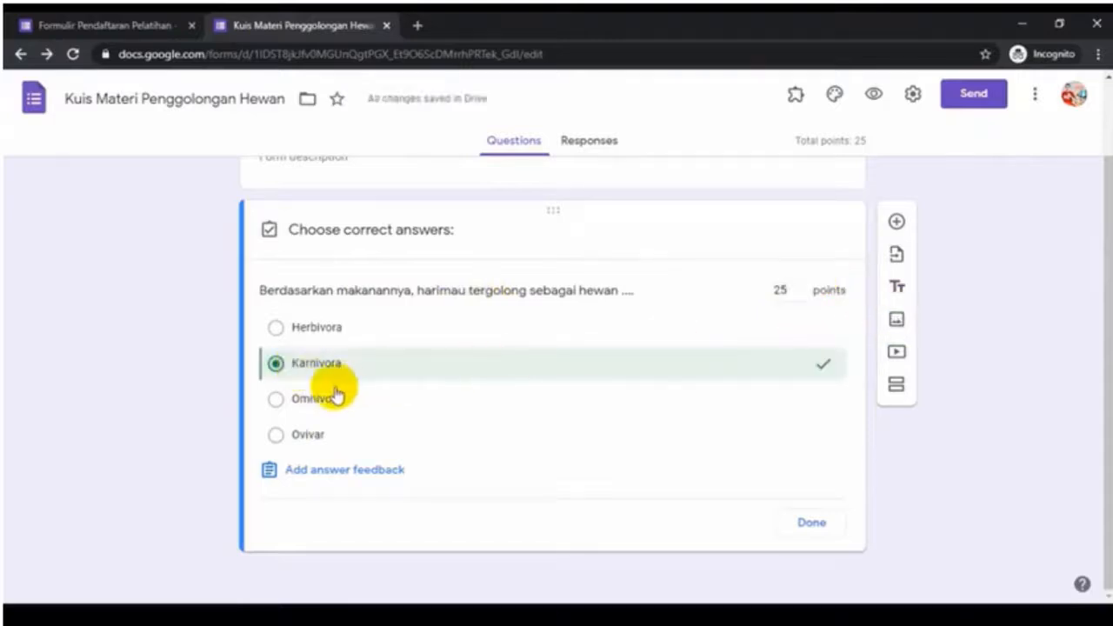
click(810, 525)
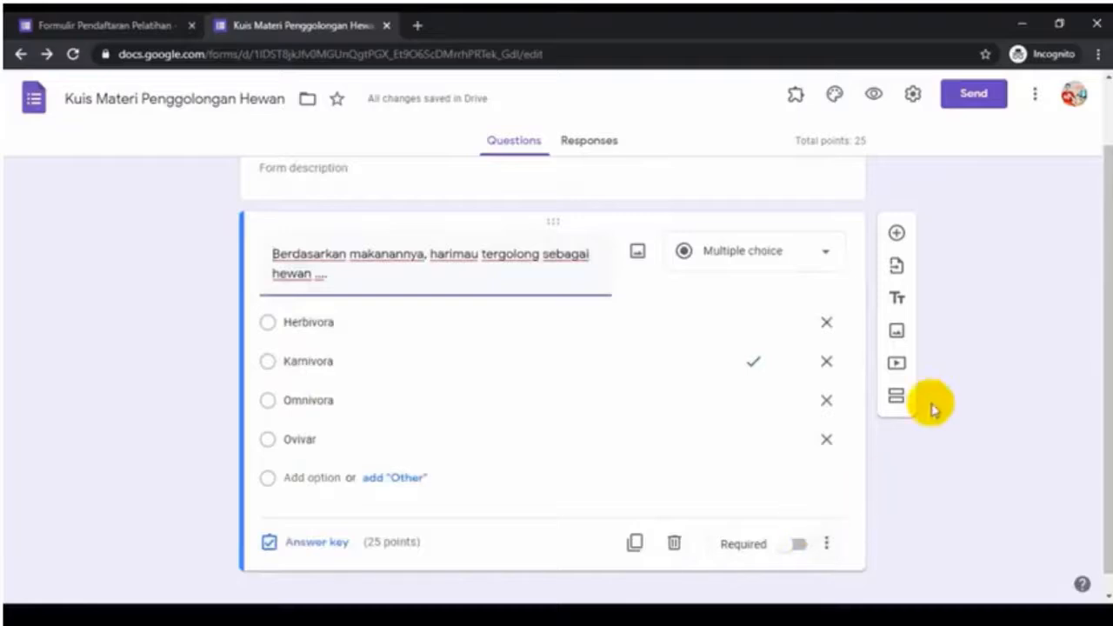
Add a second question to the quiz and set its type to Checkboxes.
click(895, 234)
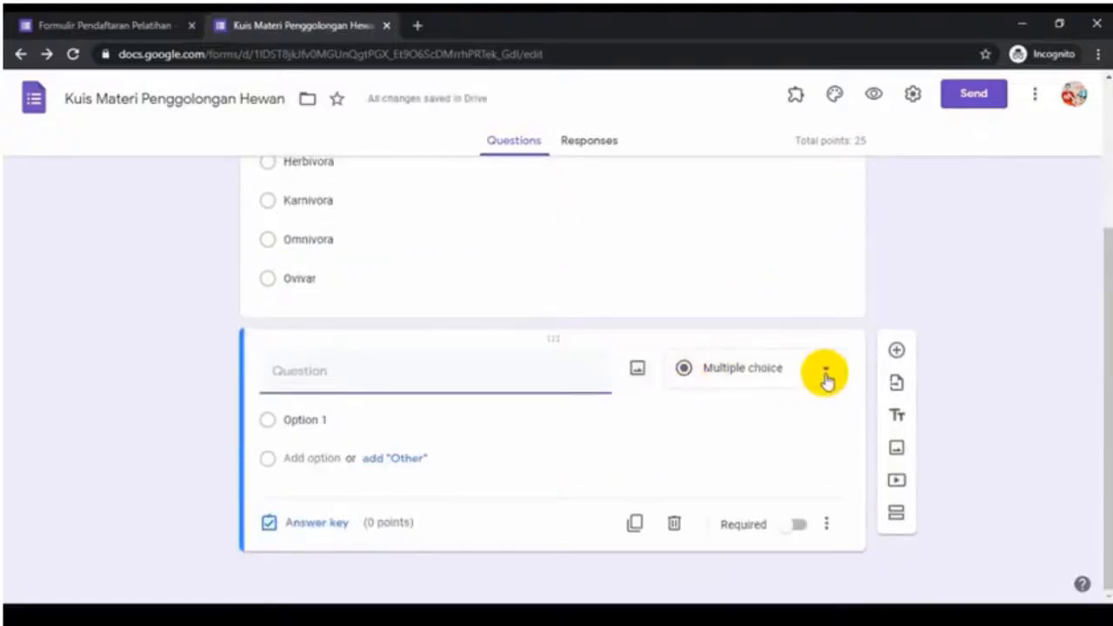
click(824, 377)
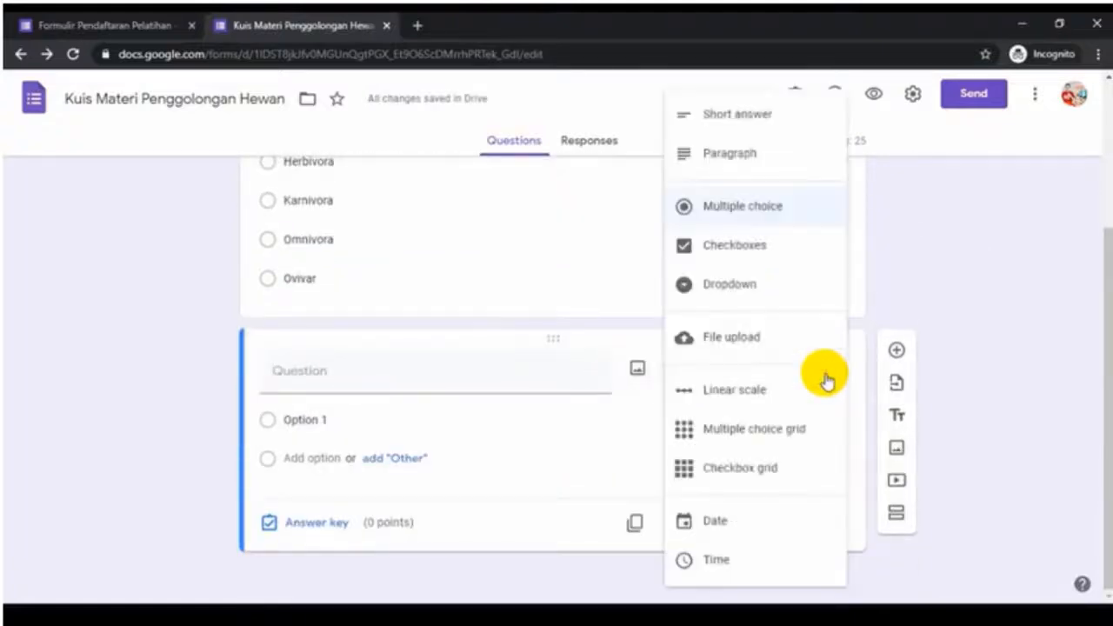
click(748, 253)
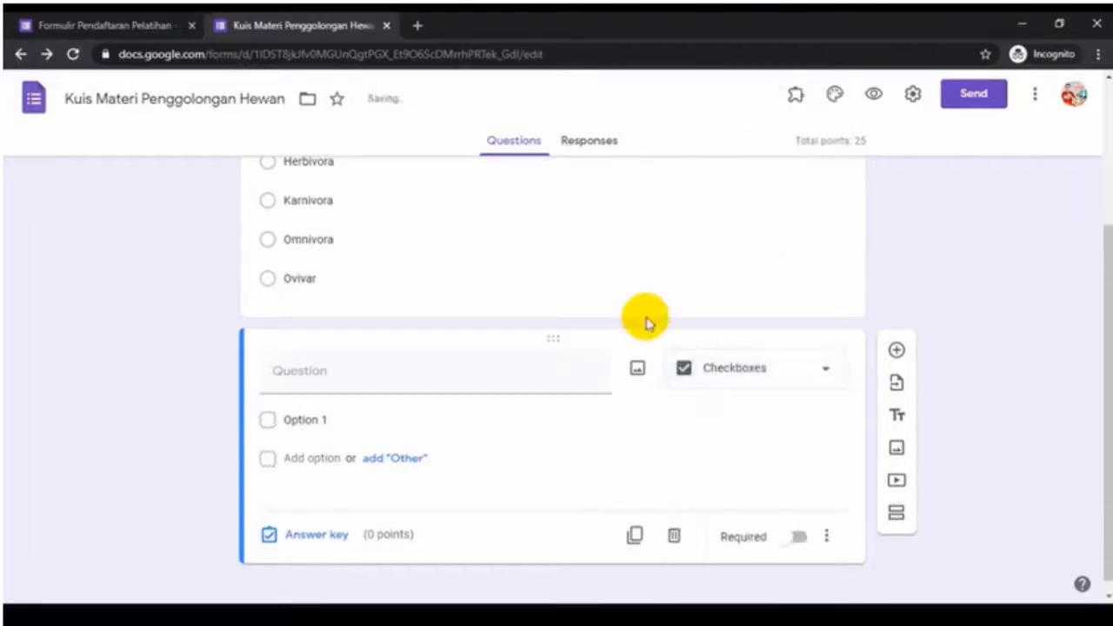
Enter "Berdasarkan makanannya, hewan dapat digolongkan menjadi ...." as the text of the Checkboxes question.
click(550, 374)
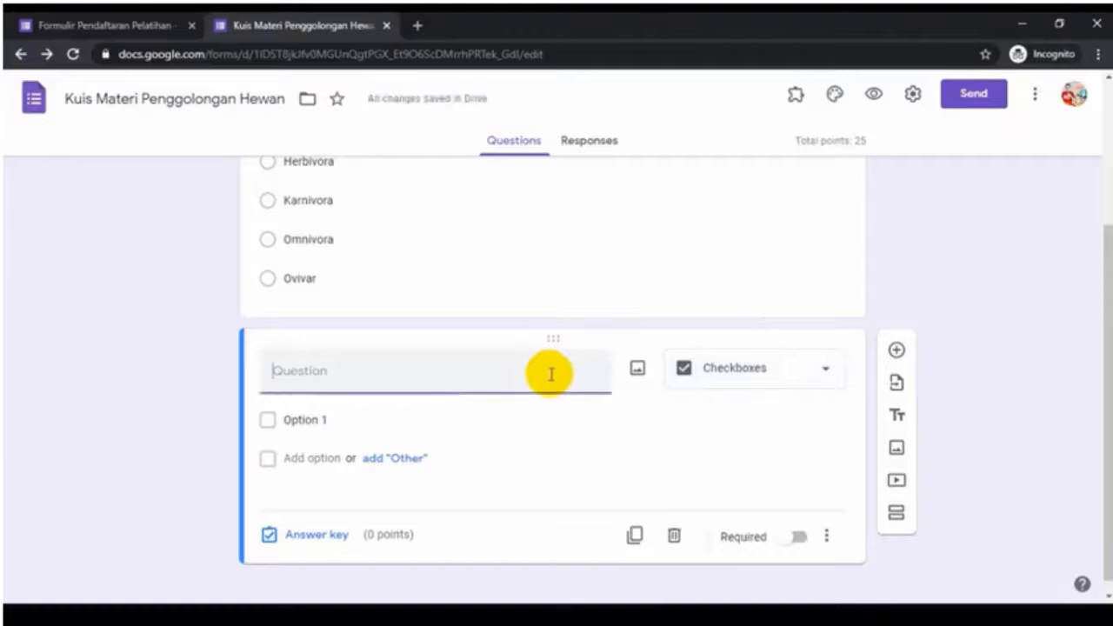
text(Berdasarkan ma)
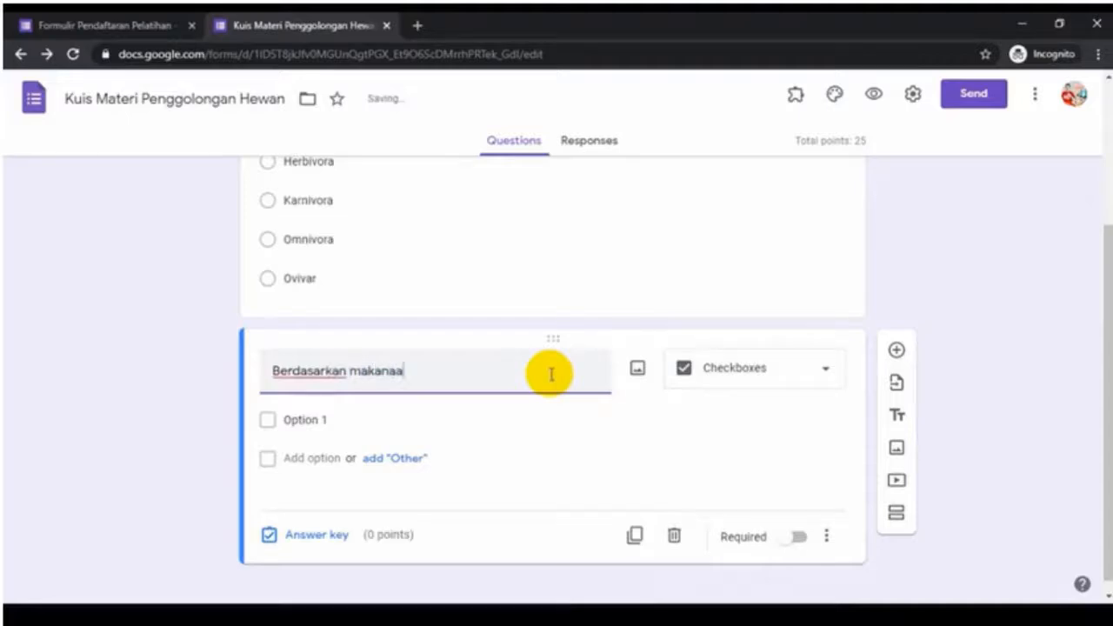
text(kanannya,)
text(dapat digol)
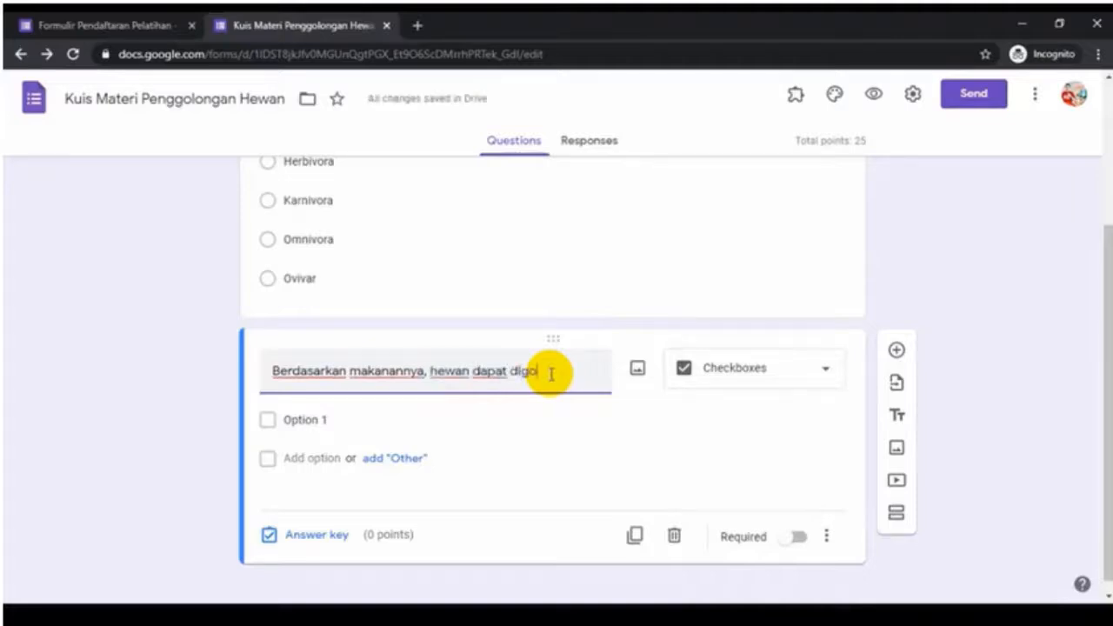
key(BackSpace)
key(BackSpace)
key(BackSpace)
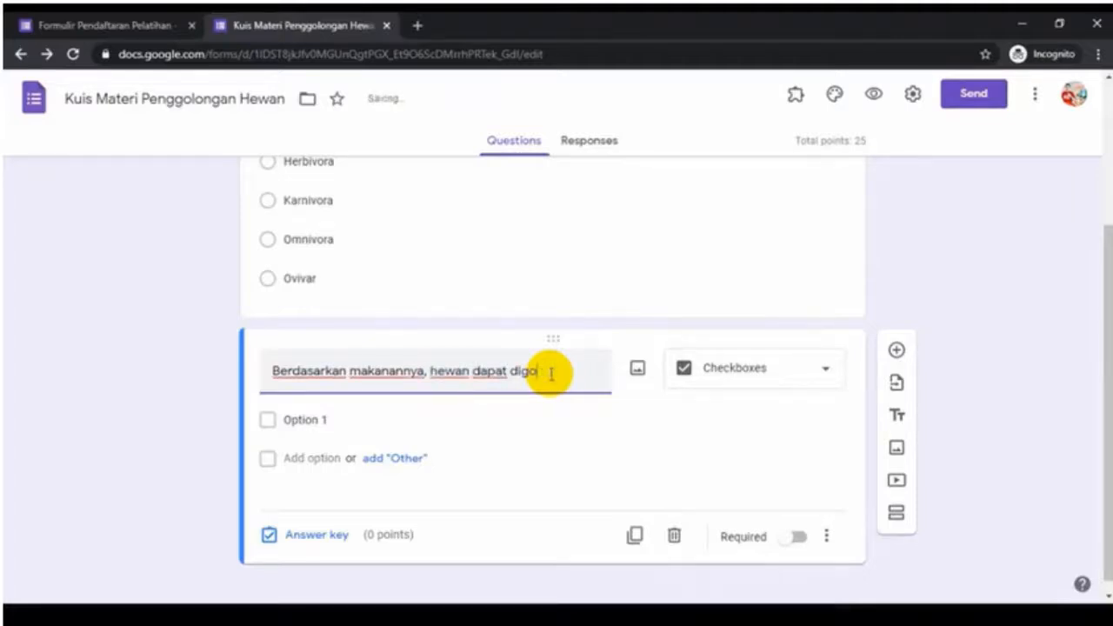
text(longkan menjadi ....)
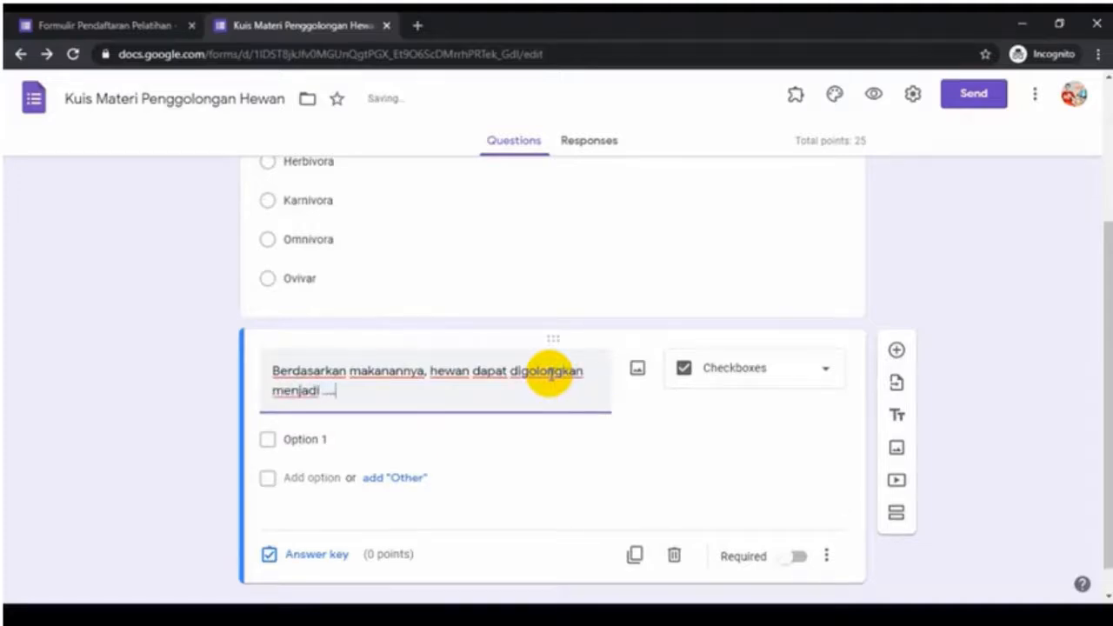
Add a description to the Checkboxes question reading "Silahkan pilih lebih dari satu jawaban yang kalian anggap benar".
click(827, 561)
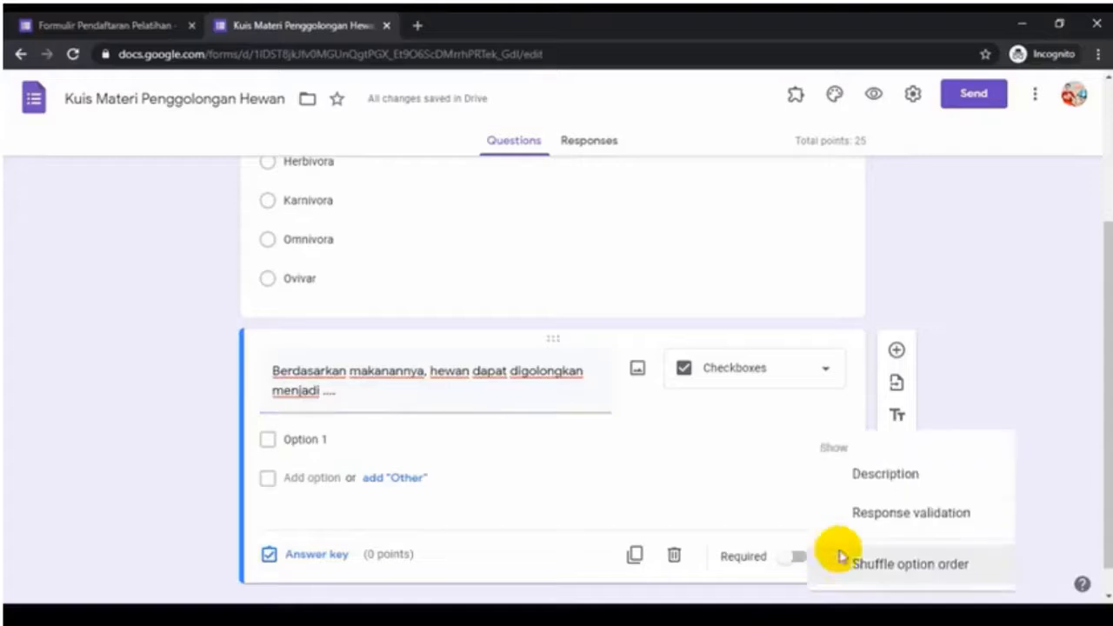
click(865, 480)
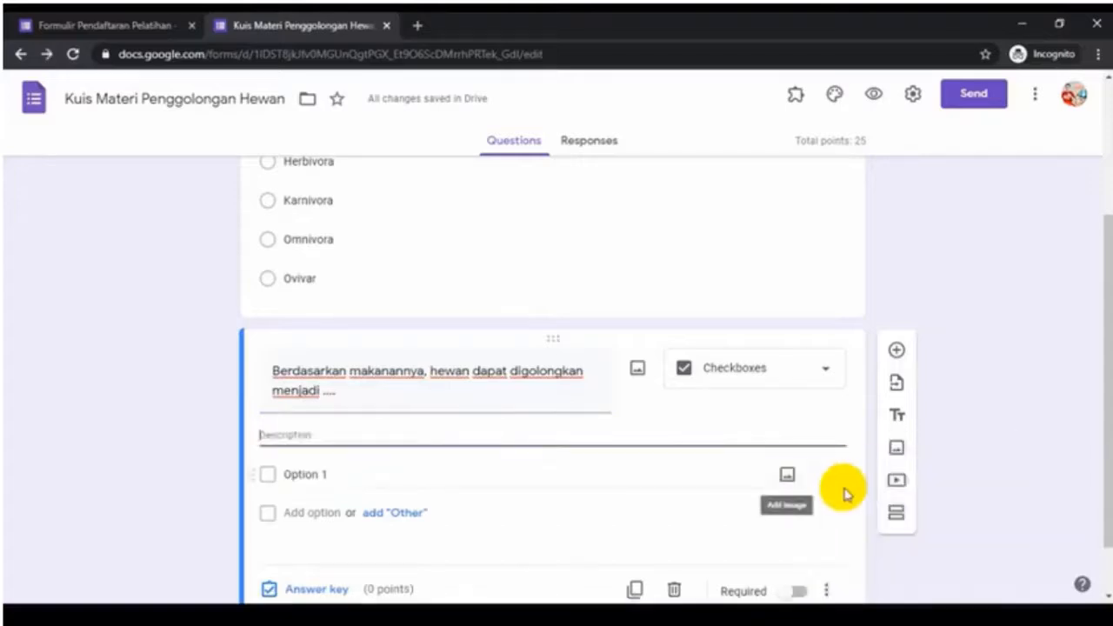
text(Sila)
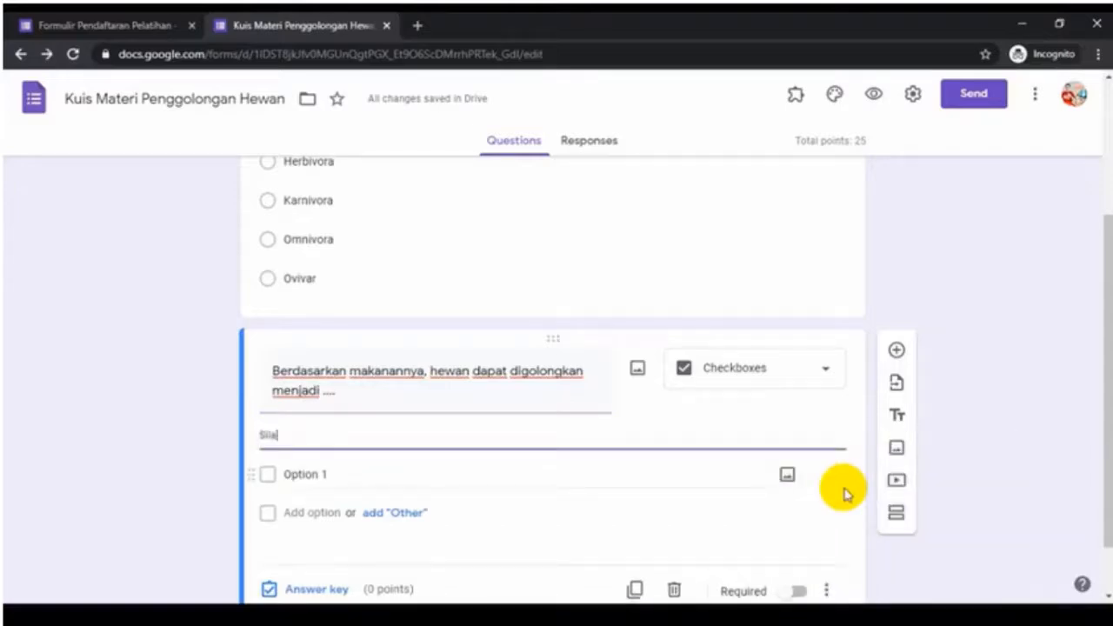
text(hkan pilih)
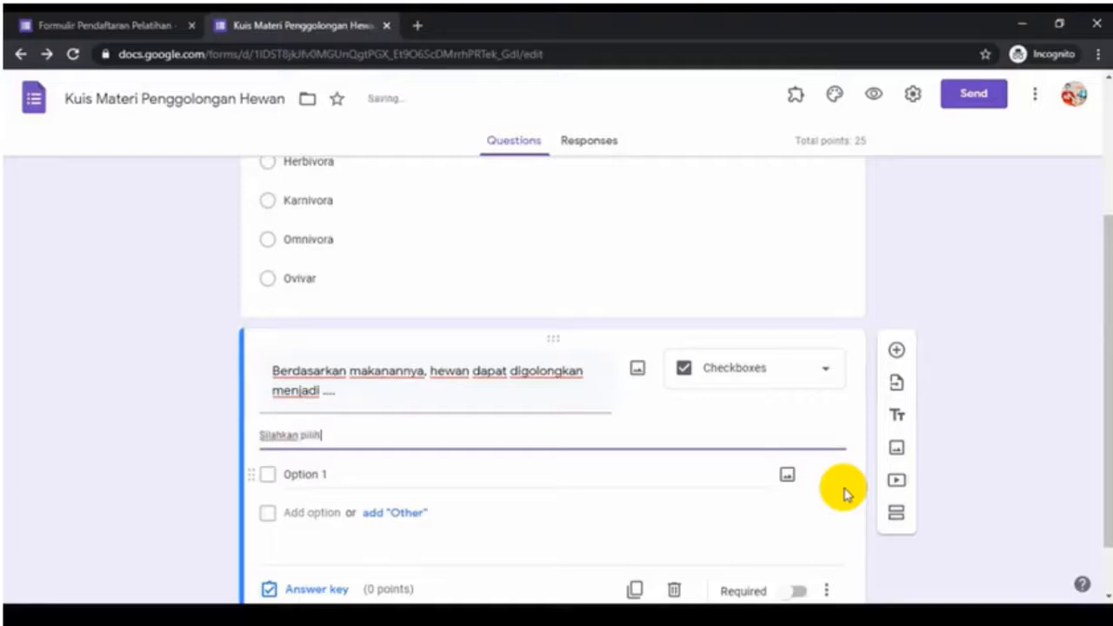
text( i)
text(ebih dari satu)
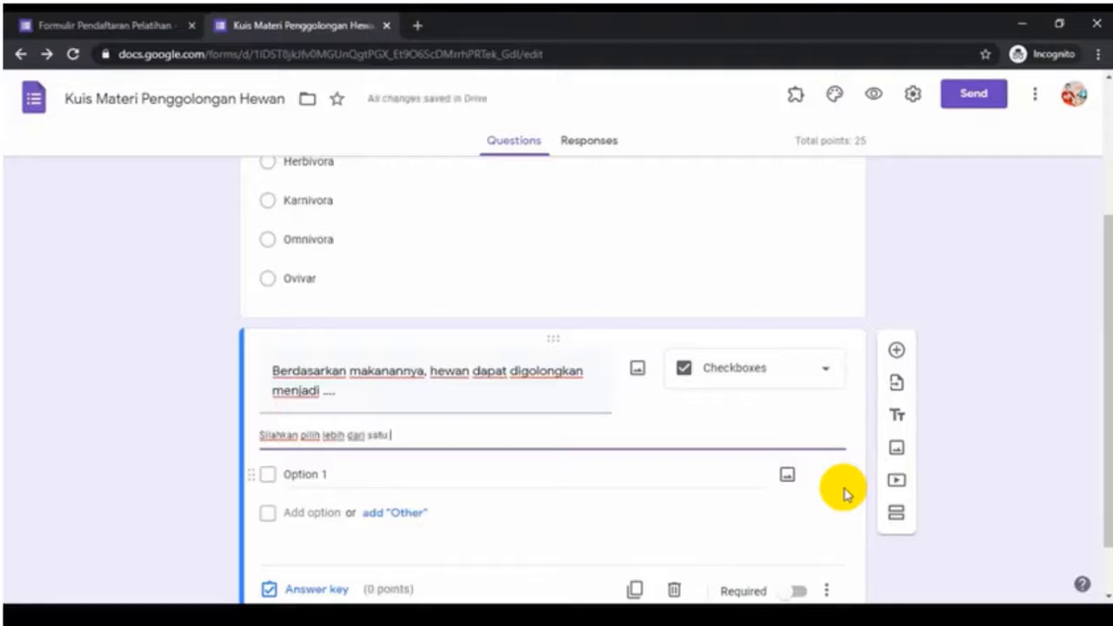
text( jawaban yang kalian anggap benar)
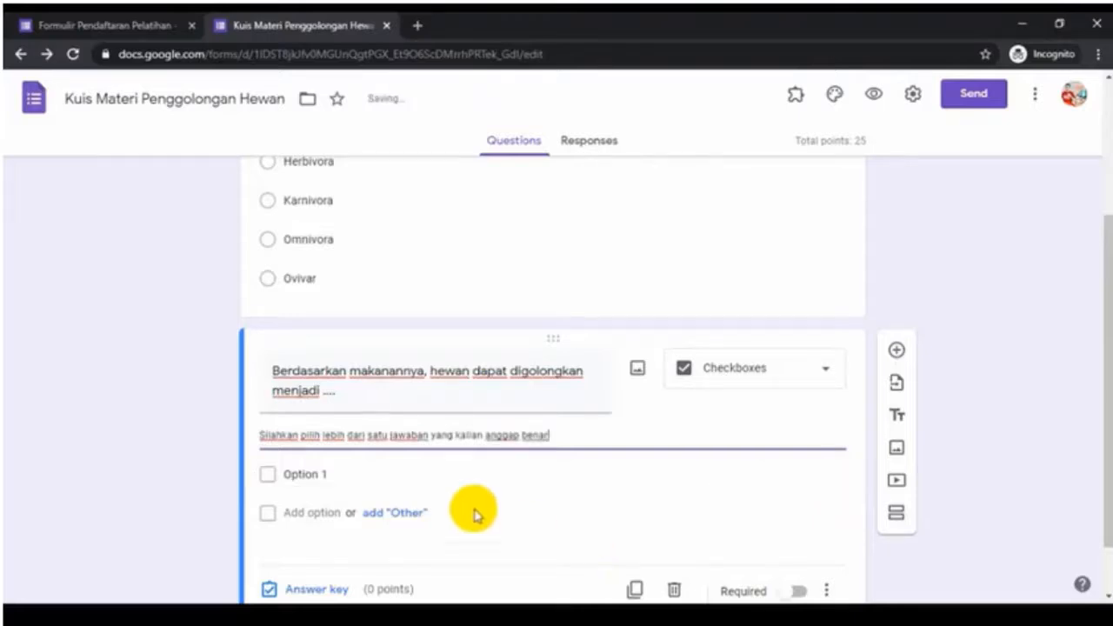
Enter "Herbivora" as the first option and "Karnivora" as the second for the Checkboxes question.
click(382, 479)
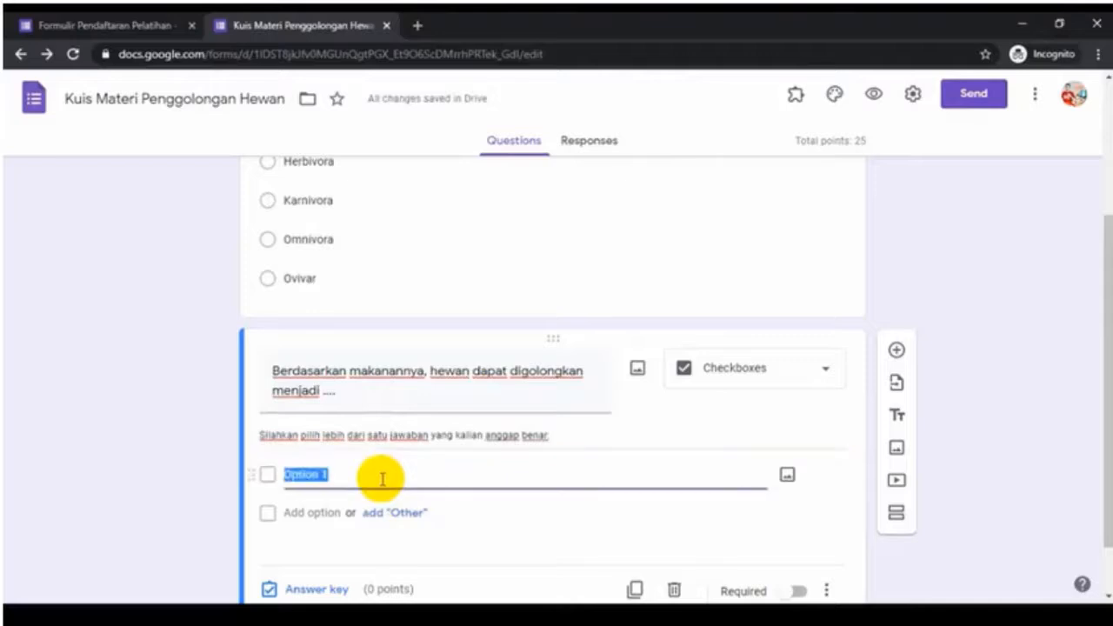
text(Herbi)
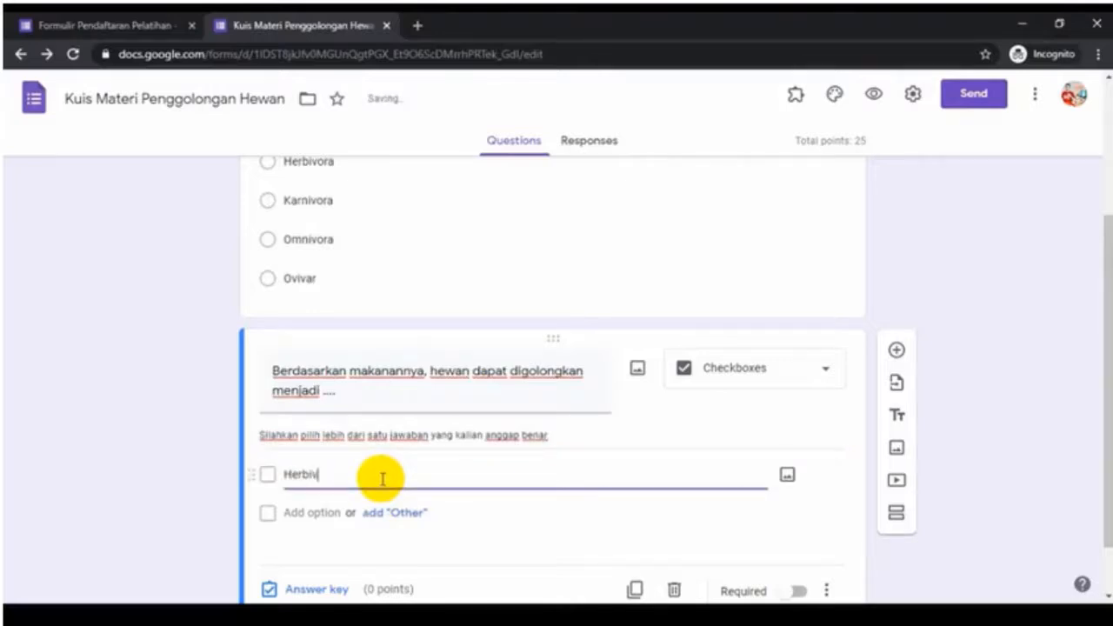
text(vora)
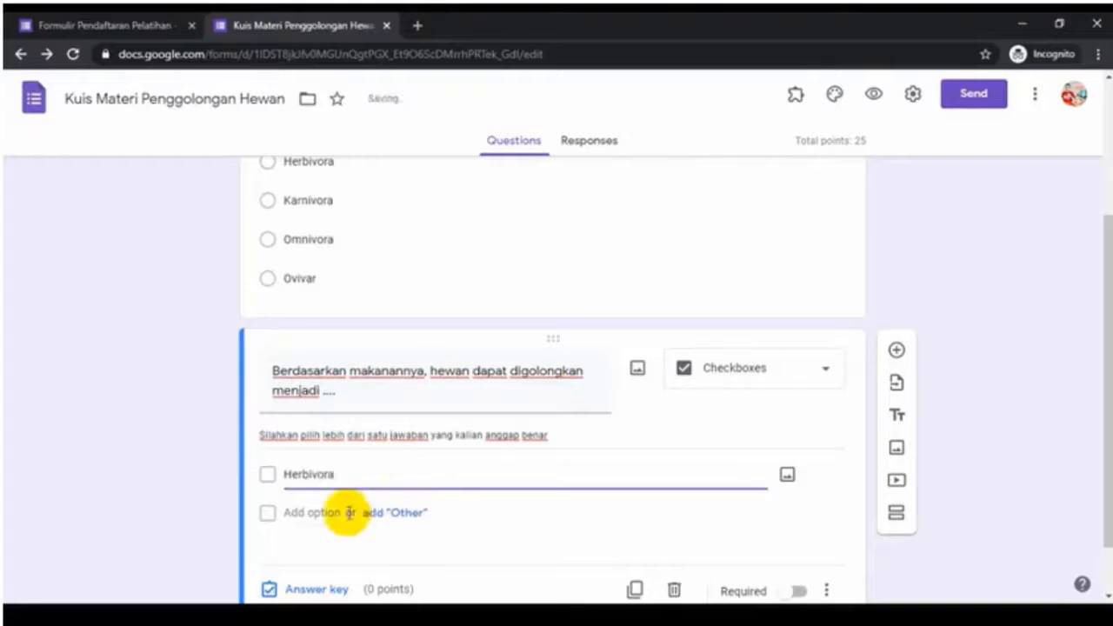
click(323, 513)
text(Karnivora)
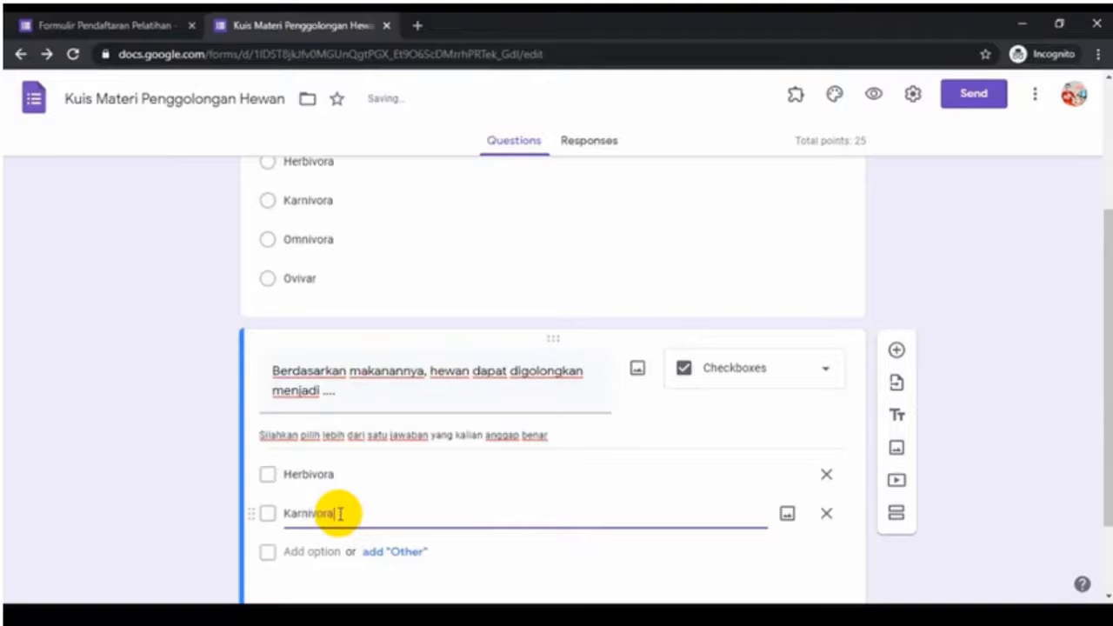
Add "Omnivora" and "Ovivar" as the third and fourth options of the Checkboxes question.
click(309, 551)
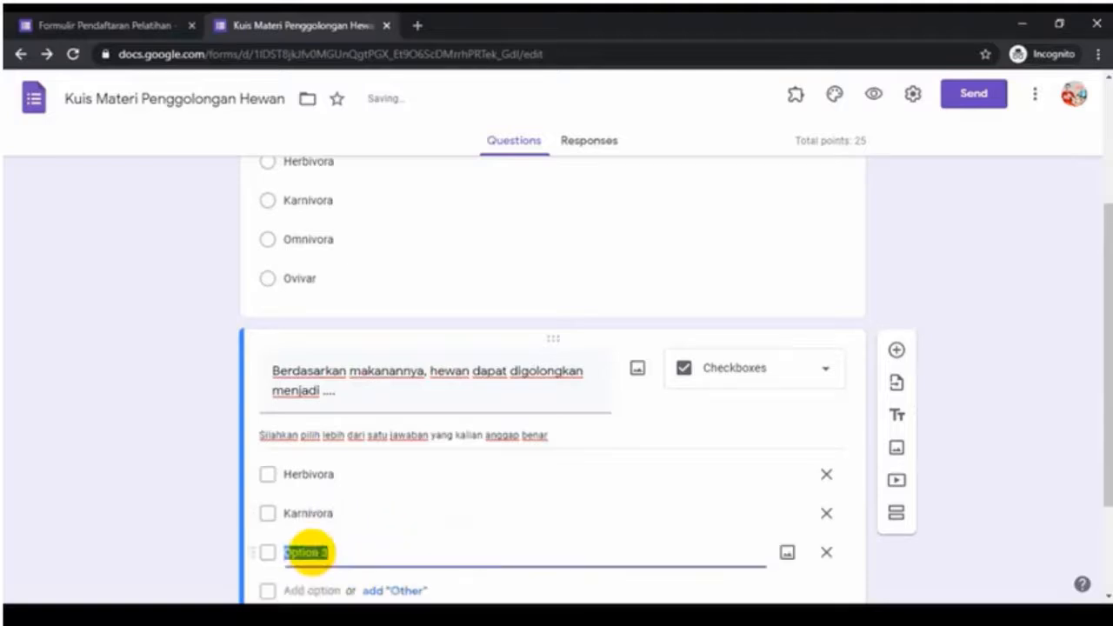
text(Omni)
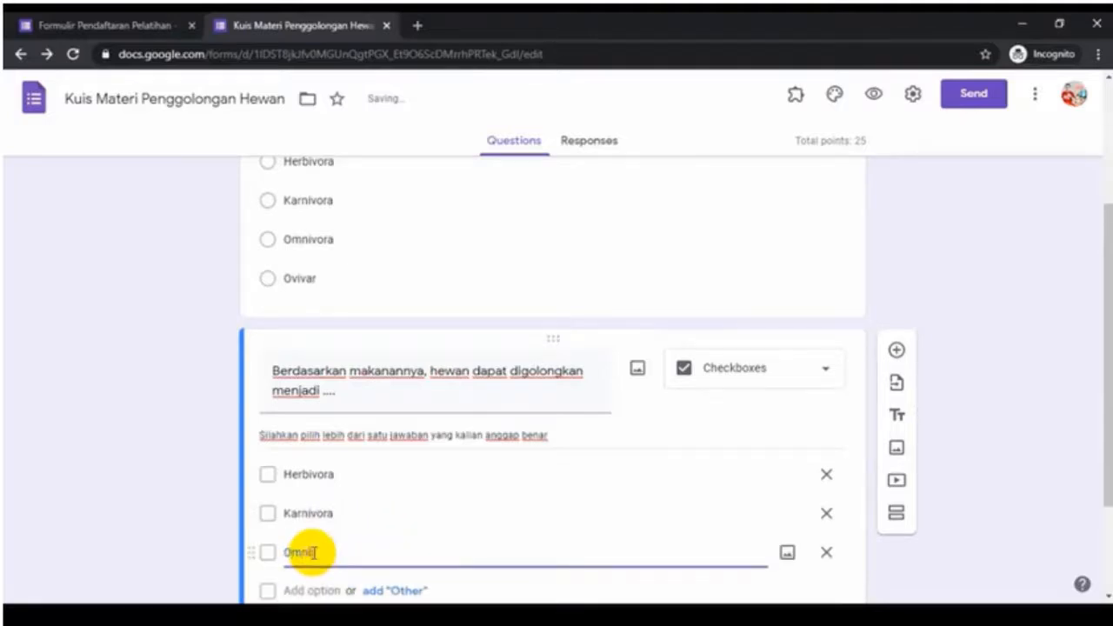
text(vora)
scroll(312, 551, down, 1)
click(310, 511)
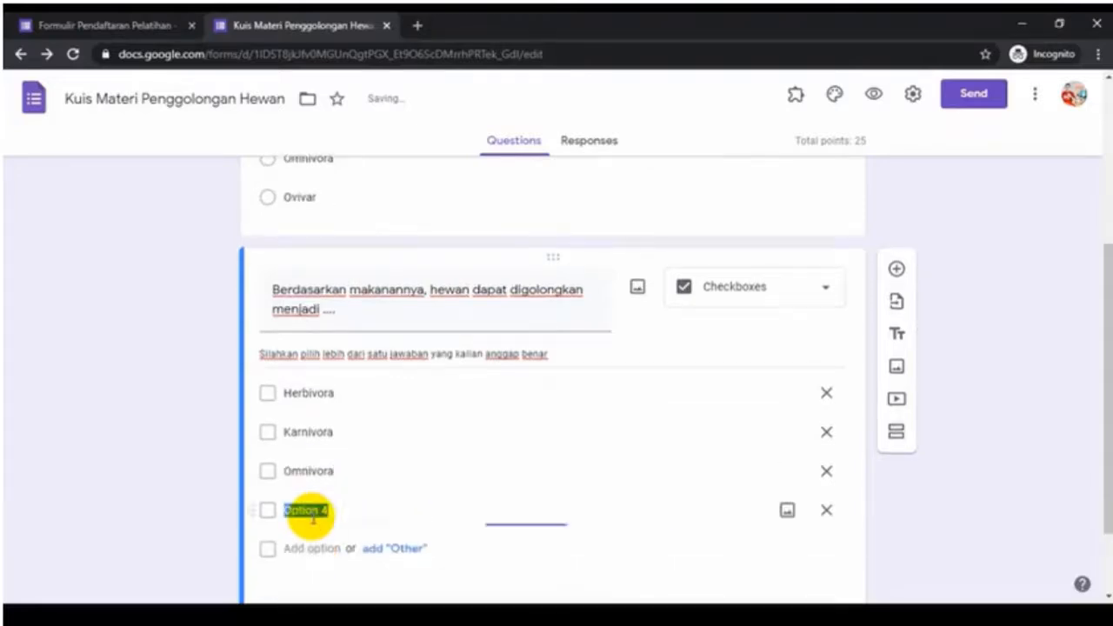
text(Ovivar)
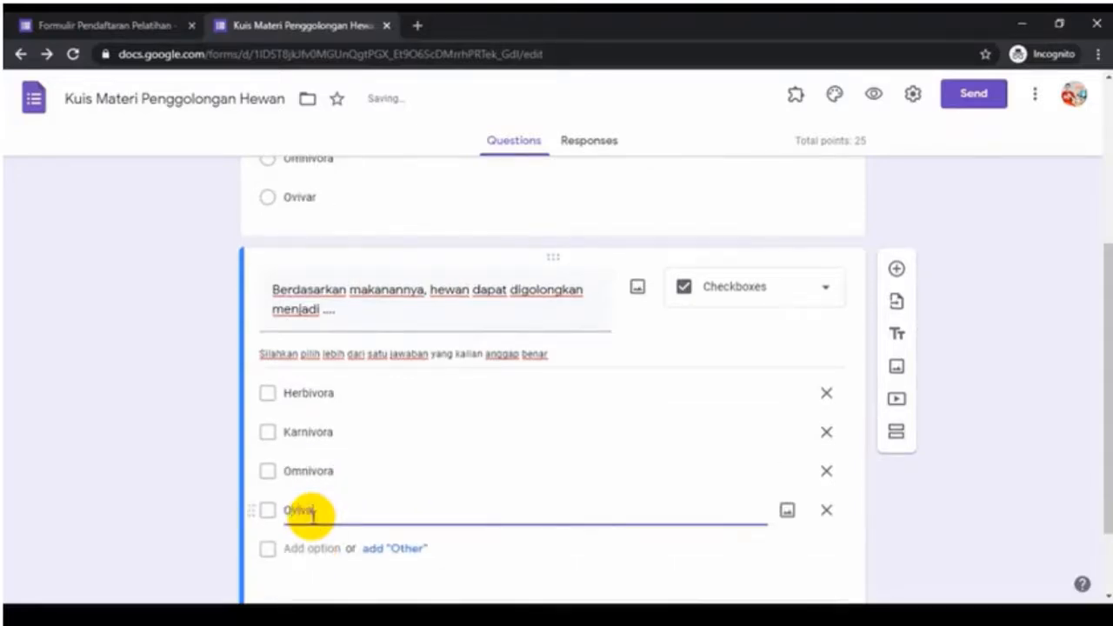
Set the Checkboxes question's answer key to Herbivora, Karnivora and Omnivora, worth 50 points.
scroll(339, 511, down, 1)
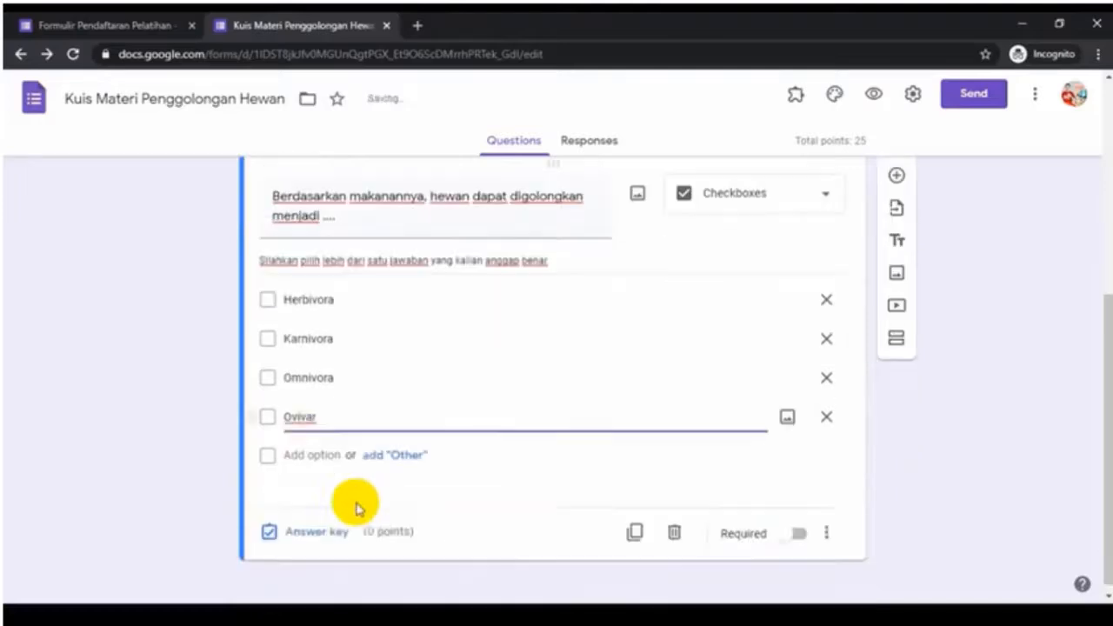
click(306, 525)
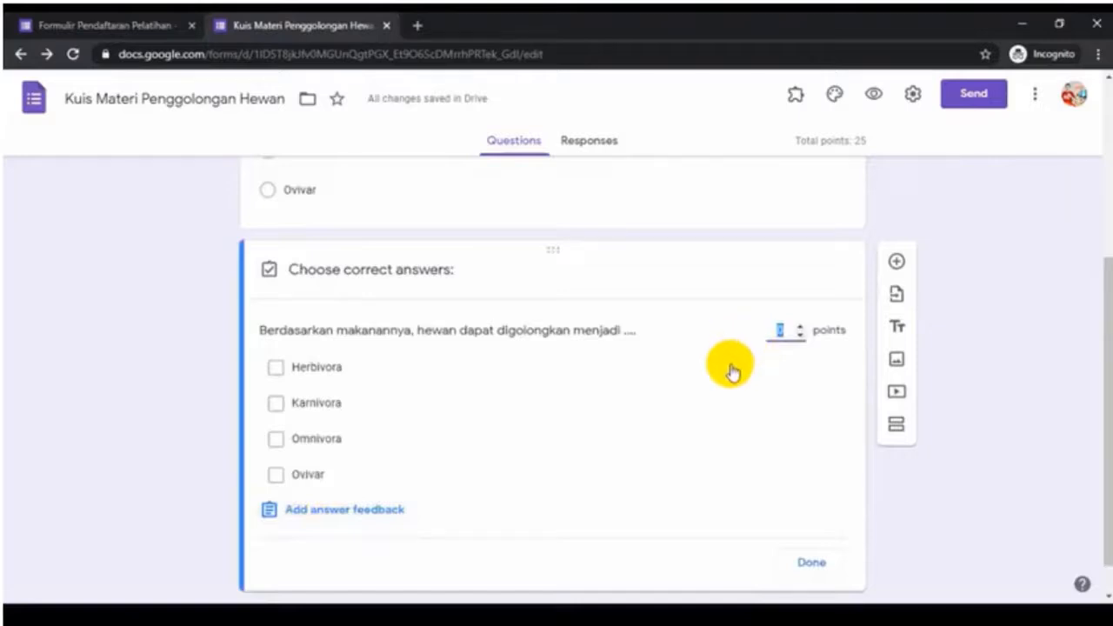
text(50)
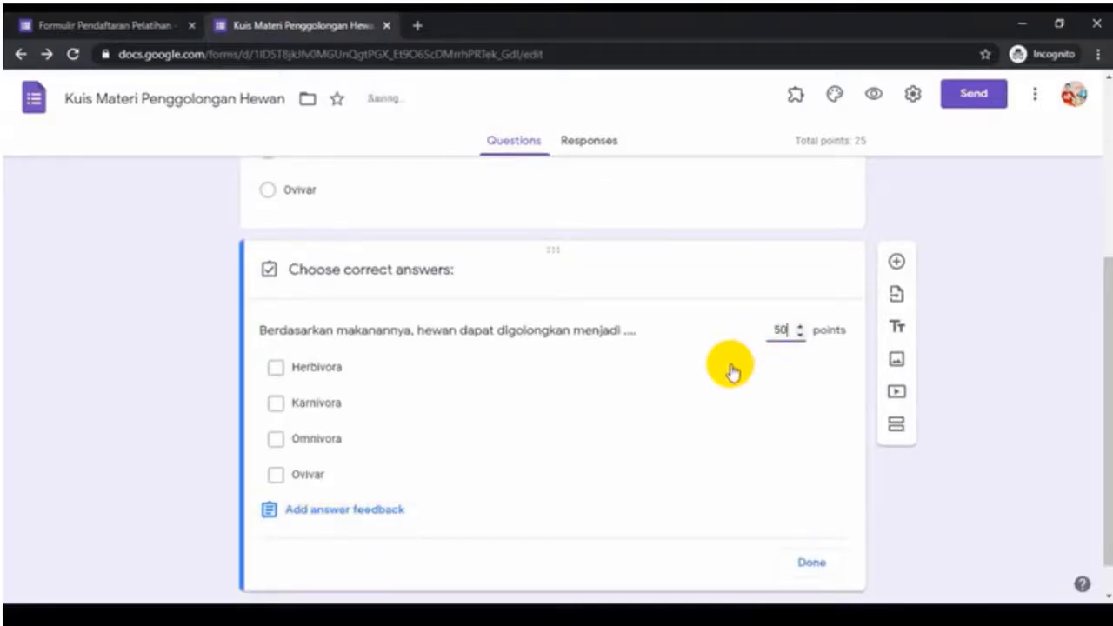
click(276, 372)
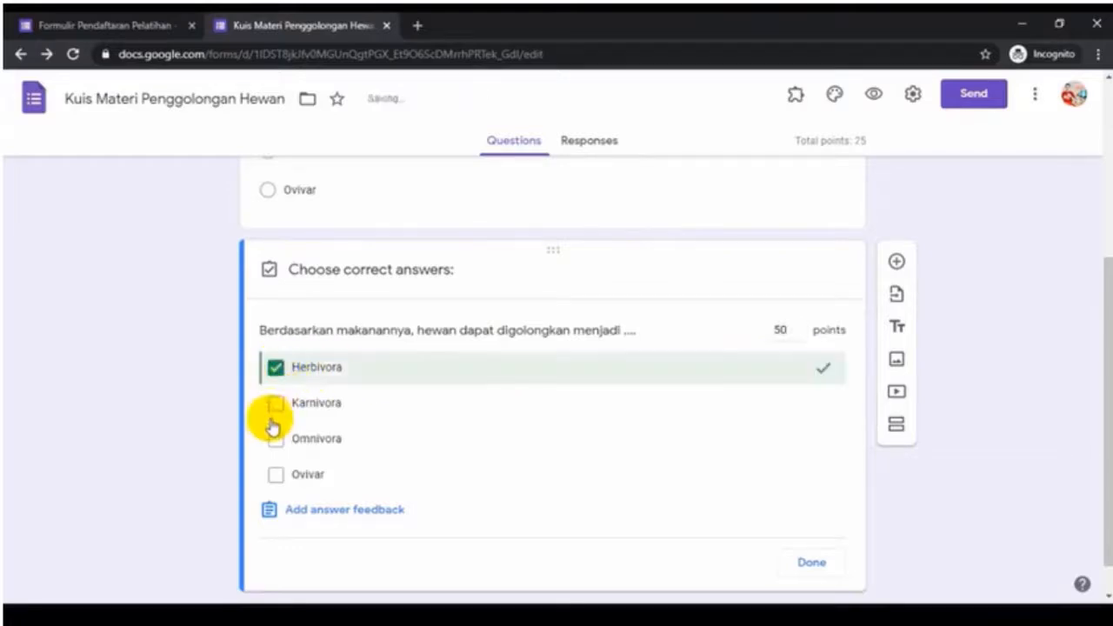
click(274, 405)
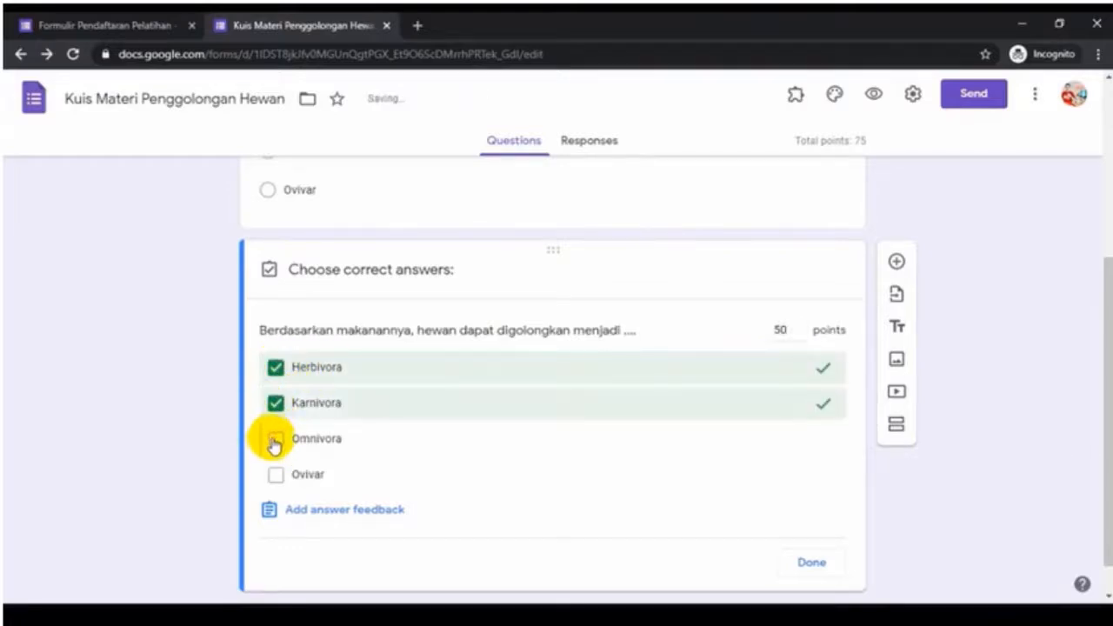
click(274, 440)
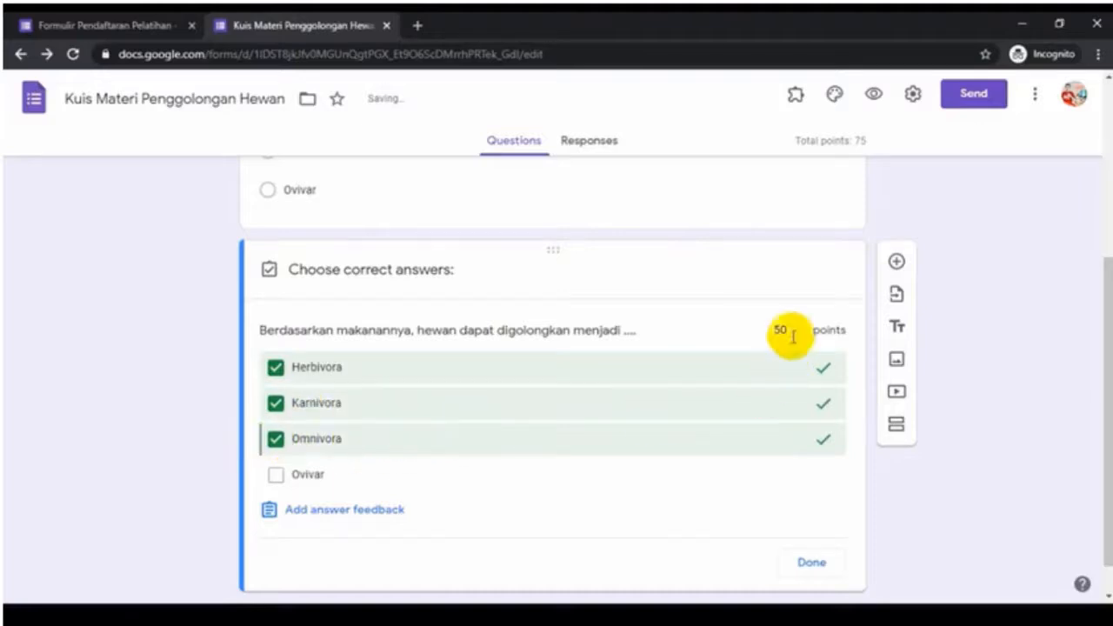
click(795, 566)
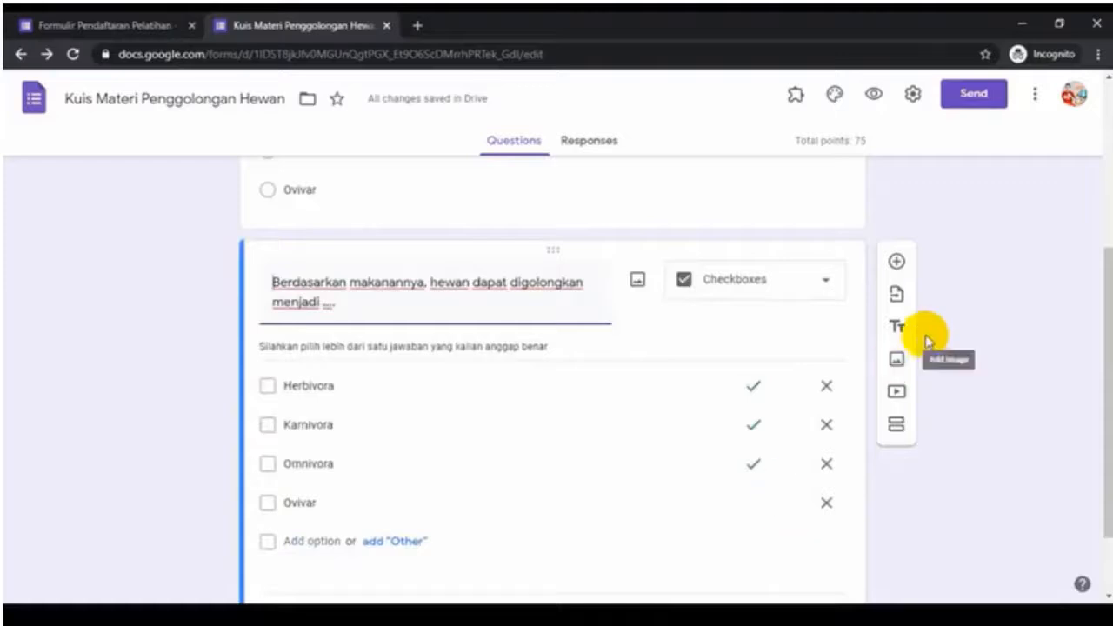
Add a new question after the Checkboxes question and insert a brown goat photo from a Google image search for "kambing".
scroll(953, 346, down, 1)
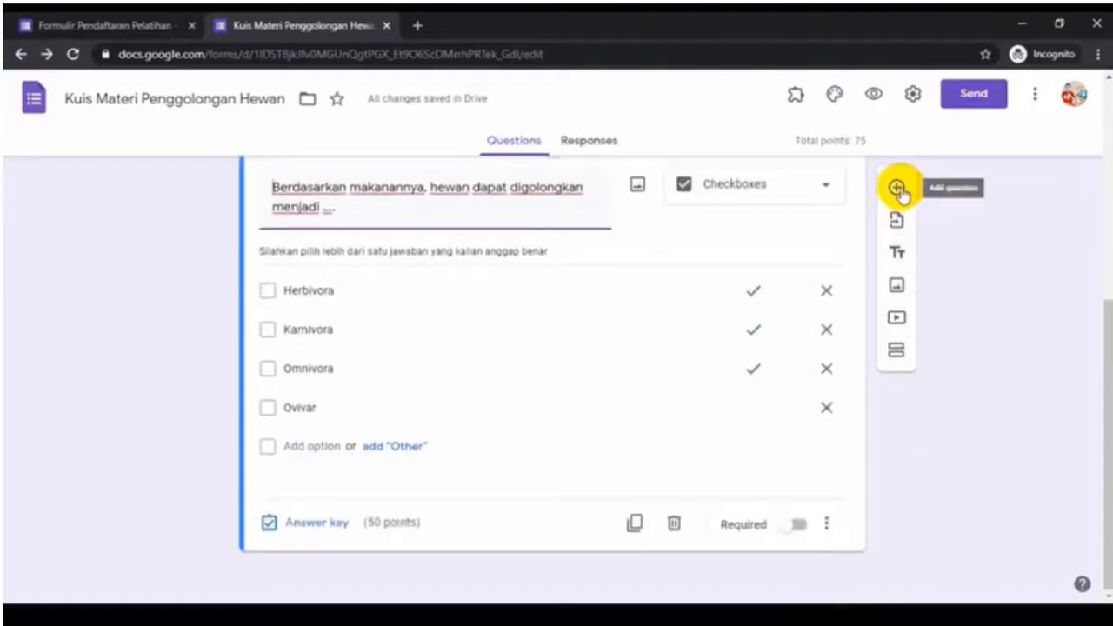
click(896, 189)
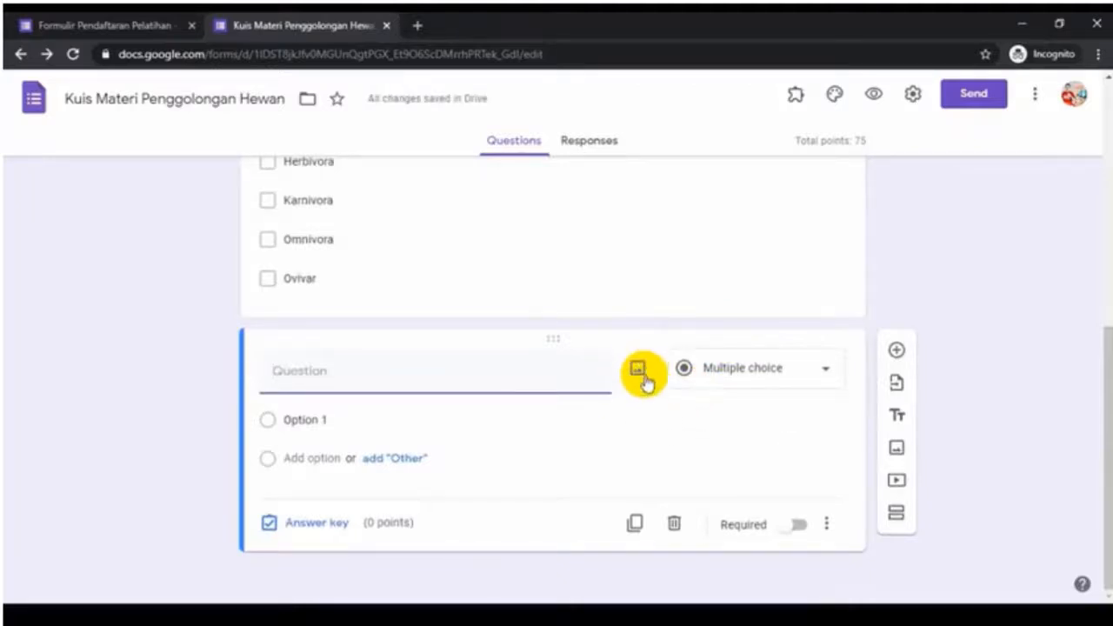
click(637, 370)
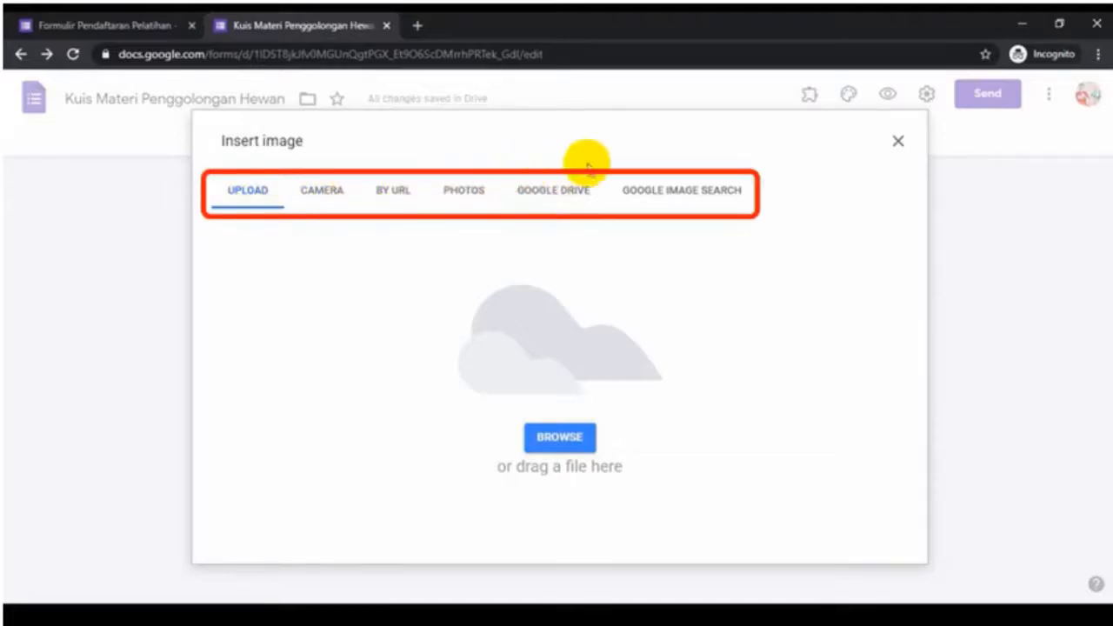
click(689, 197)
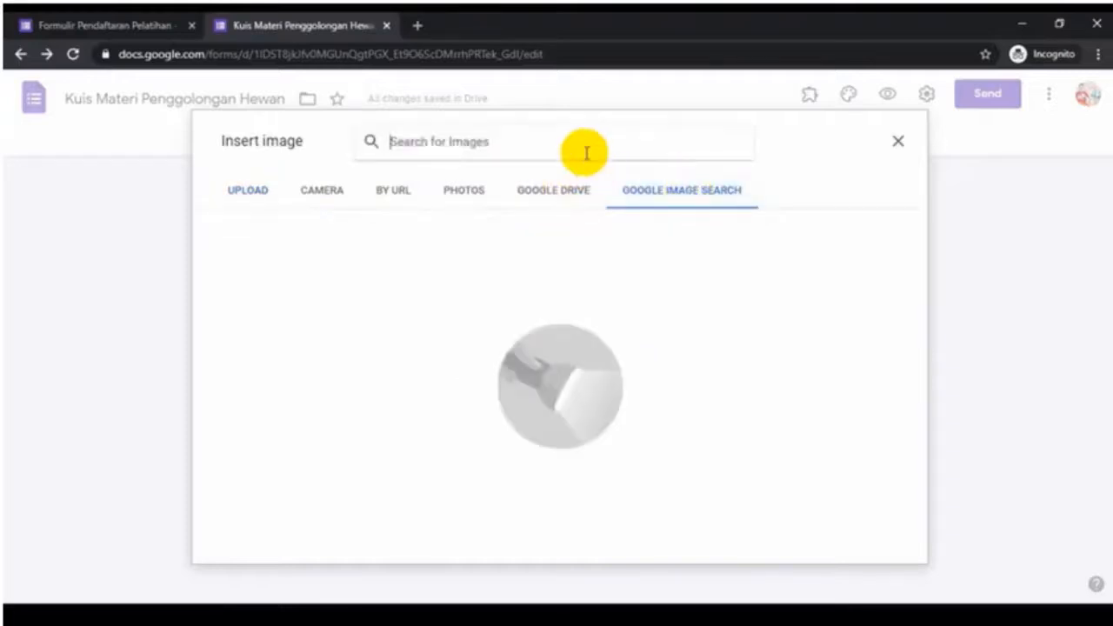
text(kambing)
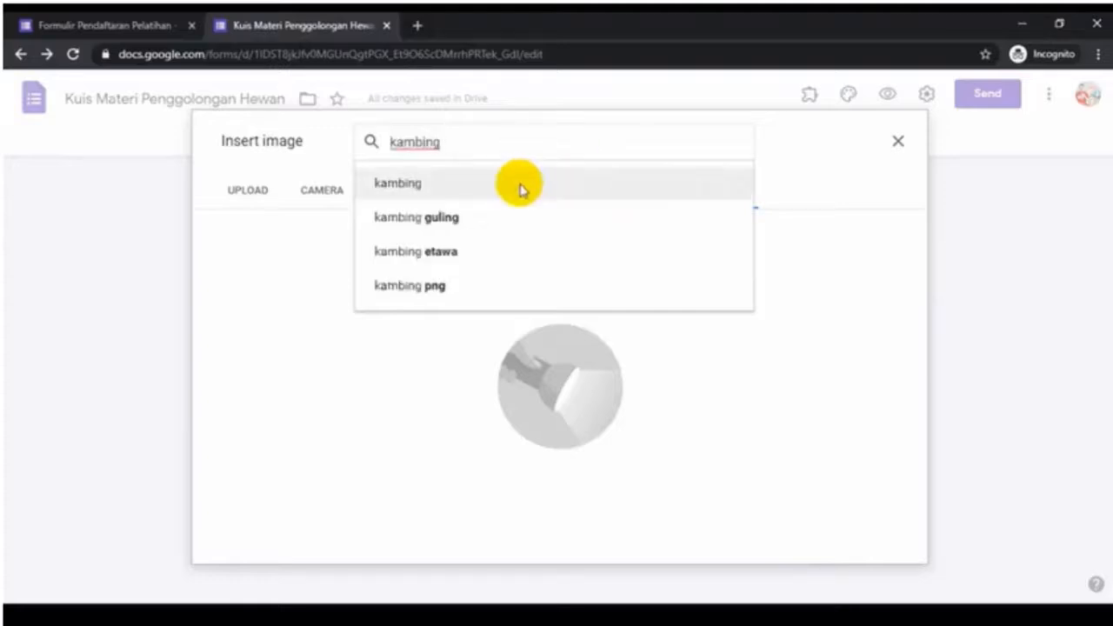
click(520, 184)
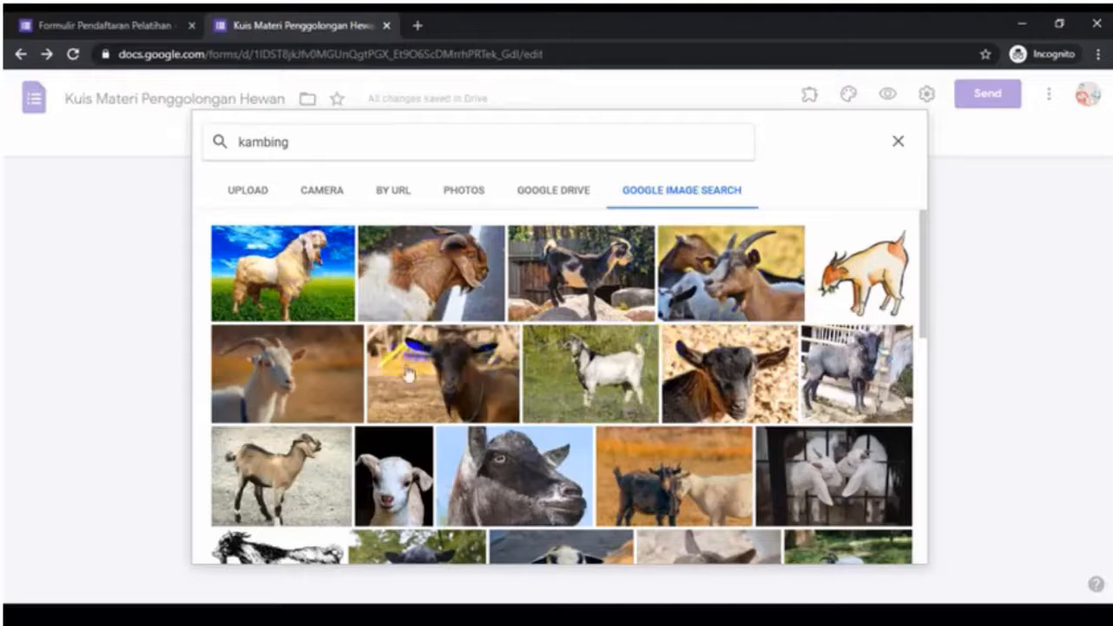
scroll(402, 432, down, 3)
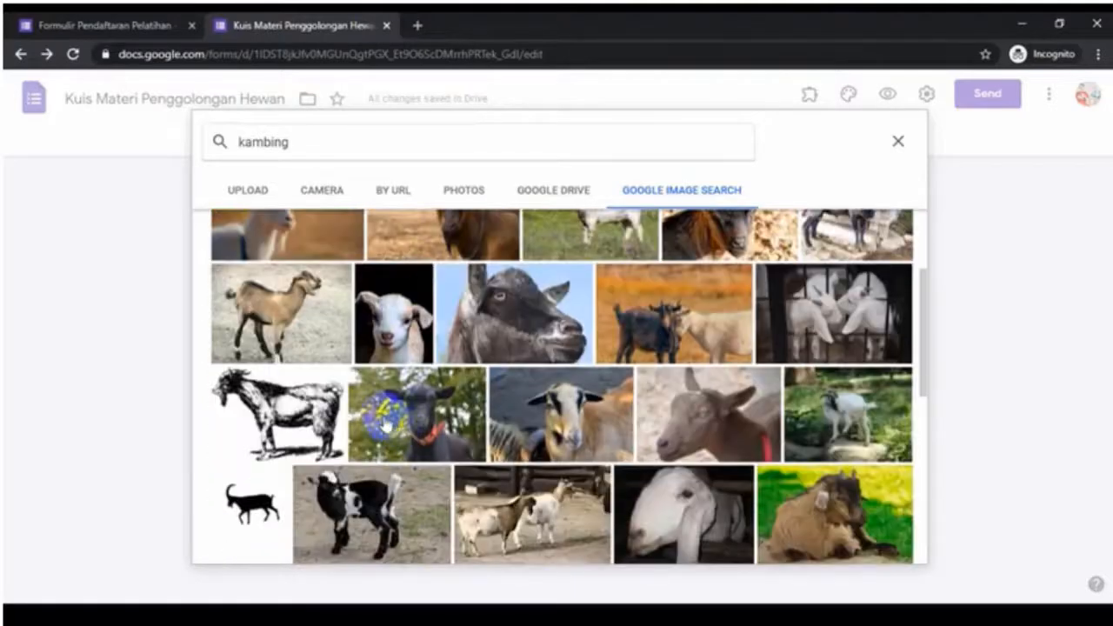
click(295, 333)
click(883, 541)
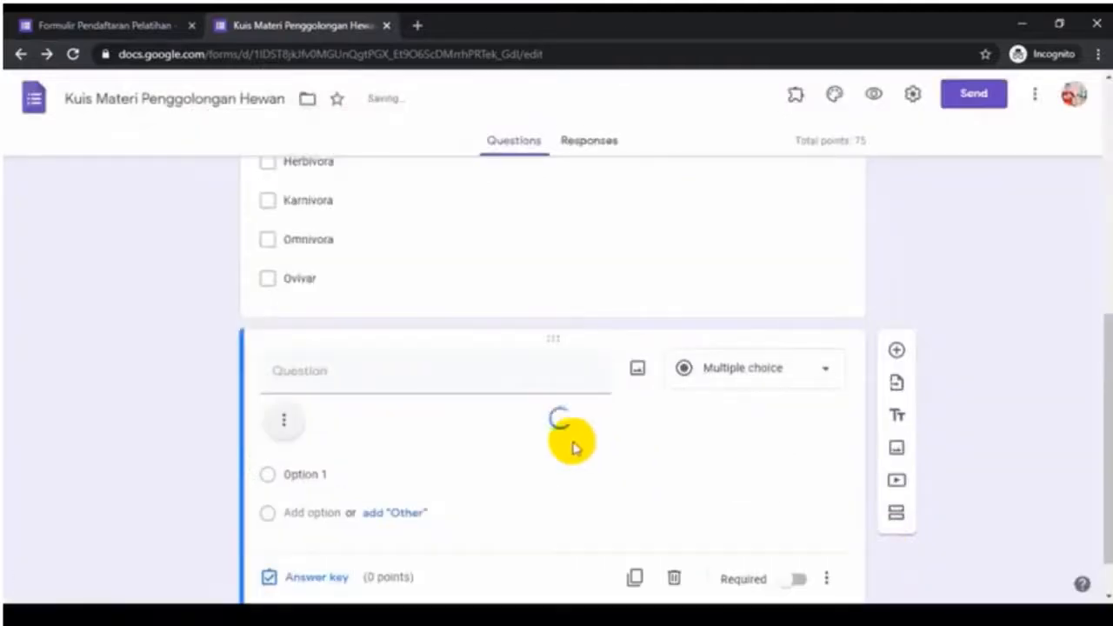
Enter the goat question's text as "Berdasarkan makanannya, hewan di bawah tergolong hewan ....".
scroll(542, 412, down, 1)
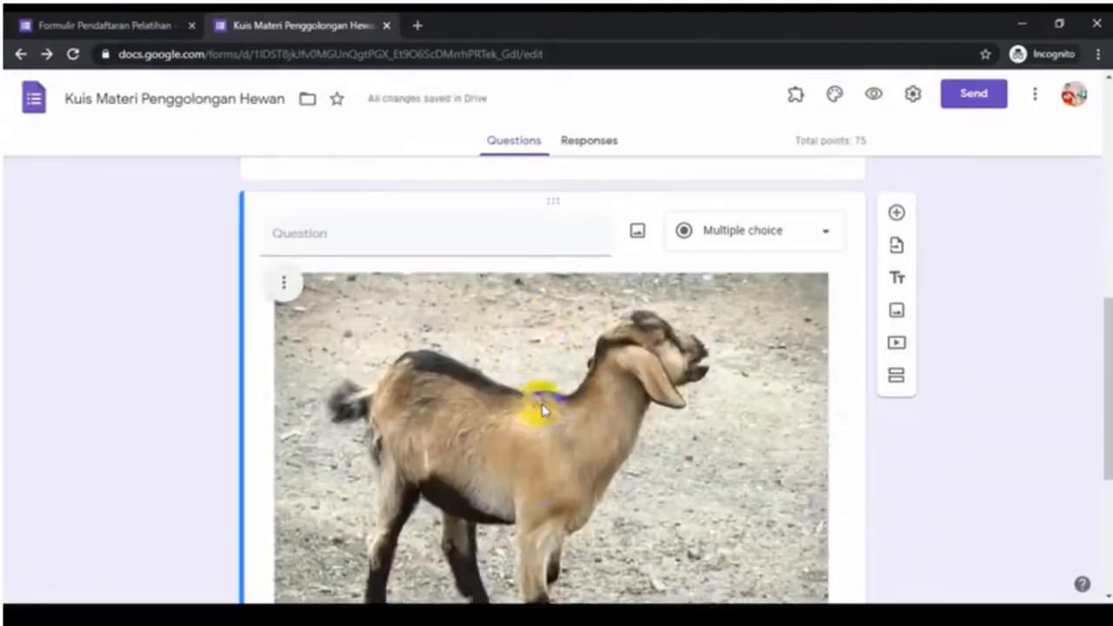
scroll(542, 403, down, 1)
scroll(538, 402, up, 2)
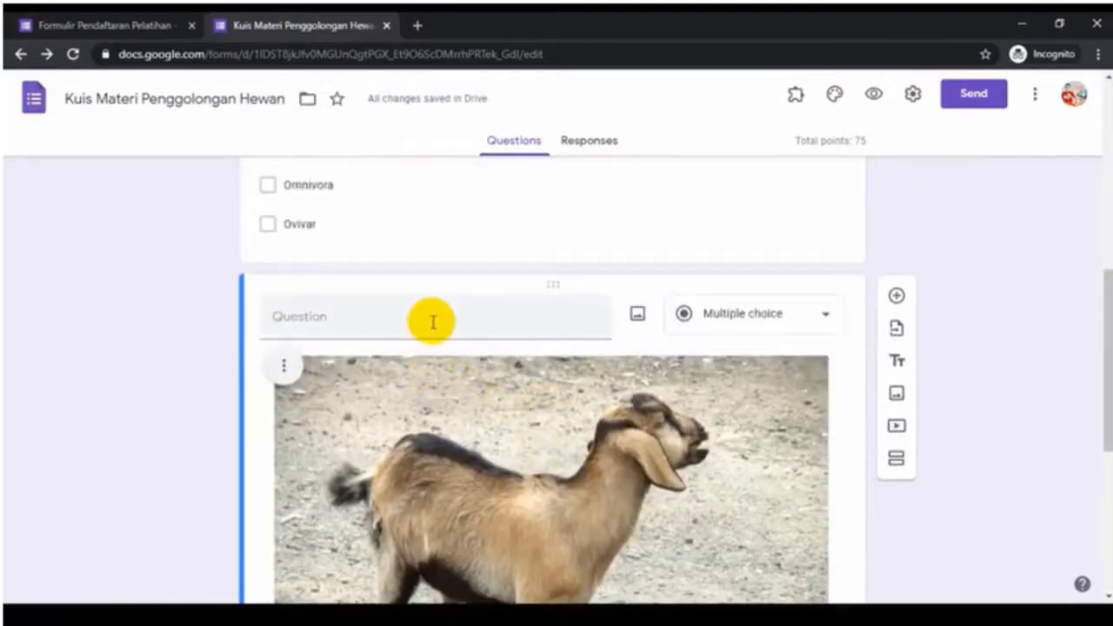
click(433, 323)
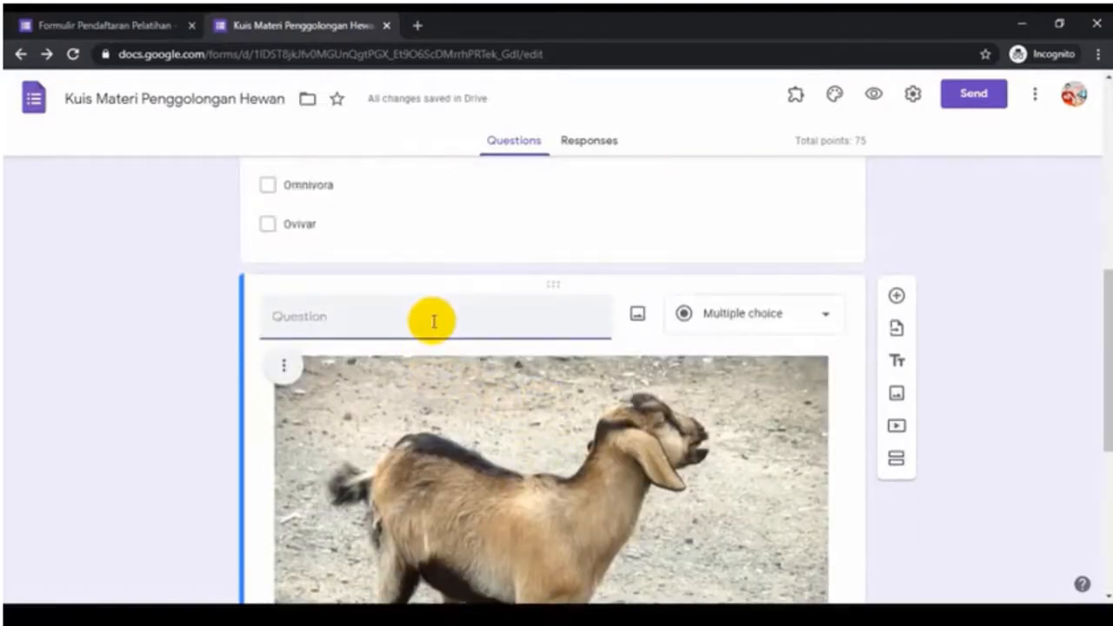
text(Berdasar)
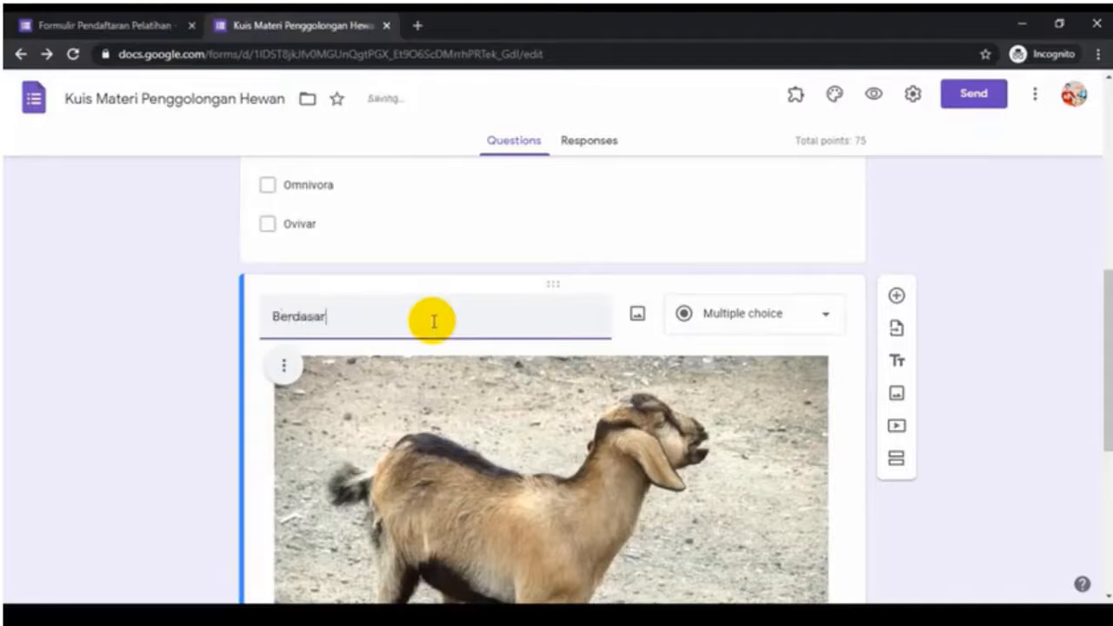
text(kan makanann)
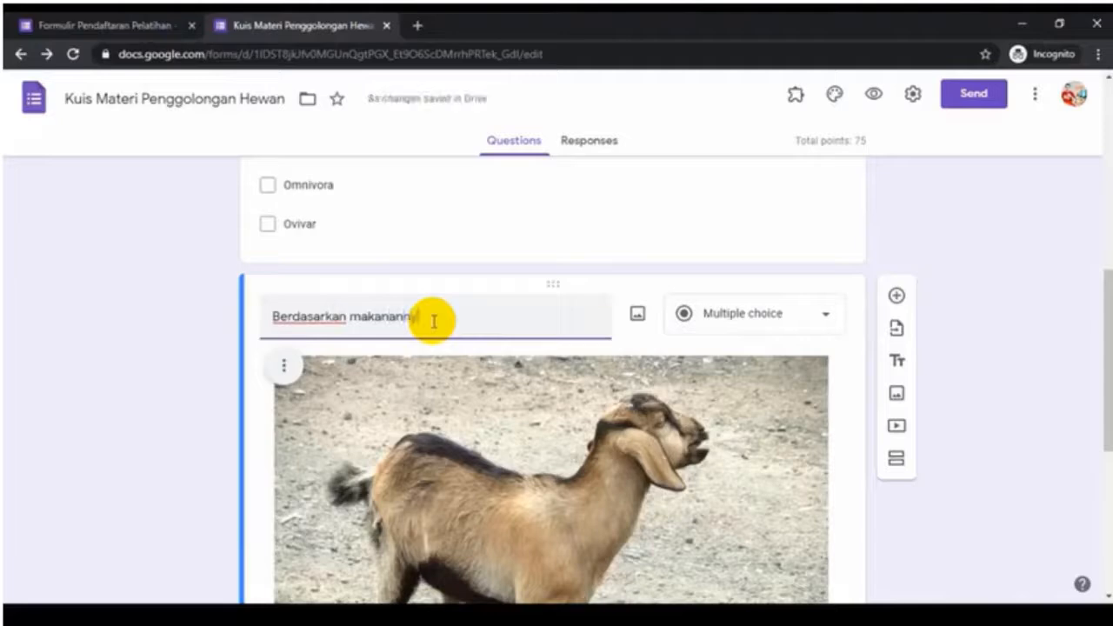
text(ya, hewa)
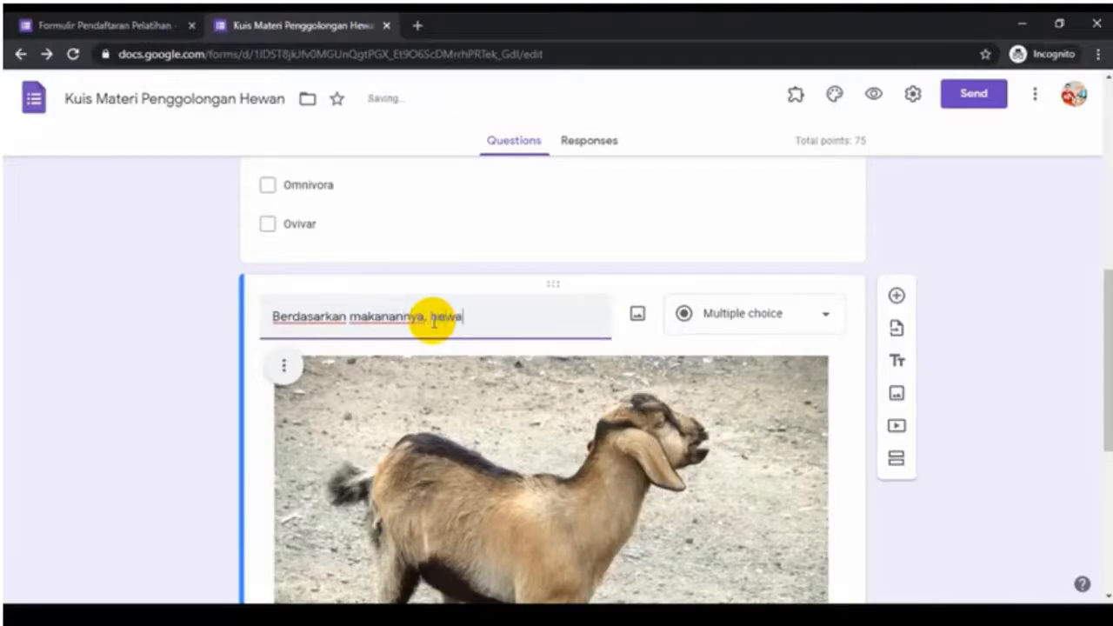
text(n dibawa)
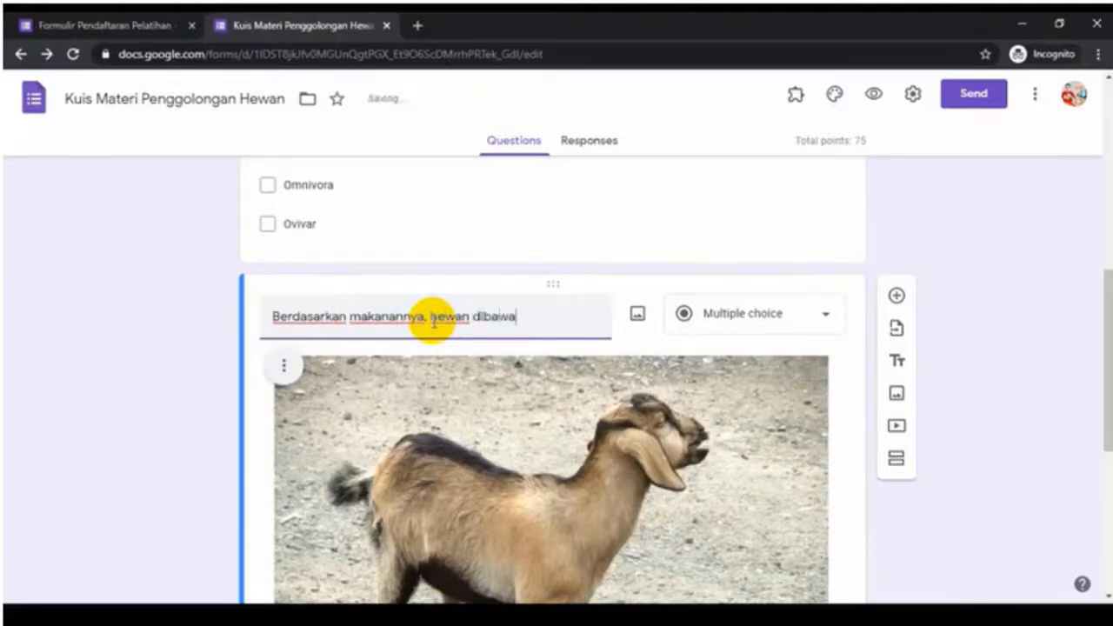
key(BackSpace)
key(BackSpace)
key(BackSpace)
text(bawah tergolong he)
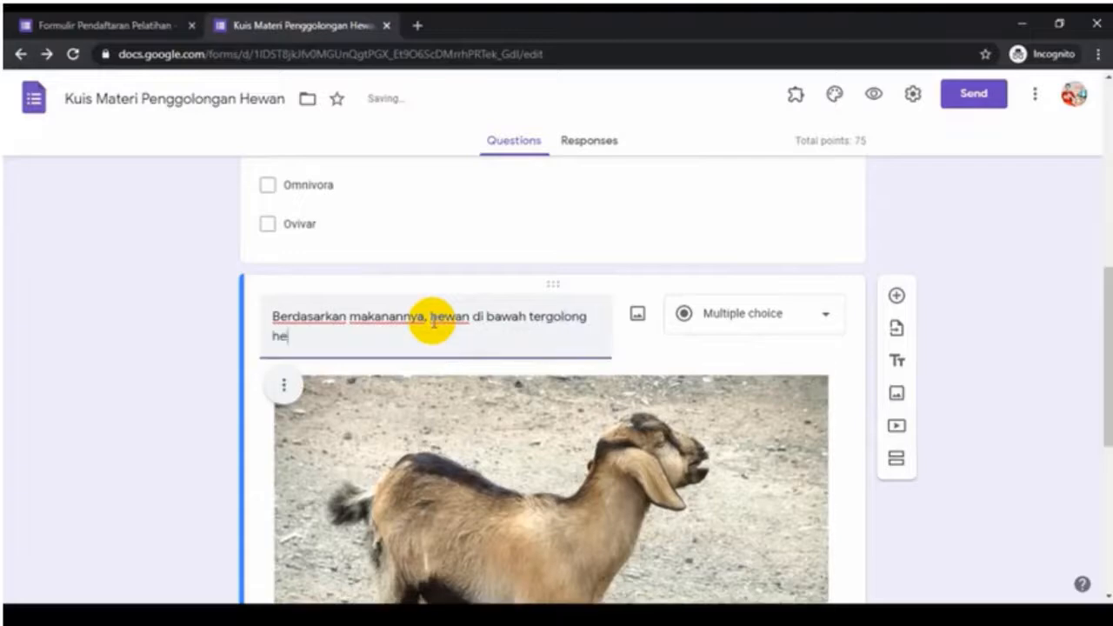
text(wan ....)
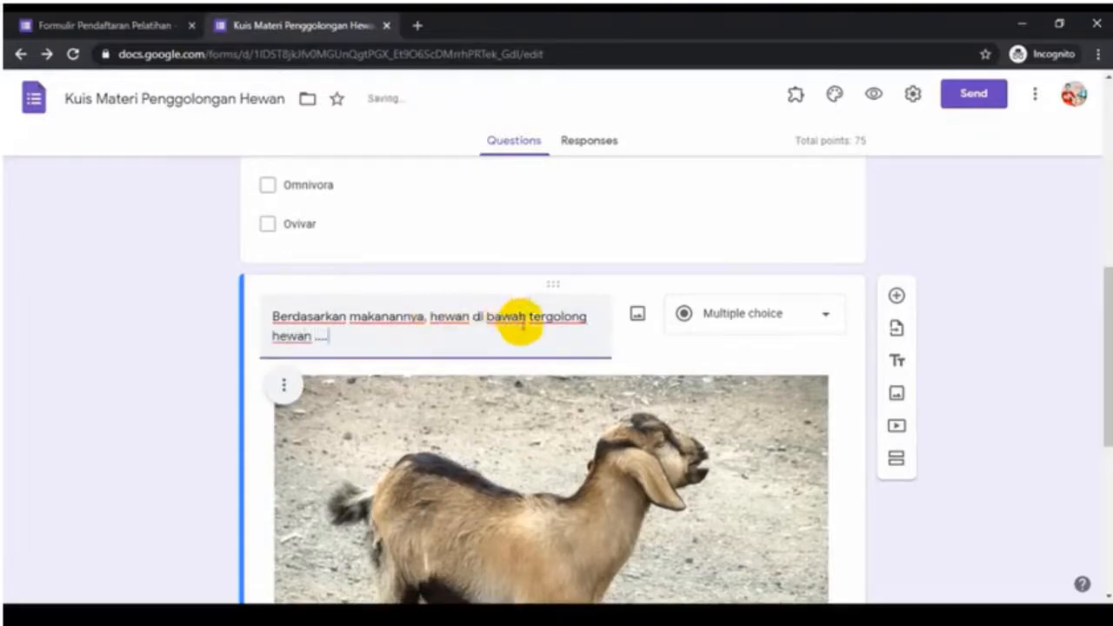
Enter "Omnivora" as the first option and "Karnivora" as the second for the goat image question.
scroll(765, 273, down, 4)
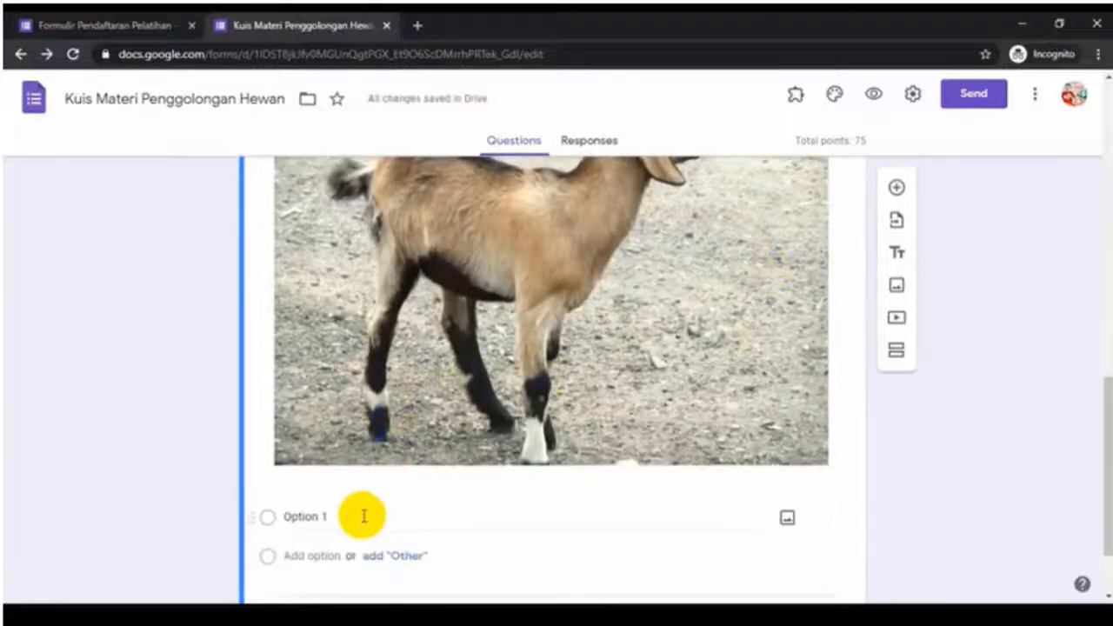
click(341, 516)
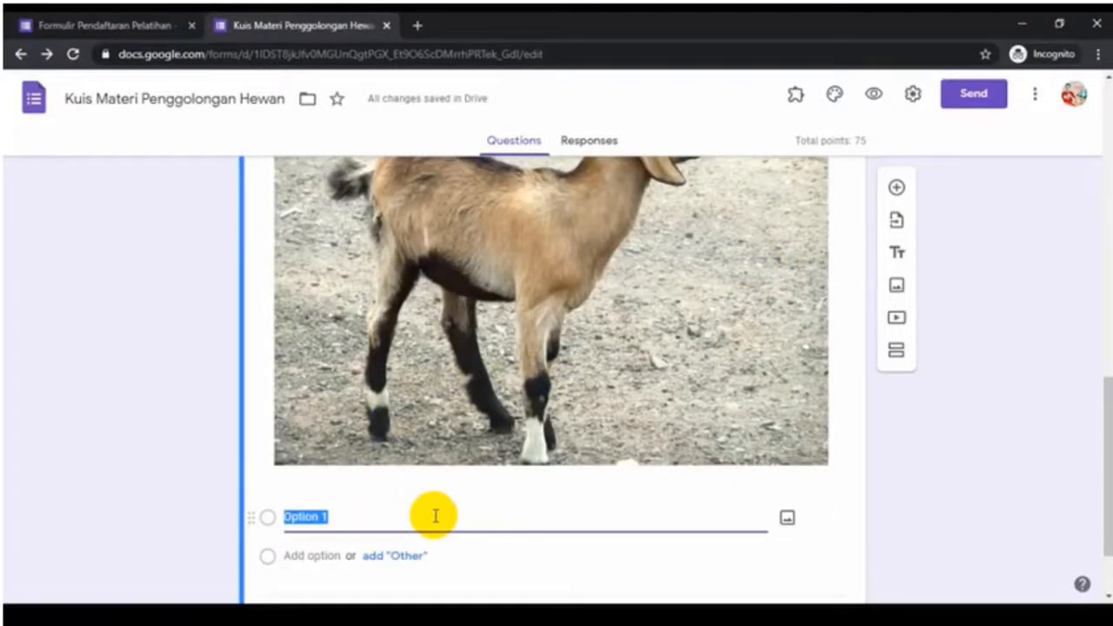
text(Omnivora)
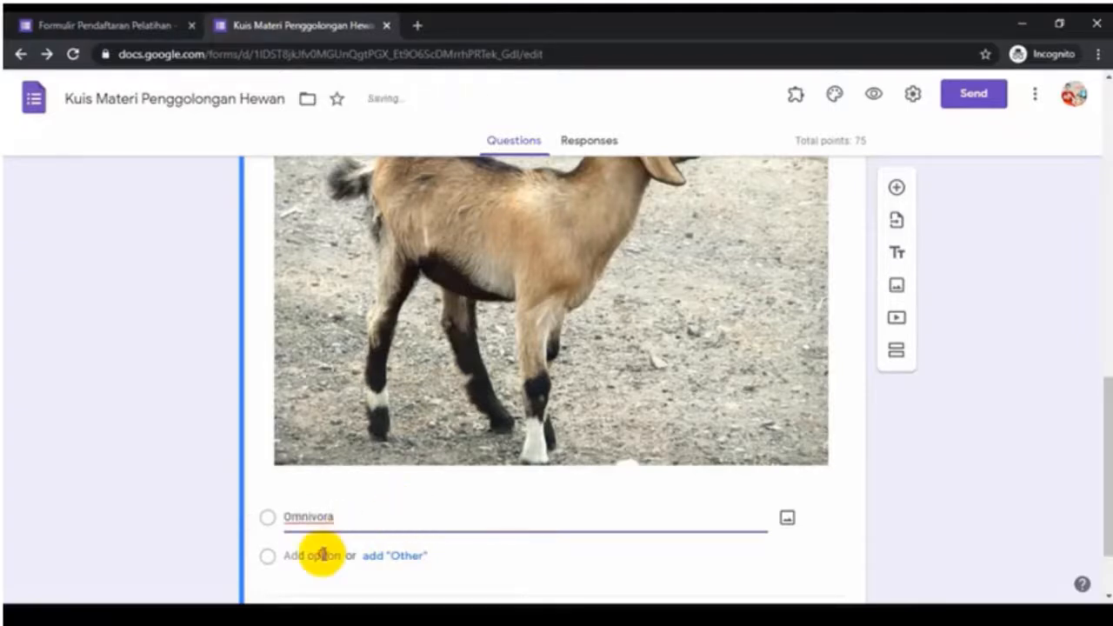
click(317, 554)
text(Karnivora)
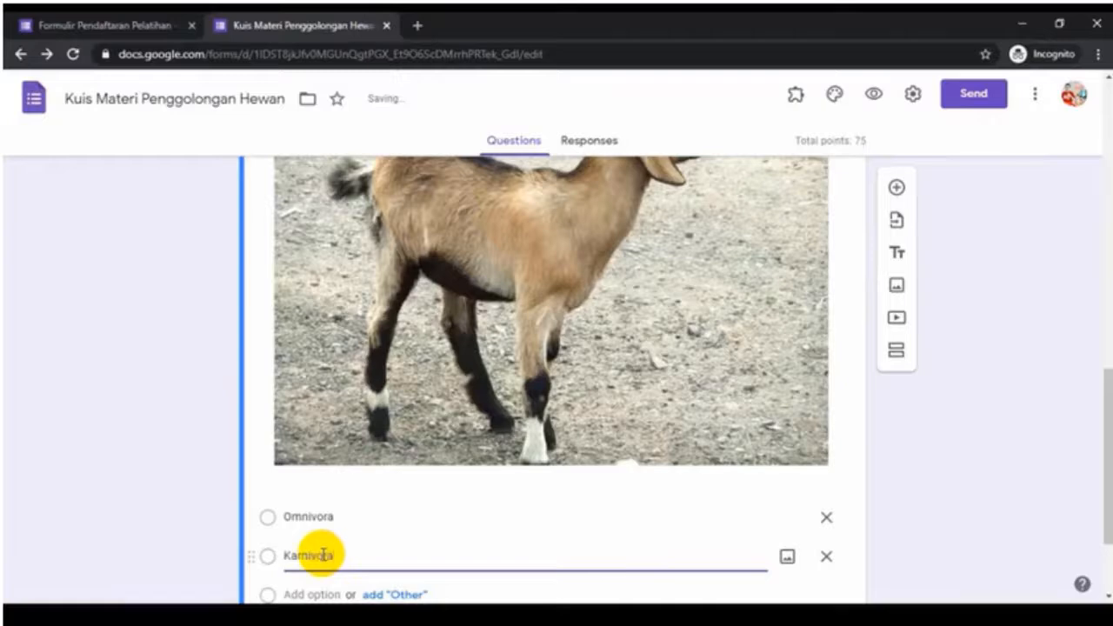
Add "Herbivora" and "Ovivar" as the third and fourth options of the goat image question.
scroll(322, 555, down, 2)
click(317, 458)
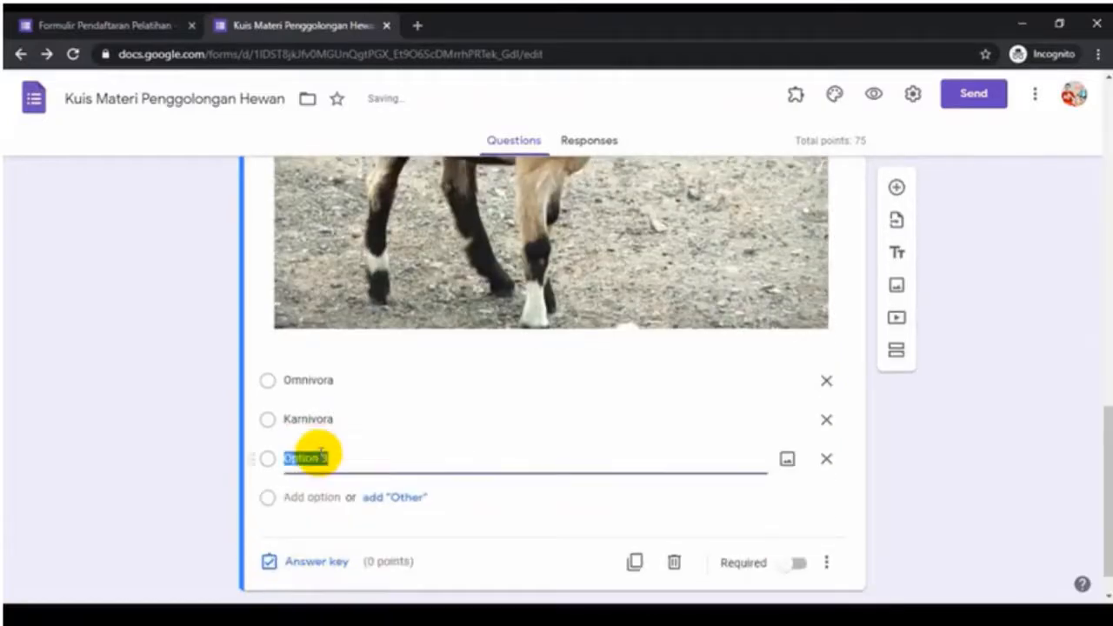
text(Herb)
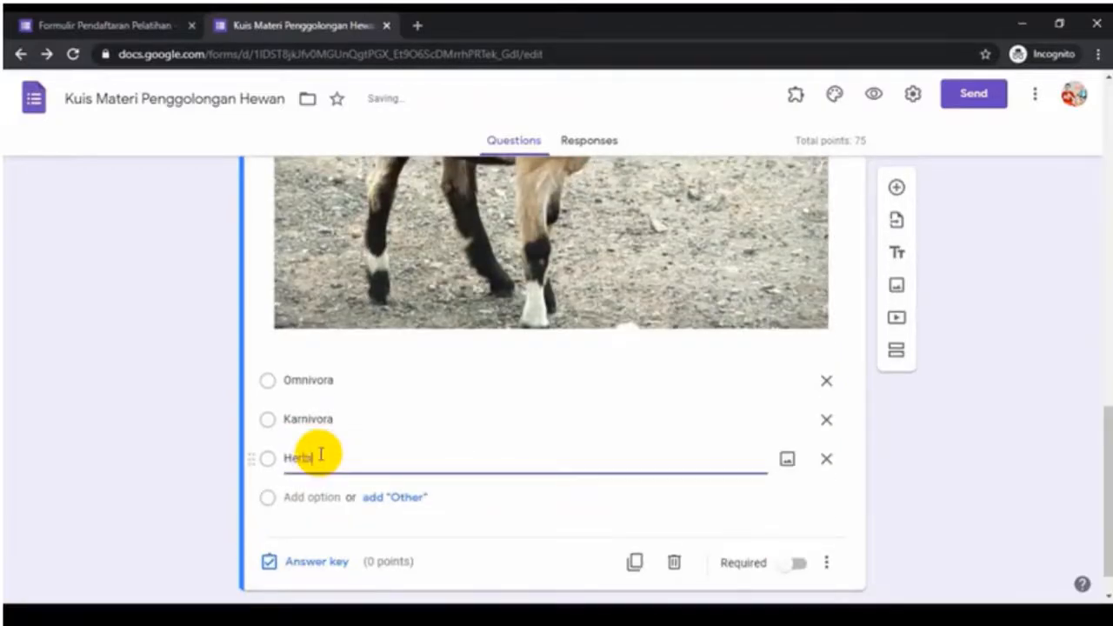
text(ivora)
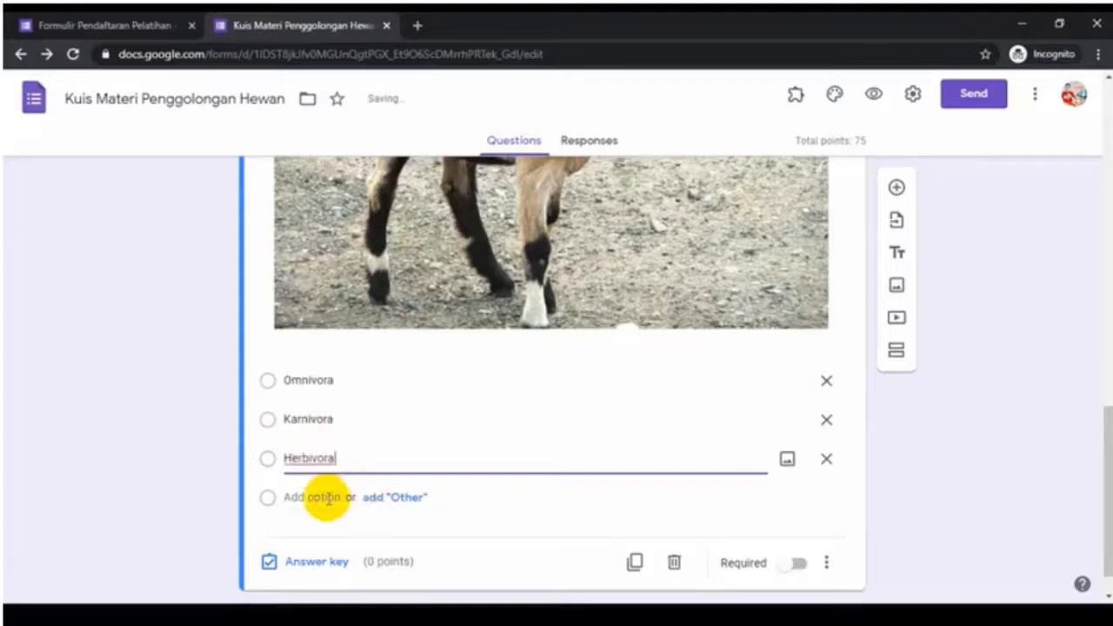
click(311, 497)
text(Ov)
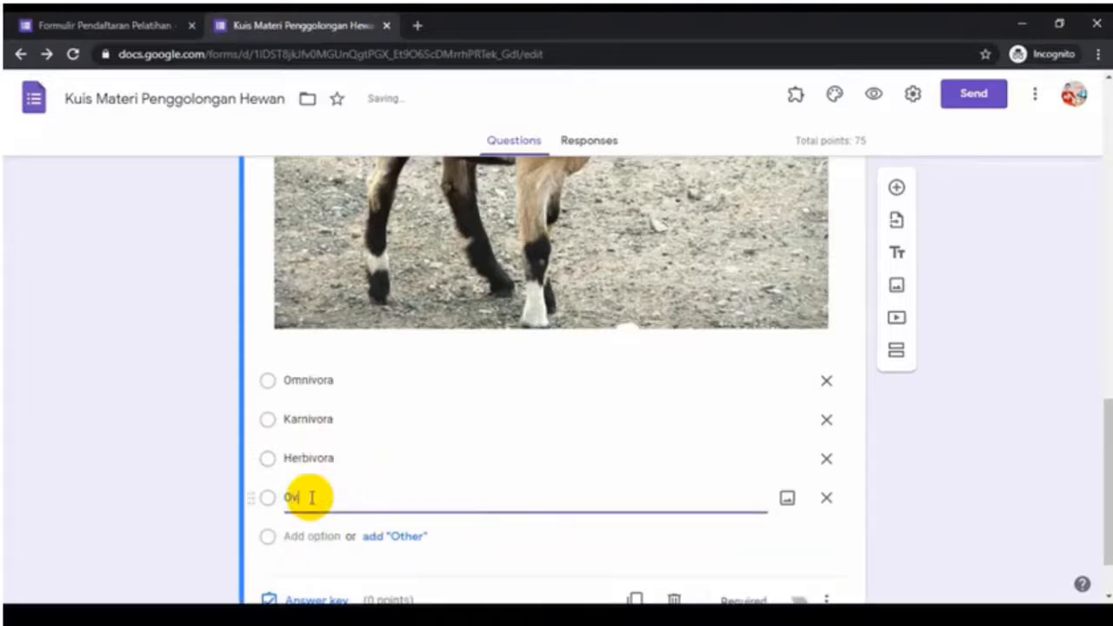
text(ivar)
scroll(319, 496, down, 1)
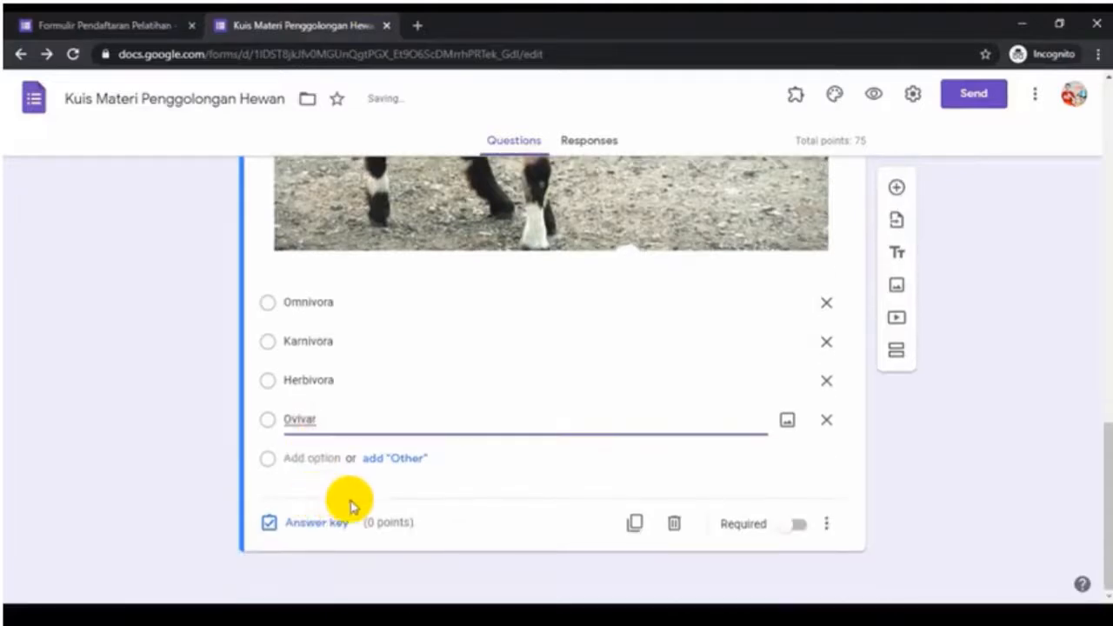
text(r)
Set the goat image question's answer key to Herbivora, worth 25 points.
click(316, 523)
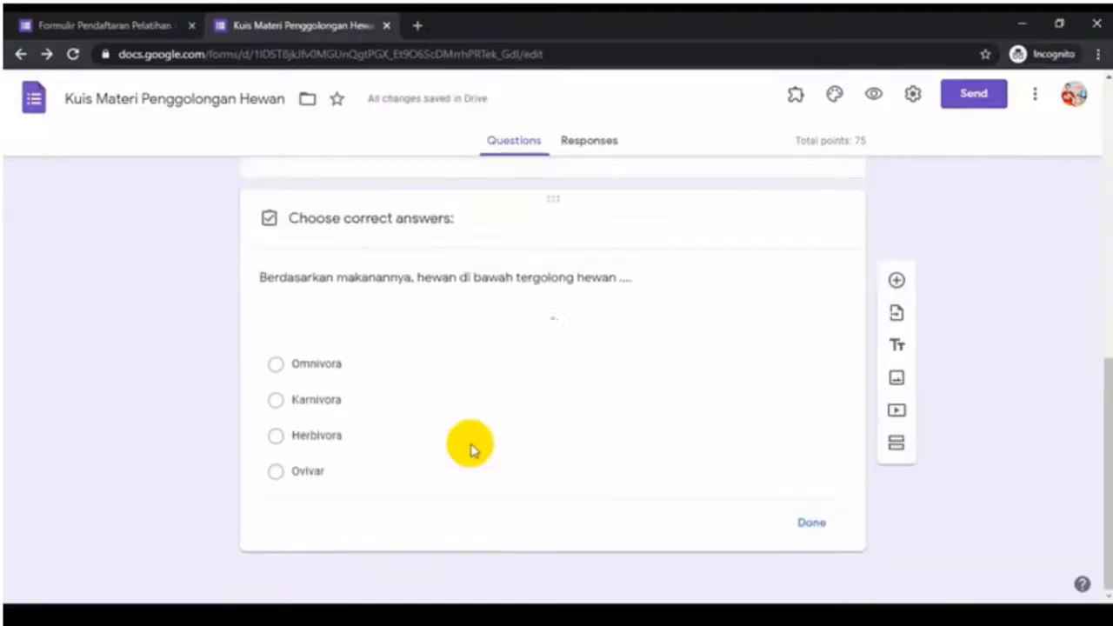
scroll(474, 445, up, 2)
scroll(652, 357, down, 3)
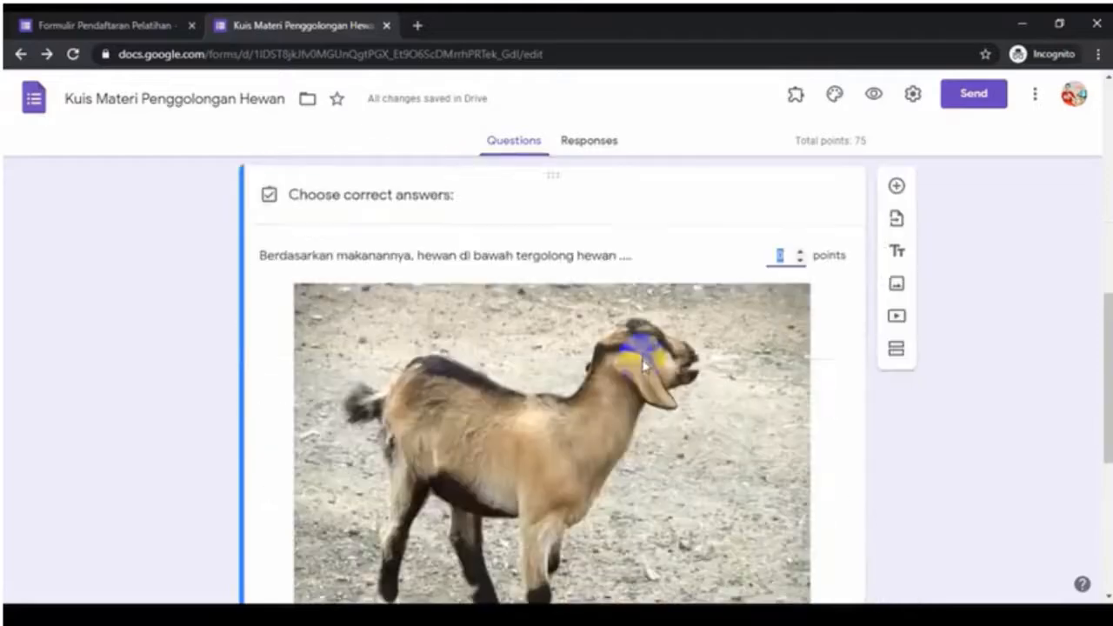
text(2)
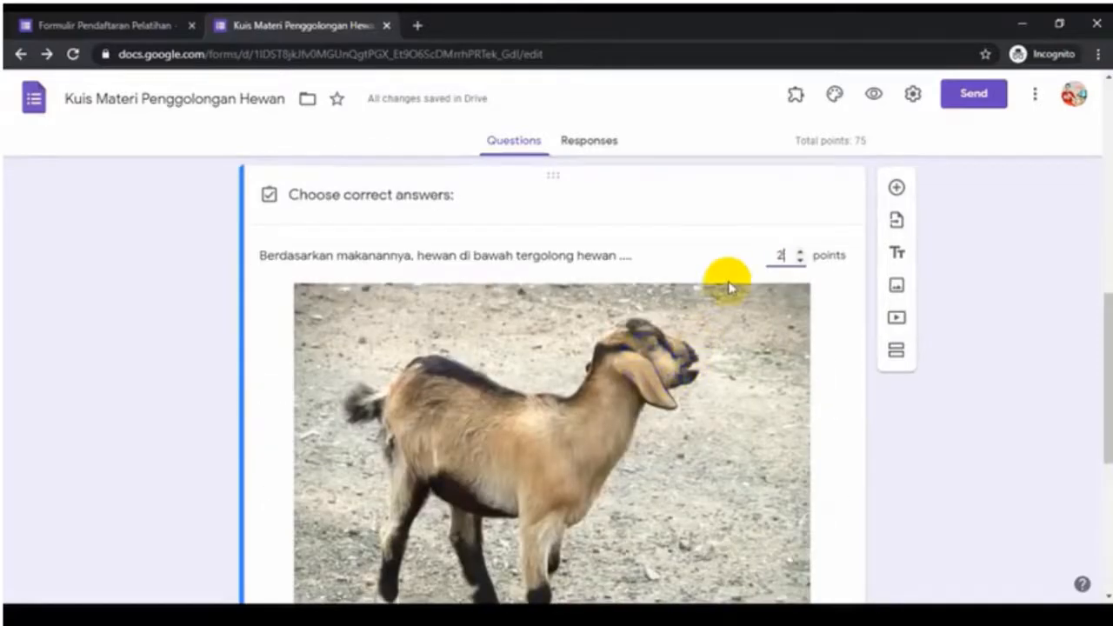
text(5)
scroll(696, 304, down, 5)
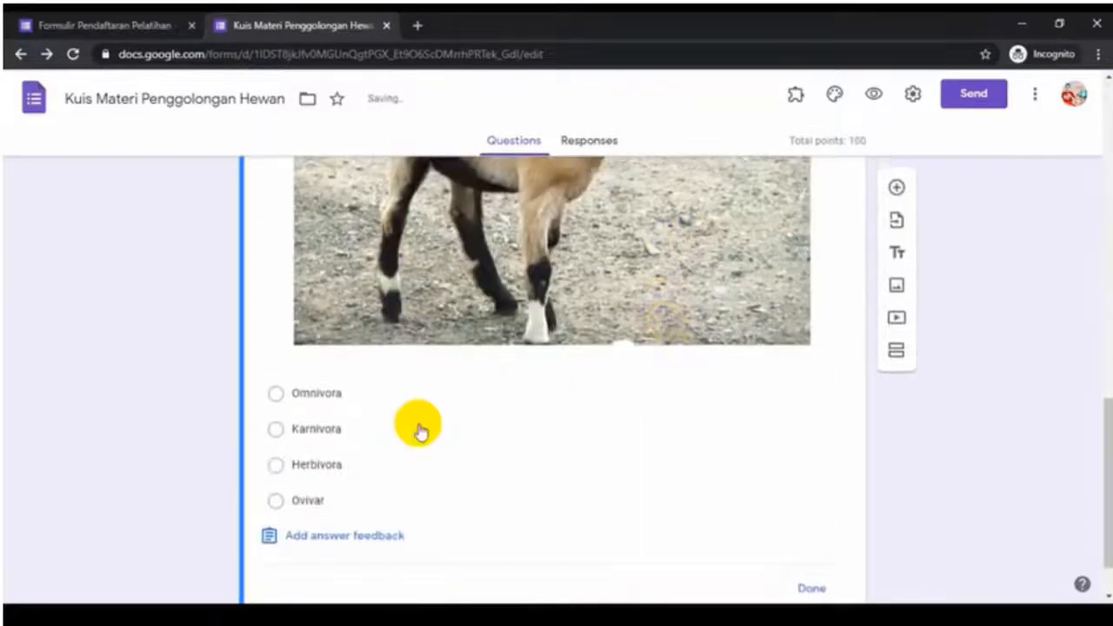
click(276, 468)
scroll(571, 457, down, 1)
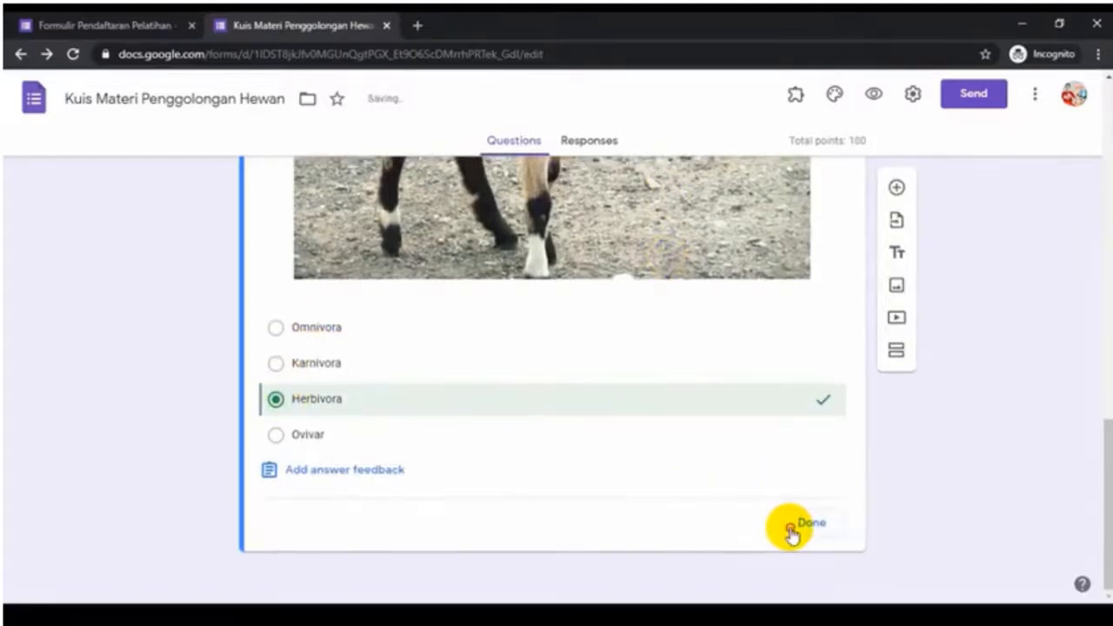
click(791, 530)
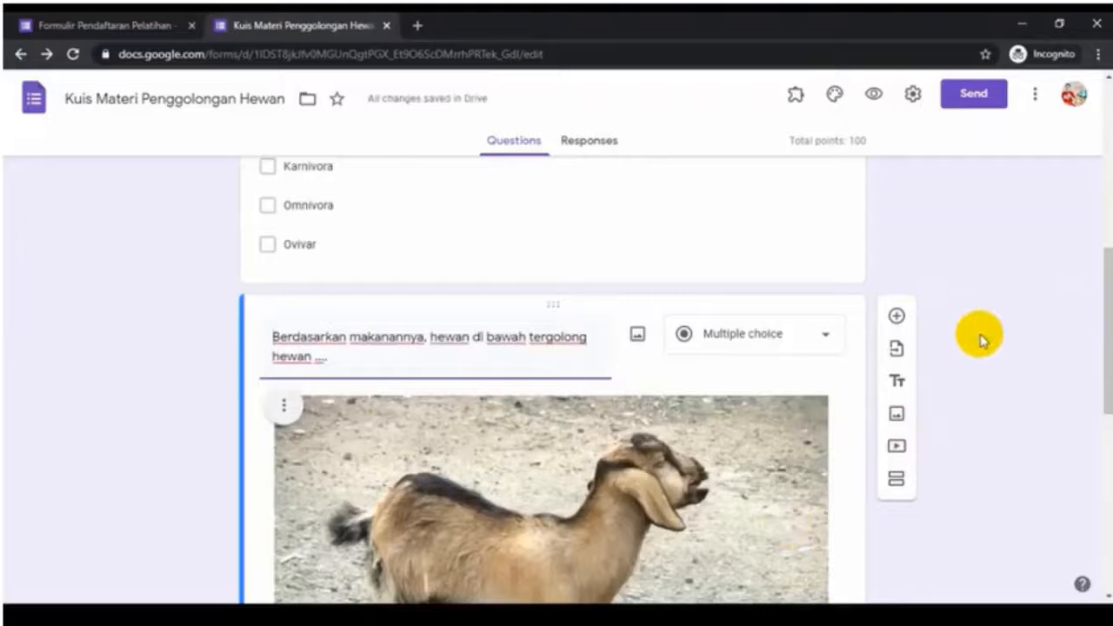
scroll(980, 339, down, 7)
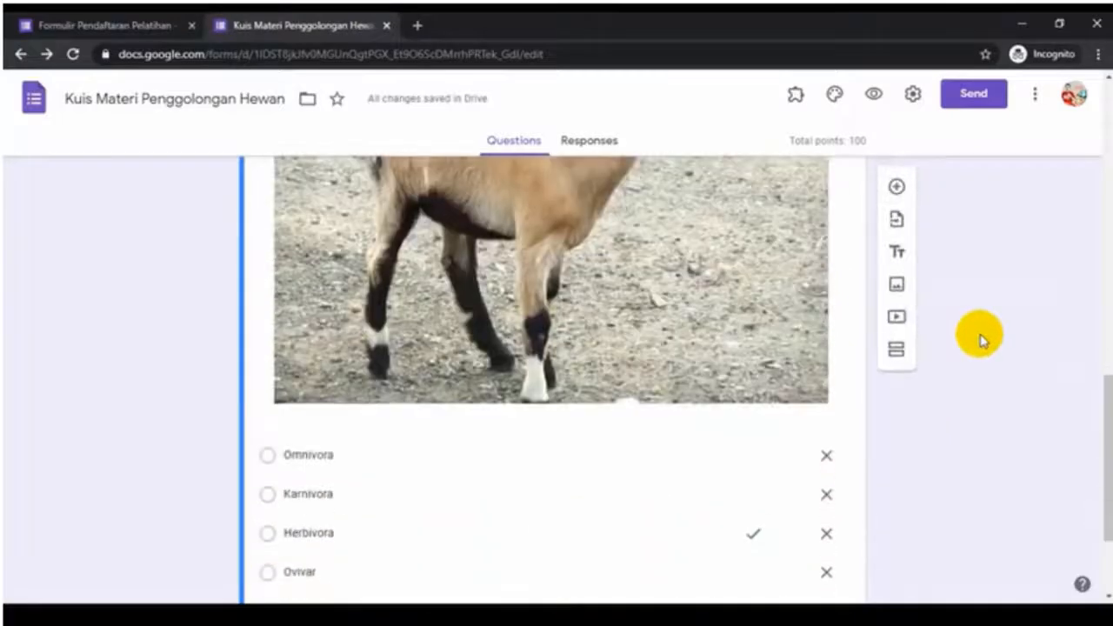
scroll(980, 339, up, 9)
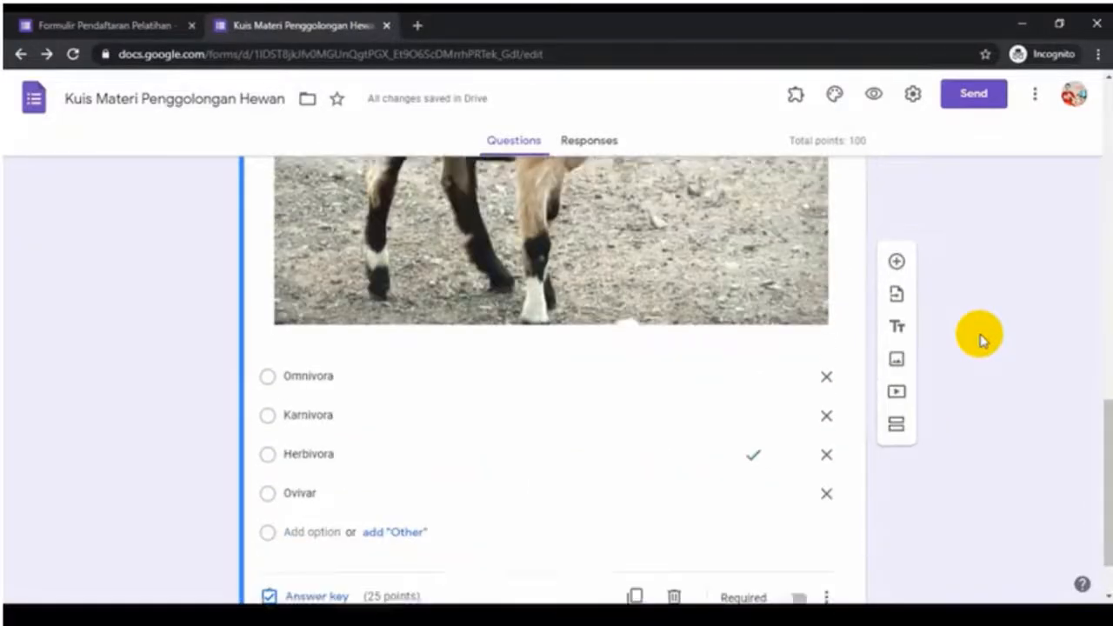
scroll(980, 339, up, 4)
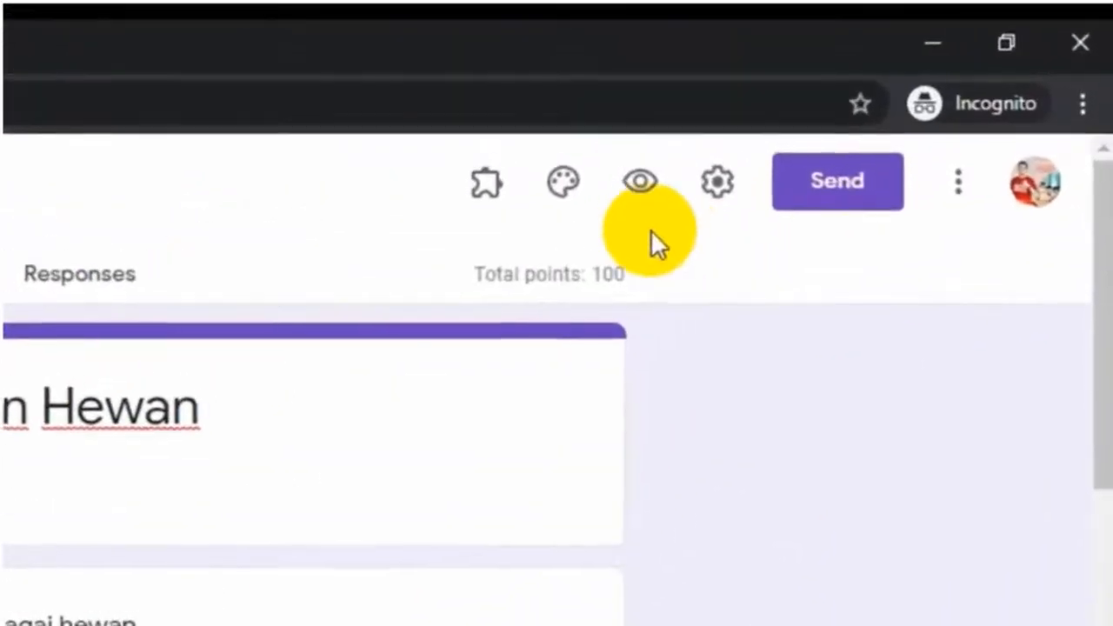
Preview the animal classification quiz, review its questions, options and goat image, and return to the form editor.
click(647, 184)
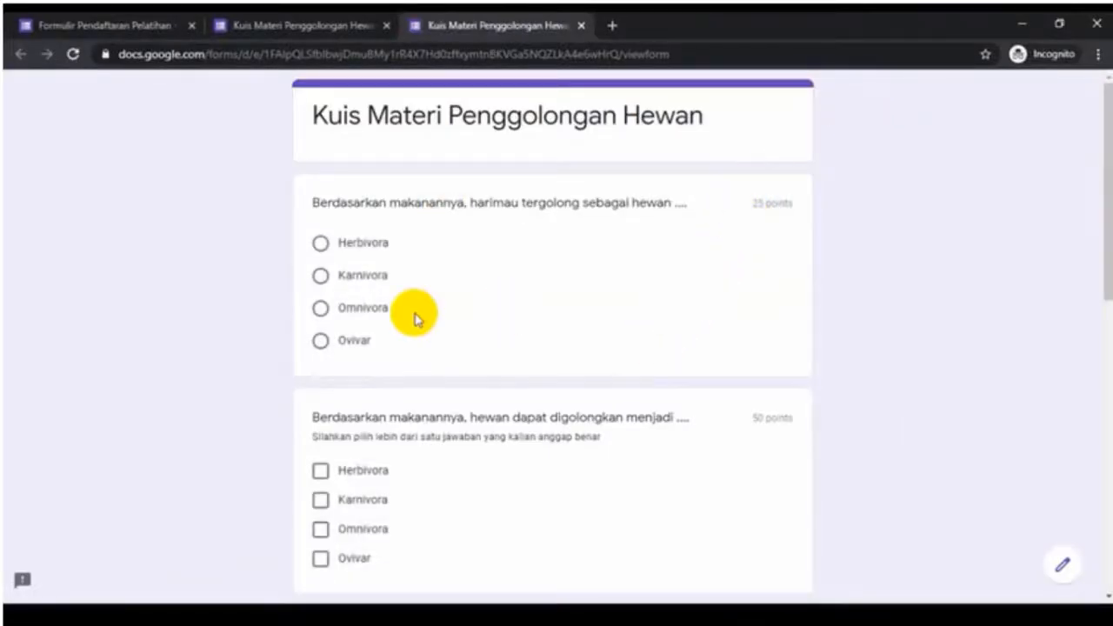
scroll(499, 340, down, 5)
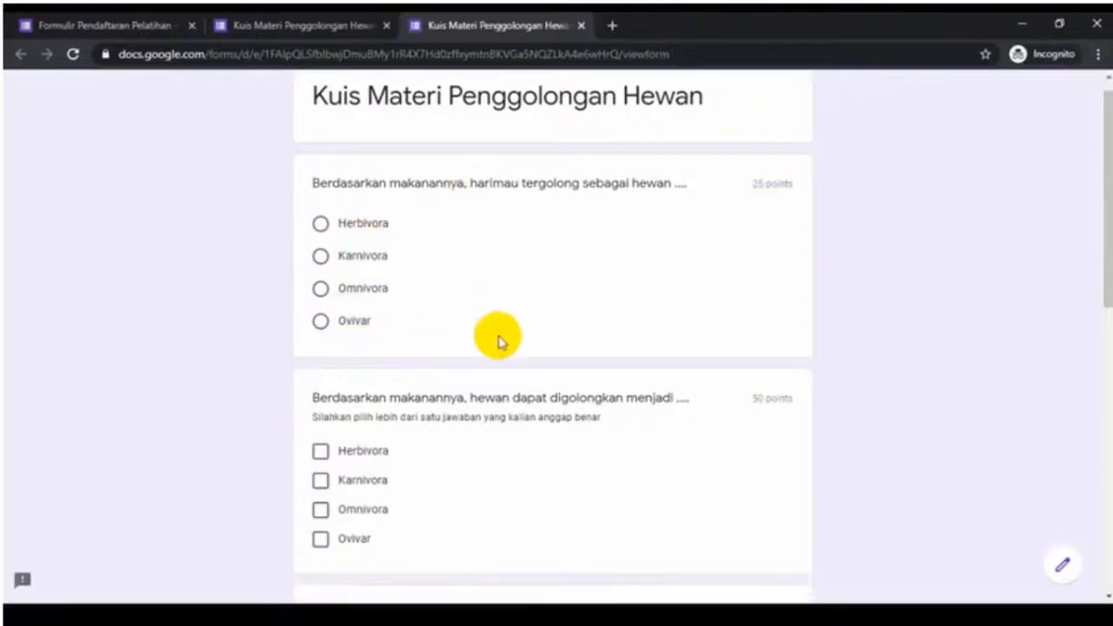
scroll(499, 340, down, 3)
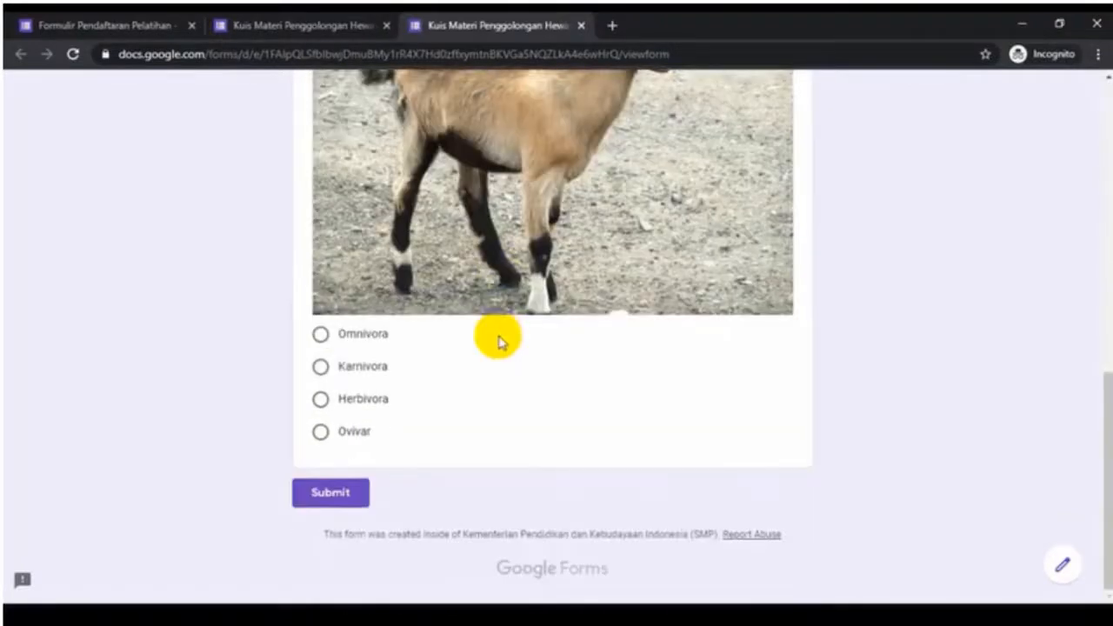
scroll(499, 340, up, 10)
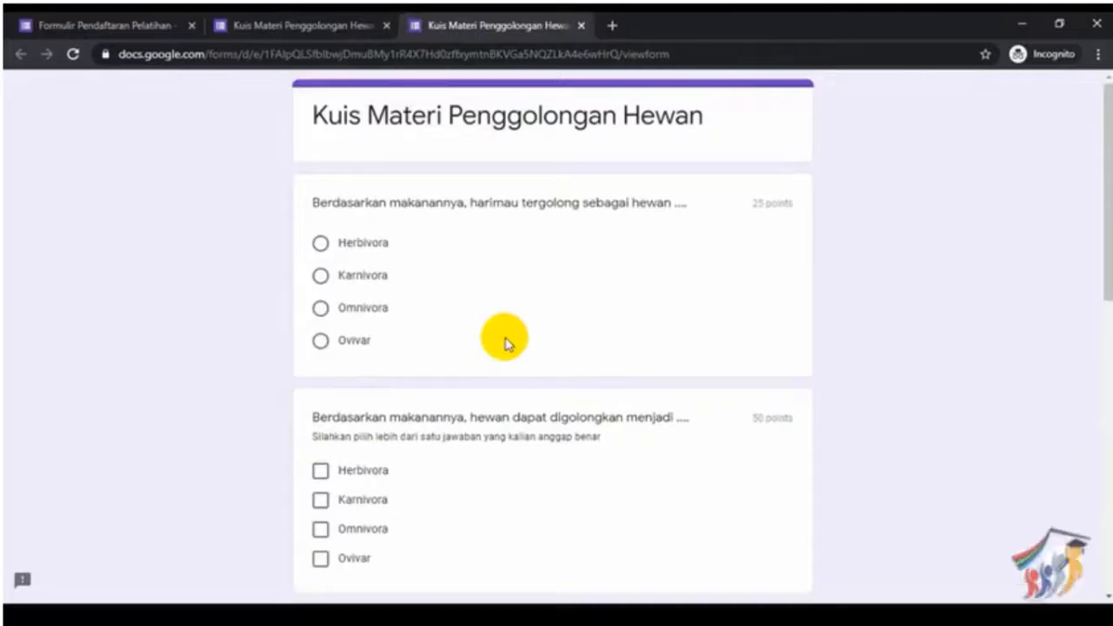
click(580, 27)
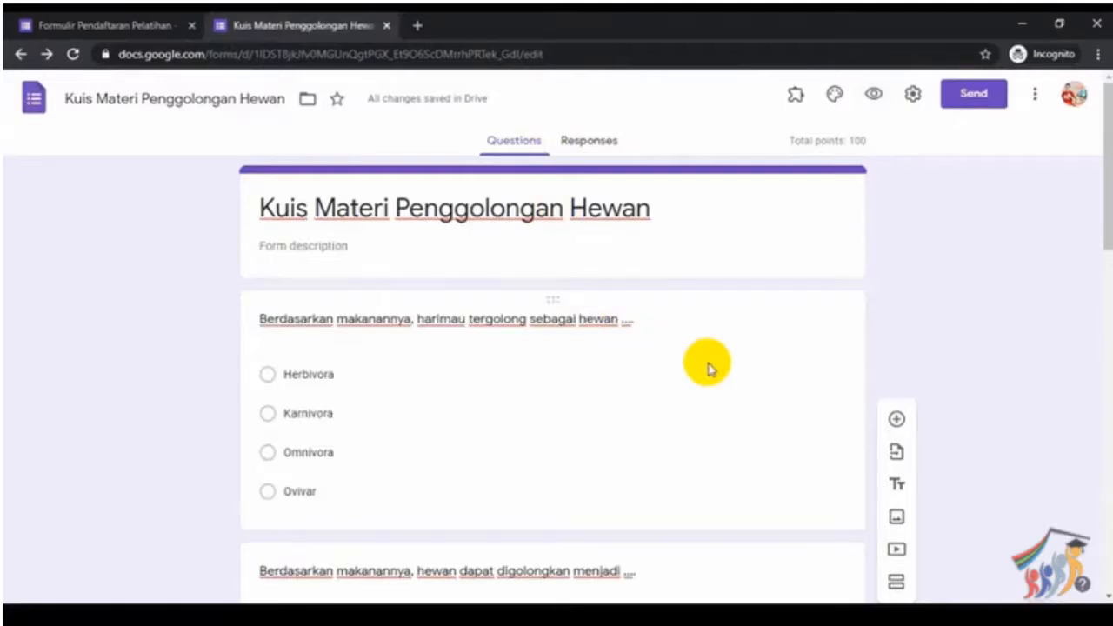
scroll(708, 367, down, 1)
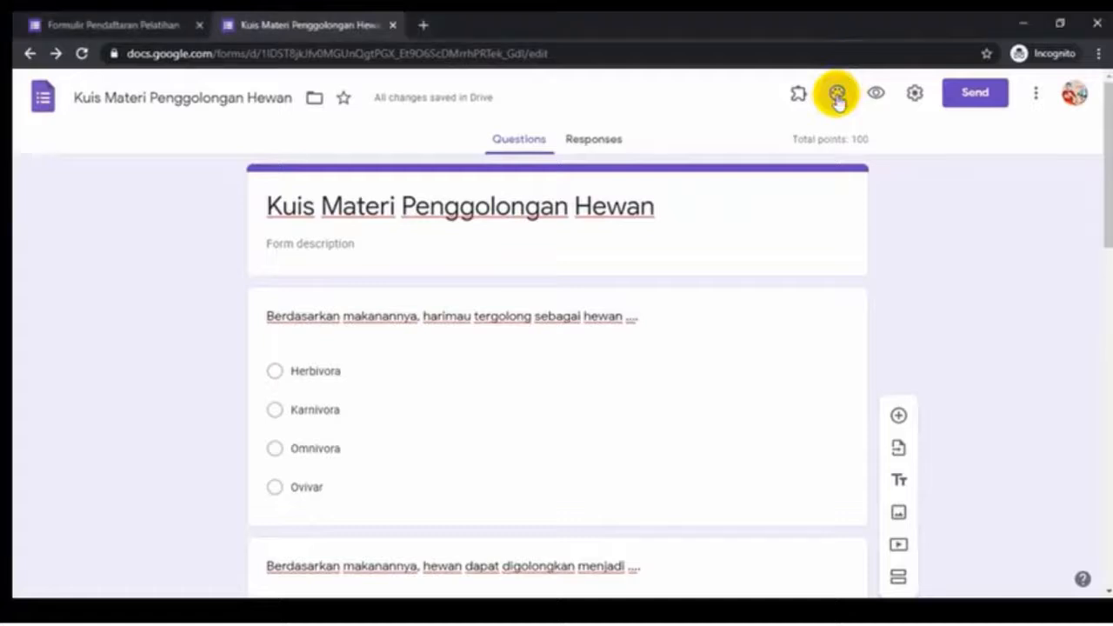
Insert the laboratory glassware illustration from the Work and School themes as the quiz's header image.
click(837, 96)
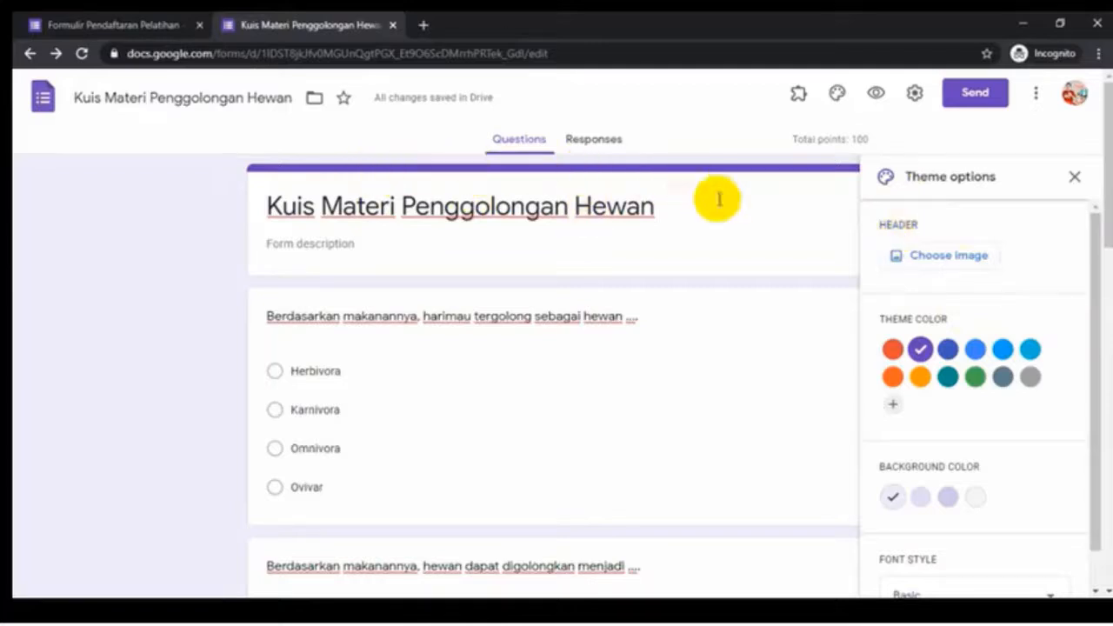
click(922, 260)
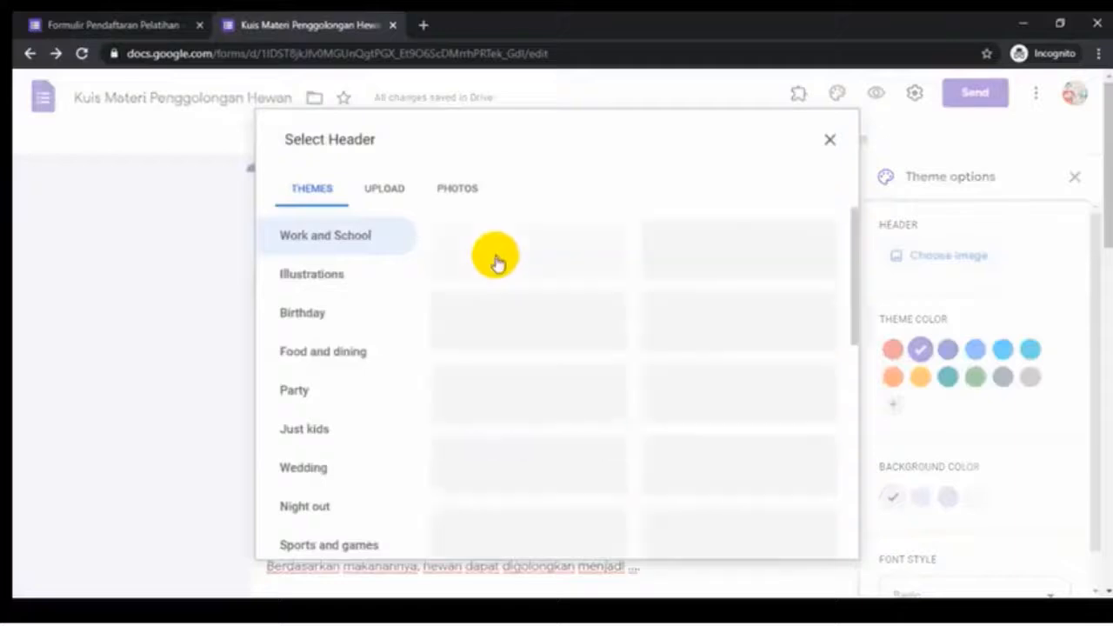
scroll(730, 287, down, 1)
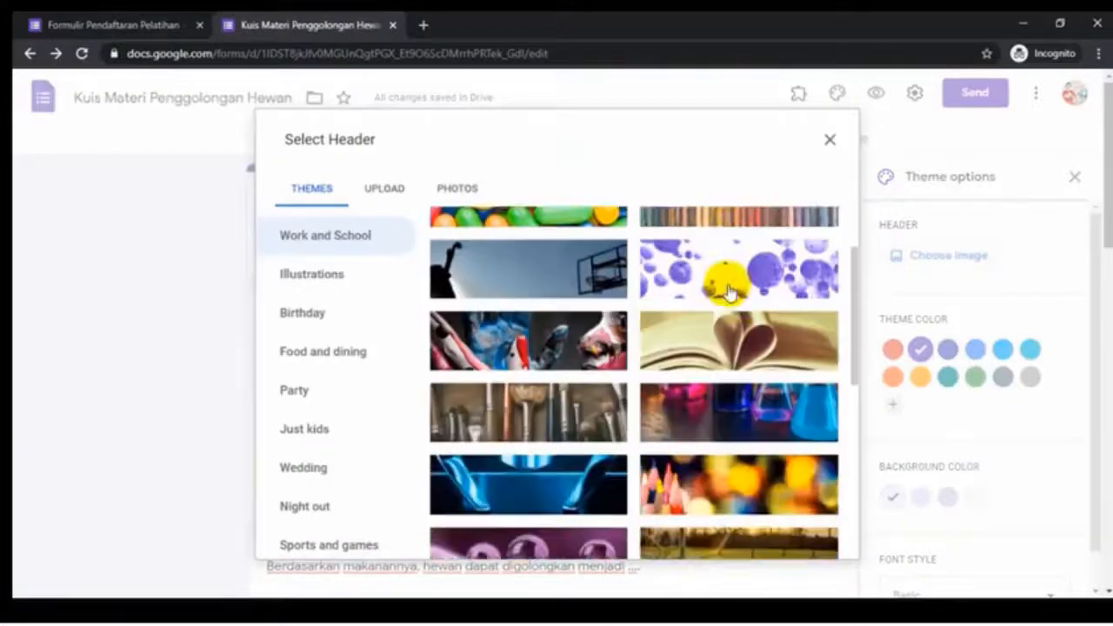
scroll(728, 292, down, 2)
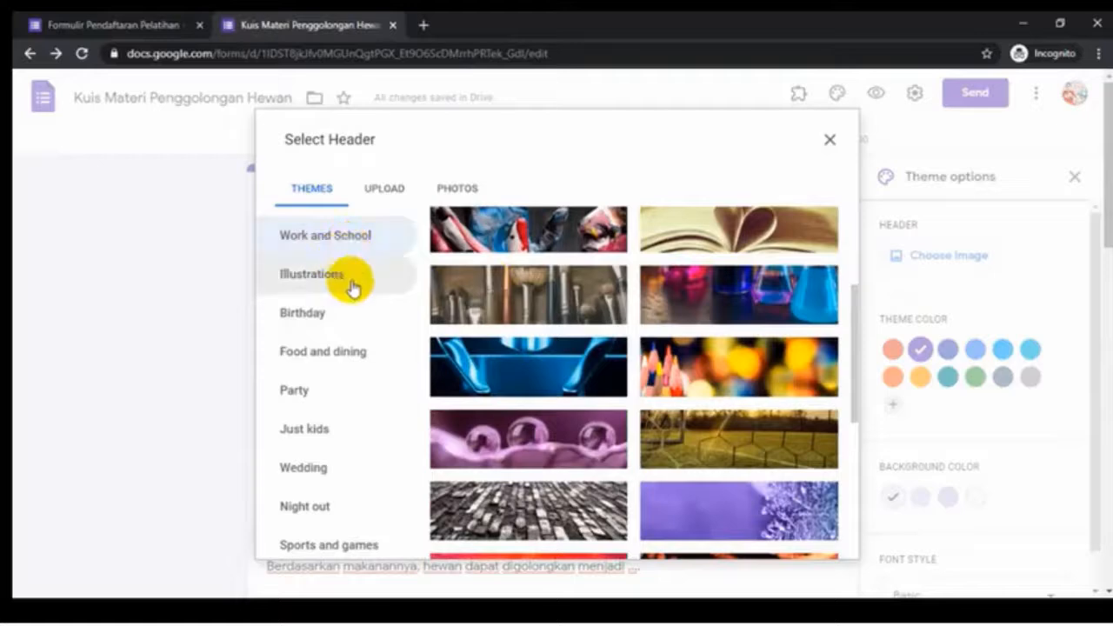
scroll(352, 286, down, 3)
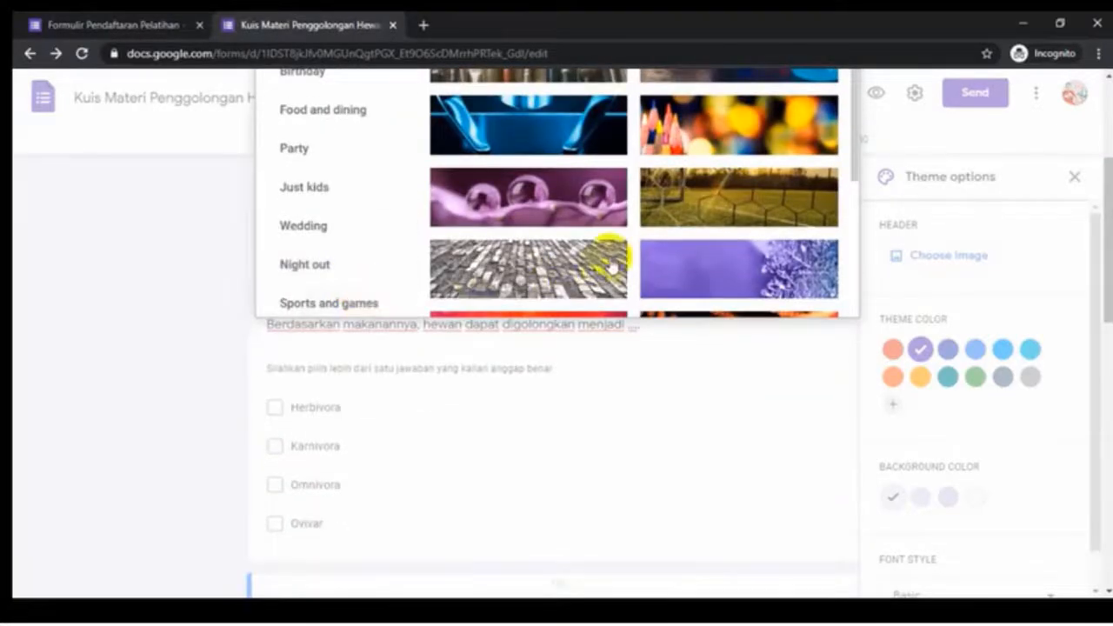
scroll(609, 265, up, 3)
scroll(890, 310, up, 3)
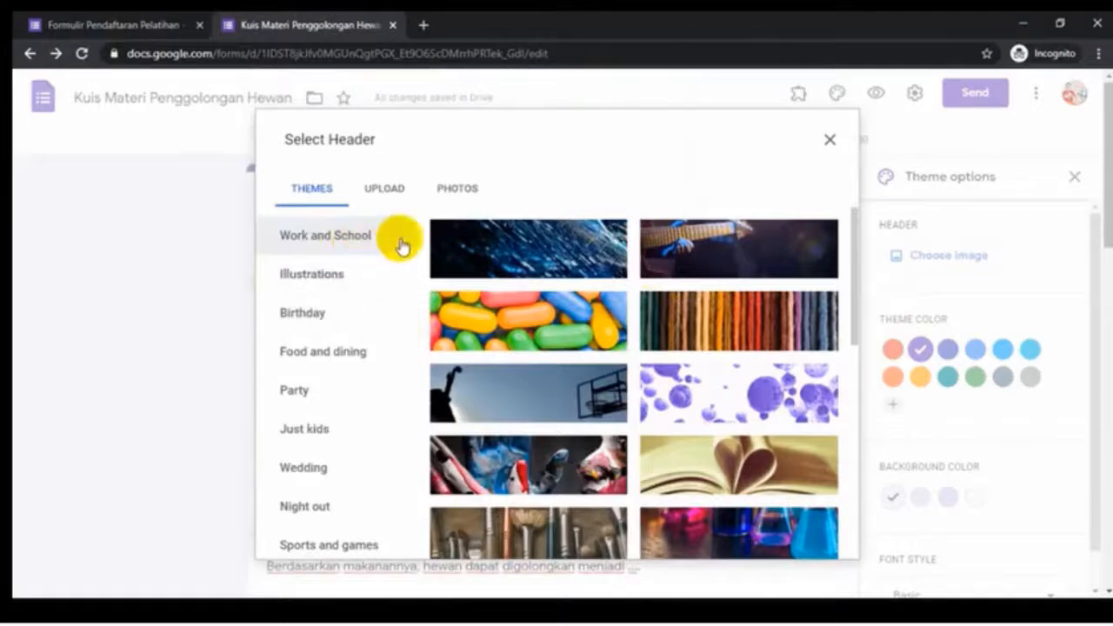
scroll(670, 286, down, 8)
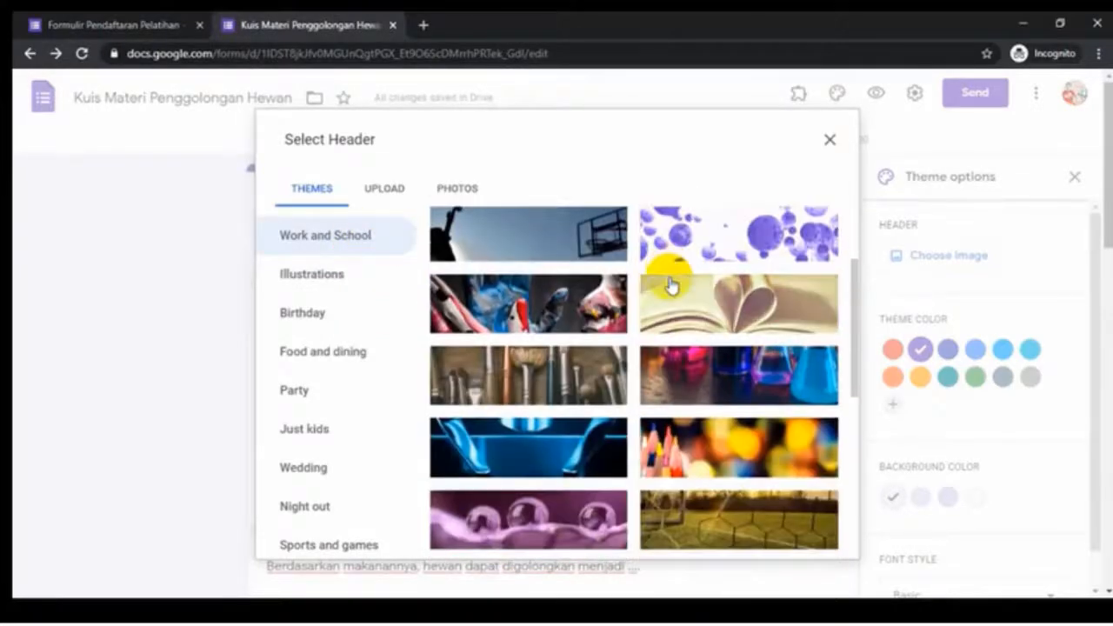
scroll(670, 285, down, 10)
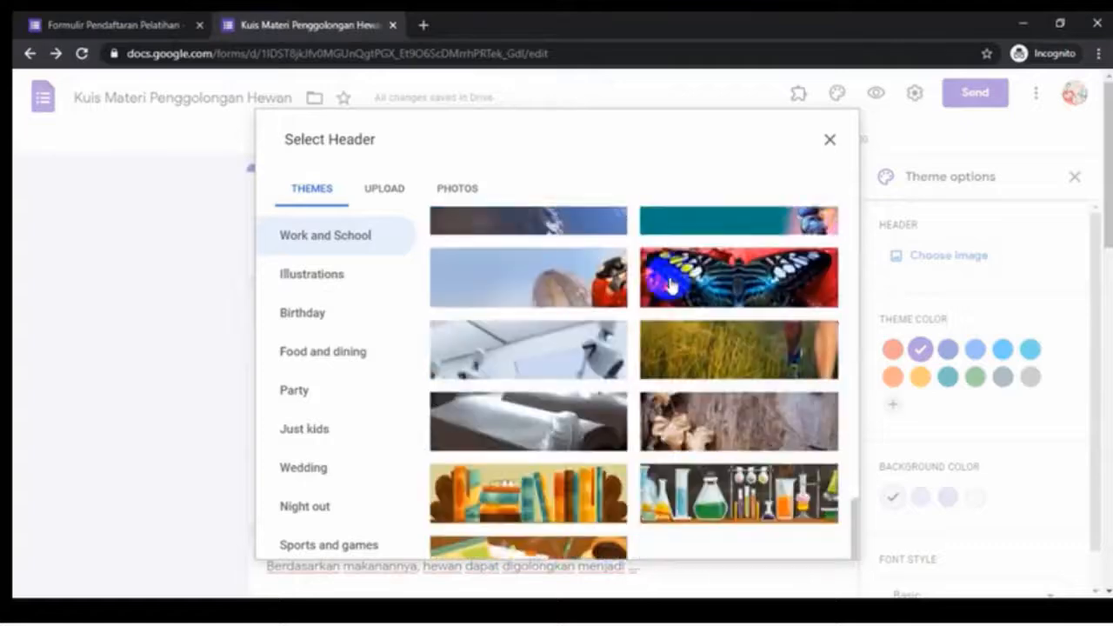
scroll(670, 285, down, 3)
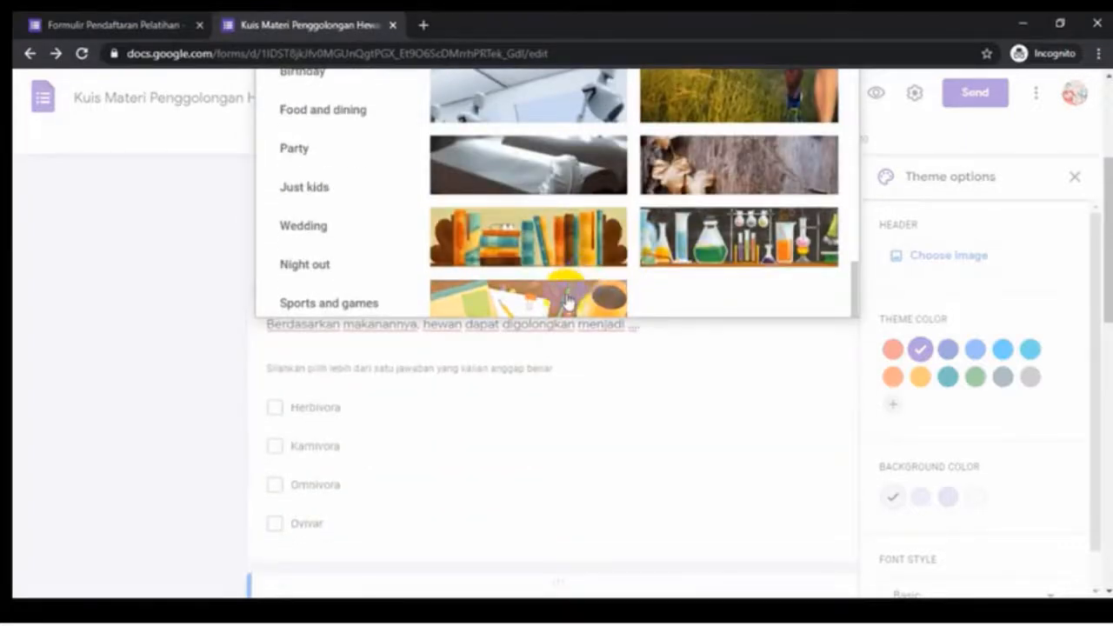
click(728, 267)
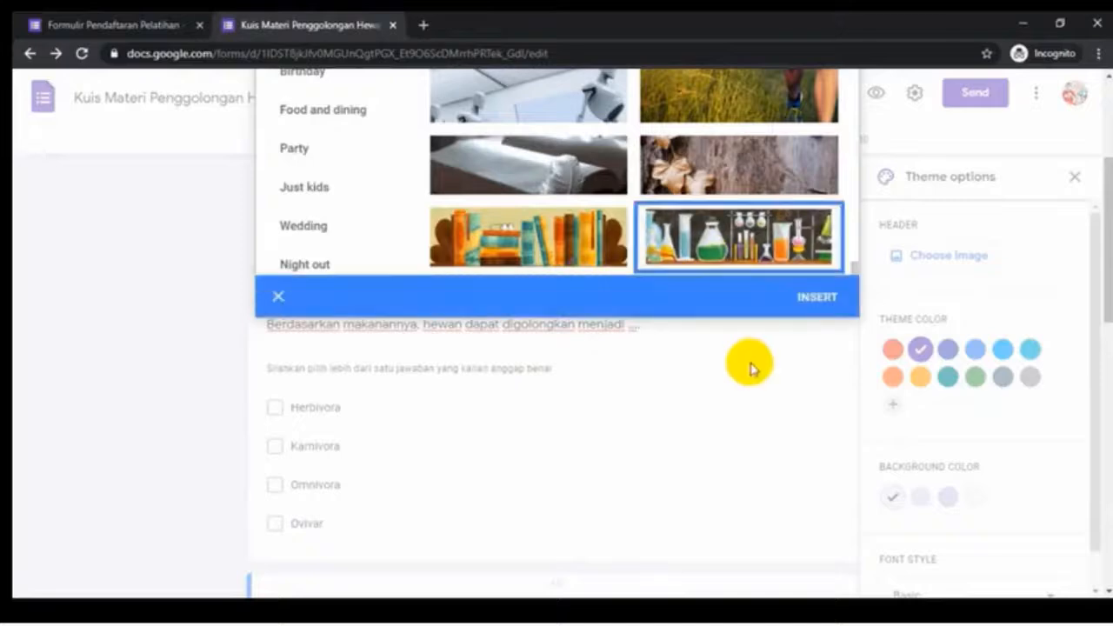
scroll(745, 365, up, 3)
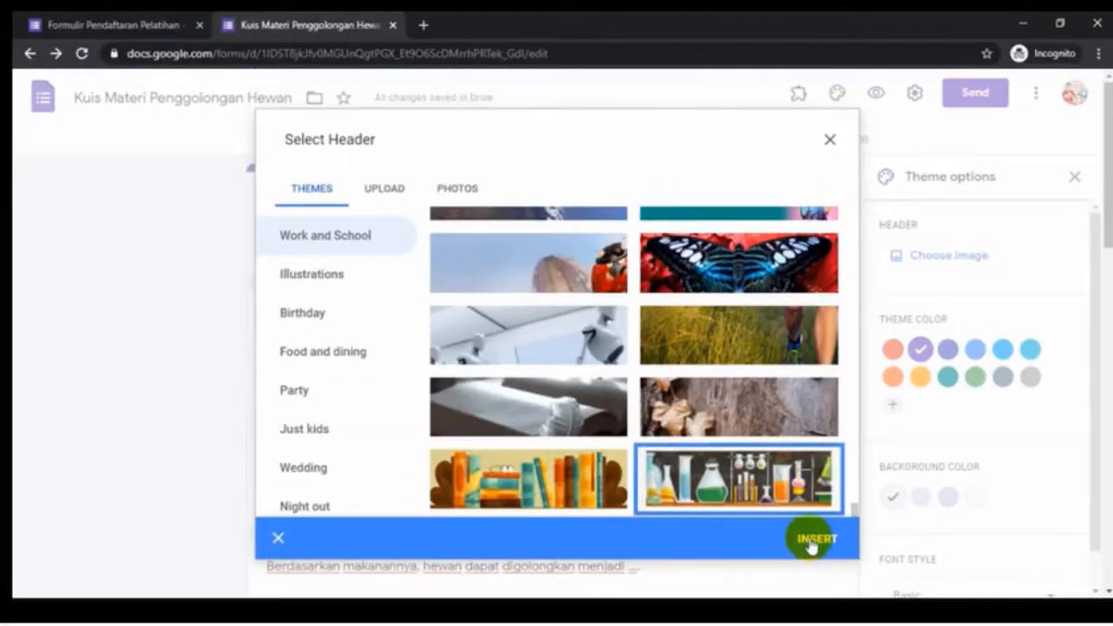
click(810, 541)
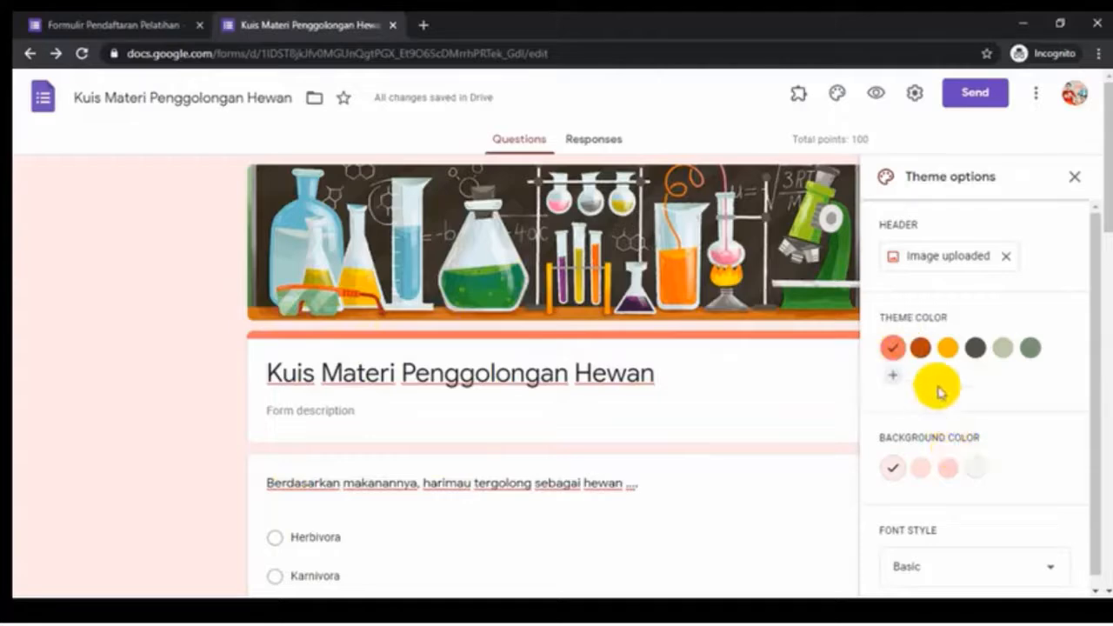
Try the rust, amber, dark grey and sage green theme colors, and return to the coral one.
click(922, 348)
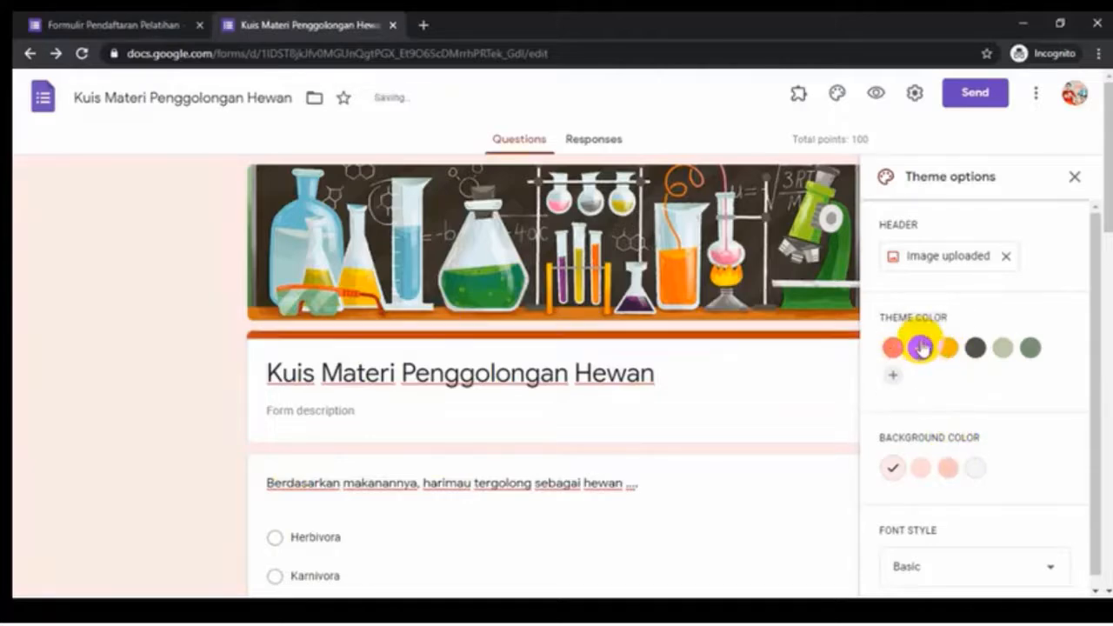
click(946, 348)
click(975, 348)
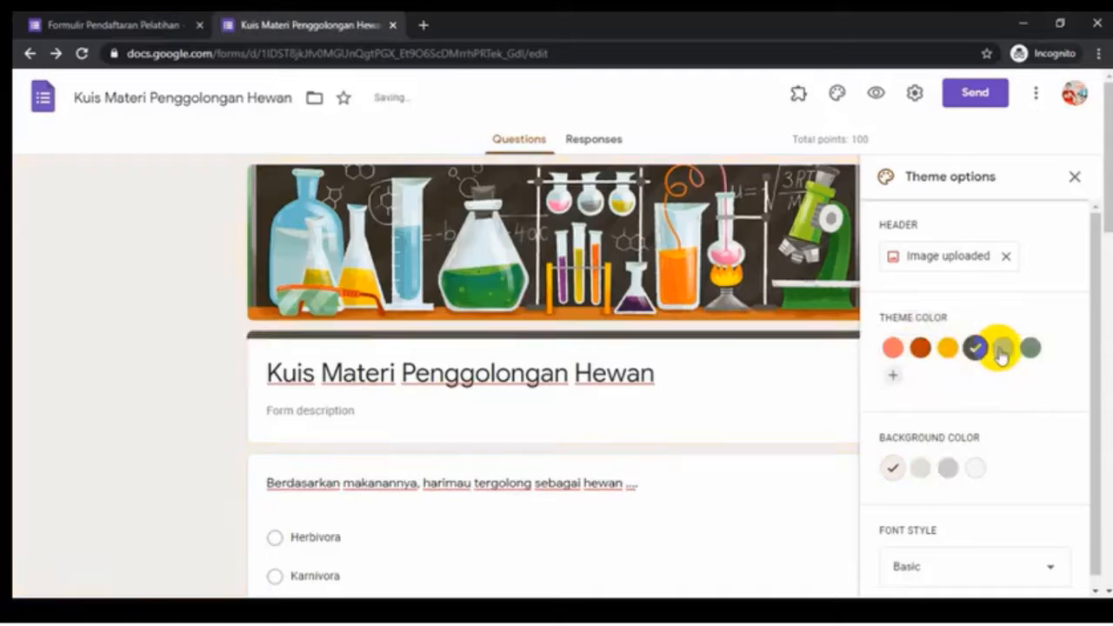
click(1001, 350)
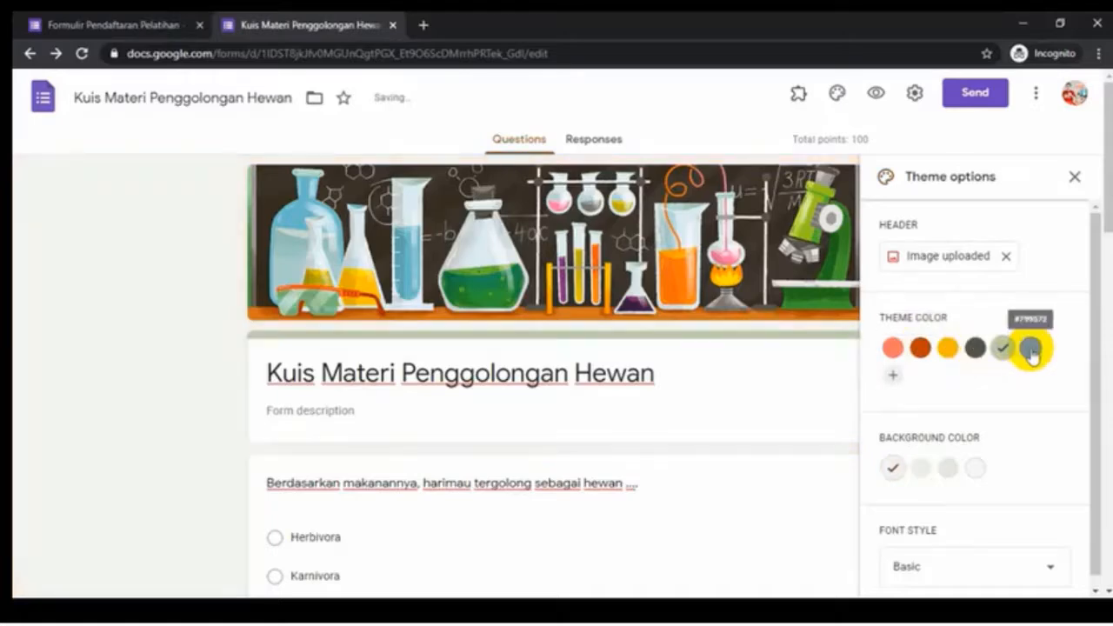
click(892, 349)
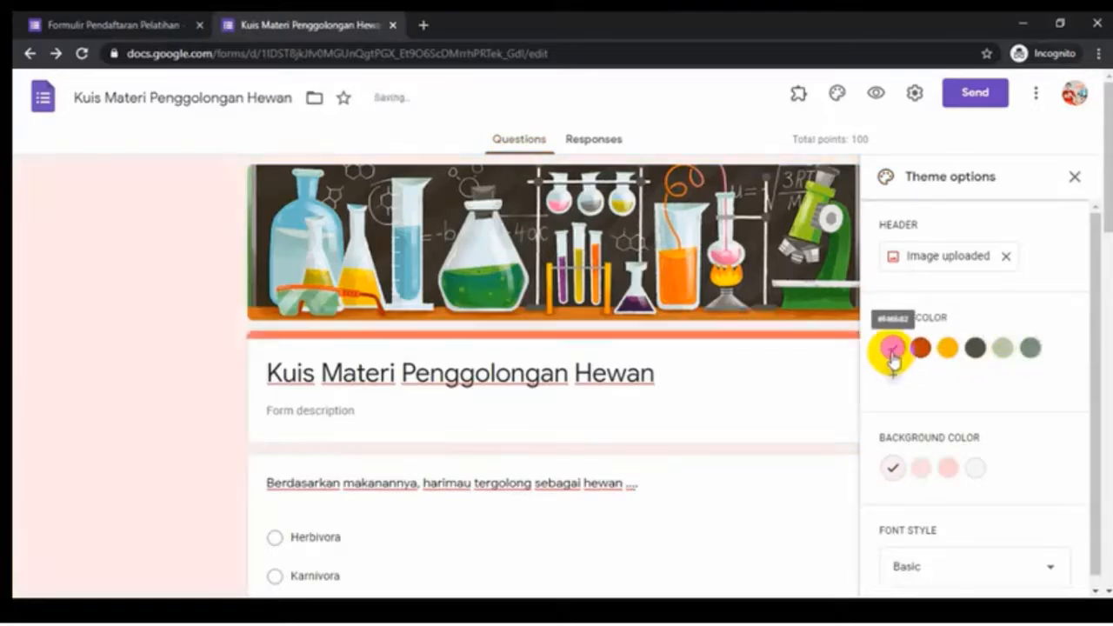
Replace the laboratory header image with the blue butterfly on red flowers from the Work and School themes.
click(1004, 256)
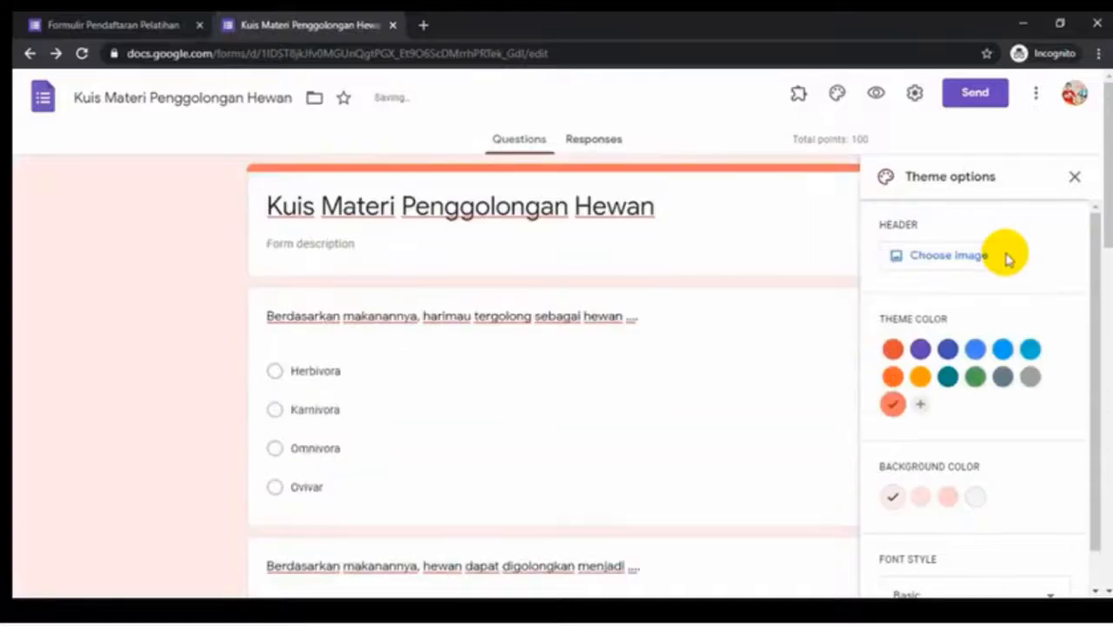
click(944, 257)
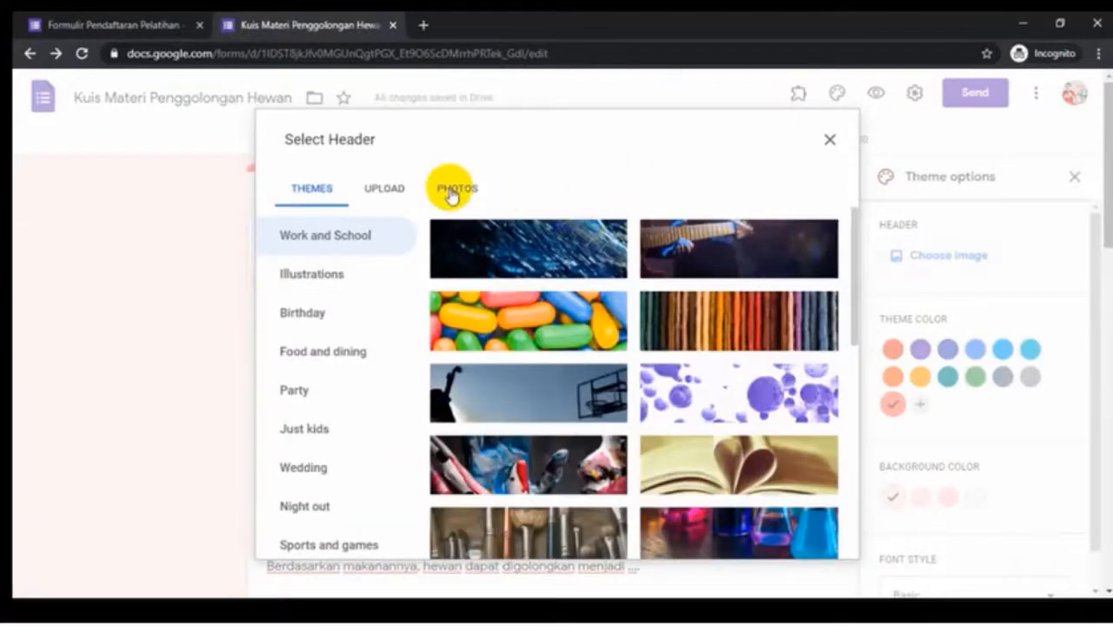
click(392, 191)
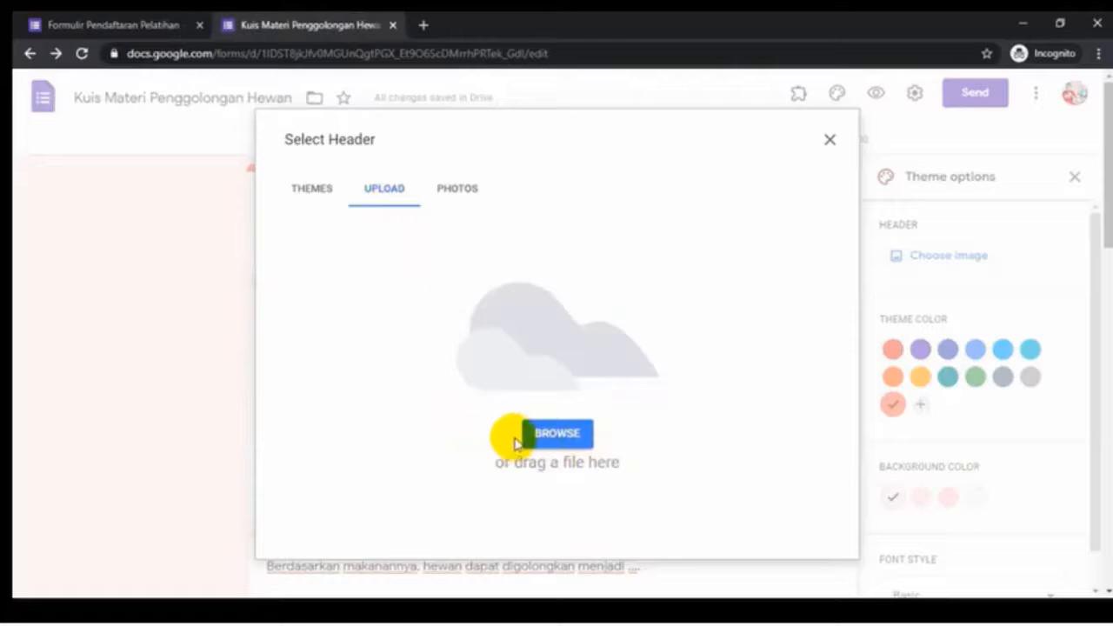
click(309, 203)
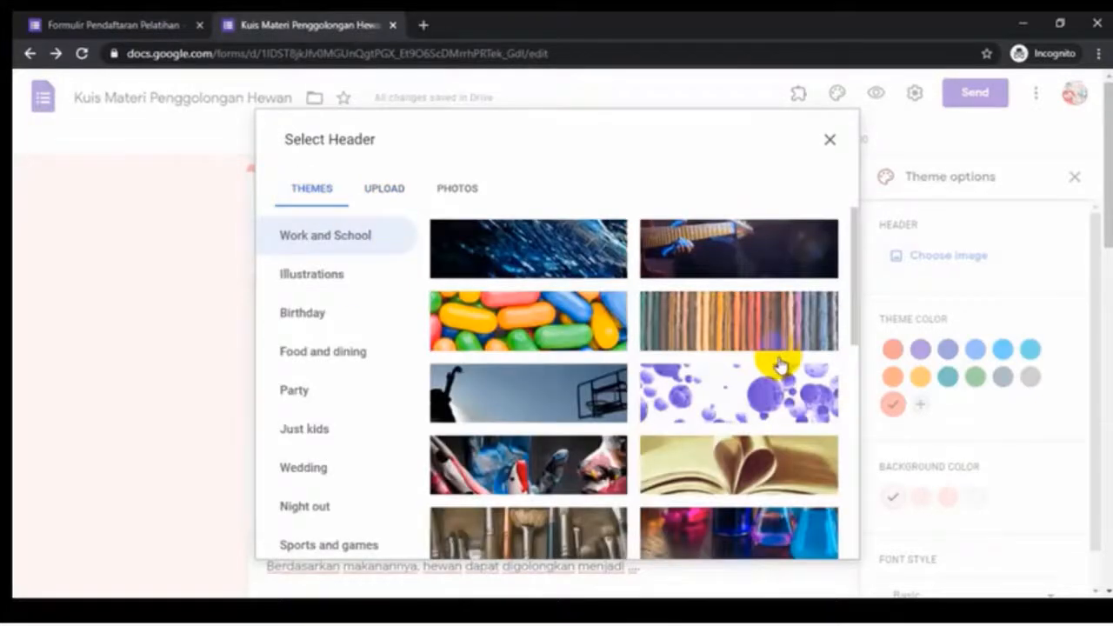
scroll(780, 366, down, 1)
scroll(780, 365, down, 6)
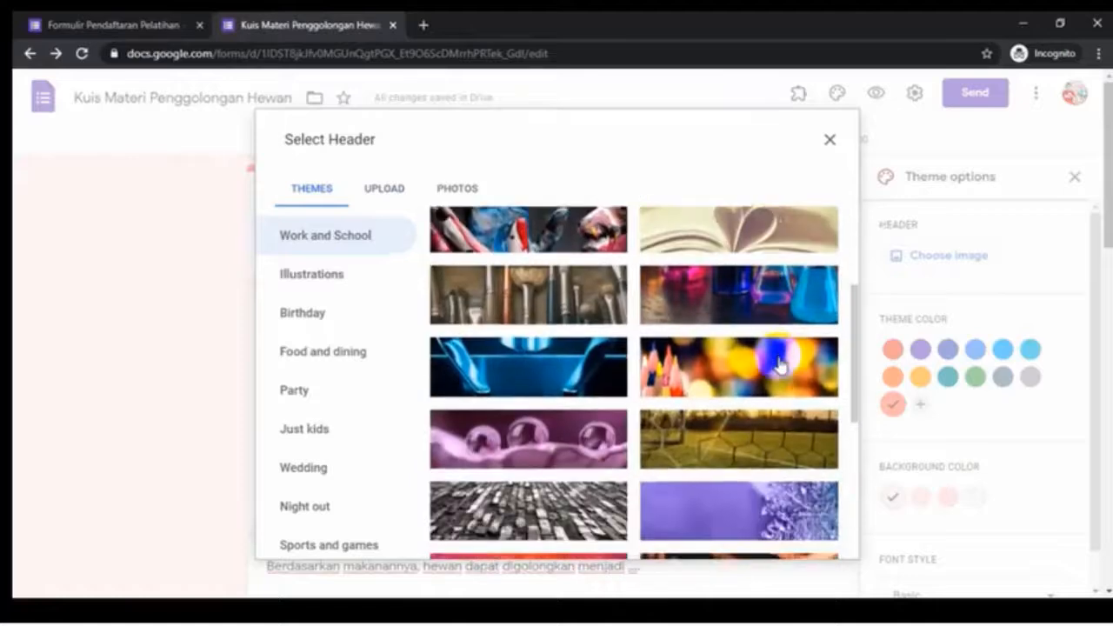
scroll(681, 330, down, 5)
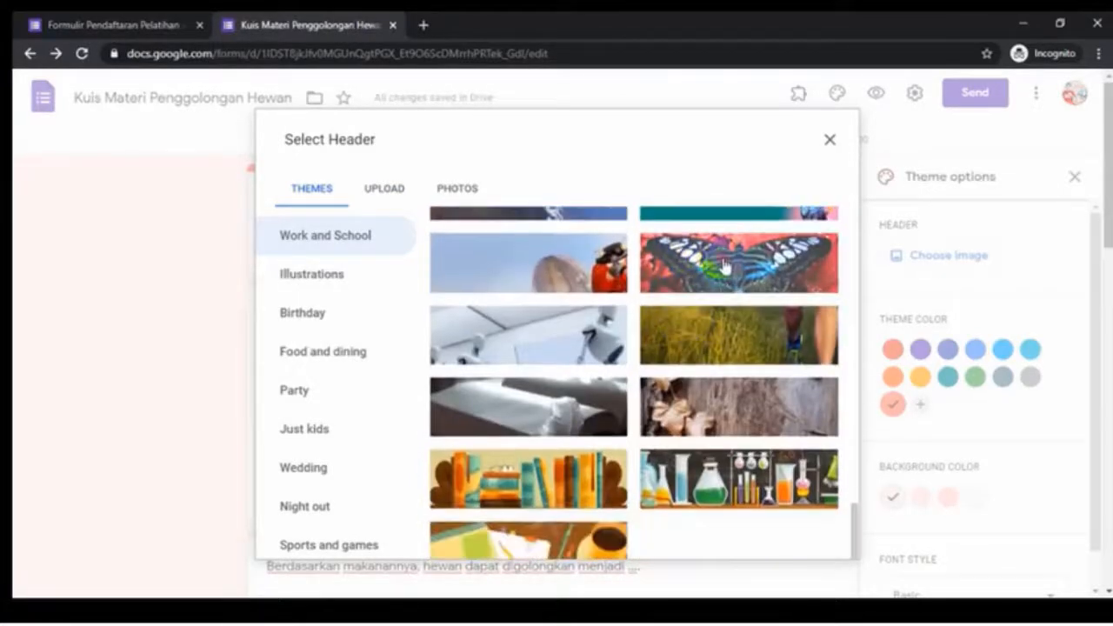
click(724, 265)
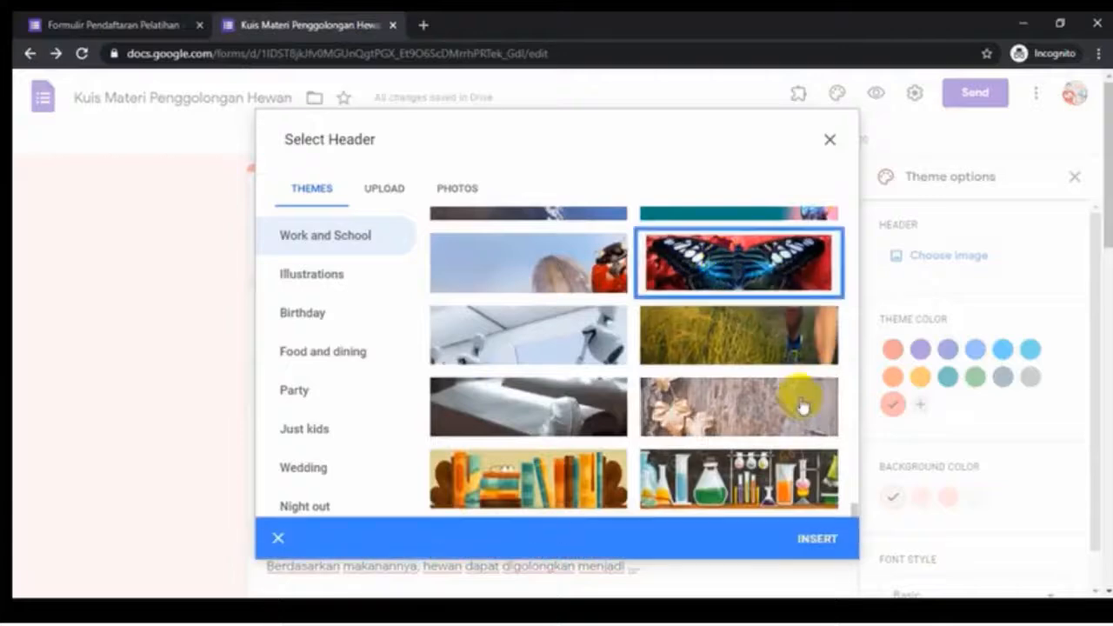
click(806, 539)
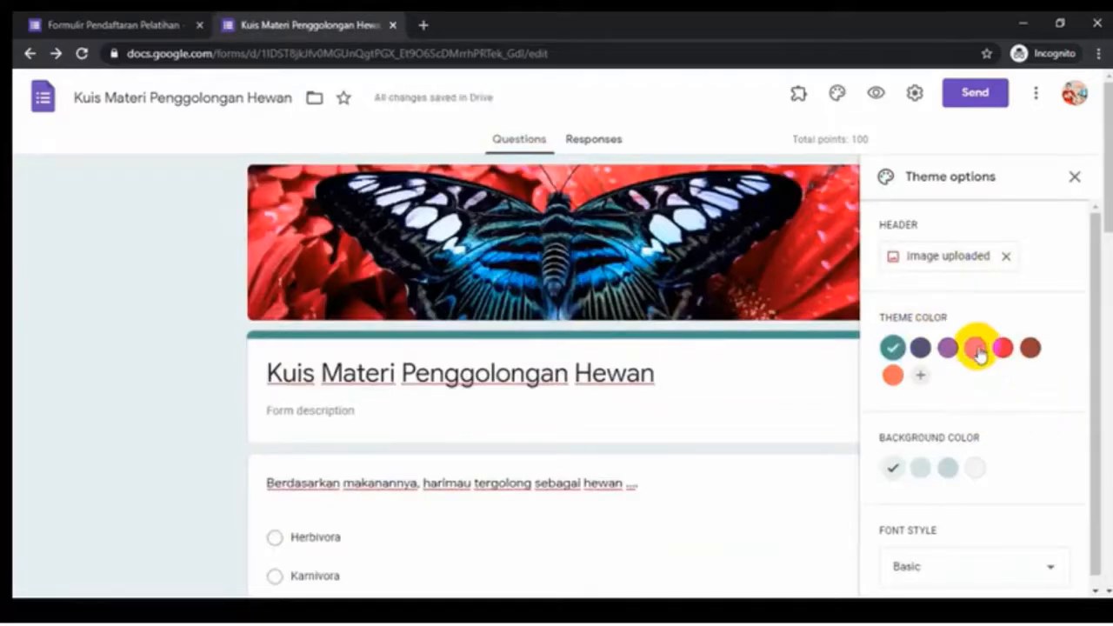
Try purple and red as the quiz's theme color, and set it to coral orange.
click(947, 348)
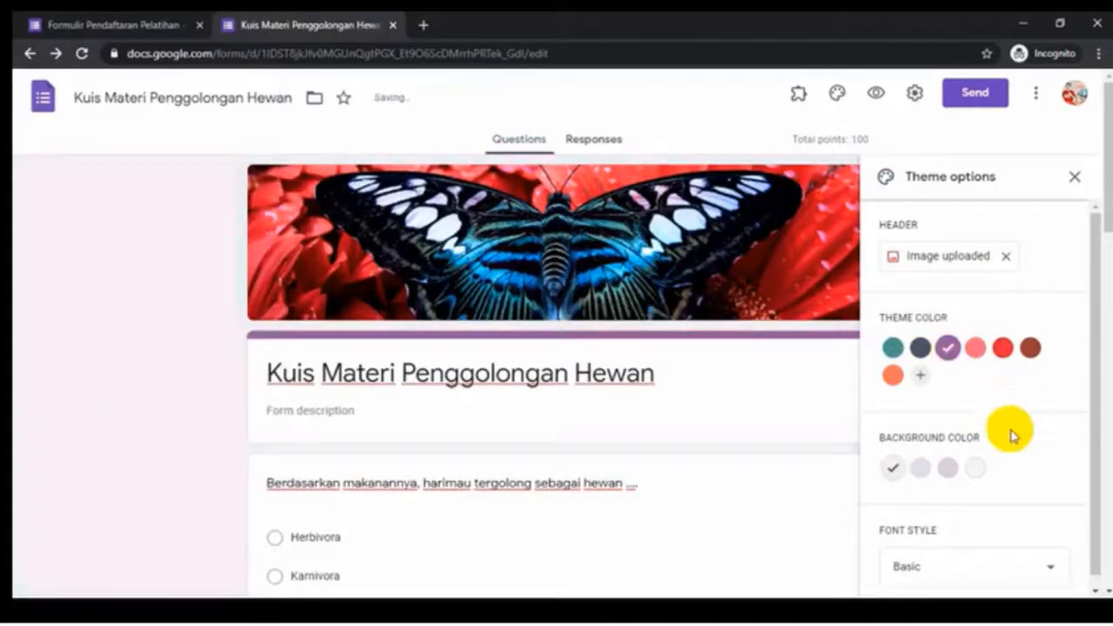
click(1001, 349)
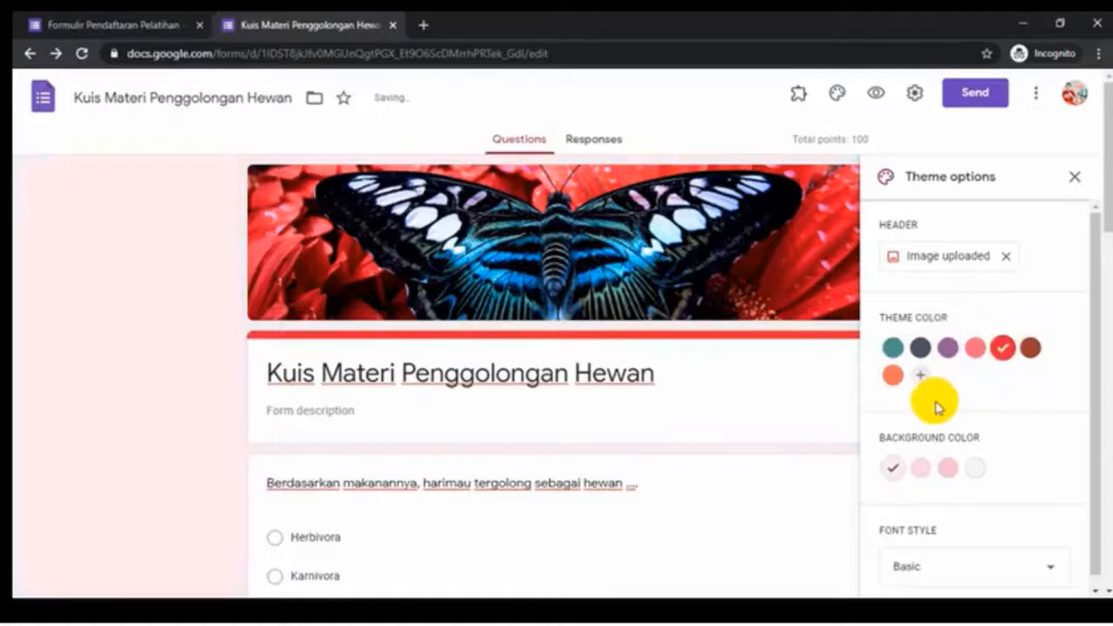
click(892, 382)
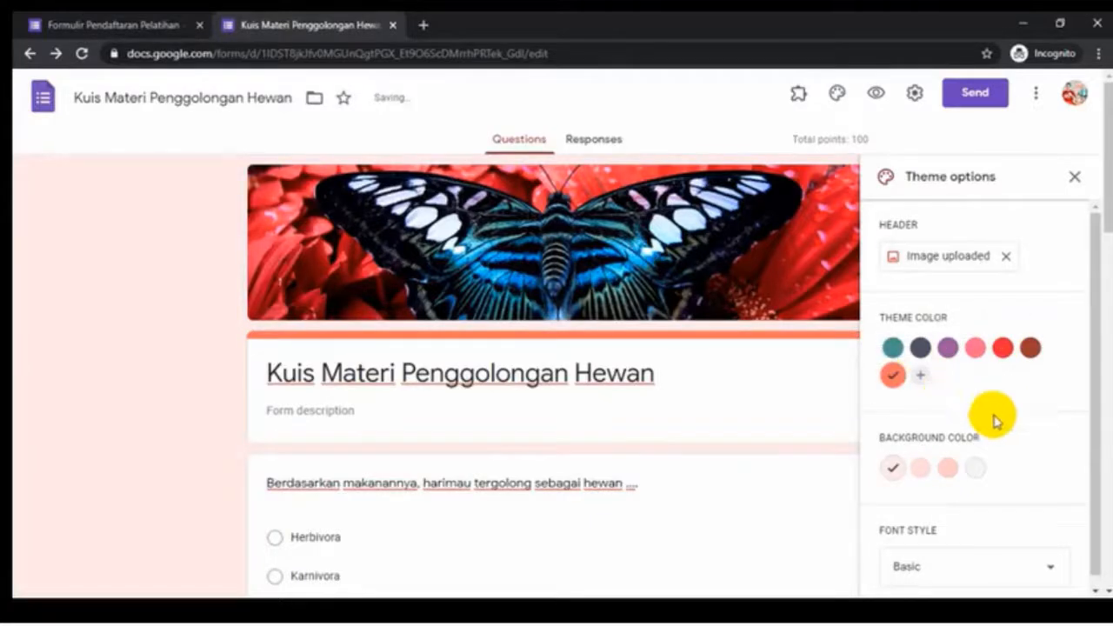
scroll(991, 417, down, 1)
scroll(1050, 534, down, 2)
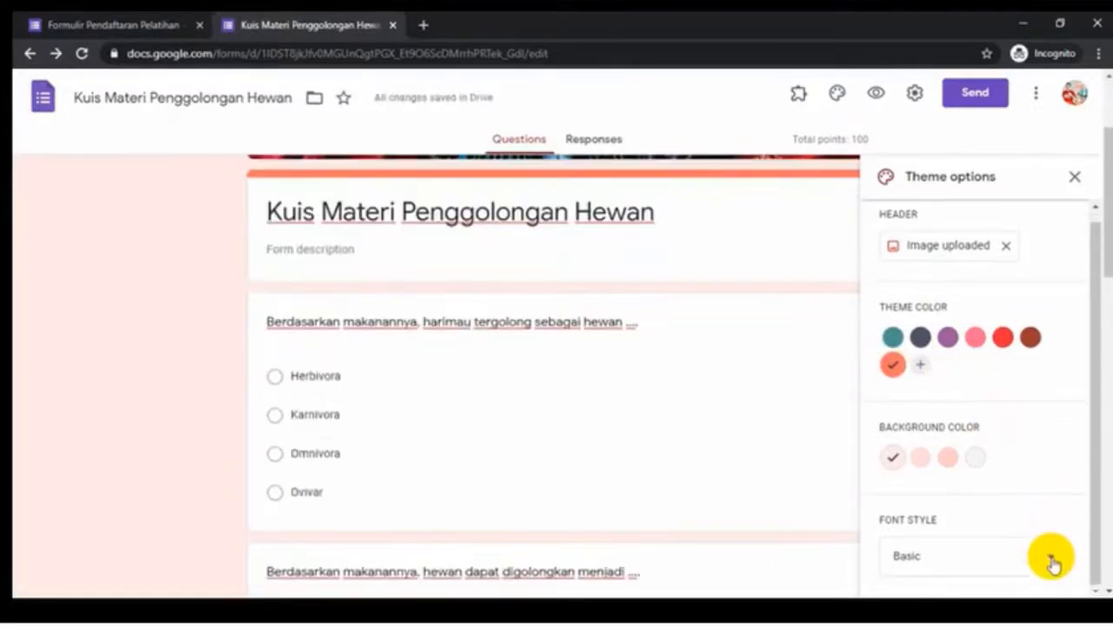
scroll(817, 452, up, 2)
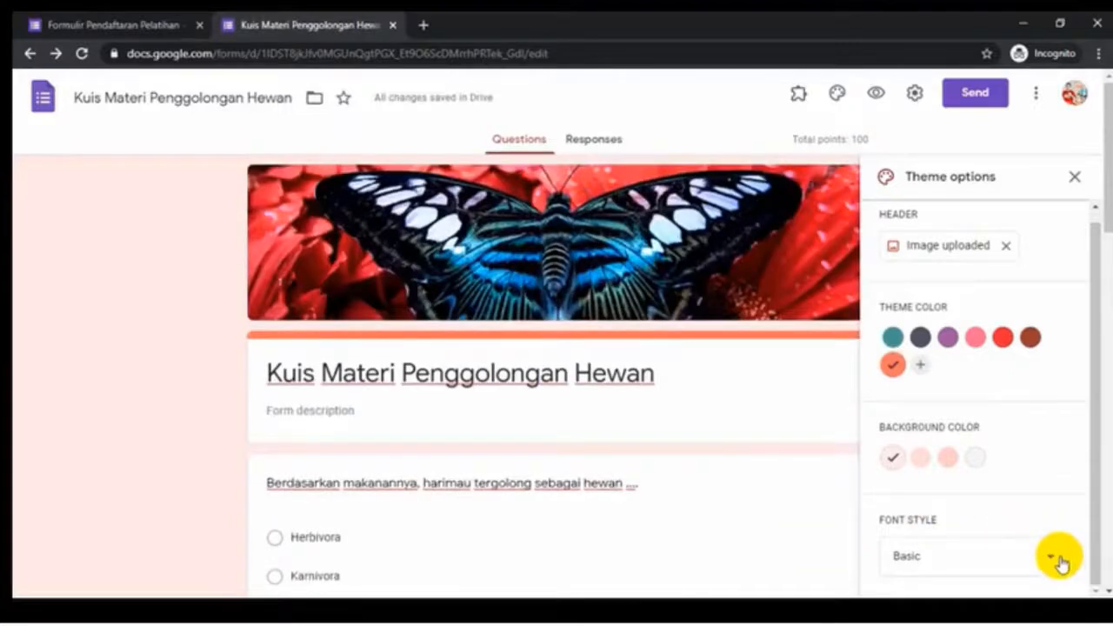
Try the Decorative and Playful font styles on the quiz, and return to the Basic font style.
click(1053, 557)
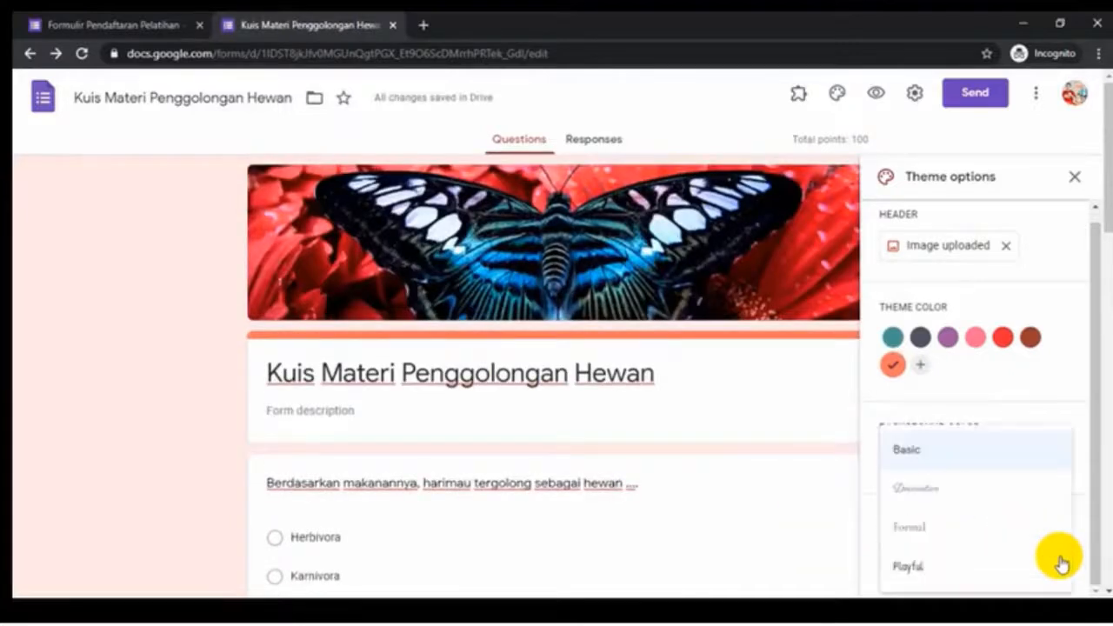
click(957, 506)
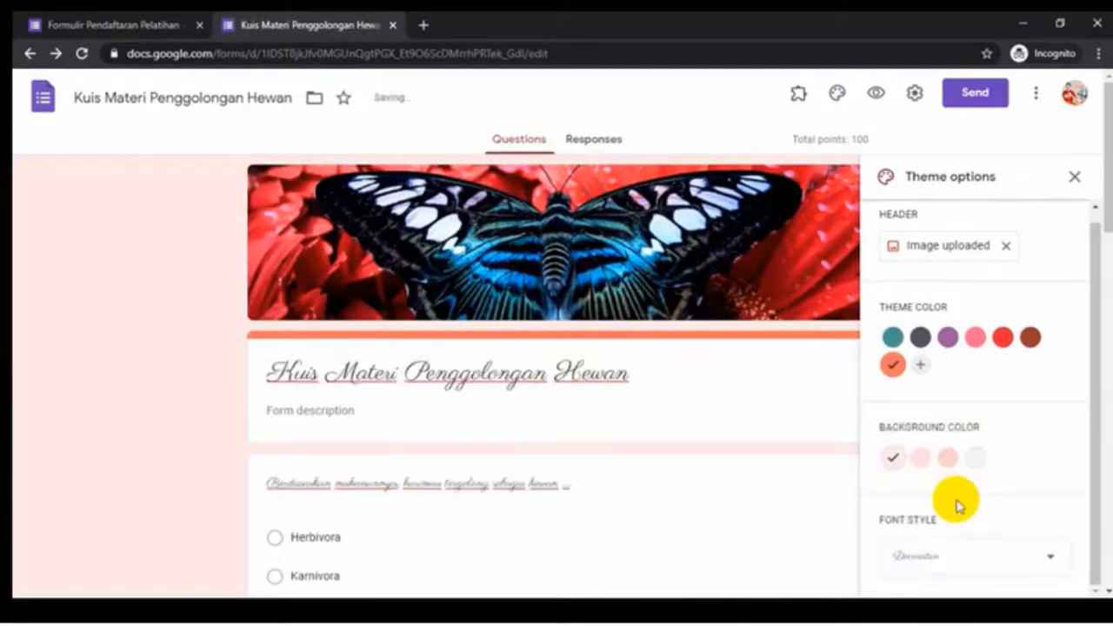
click(1053, 561)
click(986, 576)
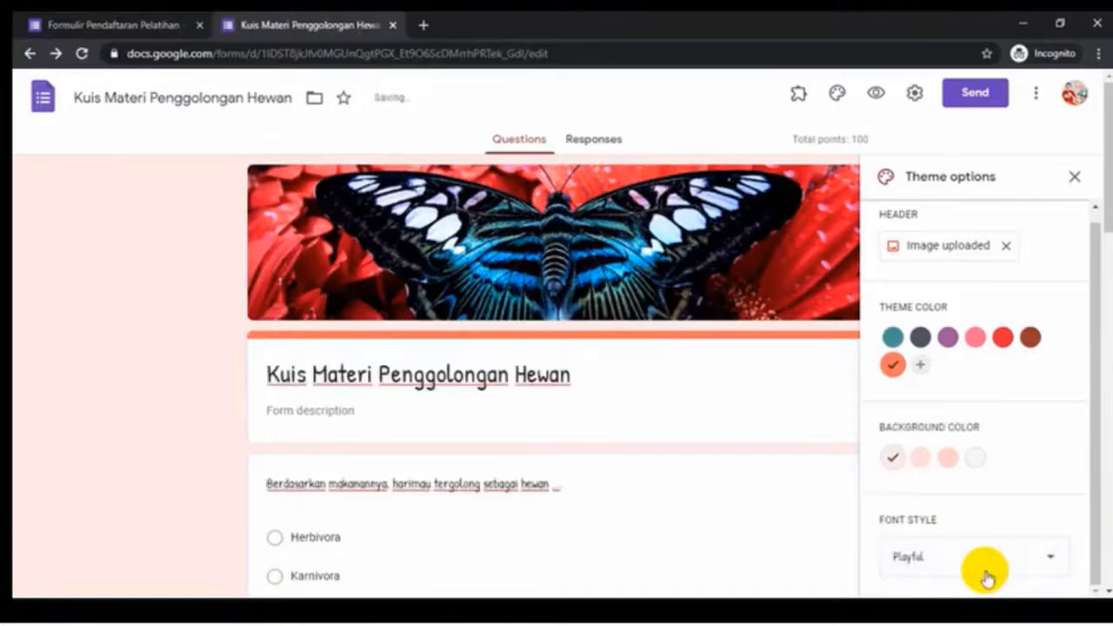
click(1058, 561)
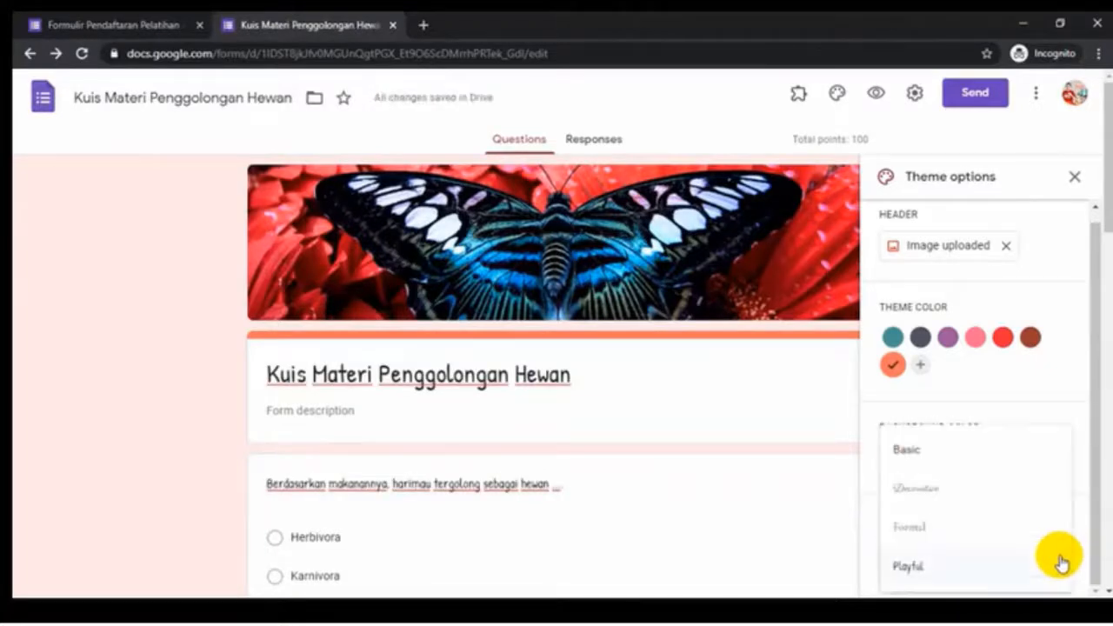
click(962, 462)
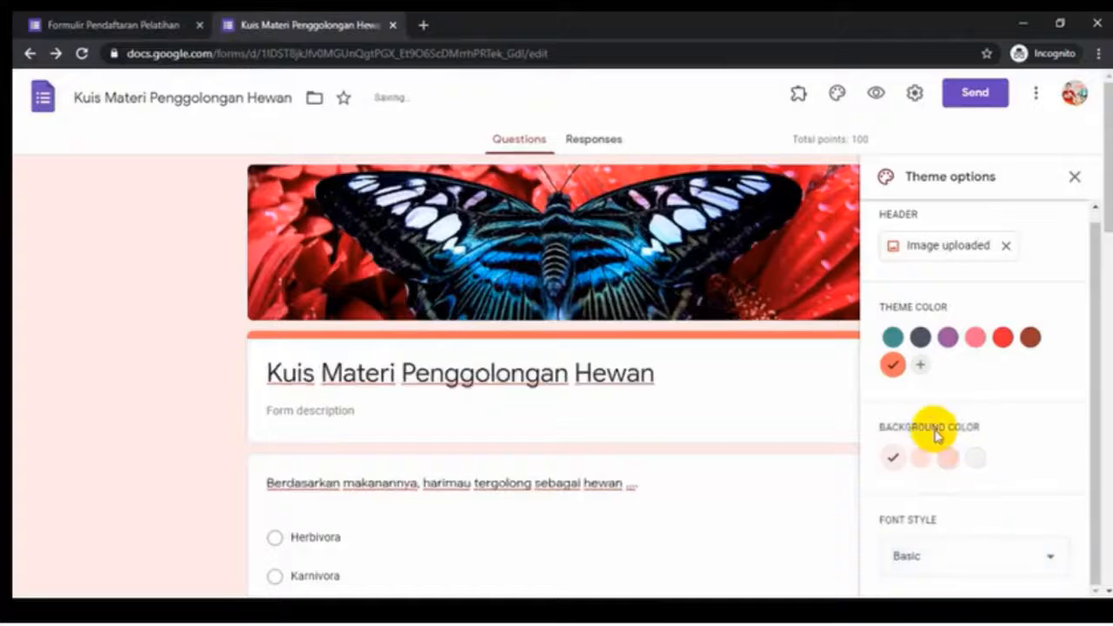
click(1074, 178)
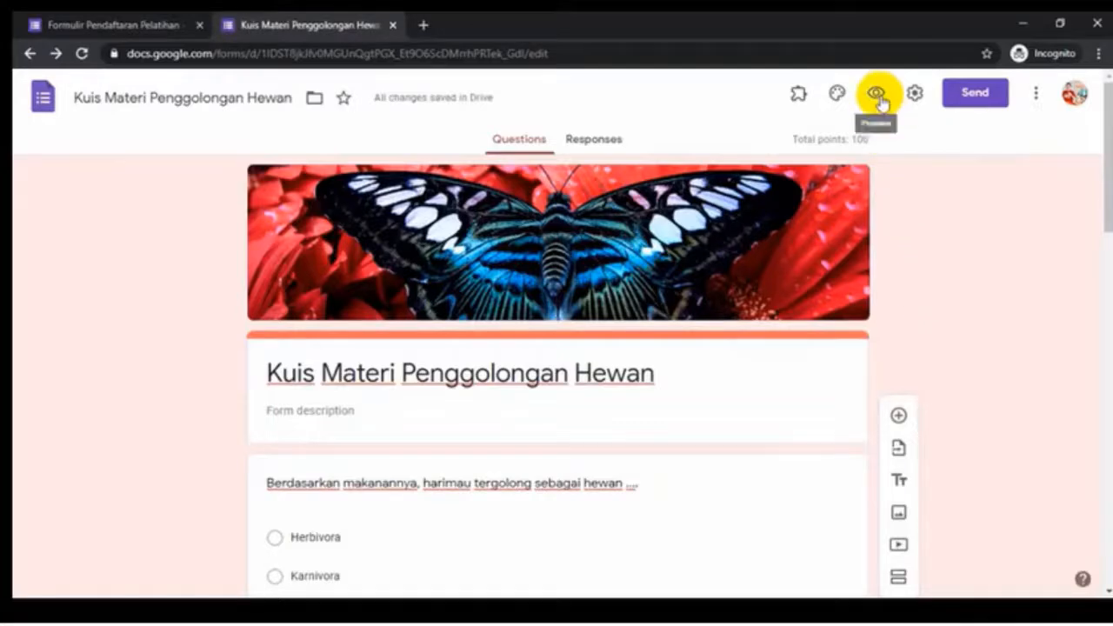
Preview the themed quiz through all its questions, and close the preview.
click(877, 102)
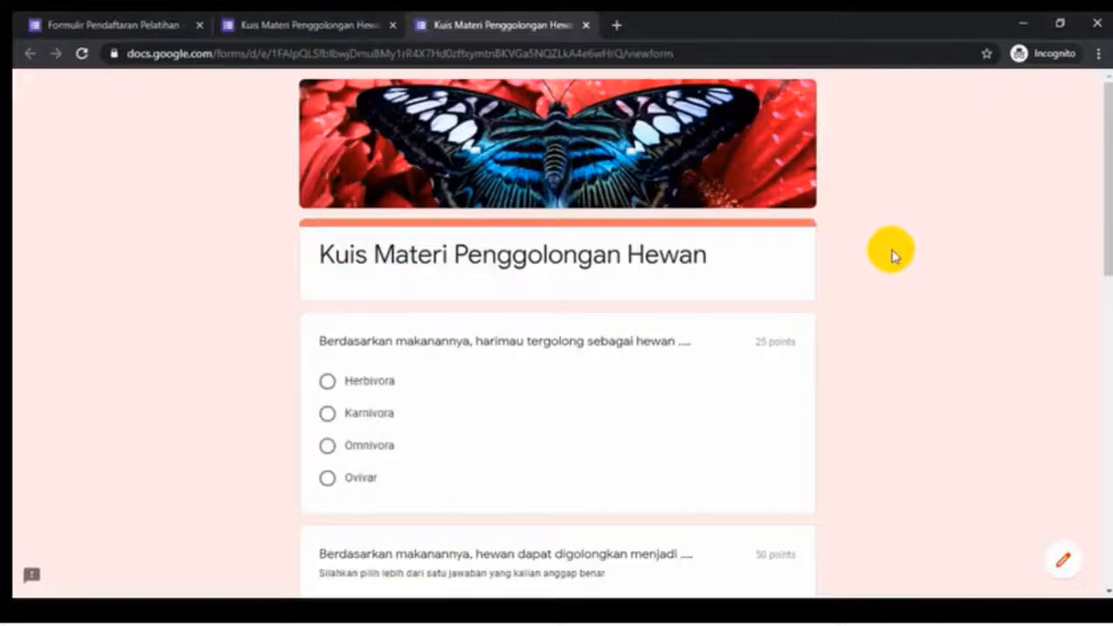
scroll(891, 256, down, 7)
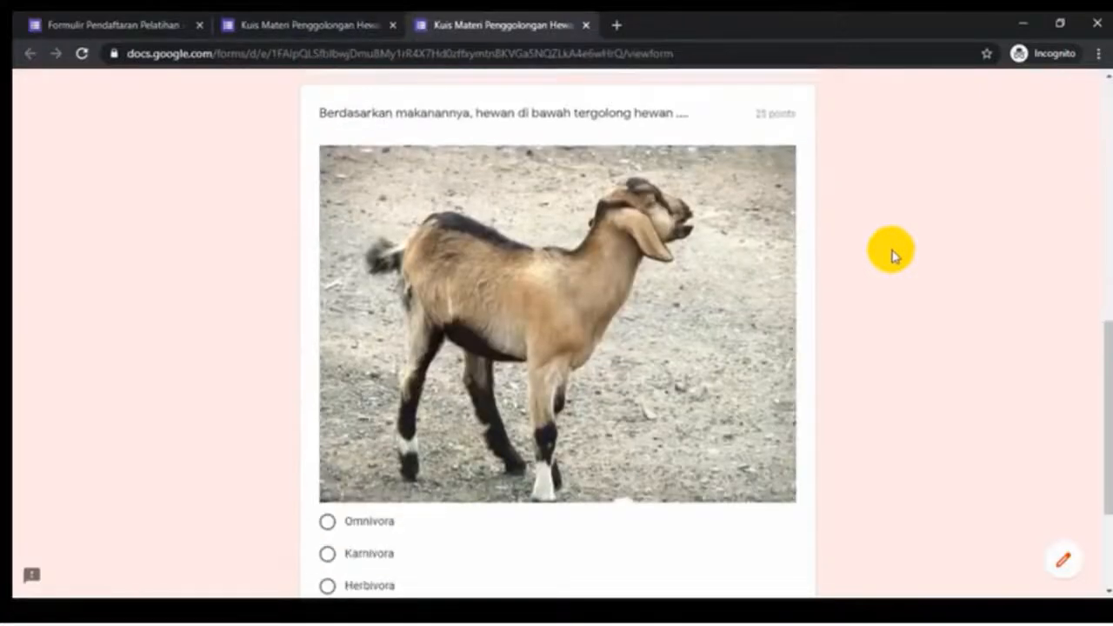
scroll(891, 255, down, 2)
scroll(889, 249, up, 8)
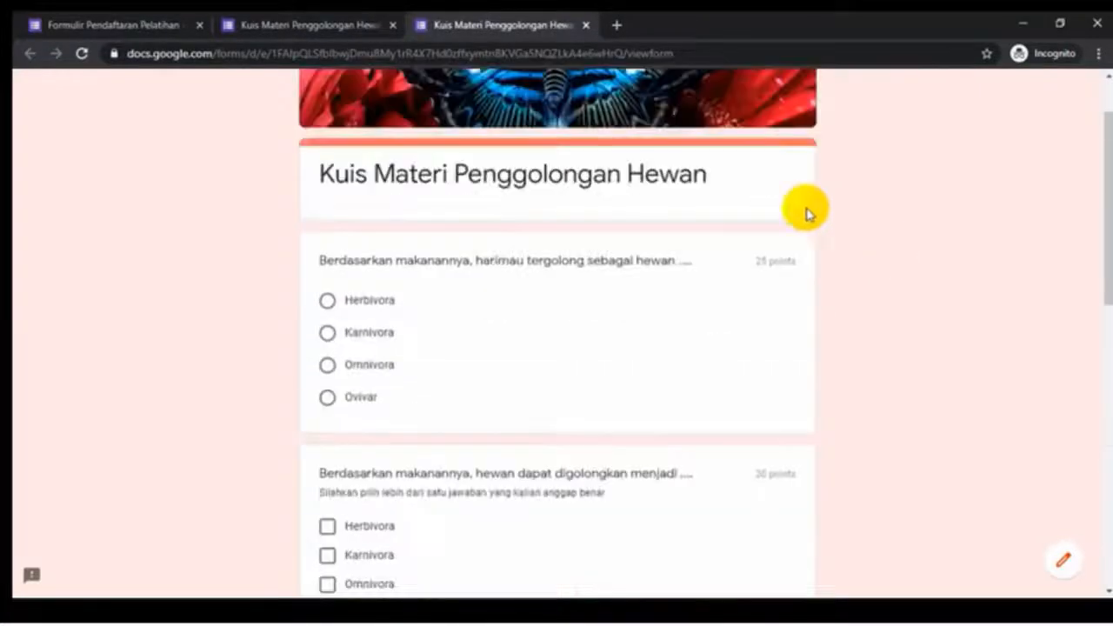
scroll(797, 211, up, 2)
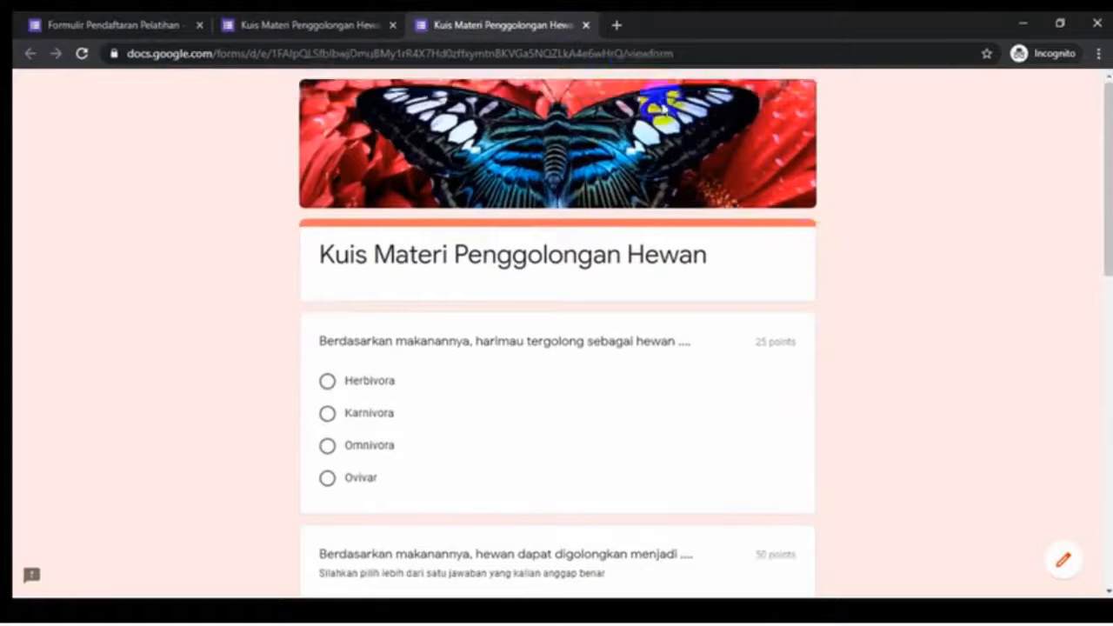
click(585, 29)
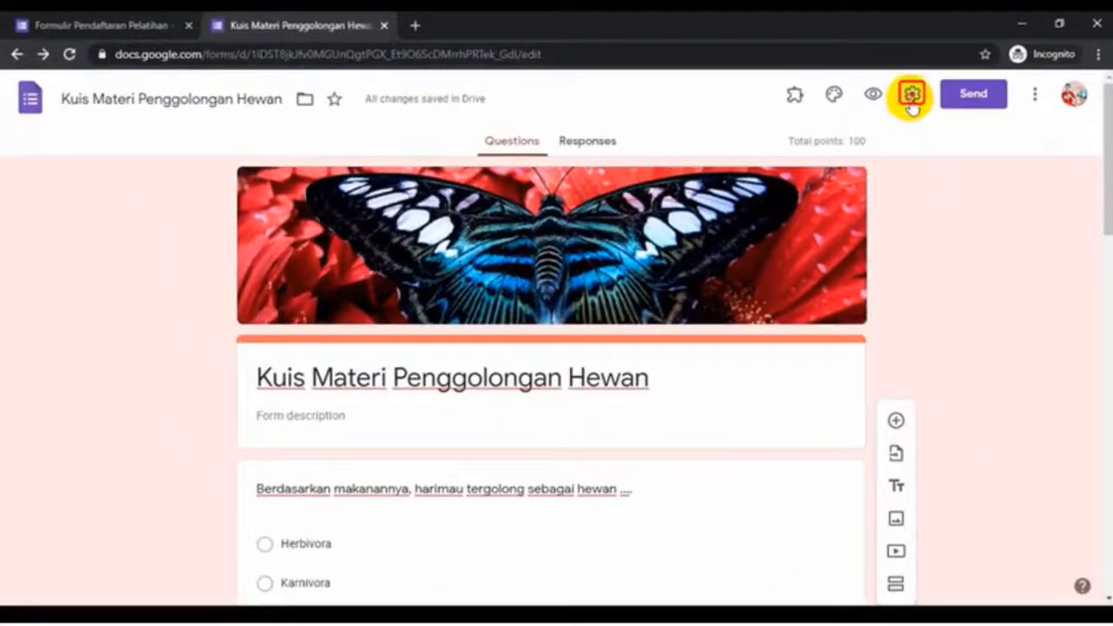
In the quiz's general settings, leave email collection off, remove the restriction to the organization's users, and limit respondents to 1 response.
click(887, 107)
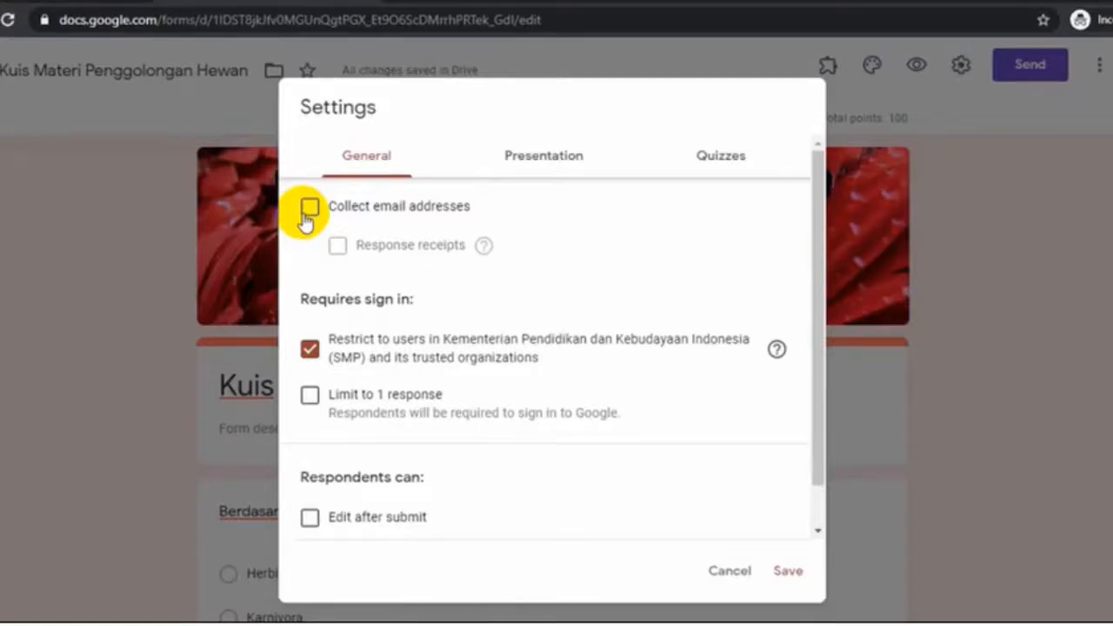
click(309, 213)
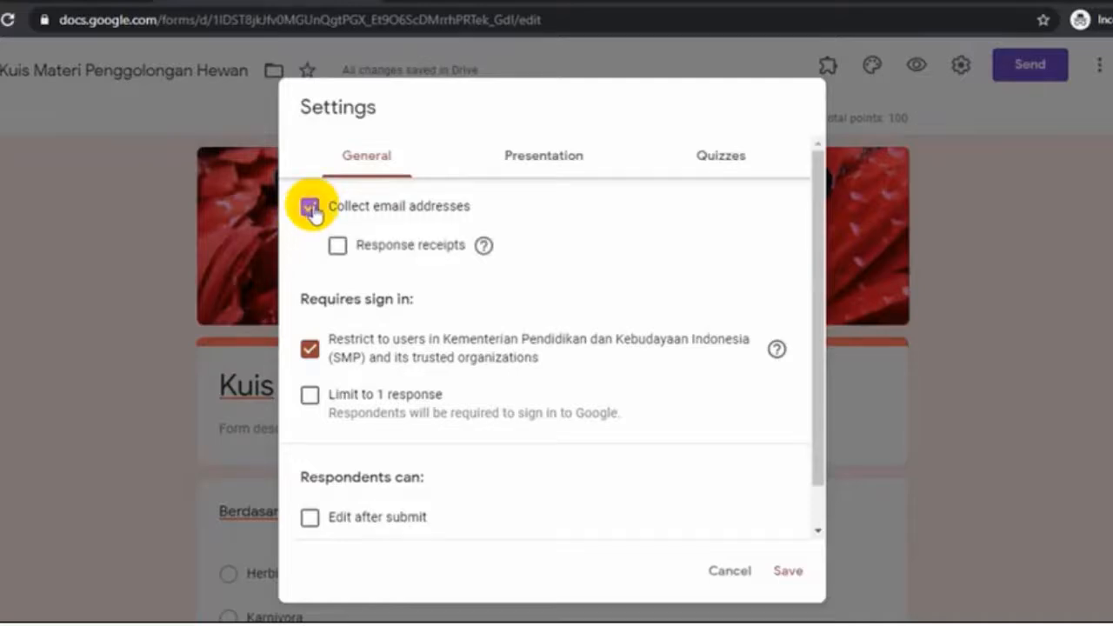
click(310, 209)
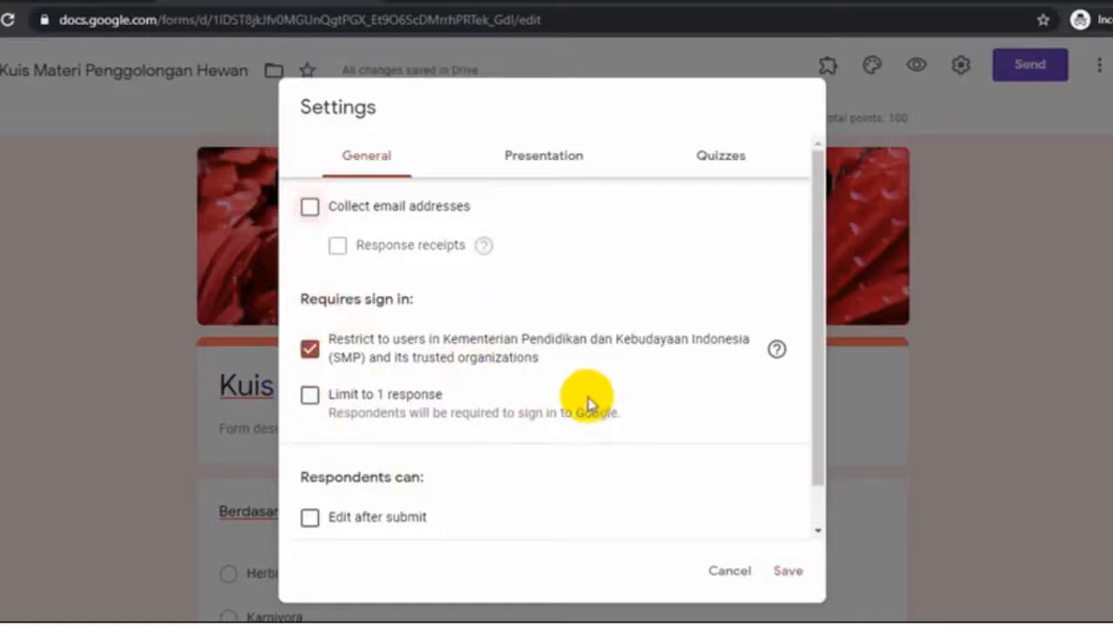
click(311, 351)
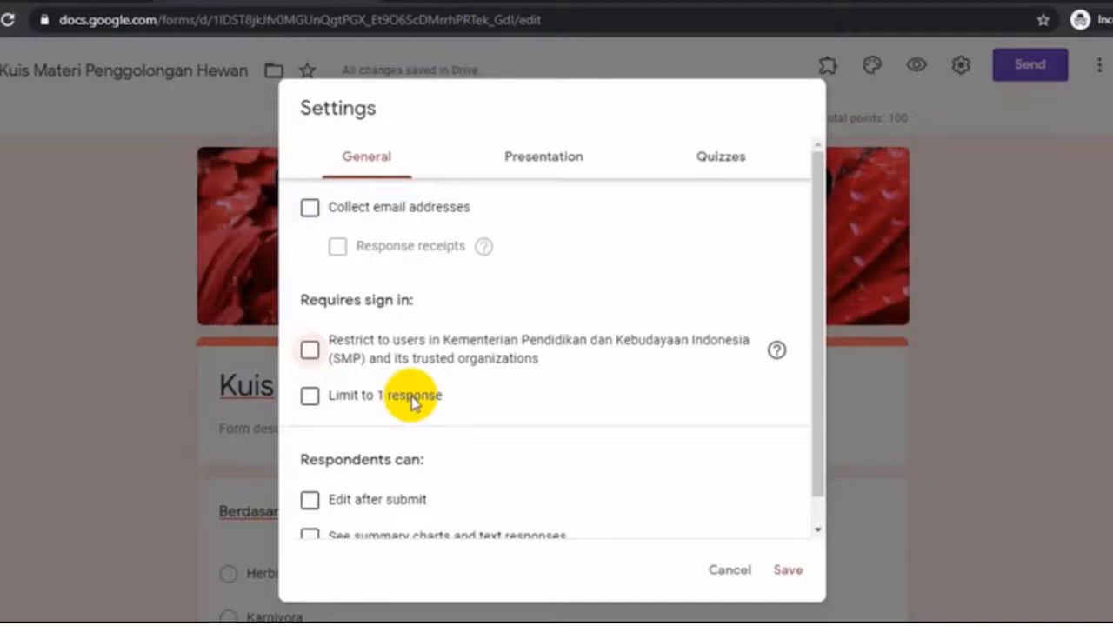
click(310, 397)
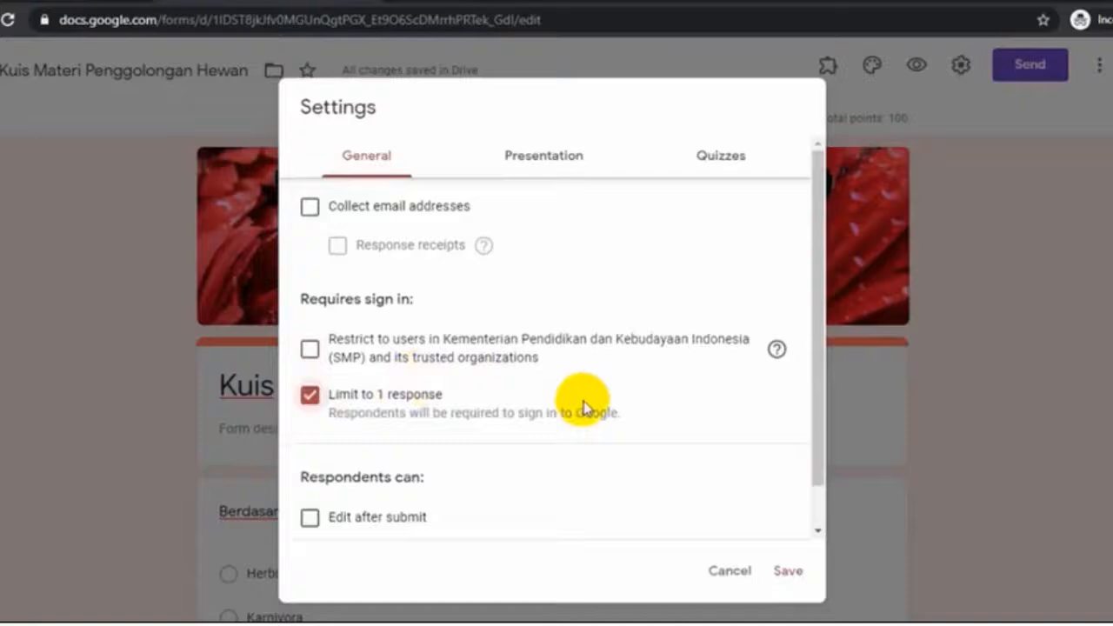
Try letting respondents edit after submit and see summary charts and text responses, turning each option off again.
scroll(583, 402, down, 1)
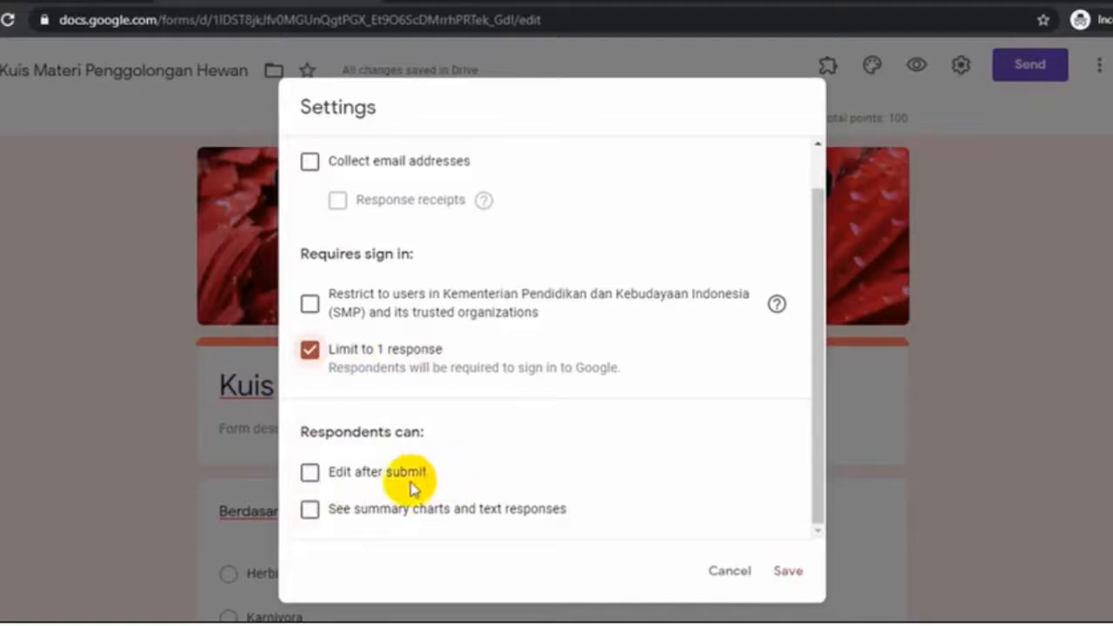
click(313, 478)
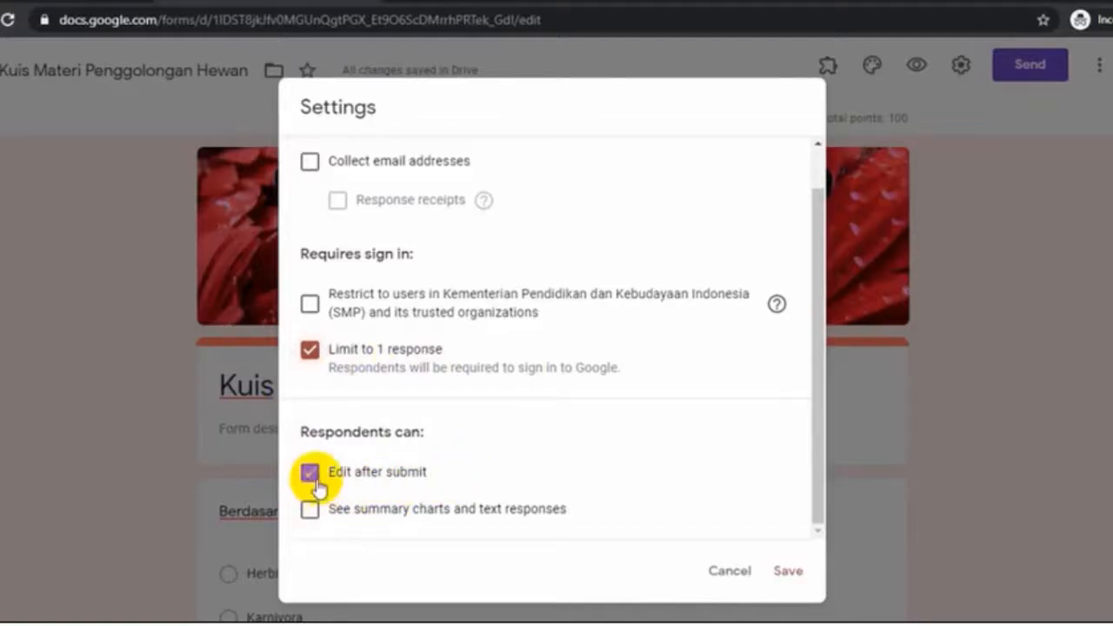
click(310, 473)
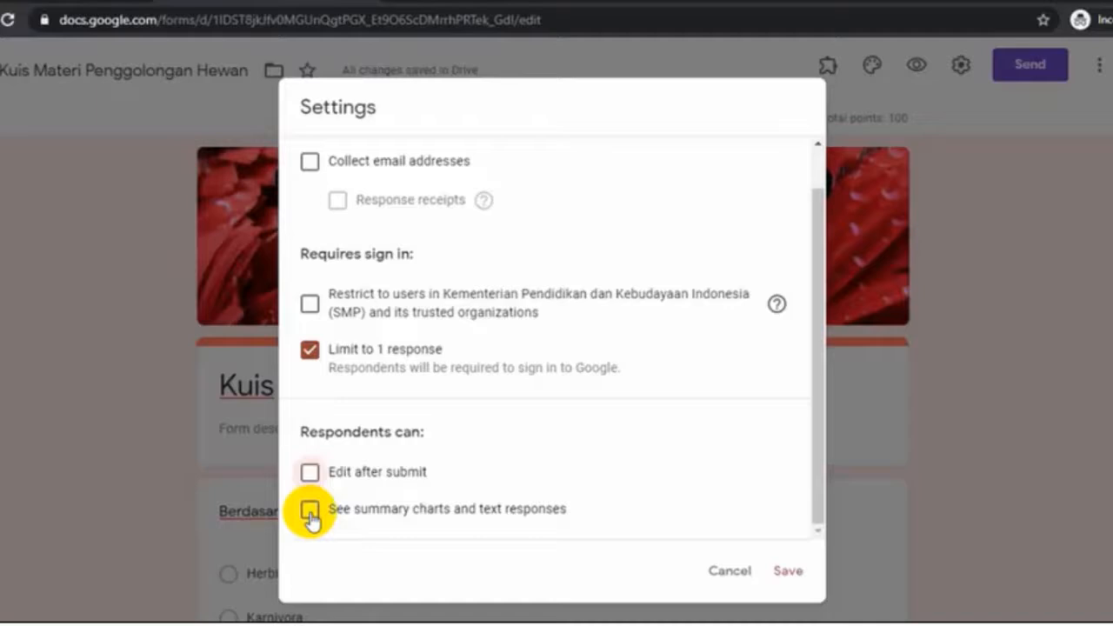
click(310, 509)
click(309, 511)
scroll(648, 473, up, 1)
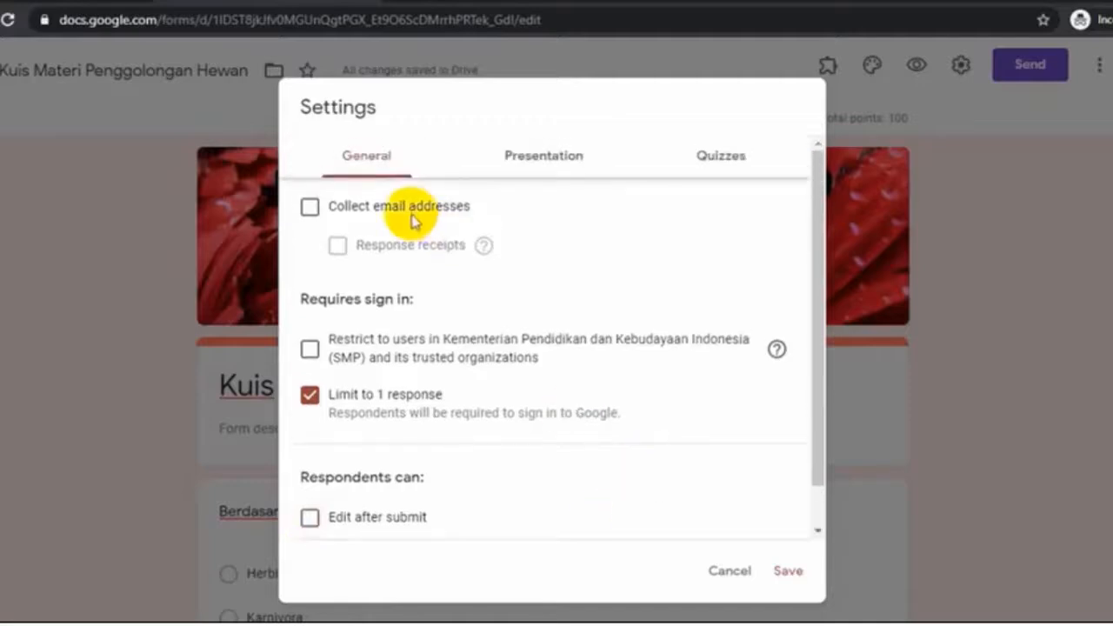
Enable the progress bar and shuffled question order in the quiz's presentation settings.
click(563, 159)
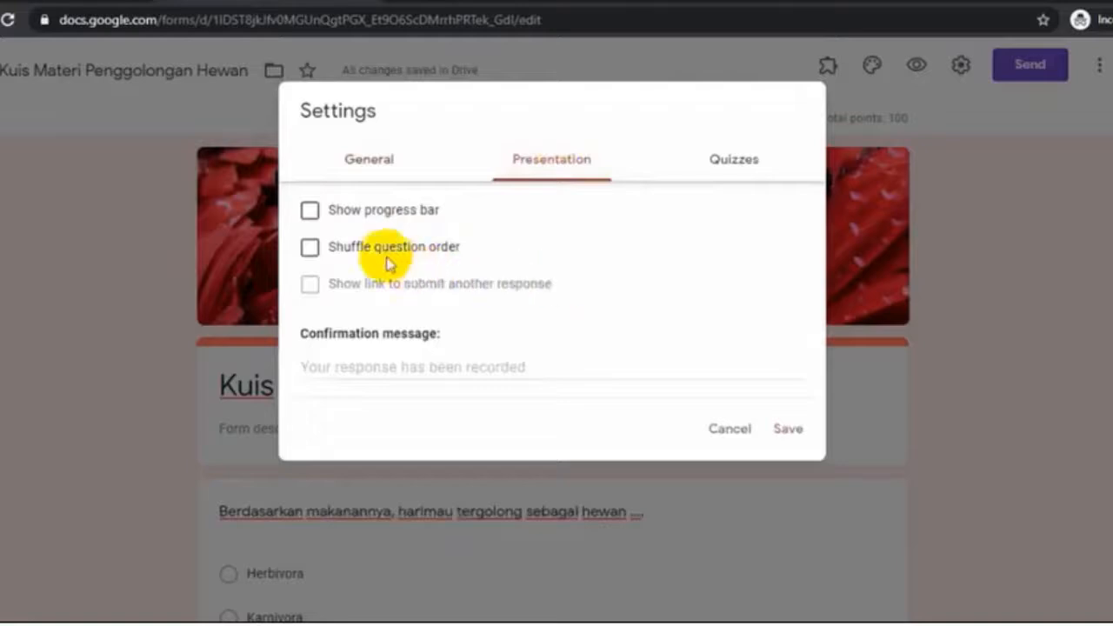
click(310, 224)
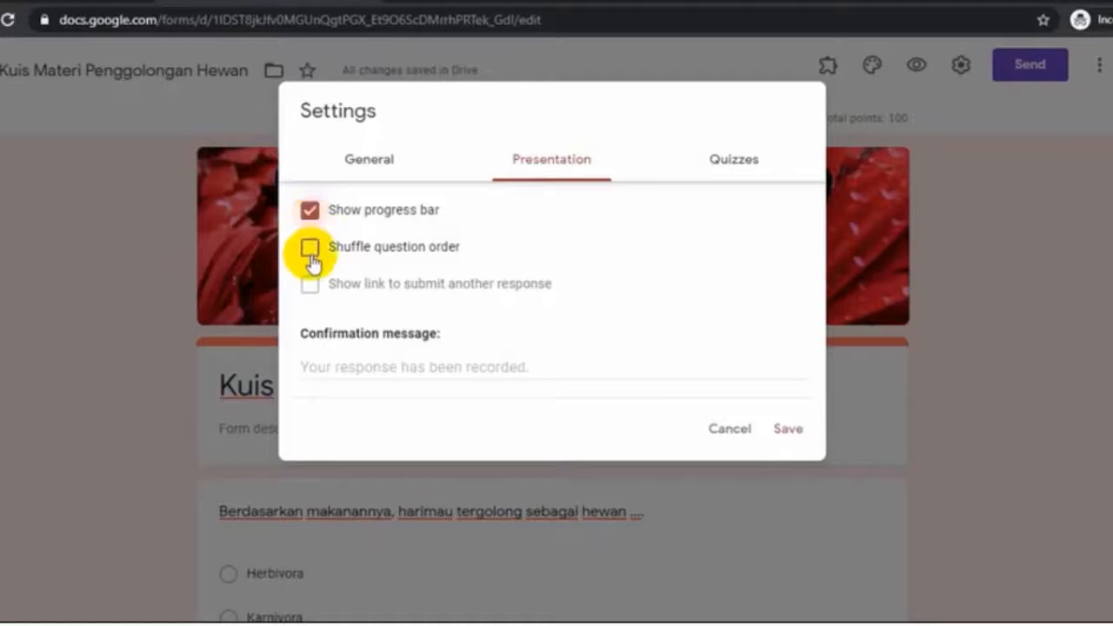
click(309, 249)
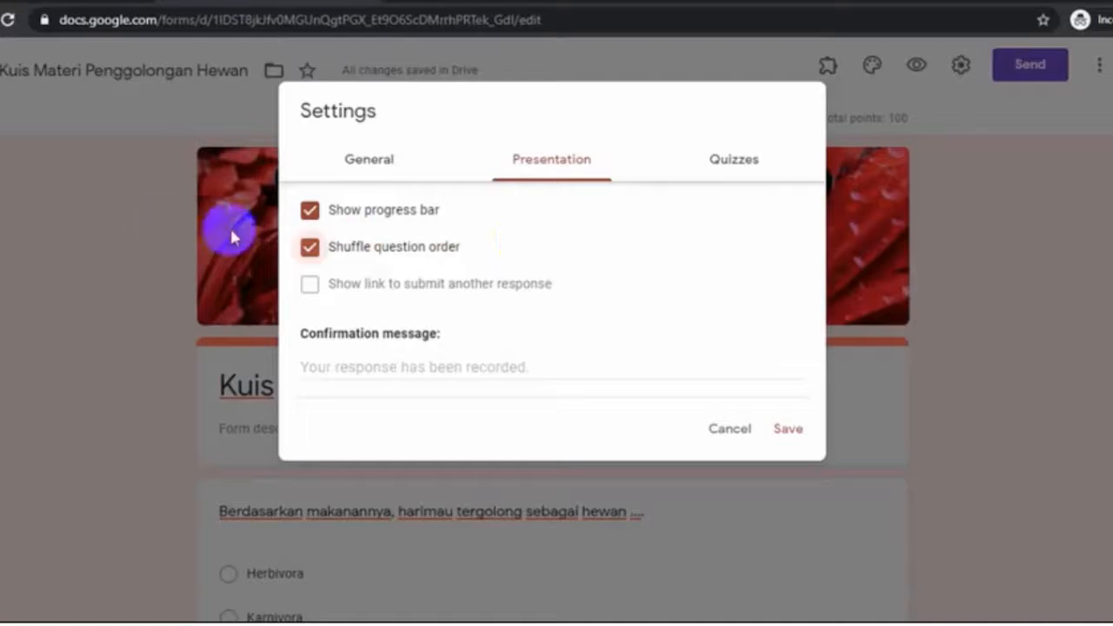
click(308, 249)
click(310, 211)
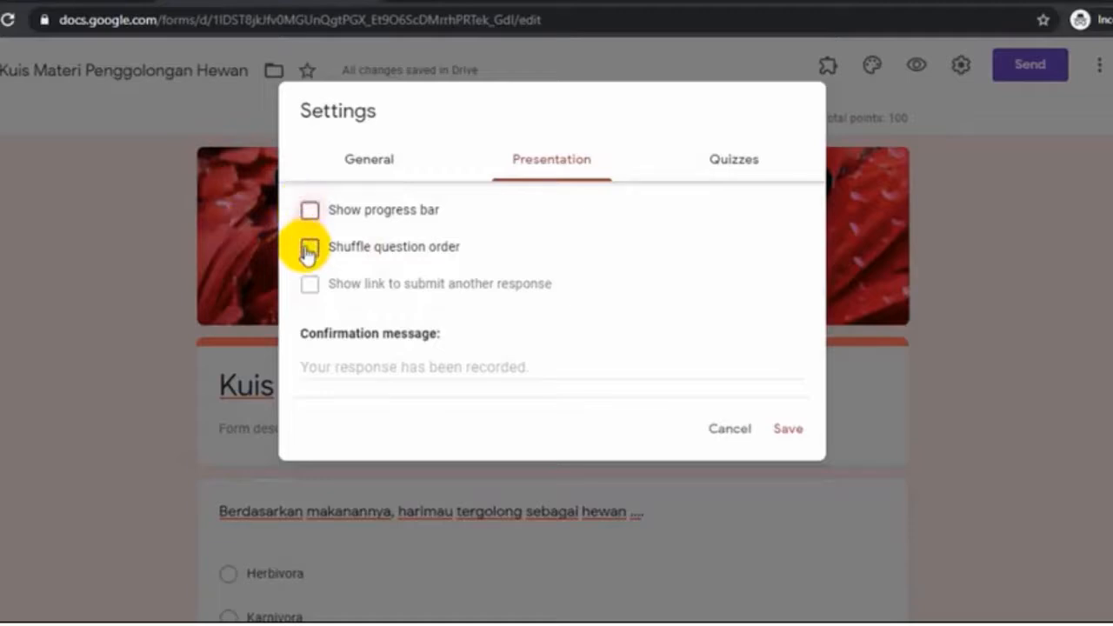
click(308, 248)
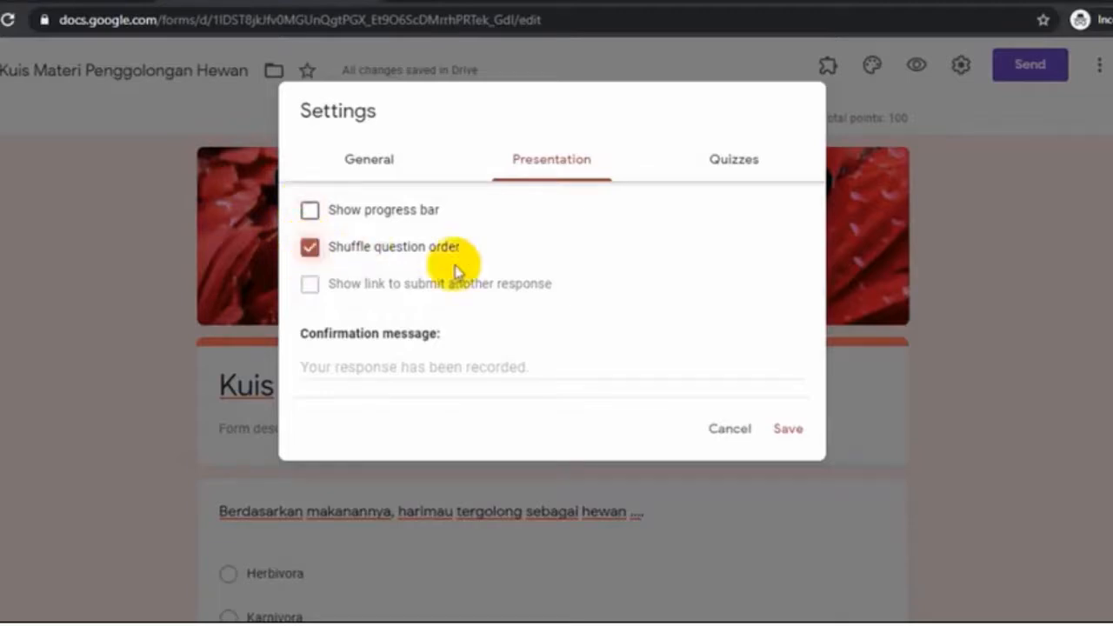
click(309, 210)
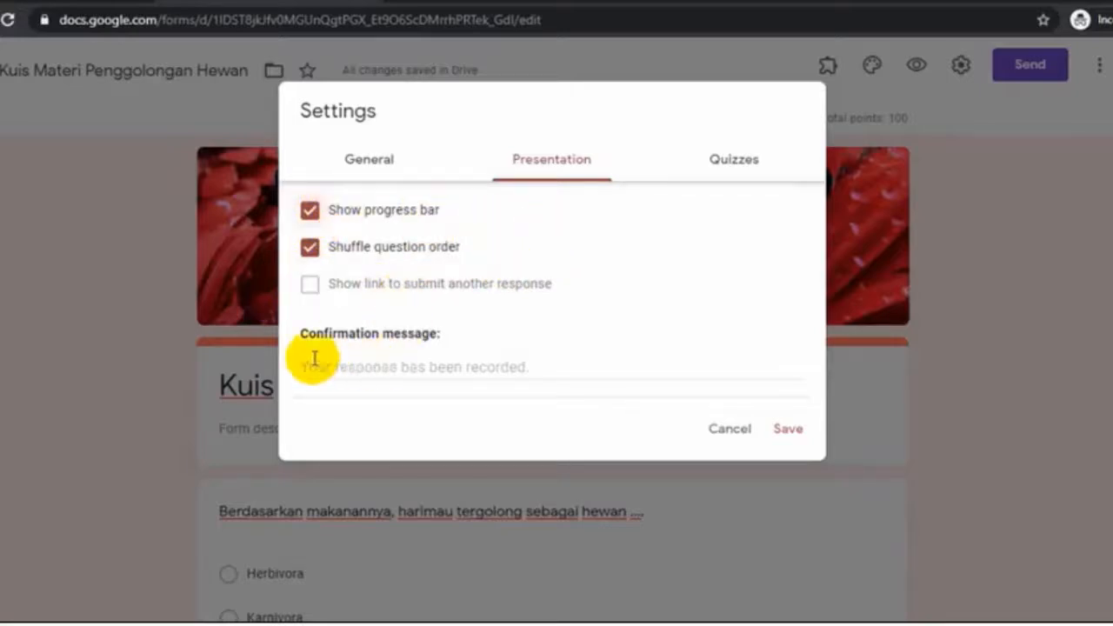
Set the confirmation message to "Terima kasih," followed by a blank line and "Salam sehat dan semangat!".
click(413, 358)
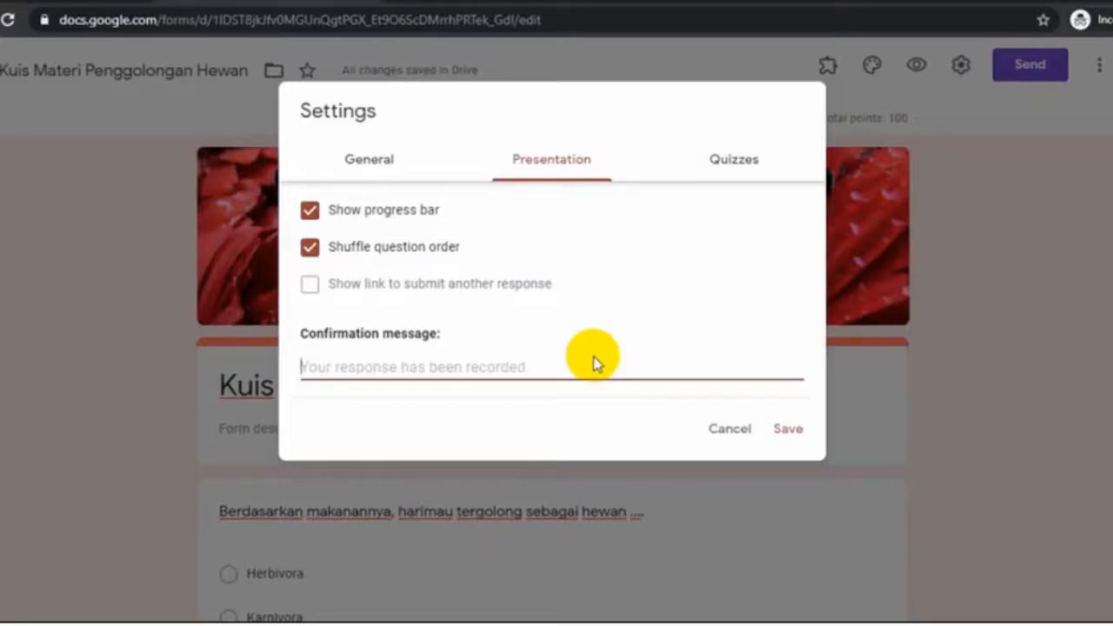
text(Terima )
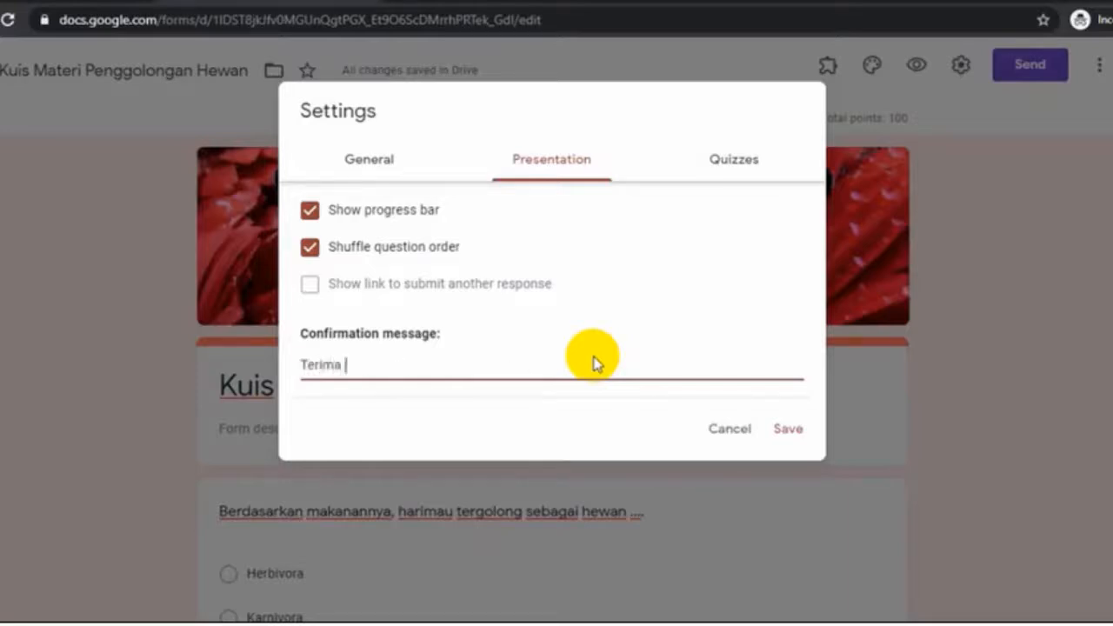
text(kasih,)
key(Return)
key(Return)
text(Sal)
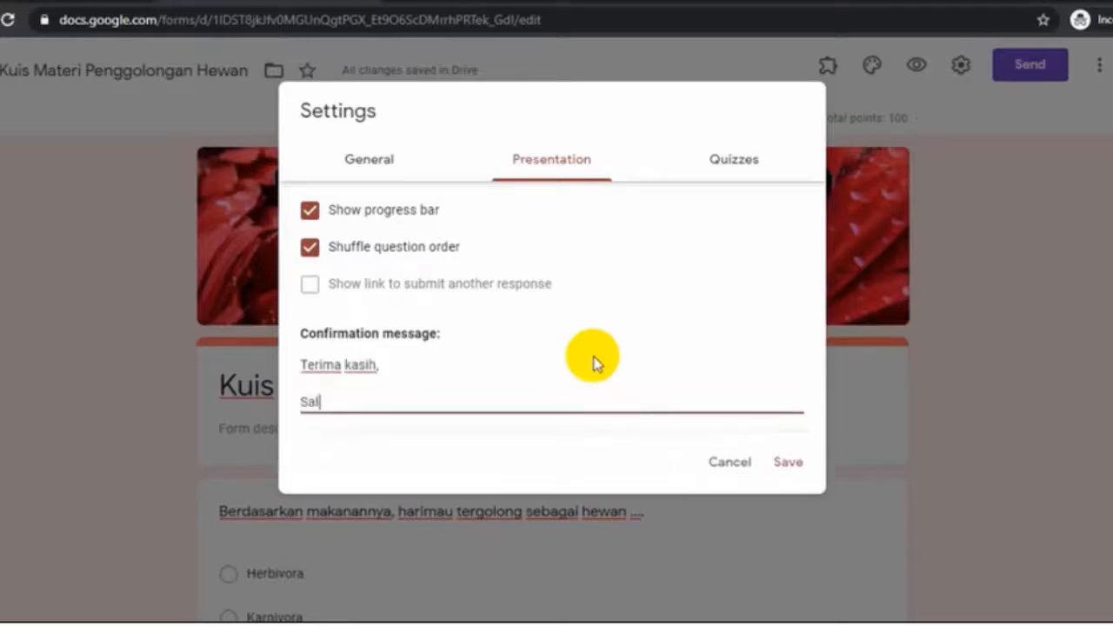
text(am sehat dan semangat!)
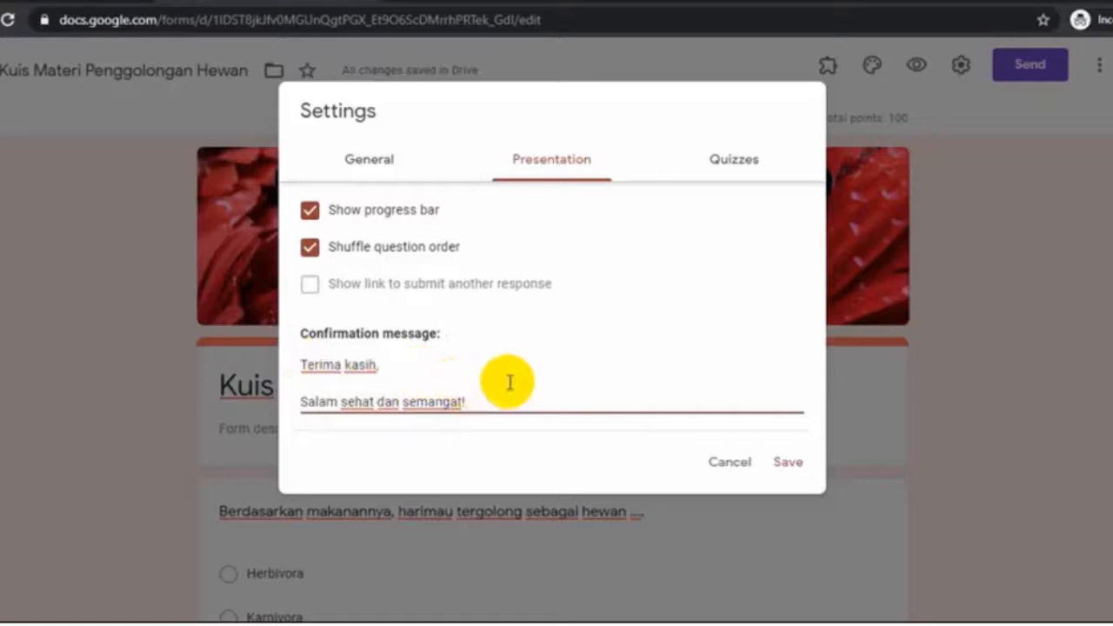
In the quiz options, turn respondents' view of missed questions, correct answers and point values off and back on.
click(733, 171)
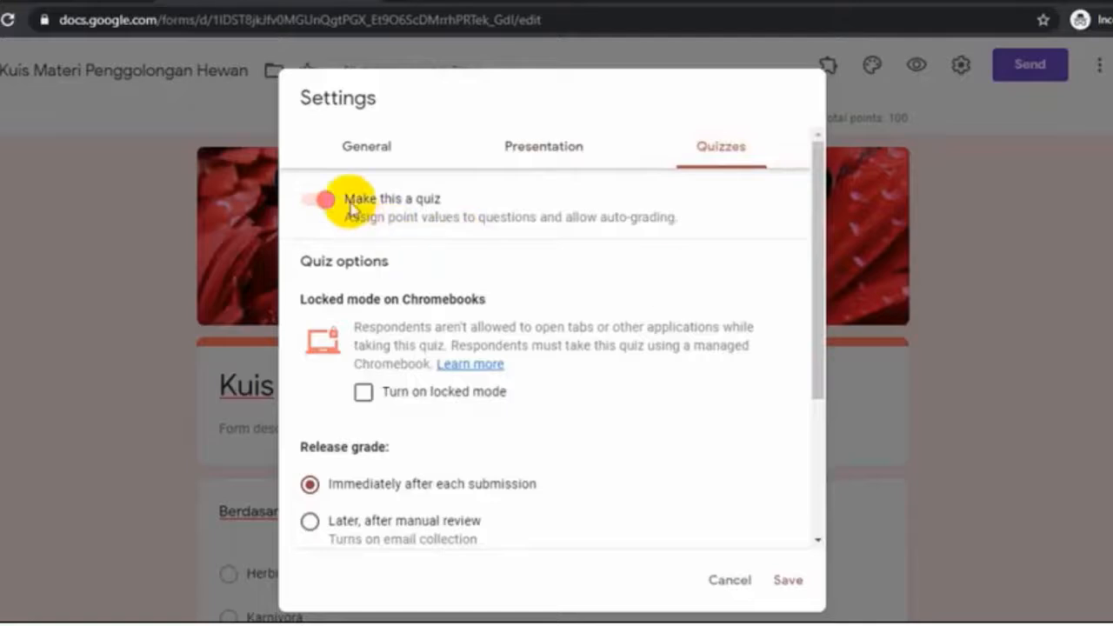
scroll(380, 456, down, 3)
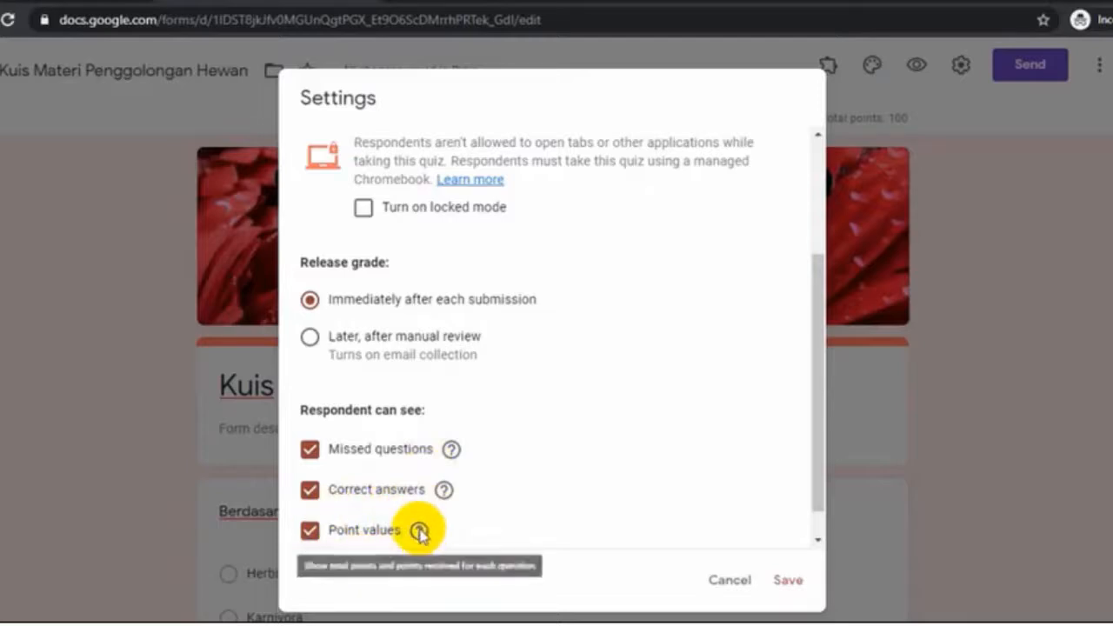
click(309, 450)
click(310, 490)
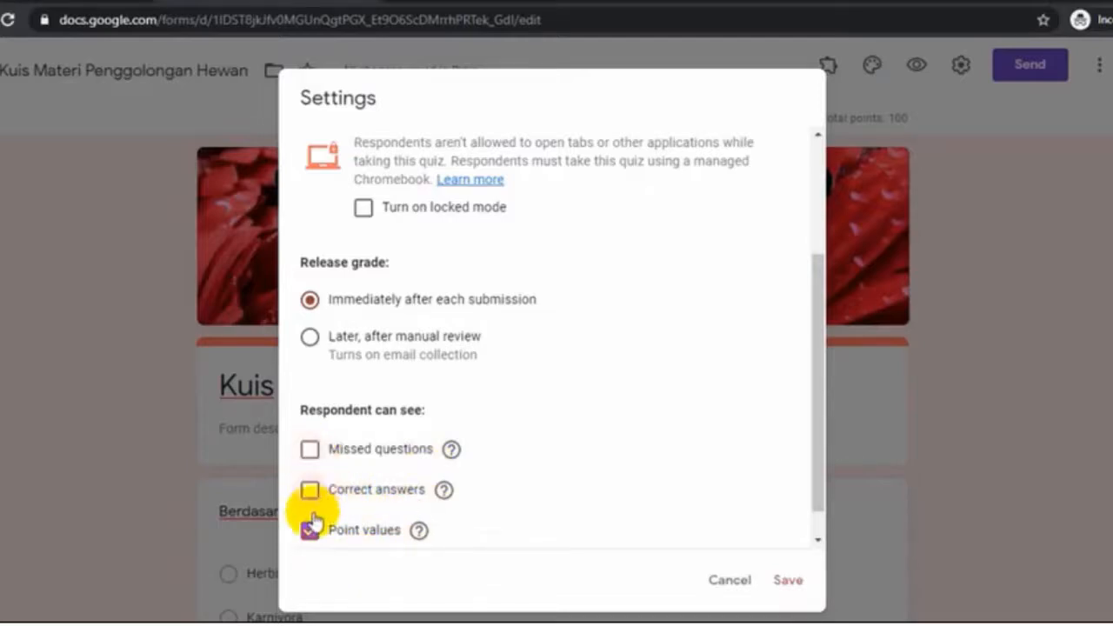
click(308, 529)
click(311, 488)
click(309, 449)
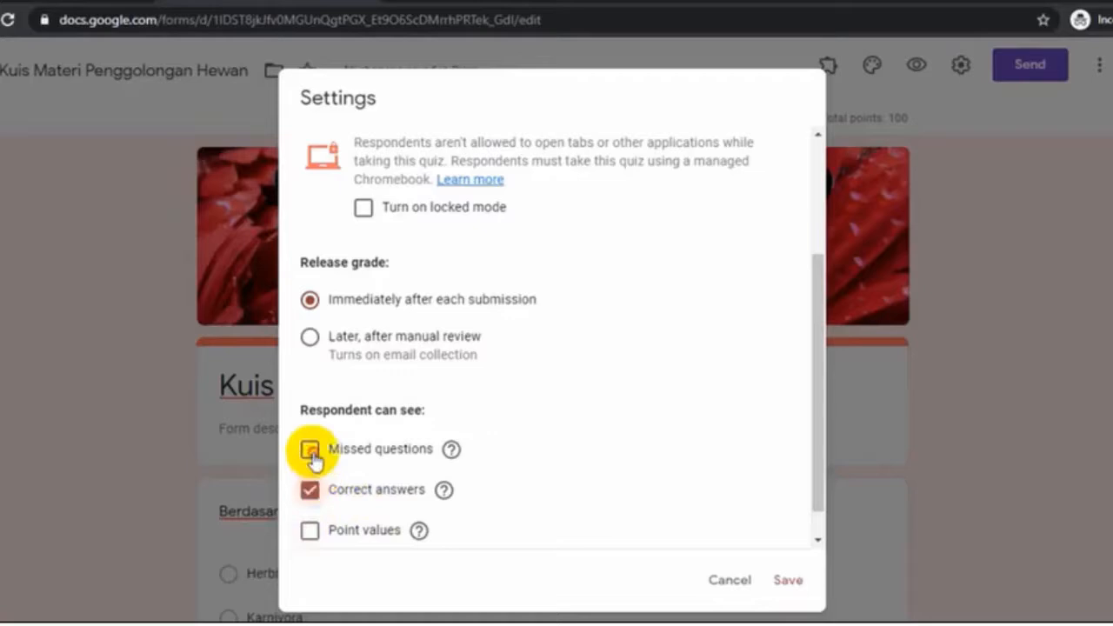
click(310, 530)
scroll(611, 346, up, 1)
scroll(611, 346, up, 2)
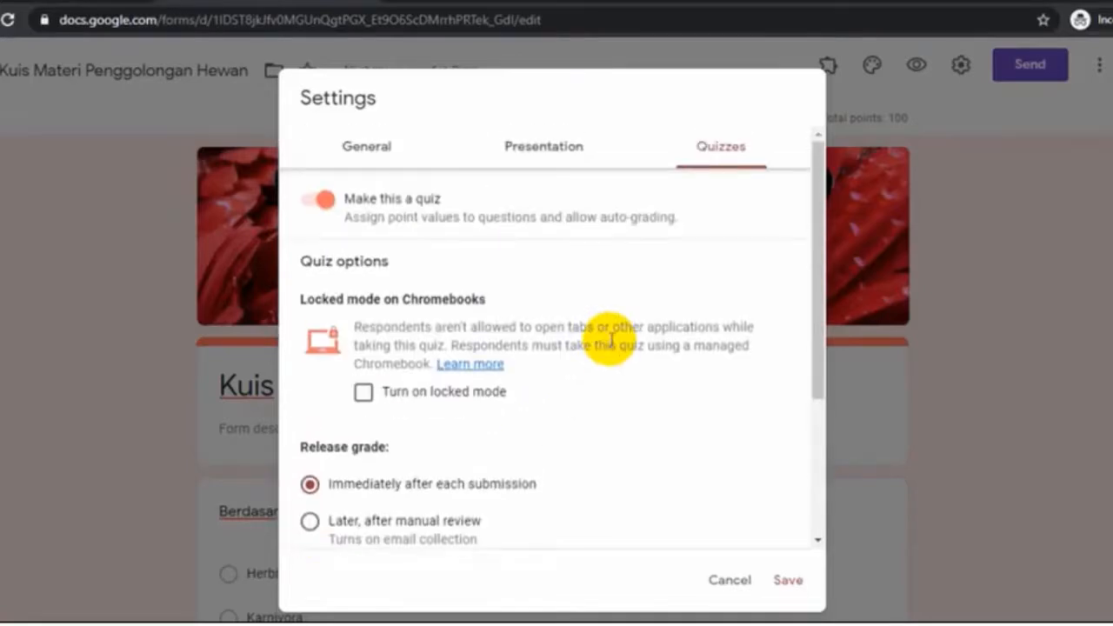
Save the quiz settings and open a preview of the quiz.
scroll(620, 340, down, 4)
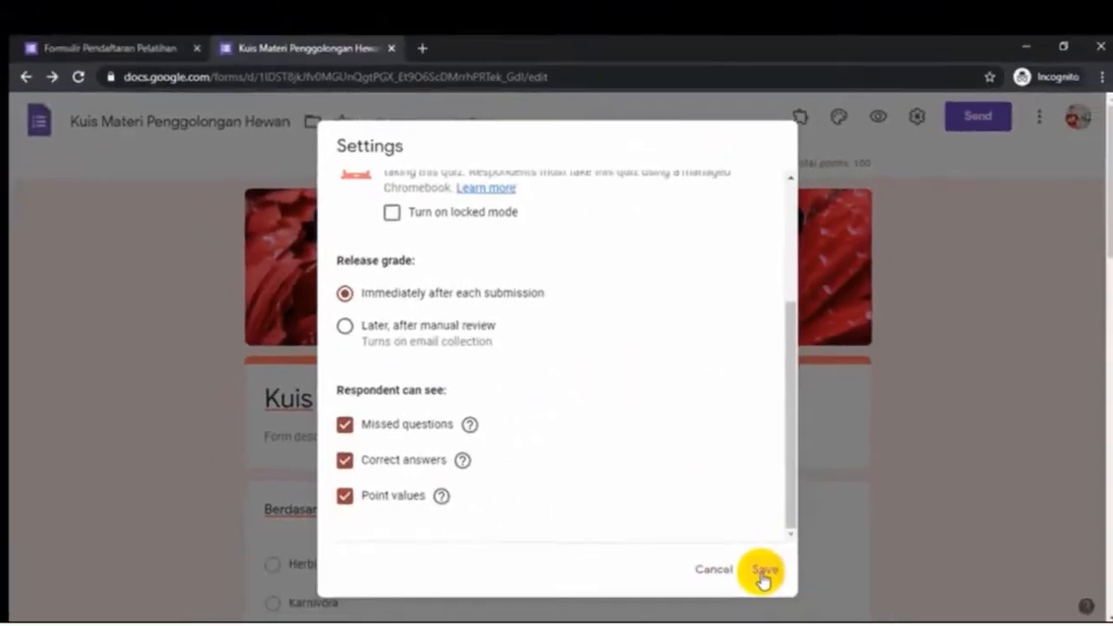
click(794, 585)
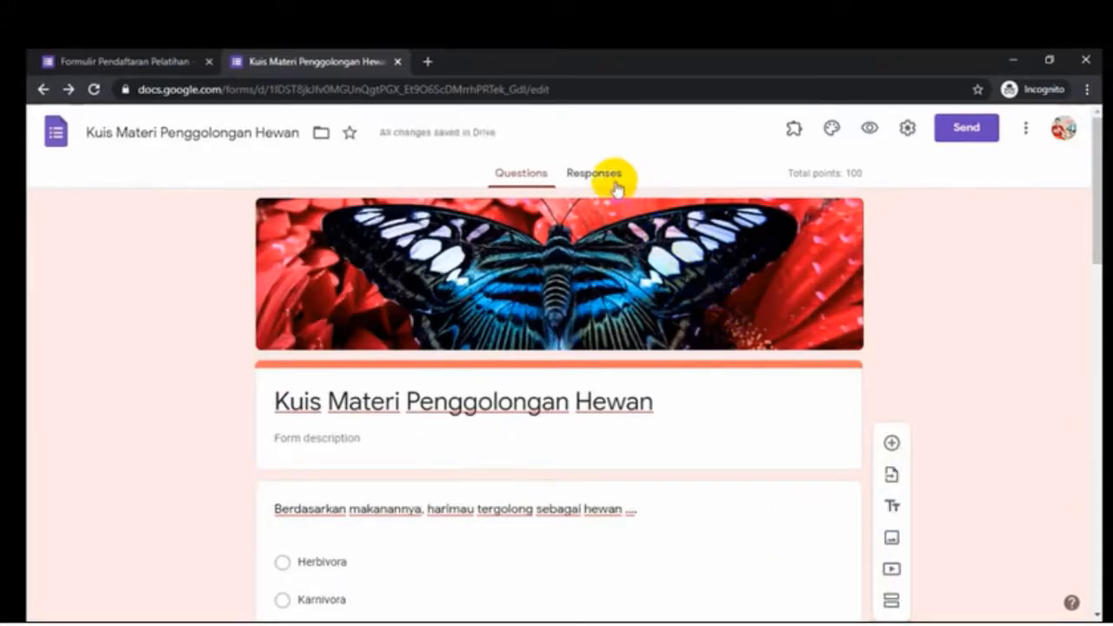
click(870, 129)
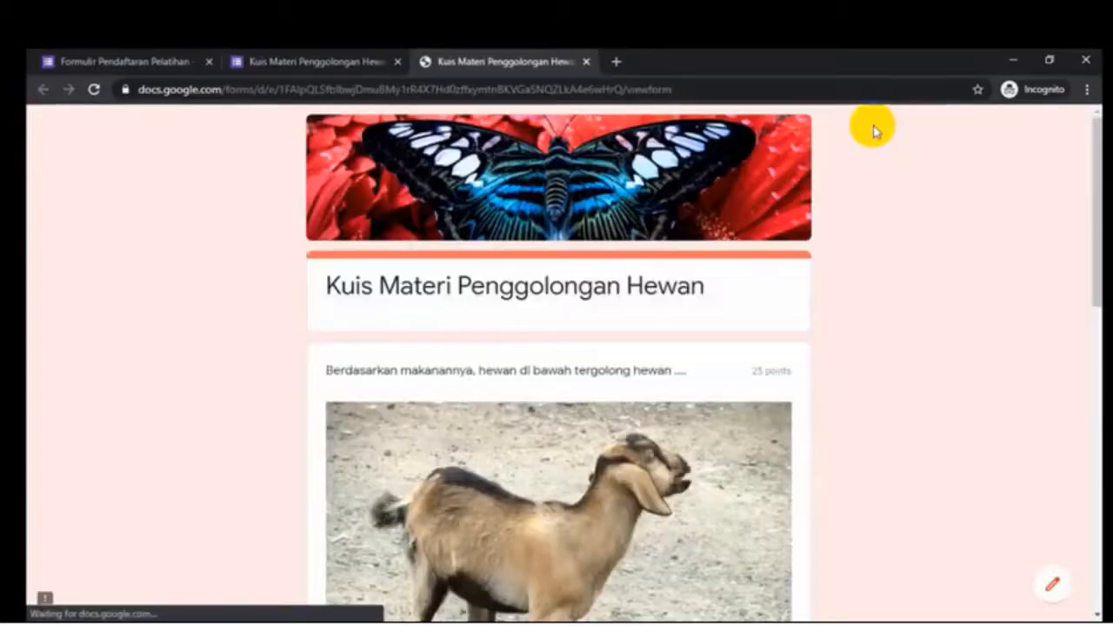
In the preview, answer the goat picture question with Herbivora and the harimau question with Karnivora.
scroll(727, 249, down, 5)
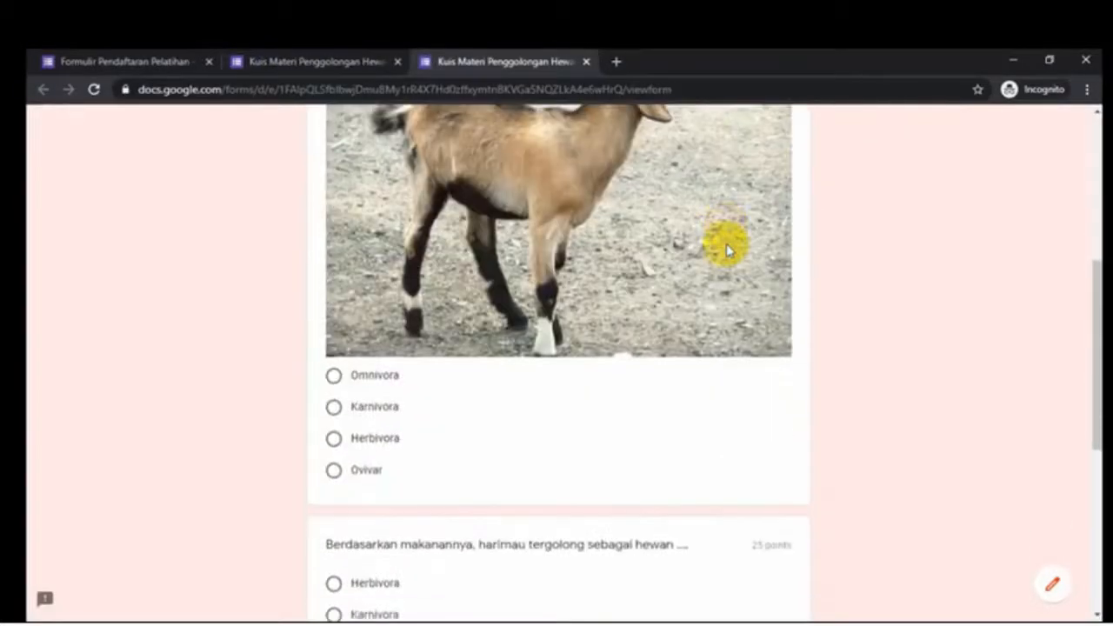
scroll(666, 399, up, 3)
scroll(669, 374, down, 2)
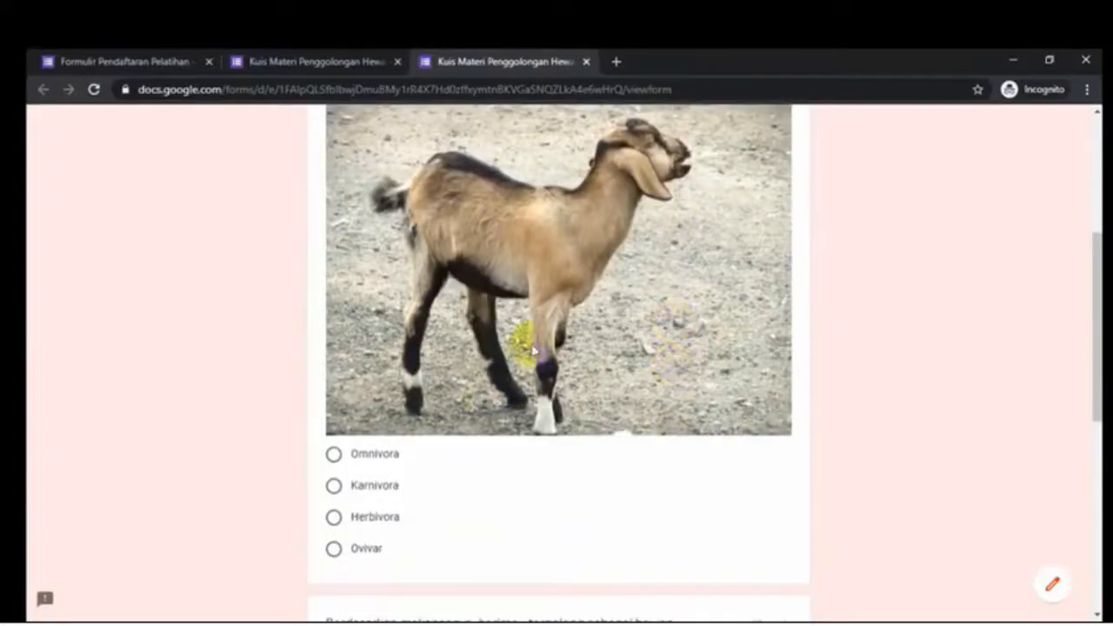
click(383, 516)
scroll(582, 450, down, 4)
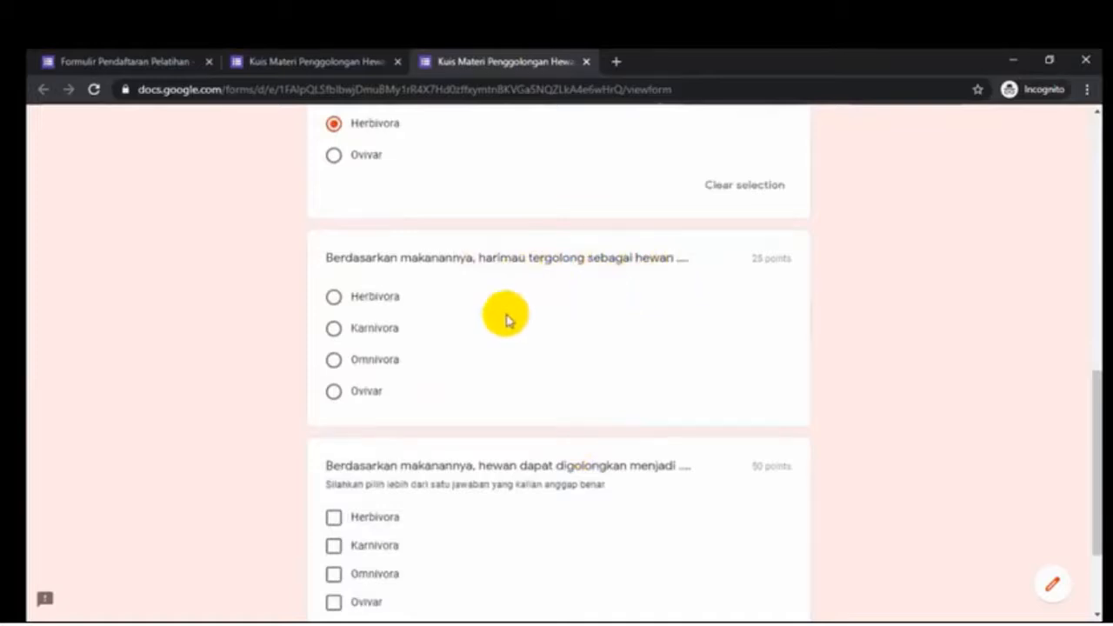
click(372, 331)
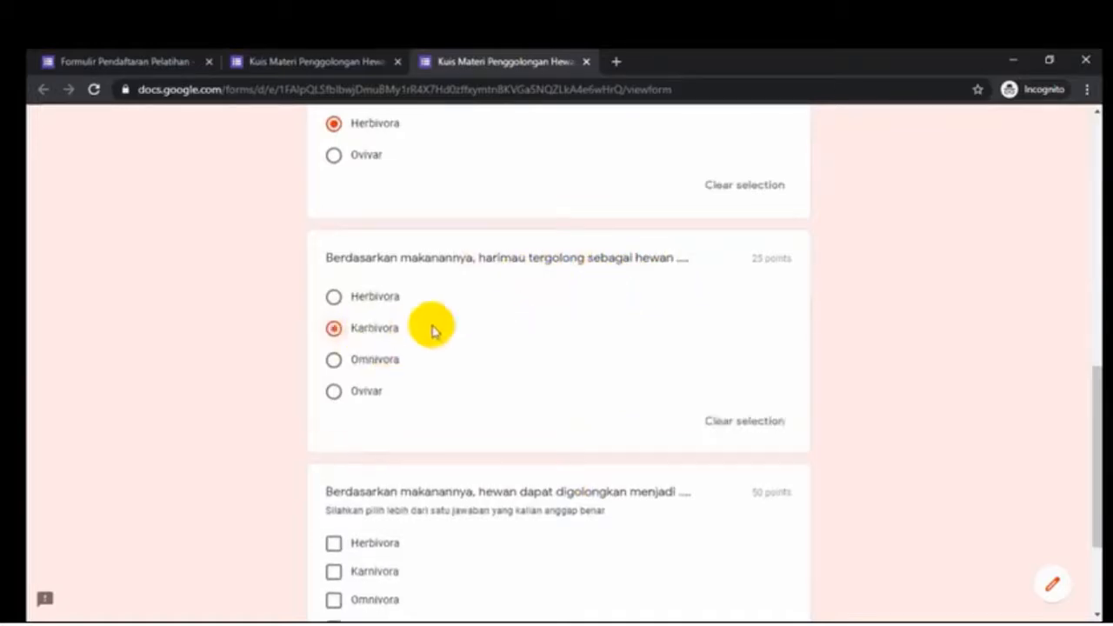
scroll(551, 319, down, 2)
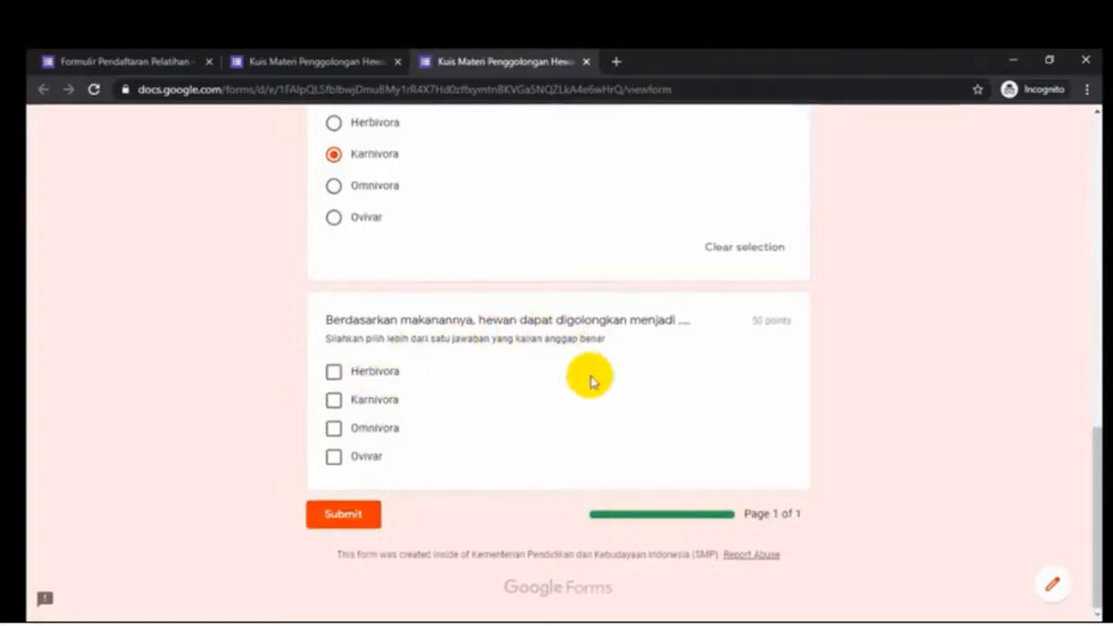
Answer the multiple-answer question with Herbivora, Karnivora and Omnivora, and submit the quiz.
click(334, 372)
click(334, 399)
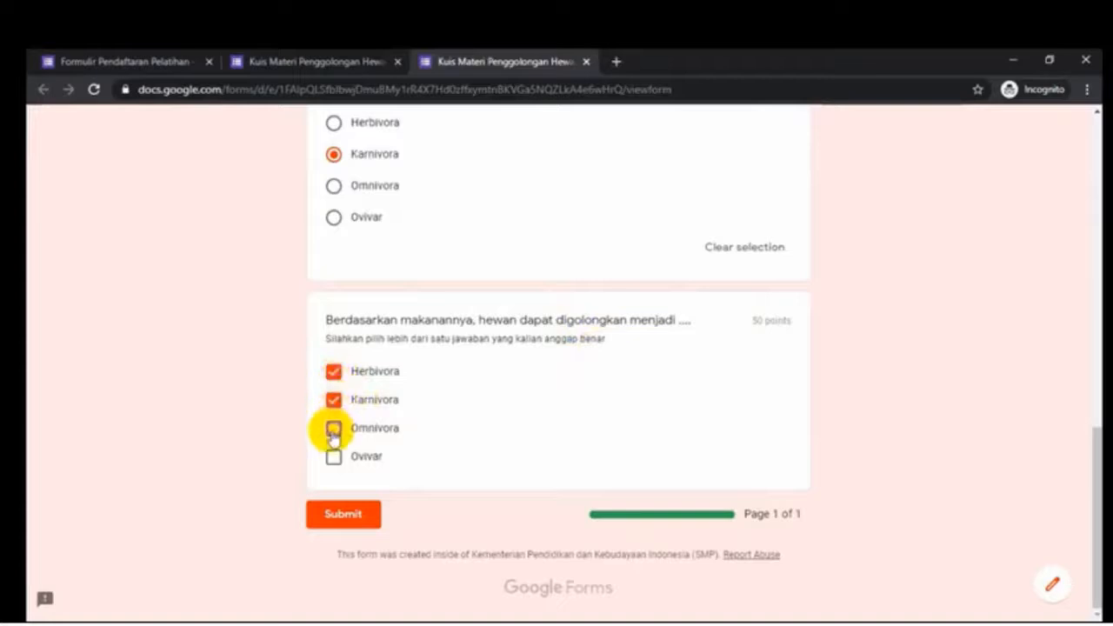
click(333, 429)
click(345, 515)
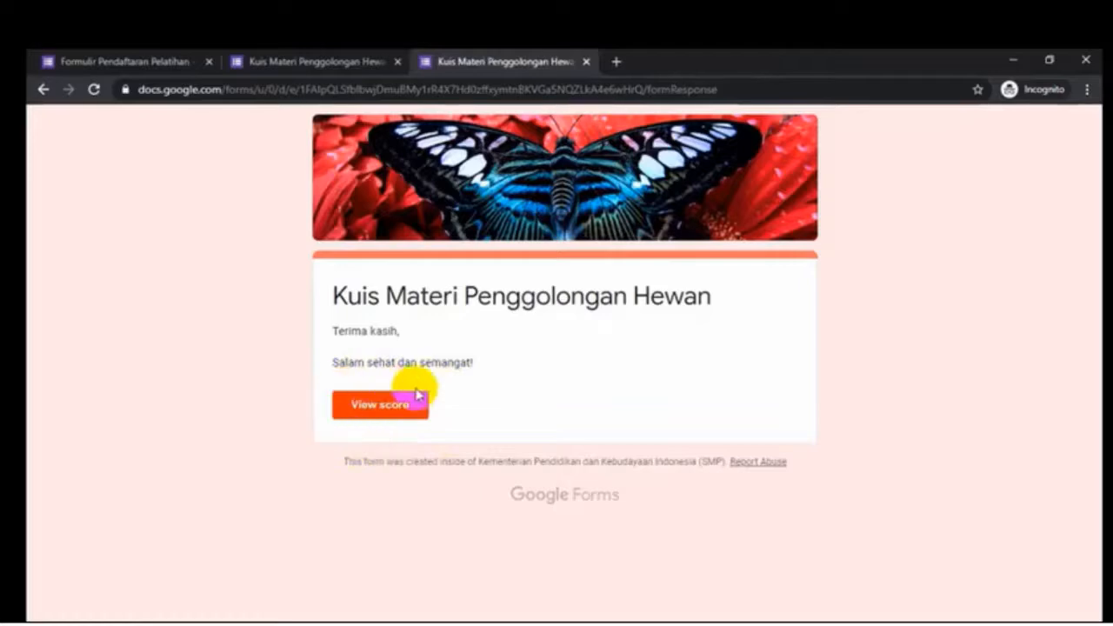
View the score of the submitted quiz and examine the total points and the grading of each question.
click(380, 407)
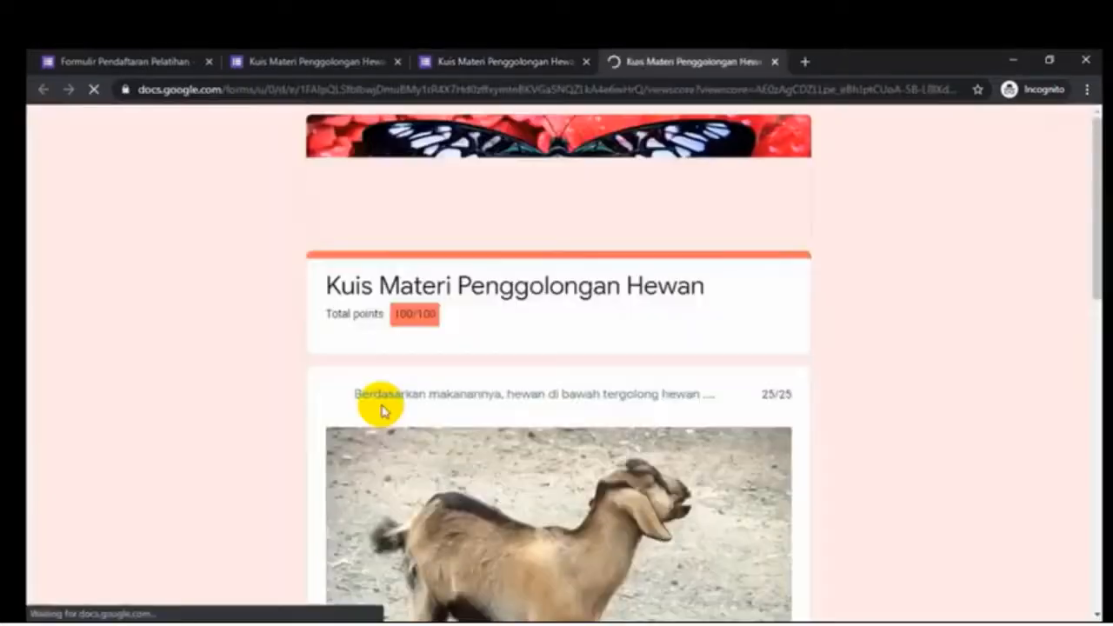
double_click(393, 320)
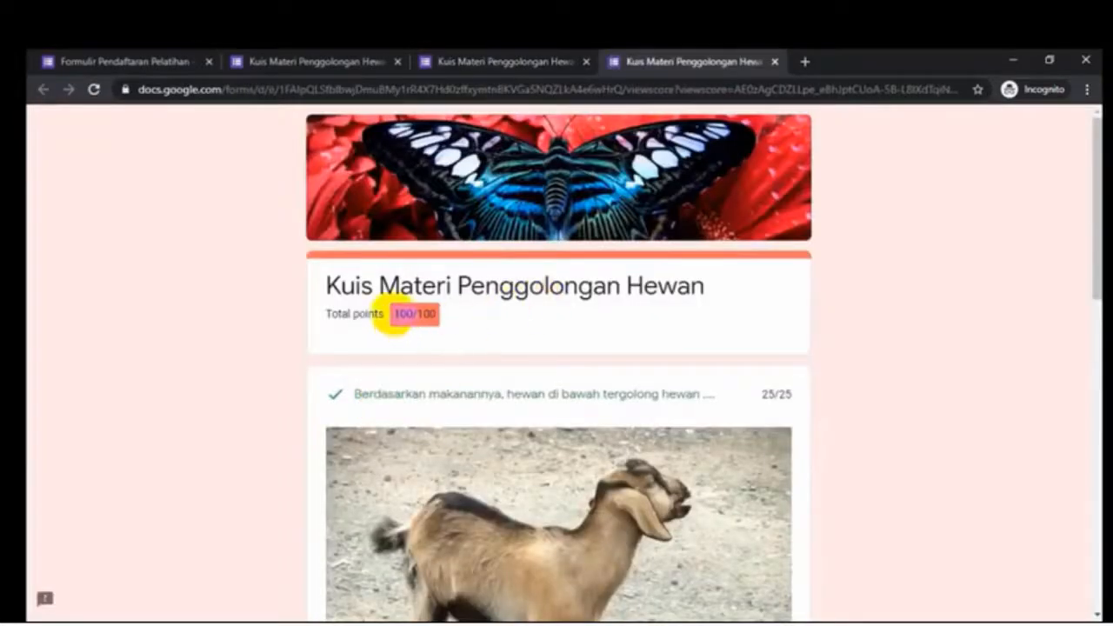
scroll(550, 331, down, 1)
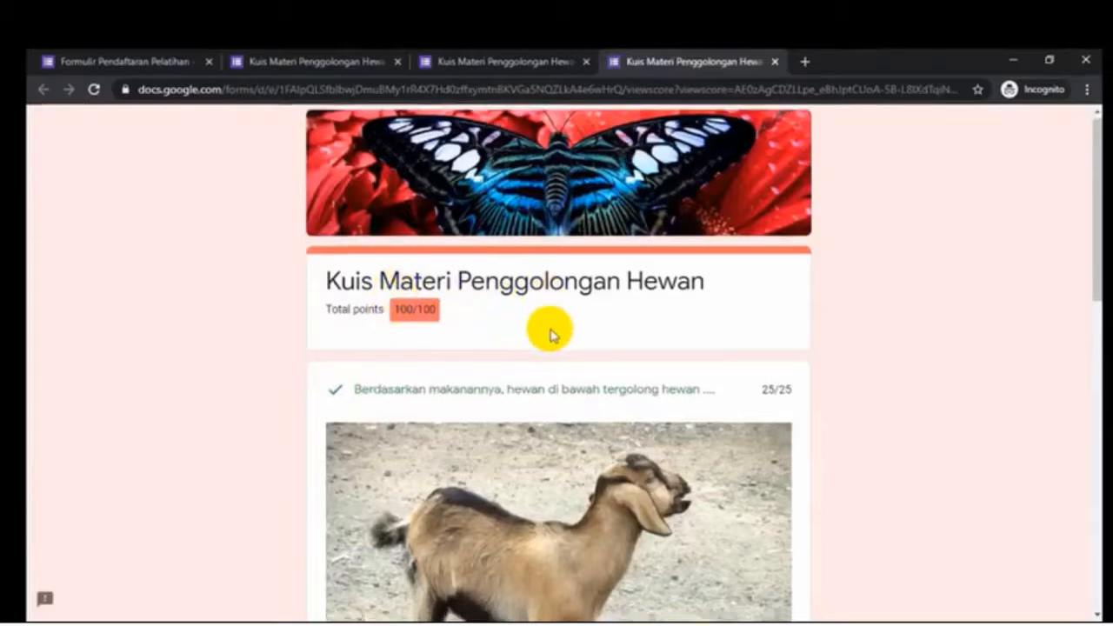
scroll(550, 335, down, 4)
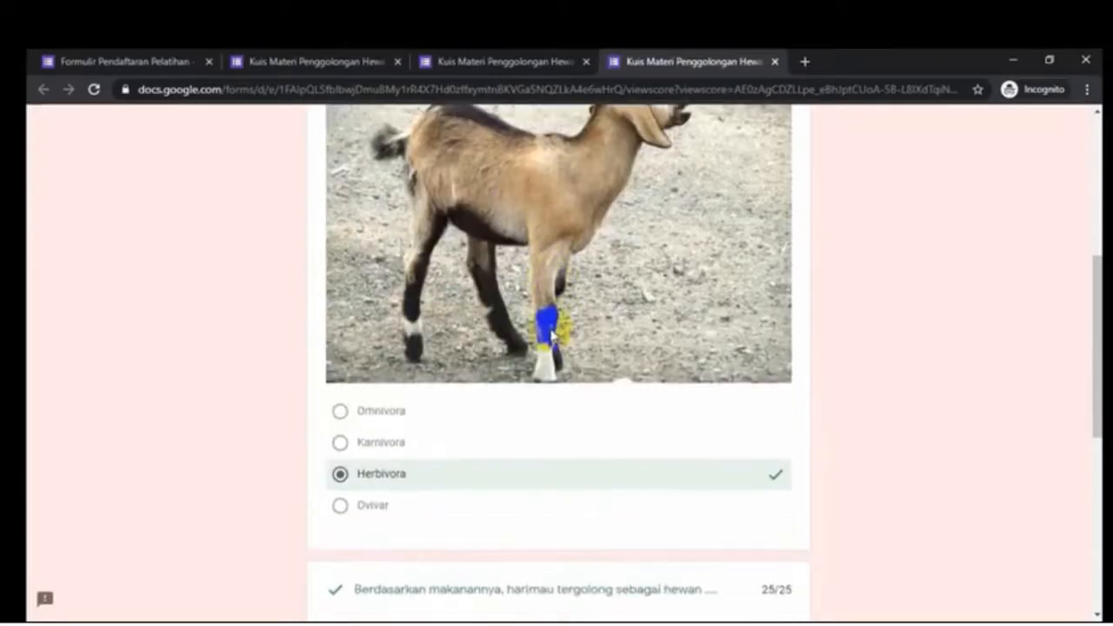
scroll(550, 335, up, 5)
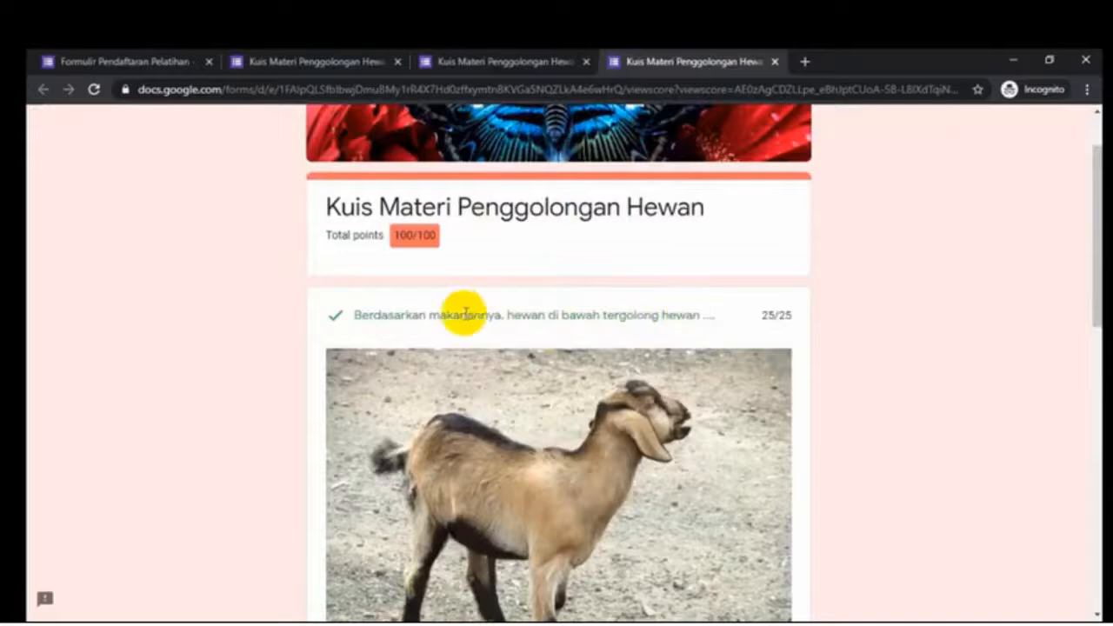
scroll(465, 315, down, 4)
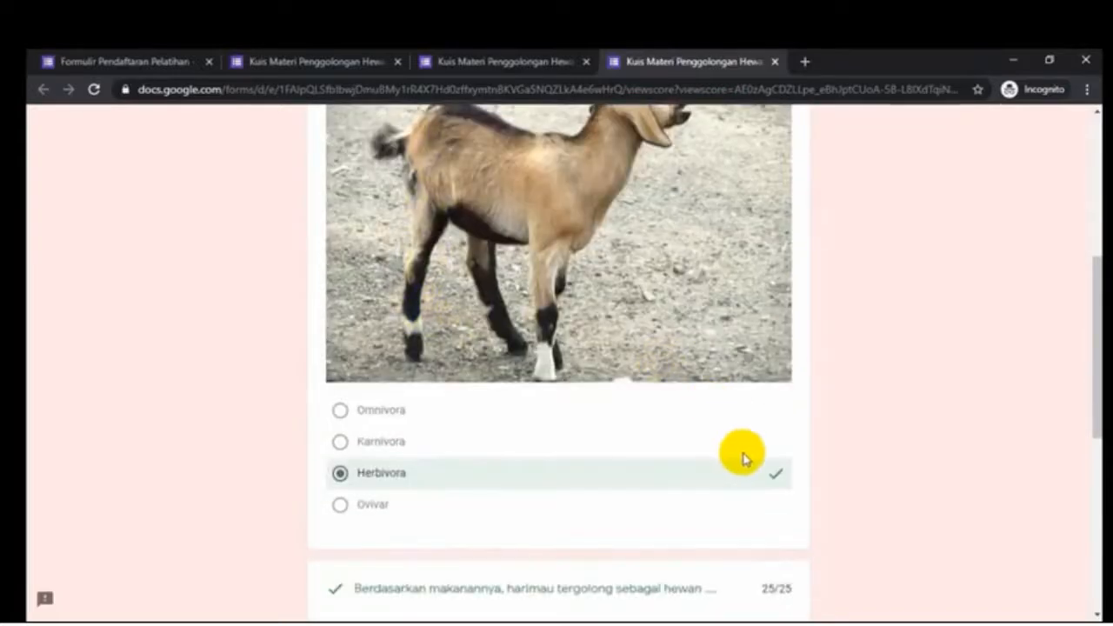
scroll(743, 458, down, 4)
scroll(778, 373, down, 2)
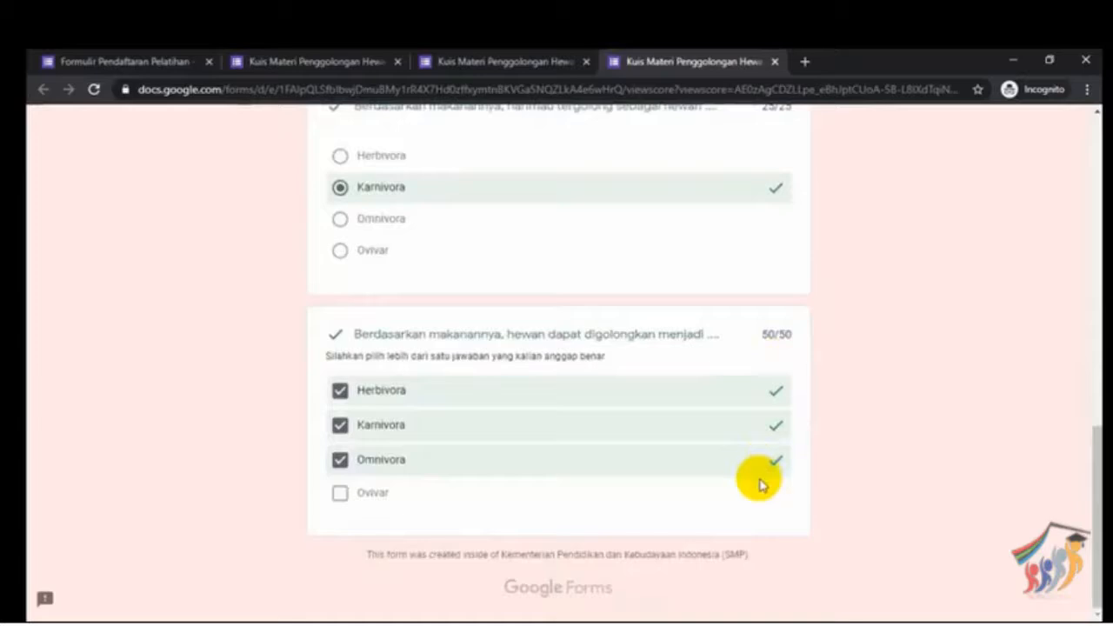
scroll(758, 484, up, 5)
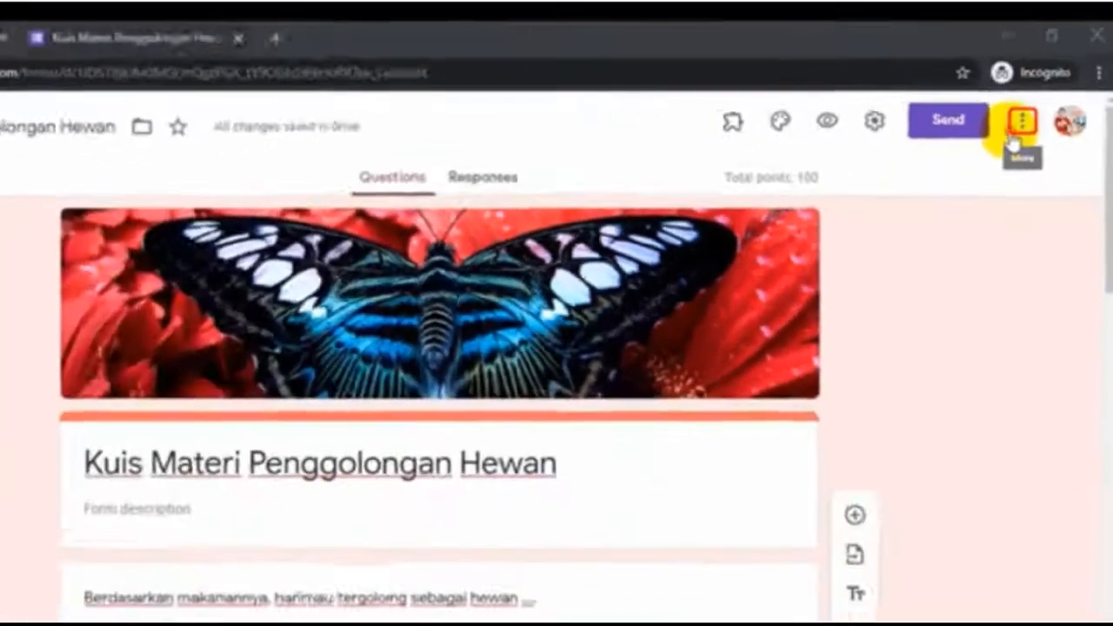
Add a collaborator by e-mail address as Editor of the quiz with notification, and confirm sharing outside the organization.
click(932, 233)
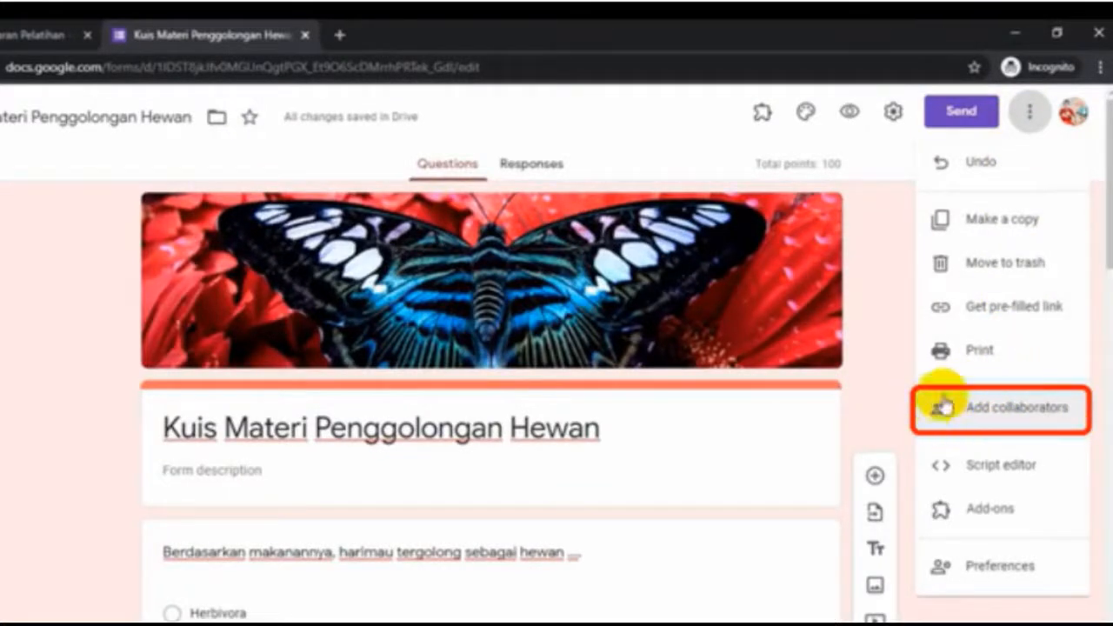
click(1050, 415)
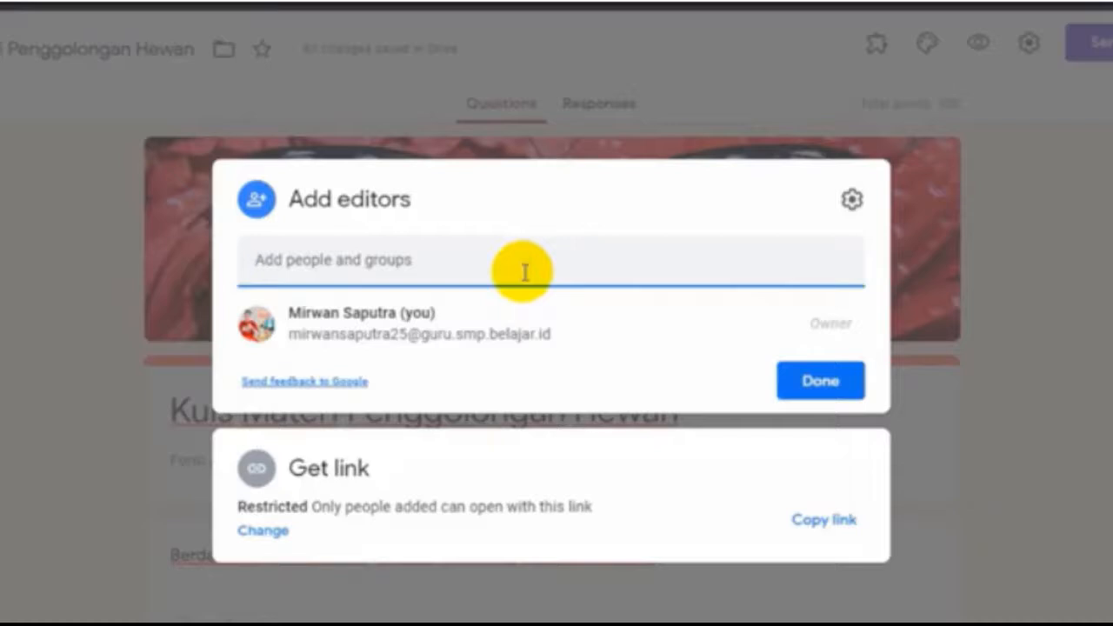
key(ctrl+v)
click(518, 342)
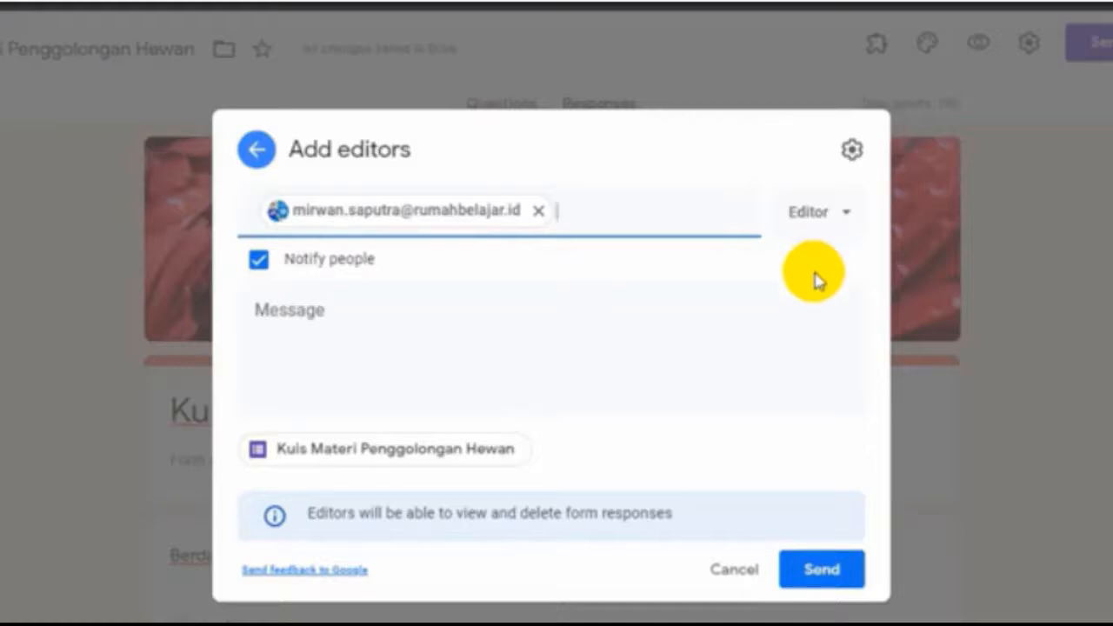
click(809, 574)
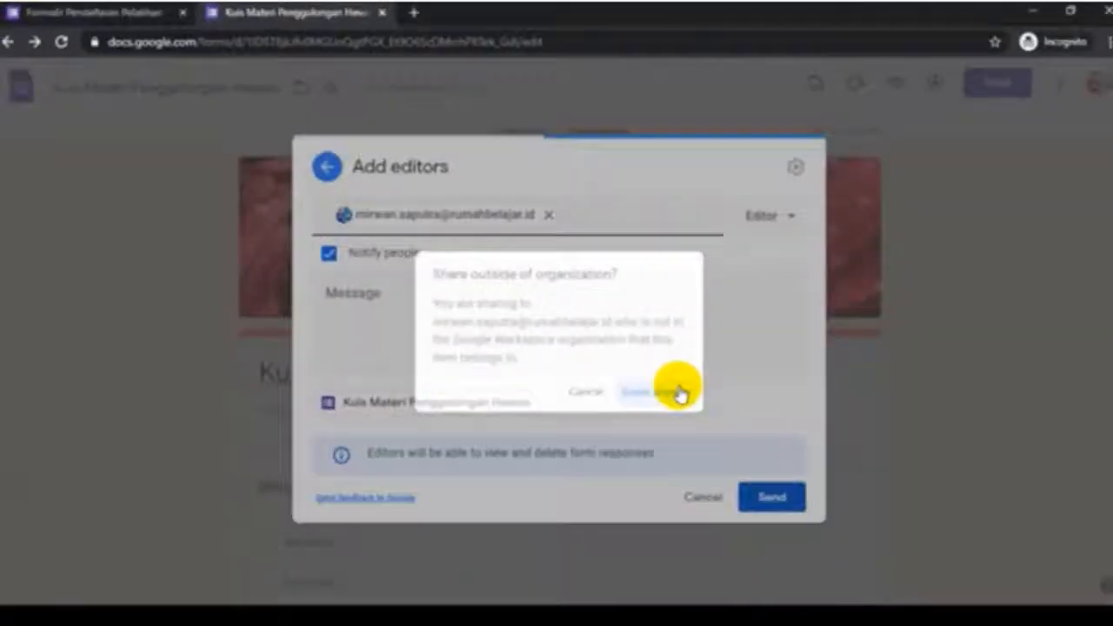
click(691, 431)
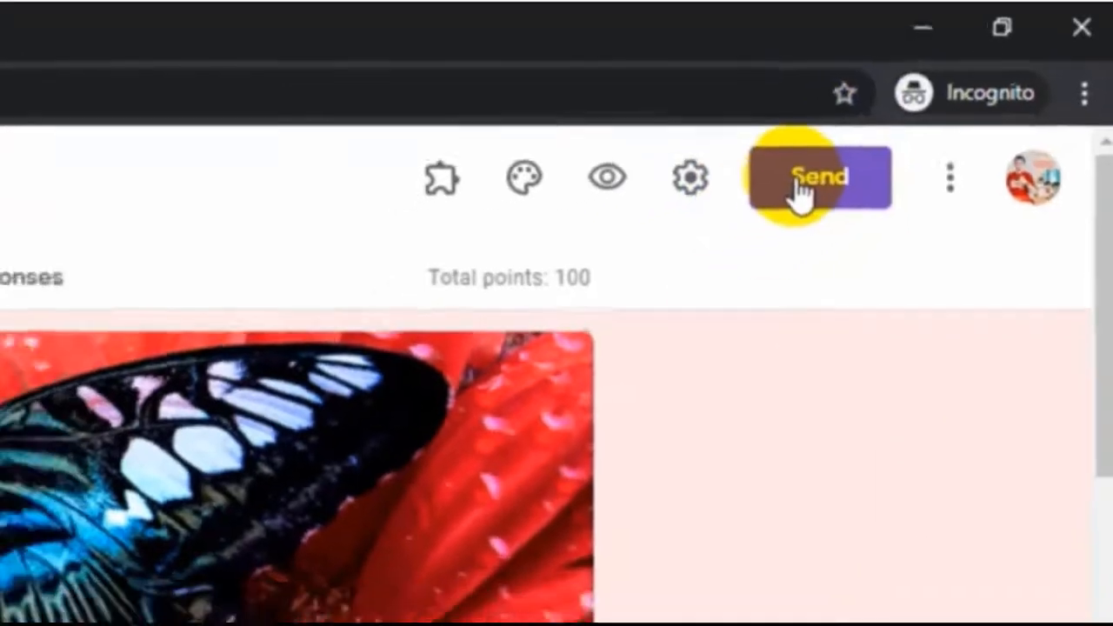
Examine the form's sending options for e-mail, link and embedded HTML.
click(772, 204)
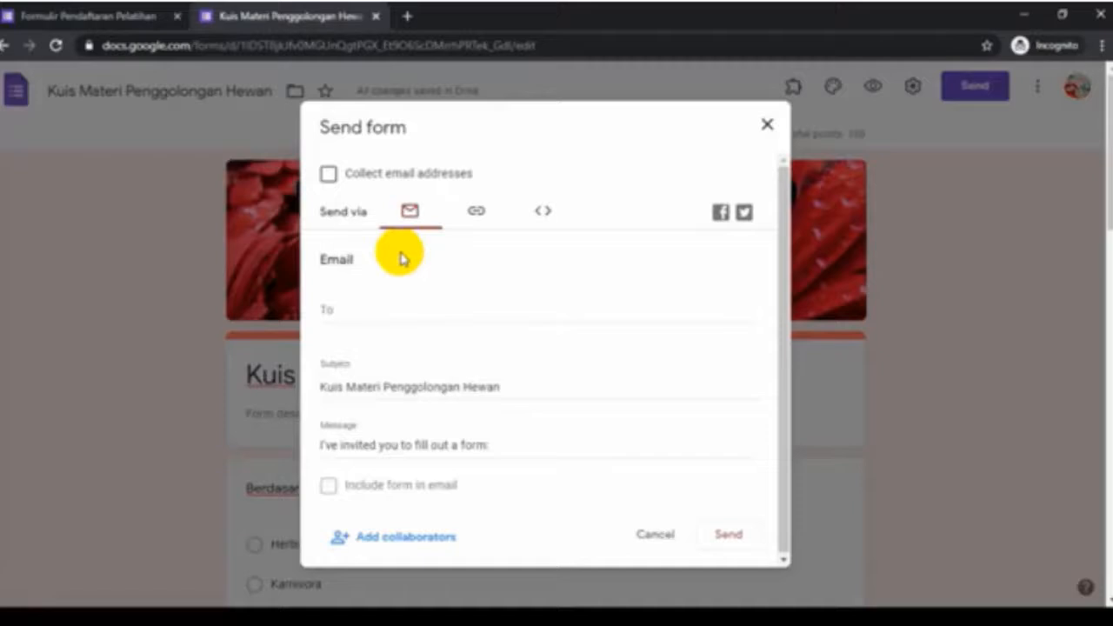
click(344, 309)
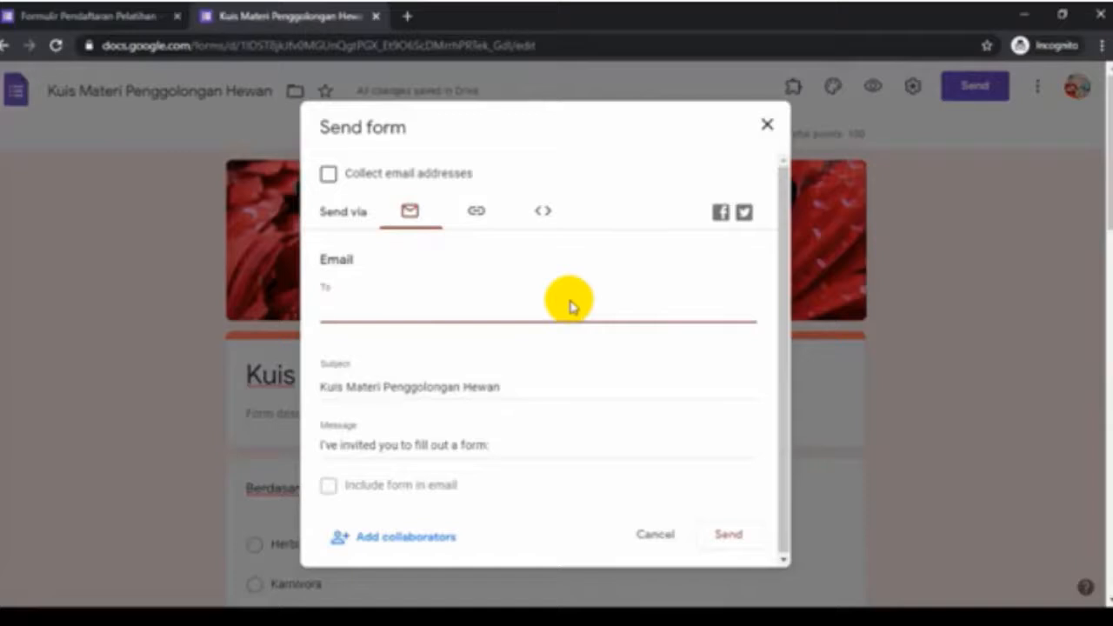
click(476, 212)
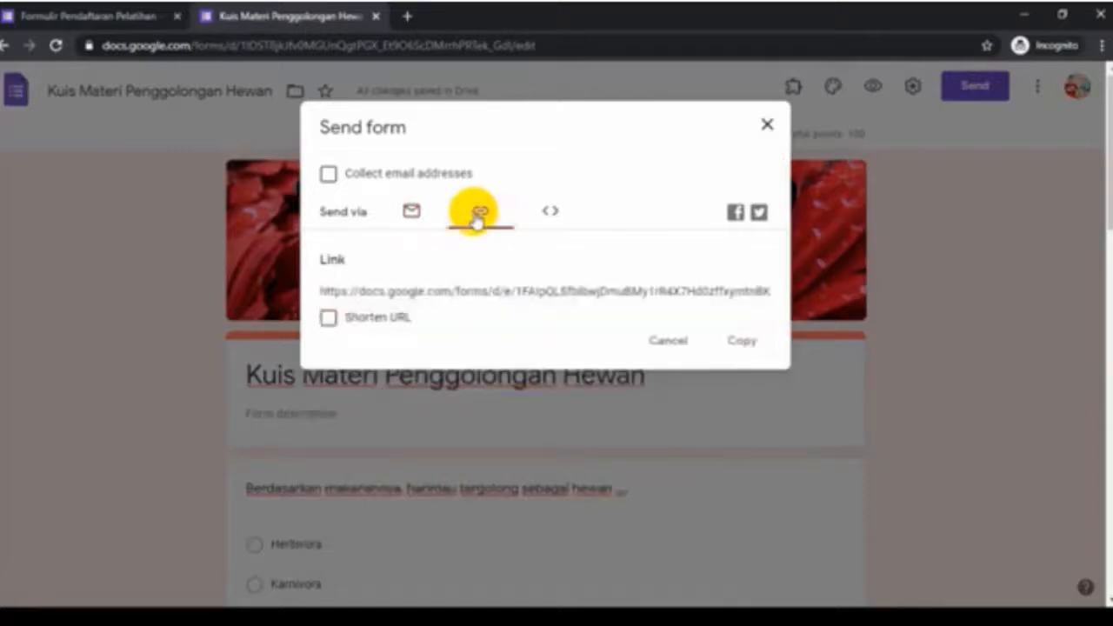
click(548, 213)
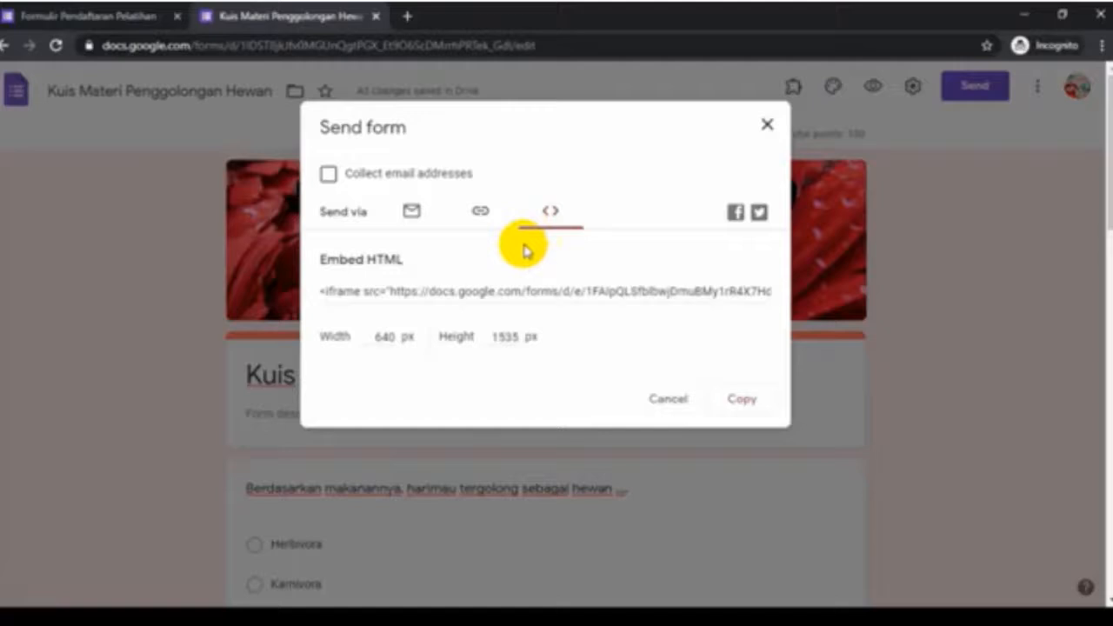
Shorten the quiz's sharing link, copy it, and close the sending options.
click(479, 214)
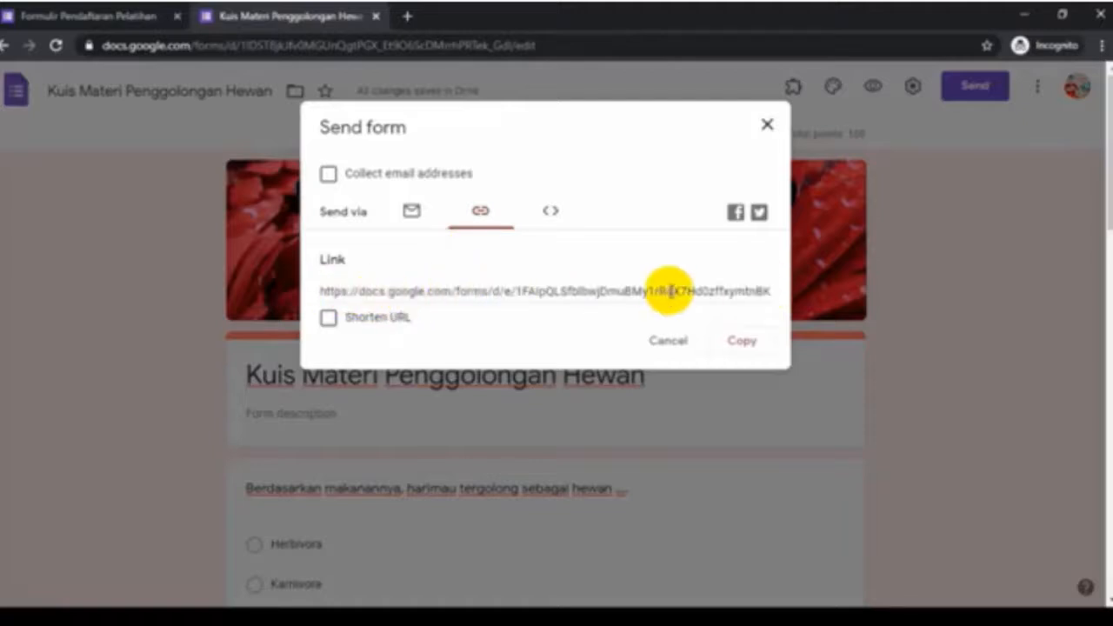
click(328, 320)
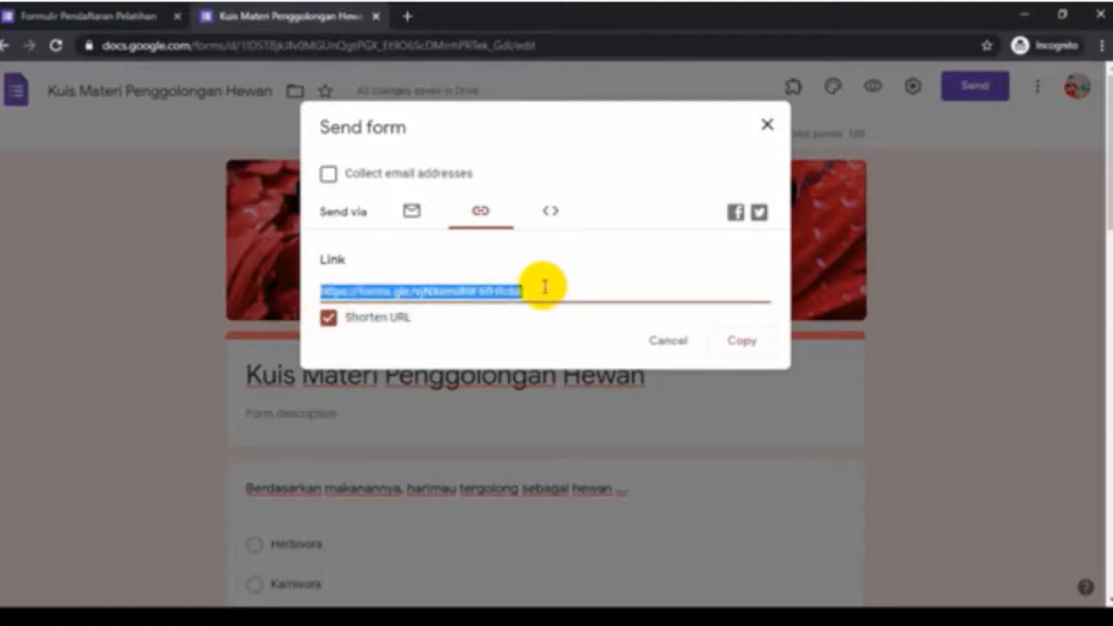
click(726, 342)
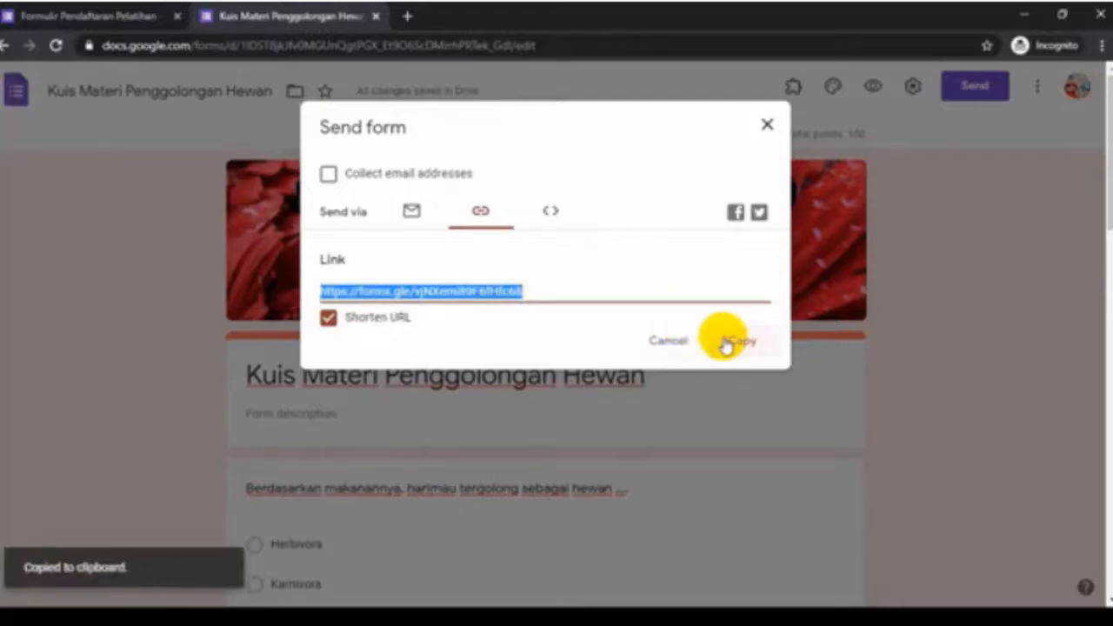
click(766, 127)
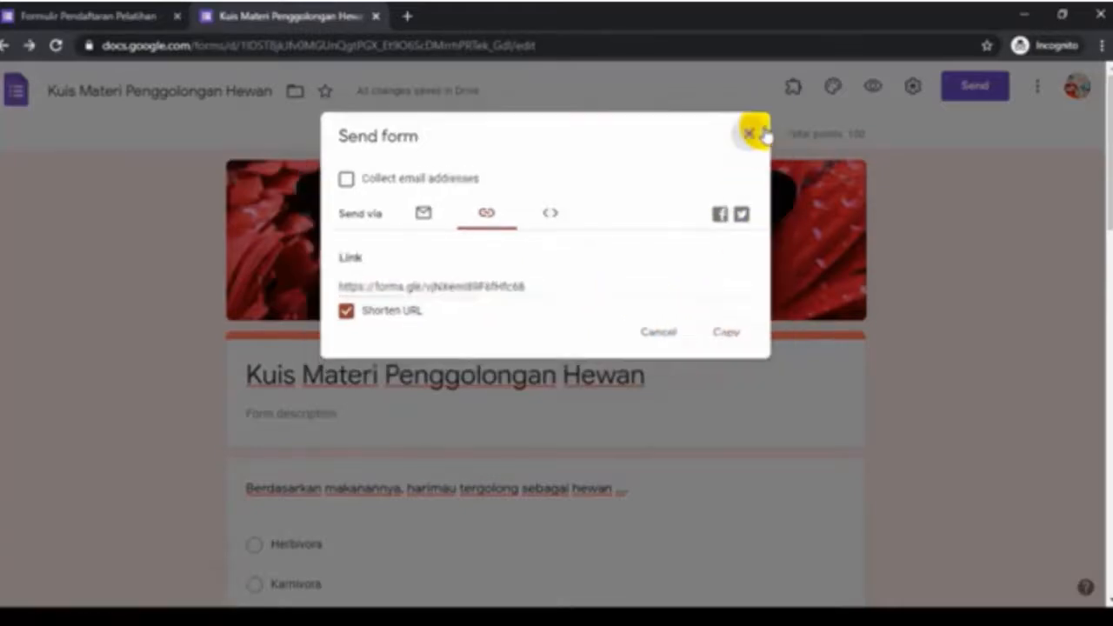
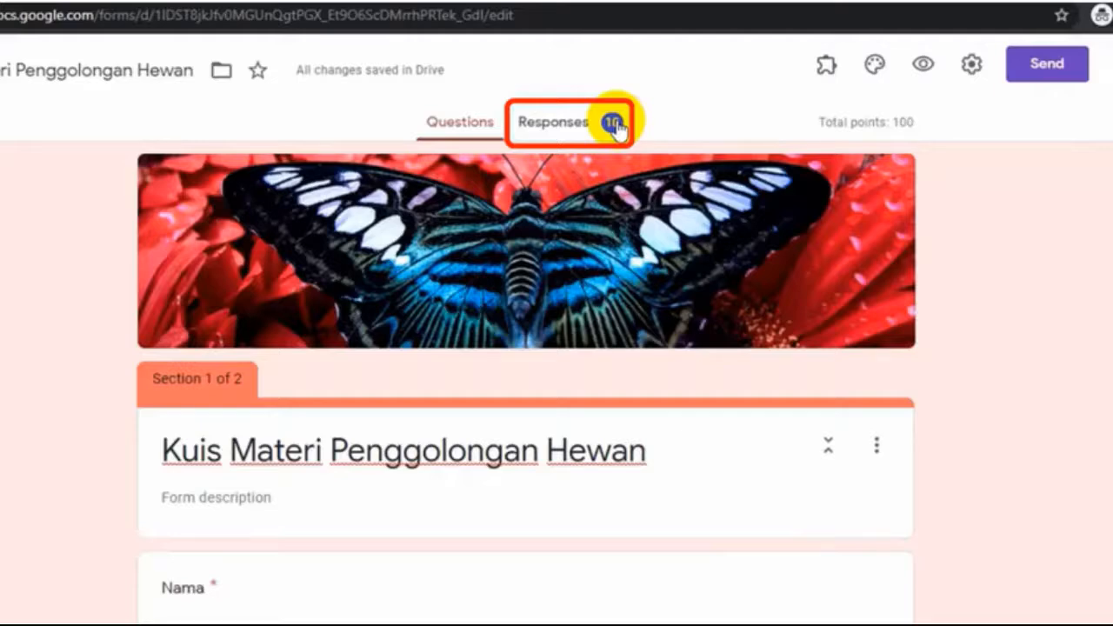
Open the quiz's response summary and examine the score insights, the submitted names and the class distribution chart.
click(562, 135)
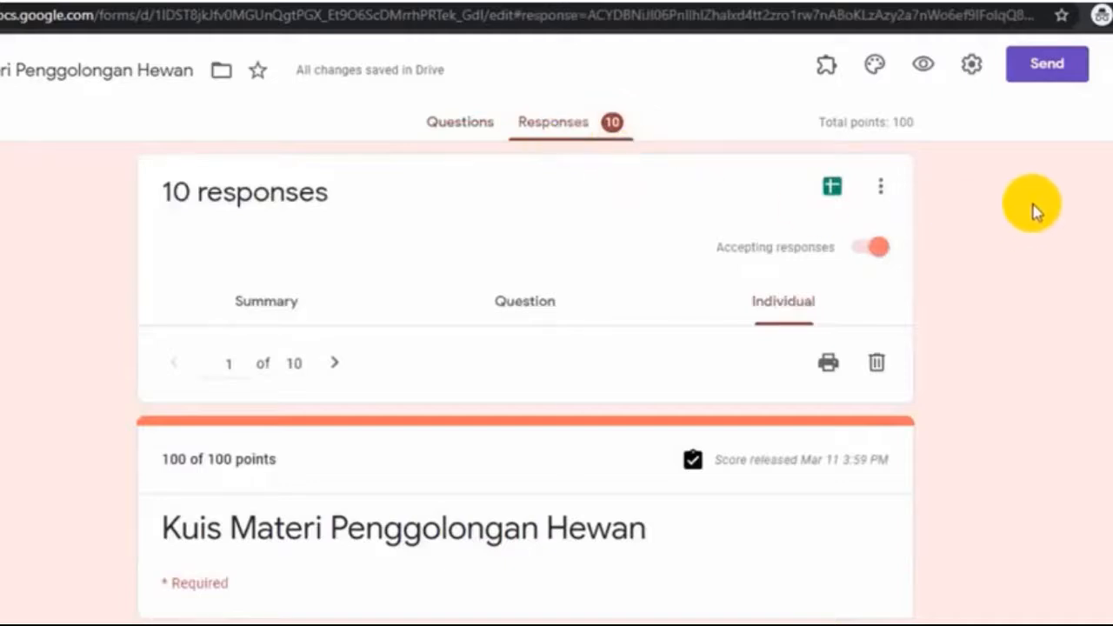
click(245, 306)
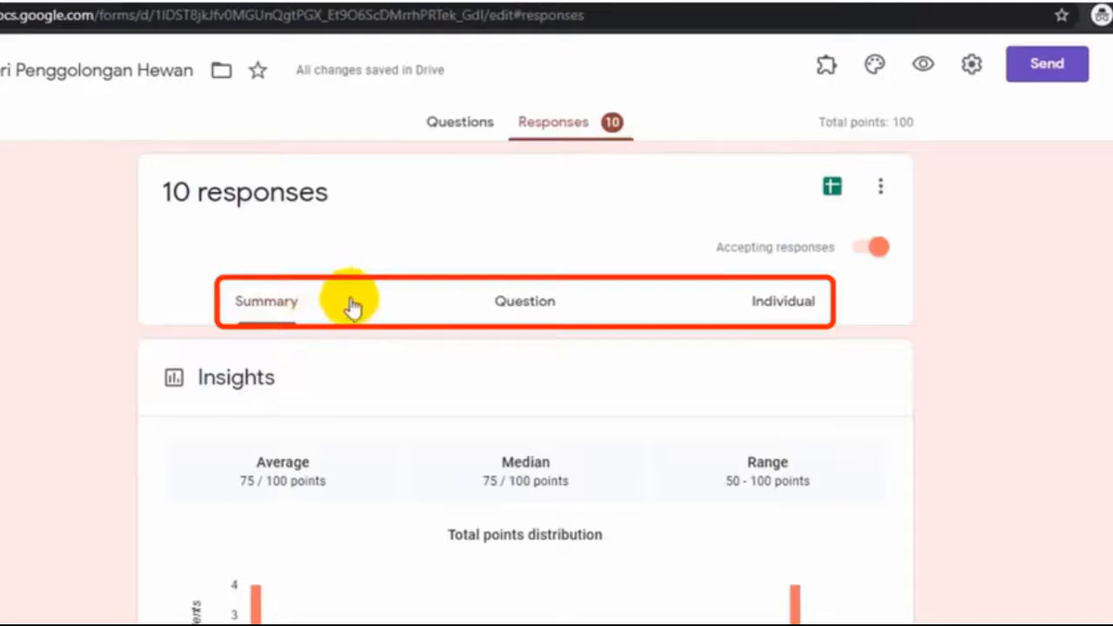
scroll(352, 306, down, 2)
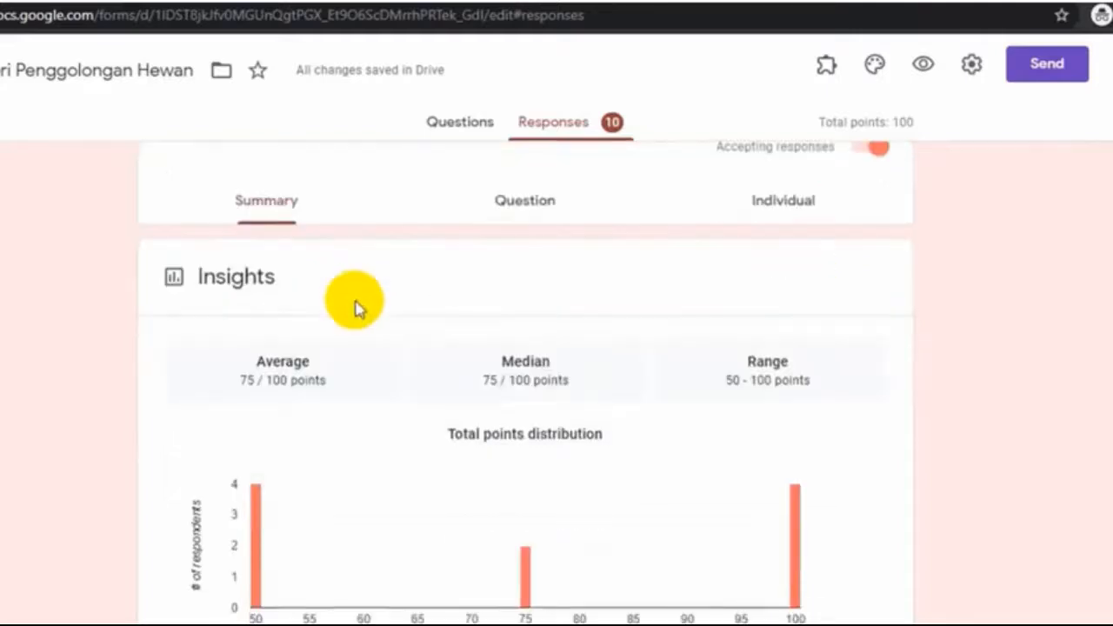
scroll(354, 306, down, 2)
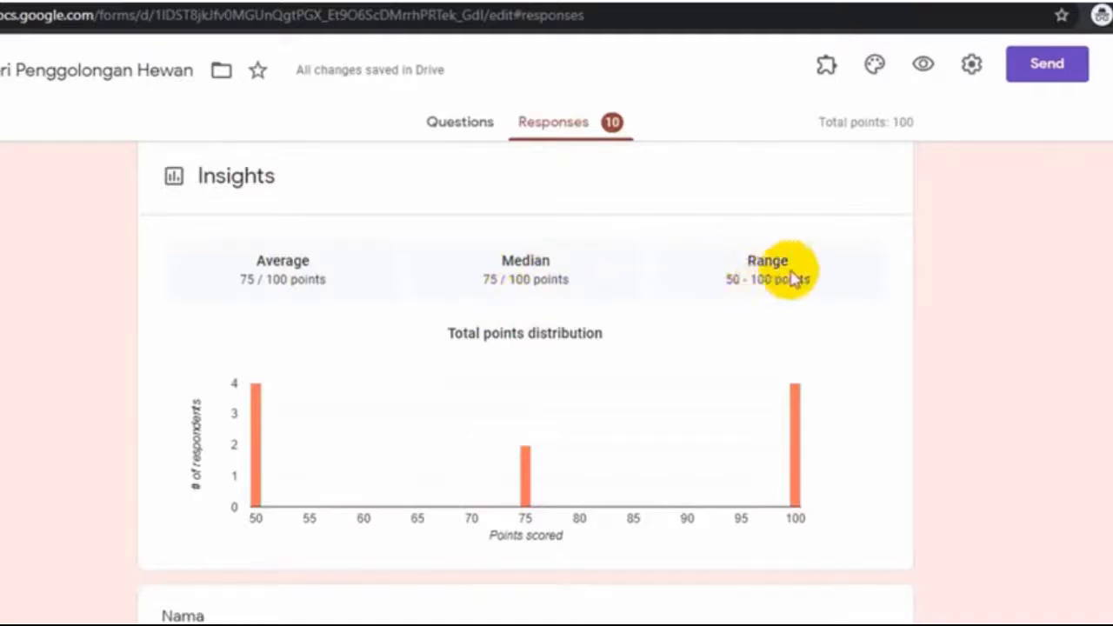
scroll(775, 283, down, 3)
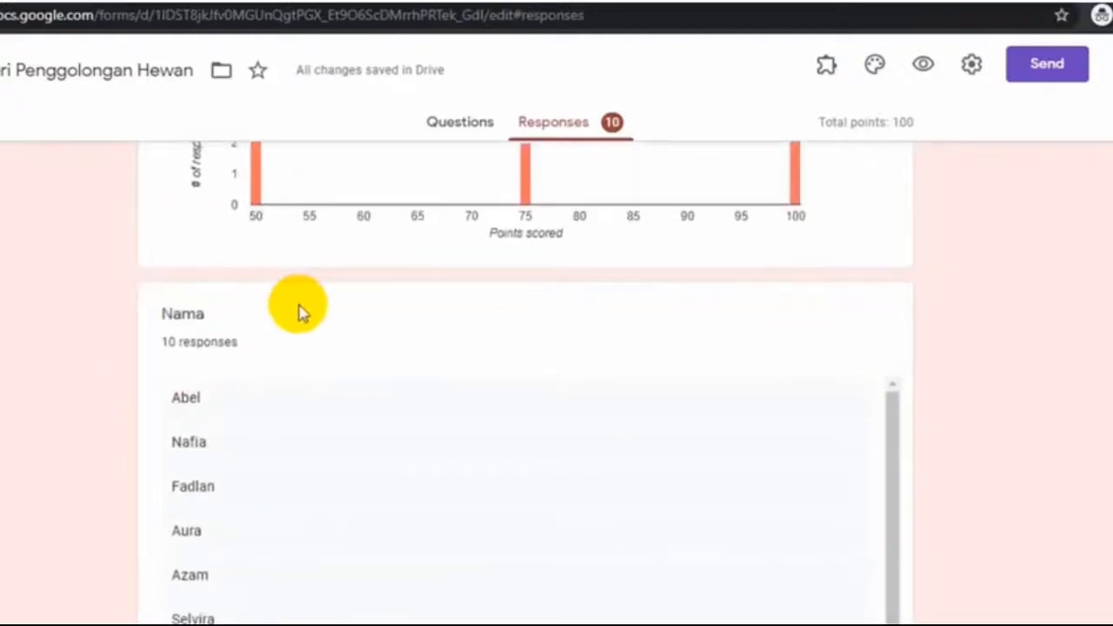
scroll(298, 304, down, 6)
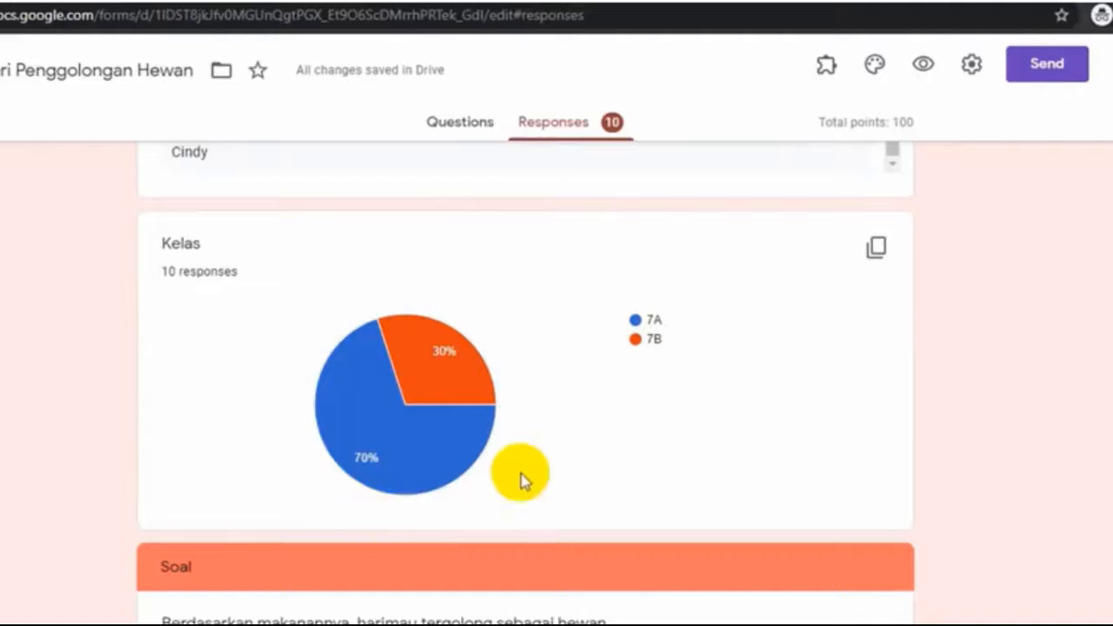
mouse_move(478, 387)
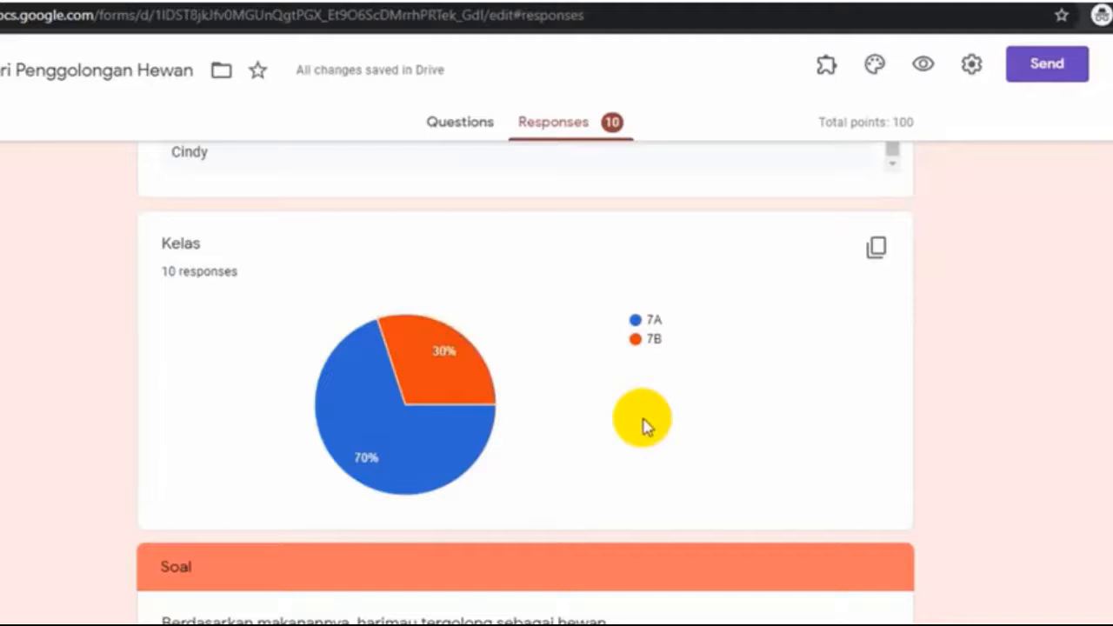
Examine the summary's answer distribution charts for the three animal classification questions in the Soal section.
scroll(643, 425, down, 4)
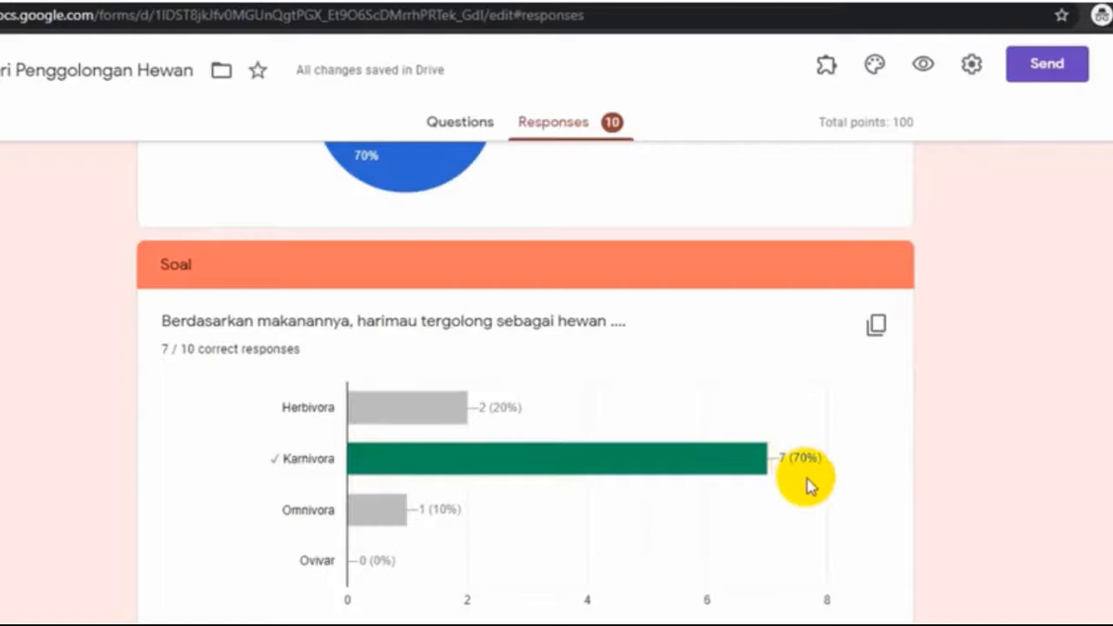
scroll(729, 513, down, 2)
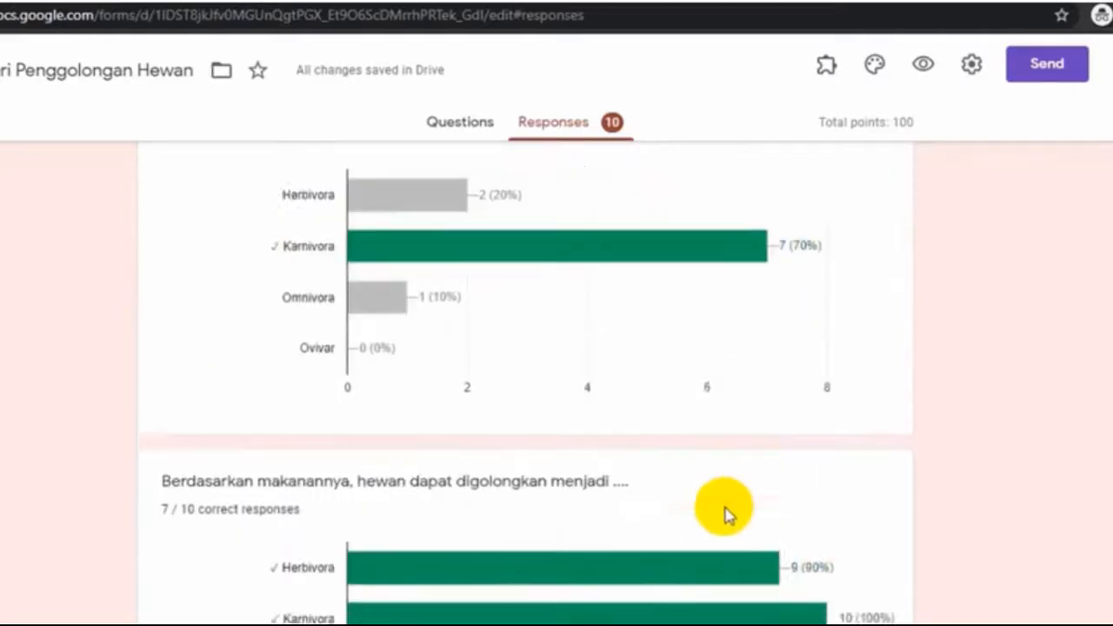
scroll(722, 510, down, 3)
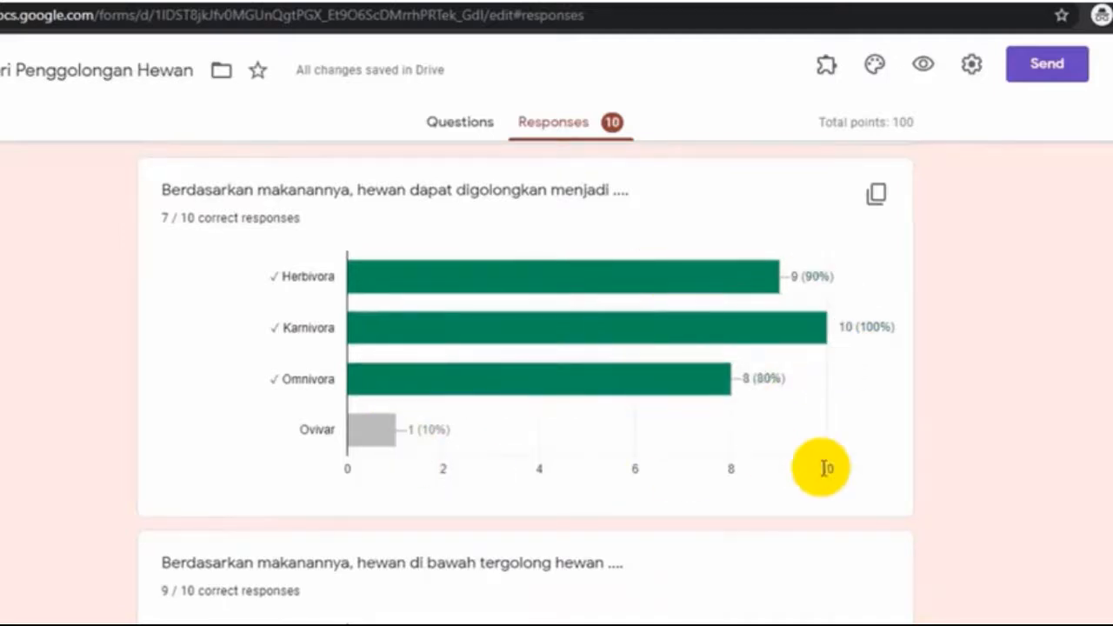
scroll(819, 466, down, 3)
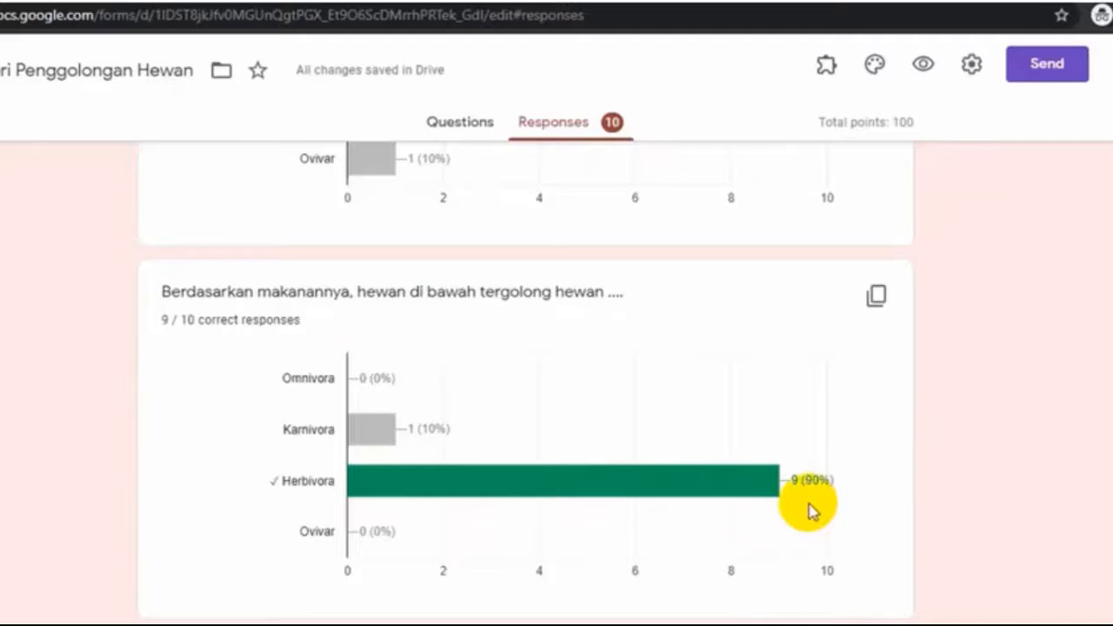
scroll(809, 511, up, 12)
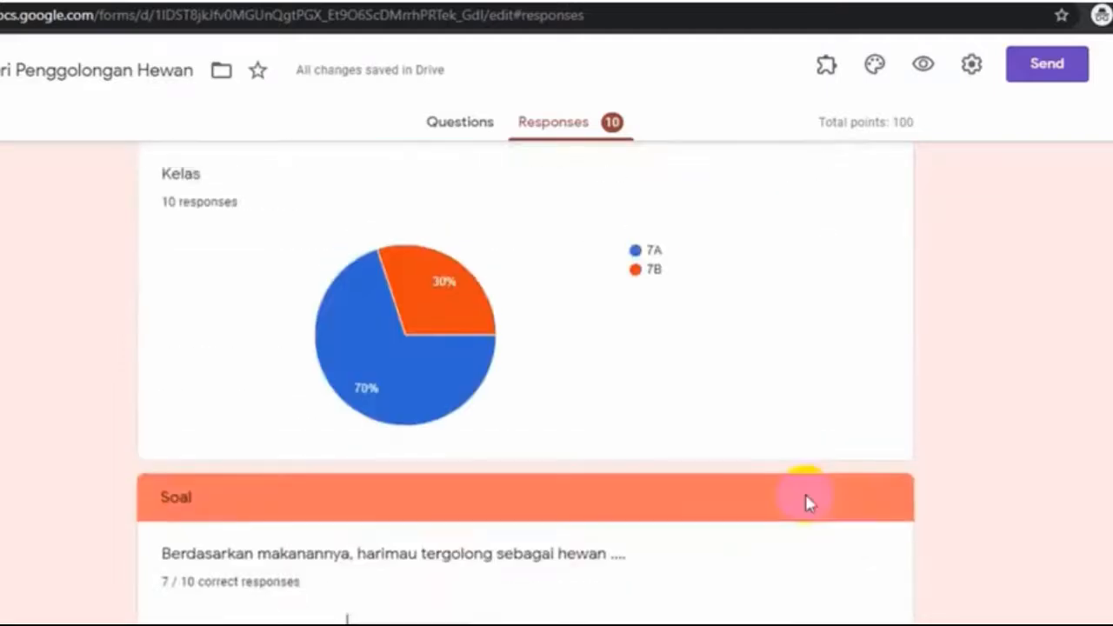
scroll(808, 494, up, 12)
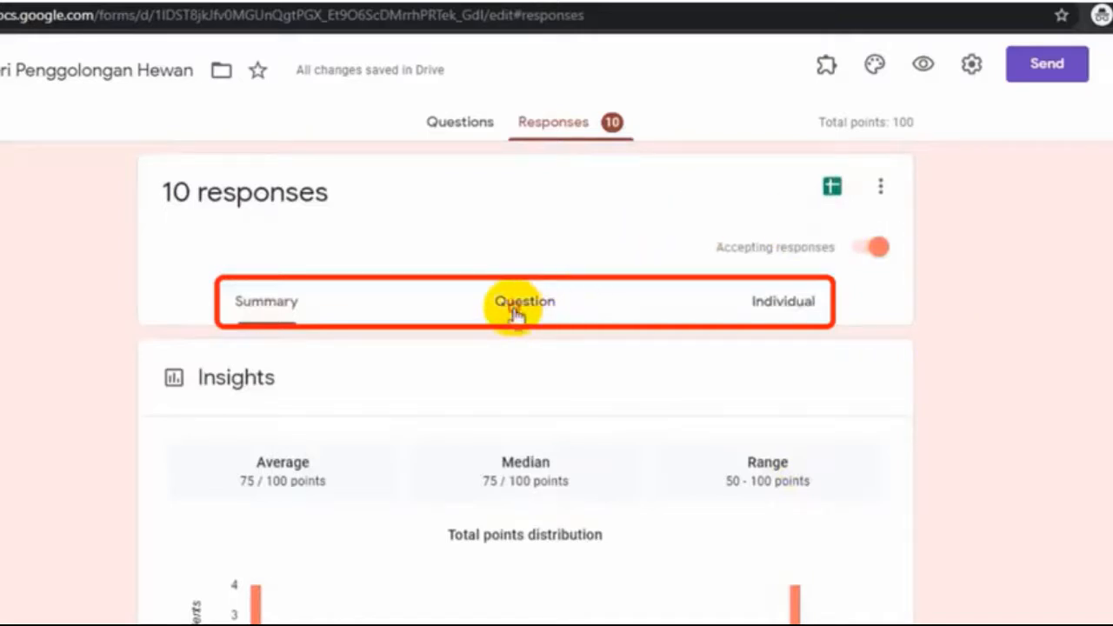
View the responses by question, going back through Kelas to the Nama question and examining its submitted answers.
click(516, 304)
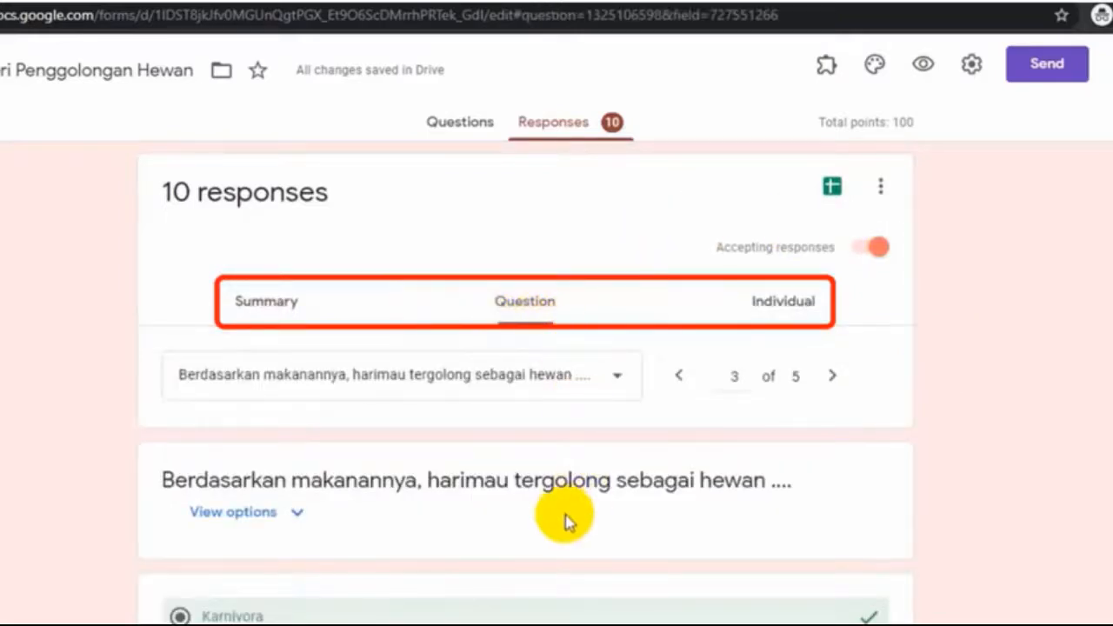
click(683, 384)
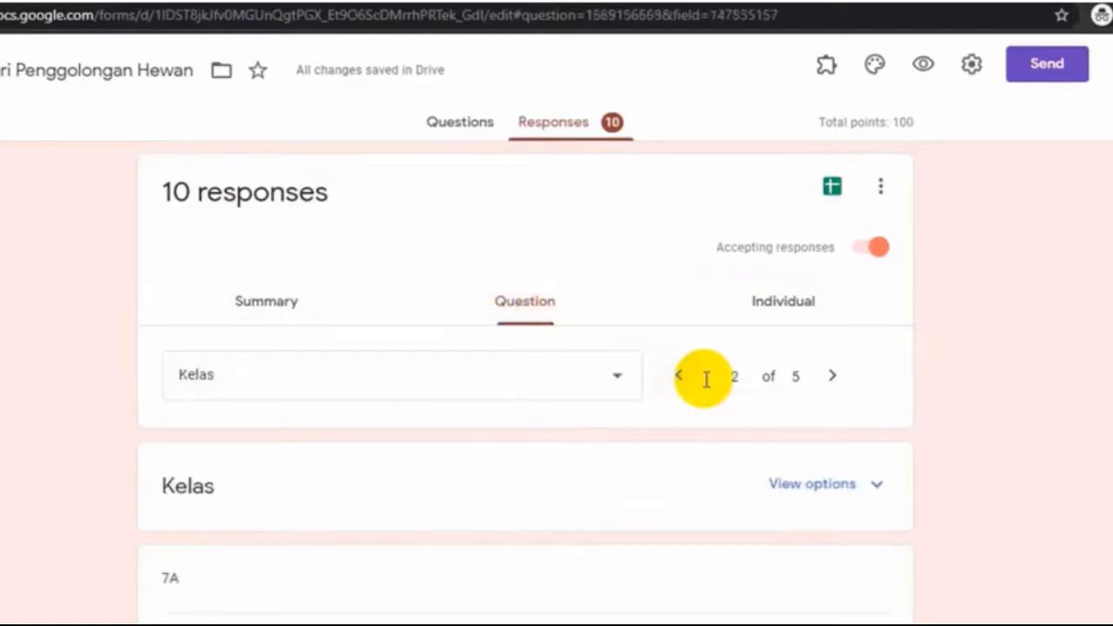
click(682, 388)
scroll(682, 391, down, 1)
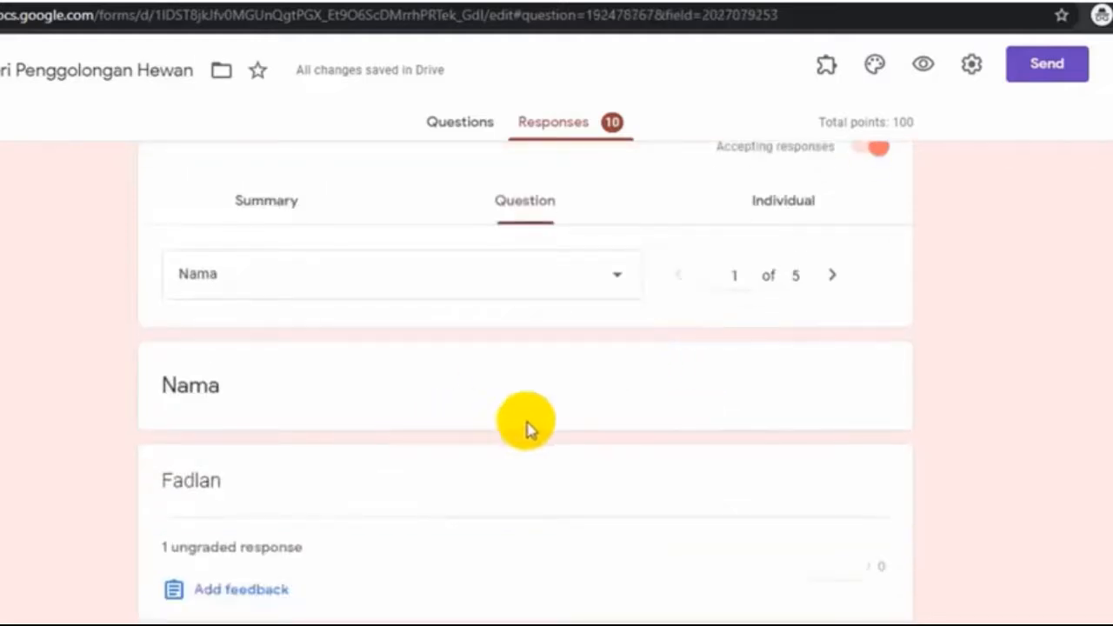
scroll(526, 427, down, 3)
scroll(526, 426, up, 4)
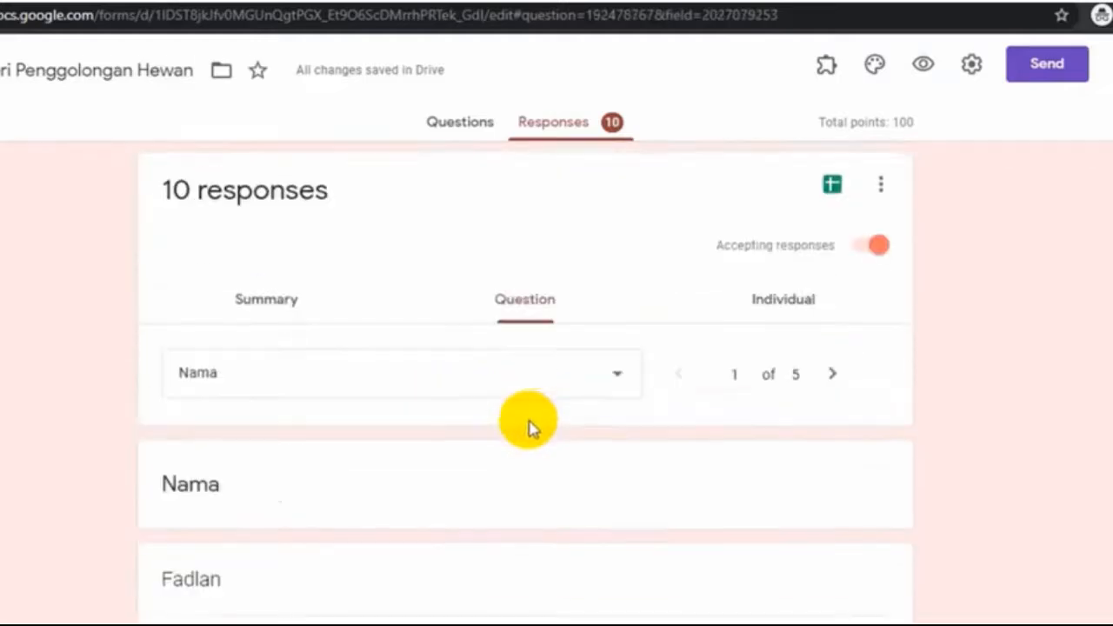
Select the question "Berdasarkan makanannya, harimau tergolong sebagai hewan ...." and examine how its grouped answers are graded.
click(522, 297)
click(619, 383)
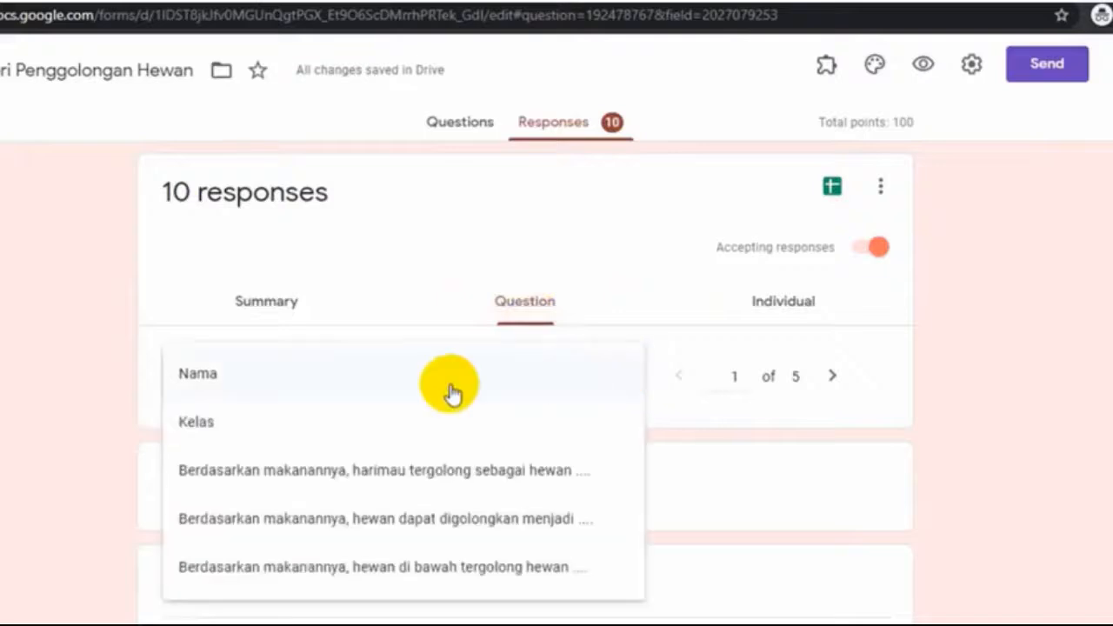
click(450, 391)
click(607, 383)
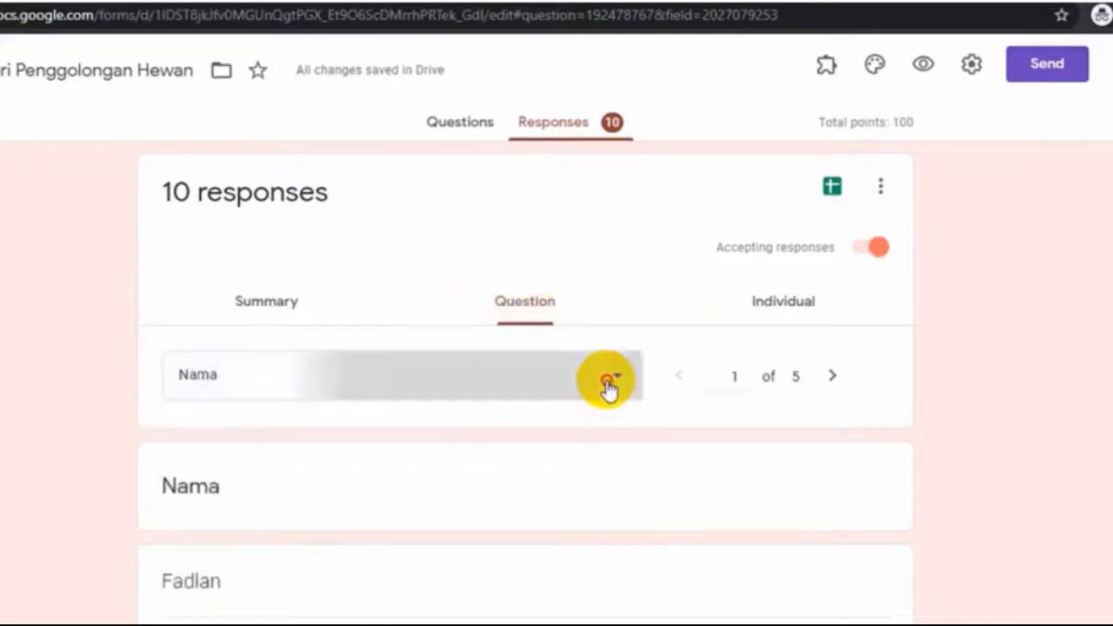
click(421, 485)
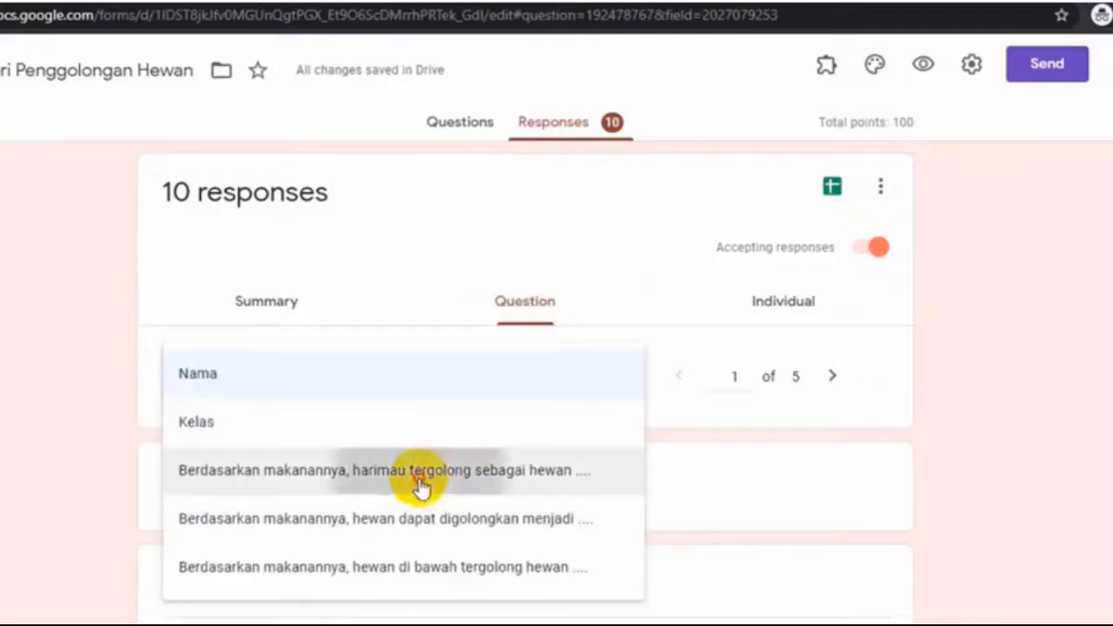
scroll(626, 470, down, 1)
scroll(626, 469, down, 3)
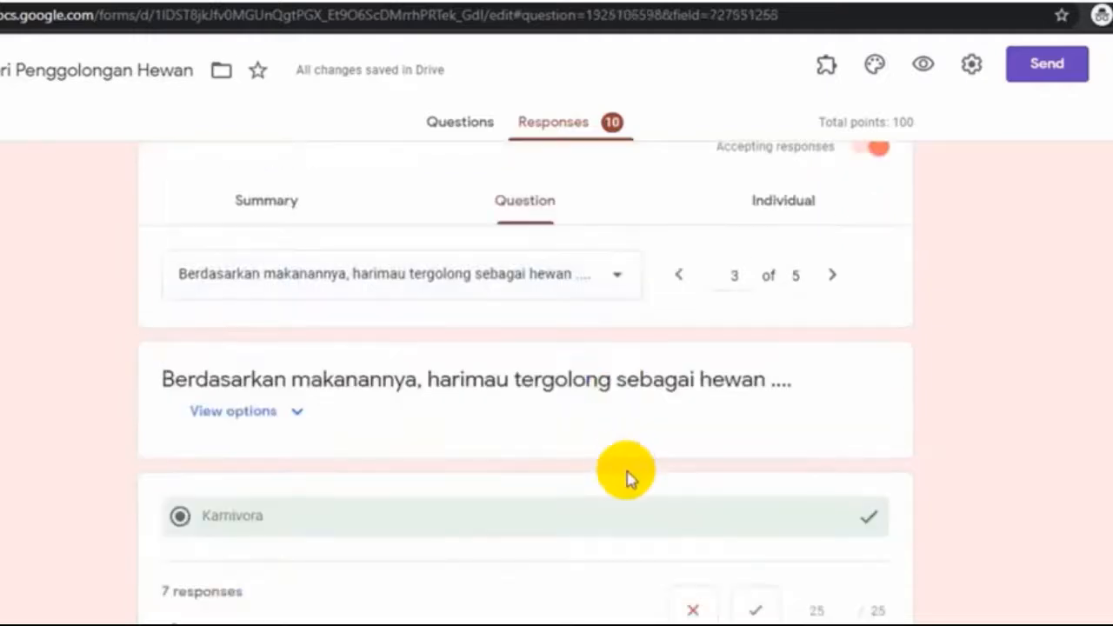
scroll(626, 477, up, 2)
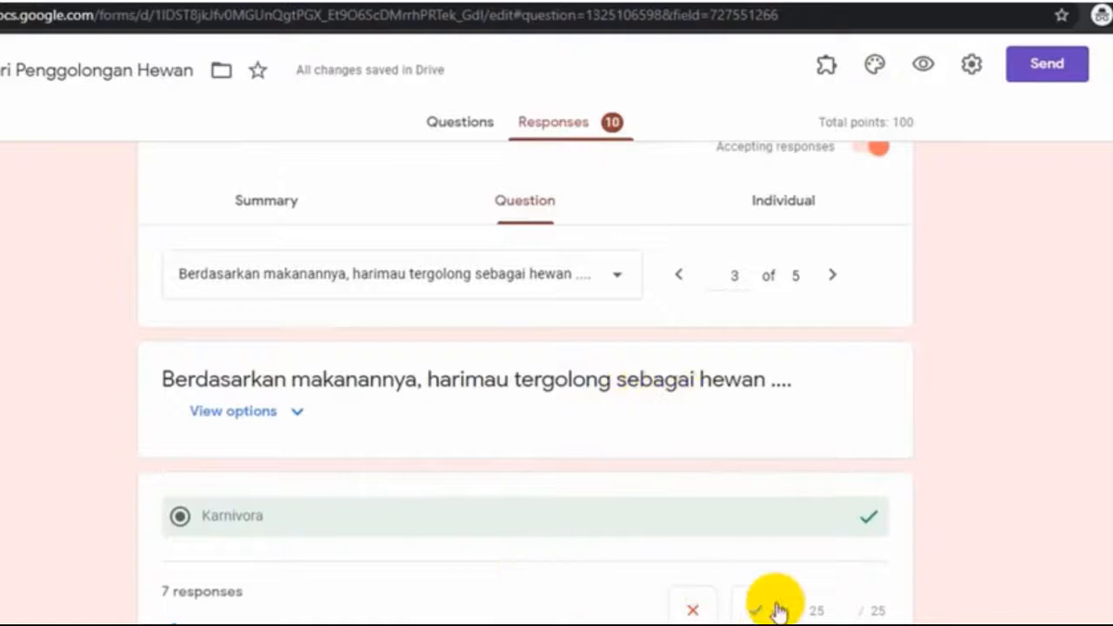
scroll(340, 609, down, 2)
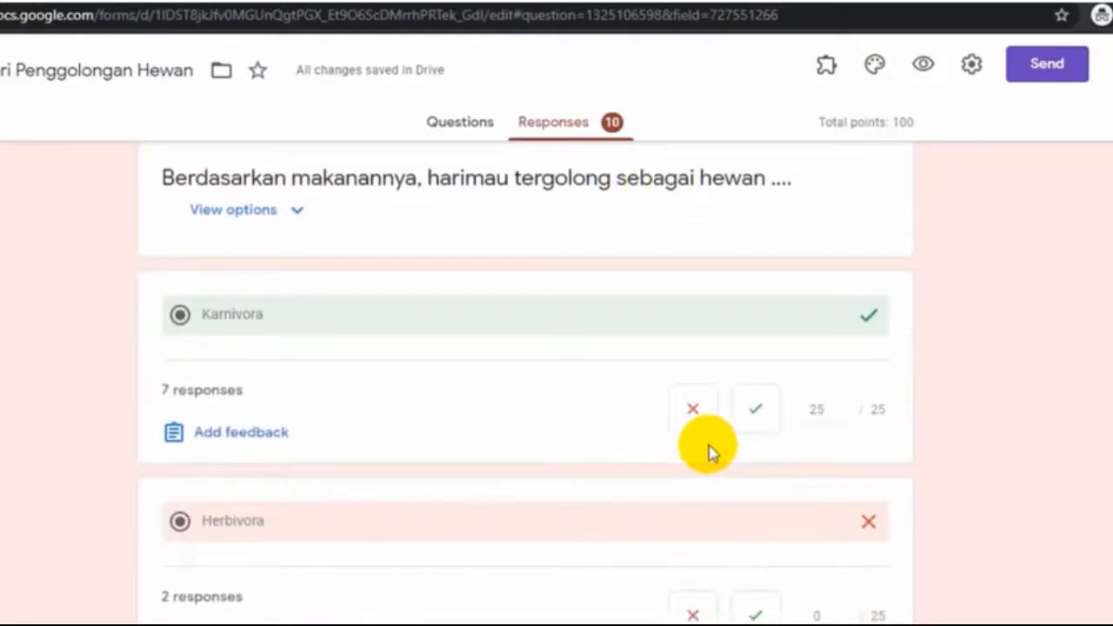
scroll(710, 450, up, 3)
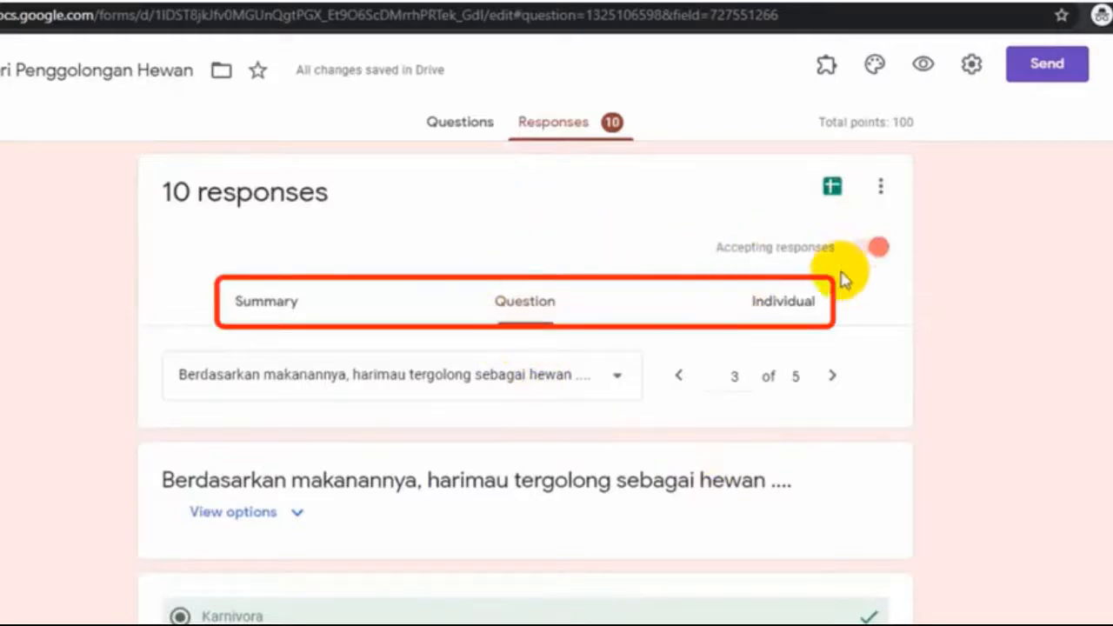
View the individual responses and examine the first respondent's details, answers and points for each question.
click(776, 304)
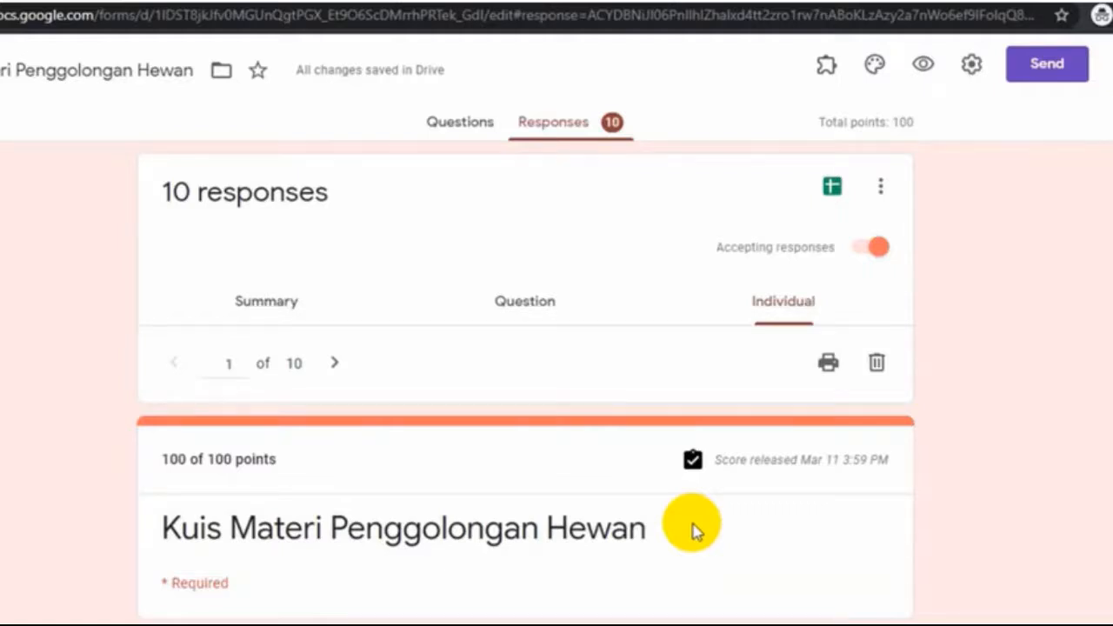
scroll(693, 529, down, 3)
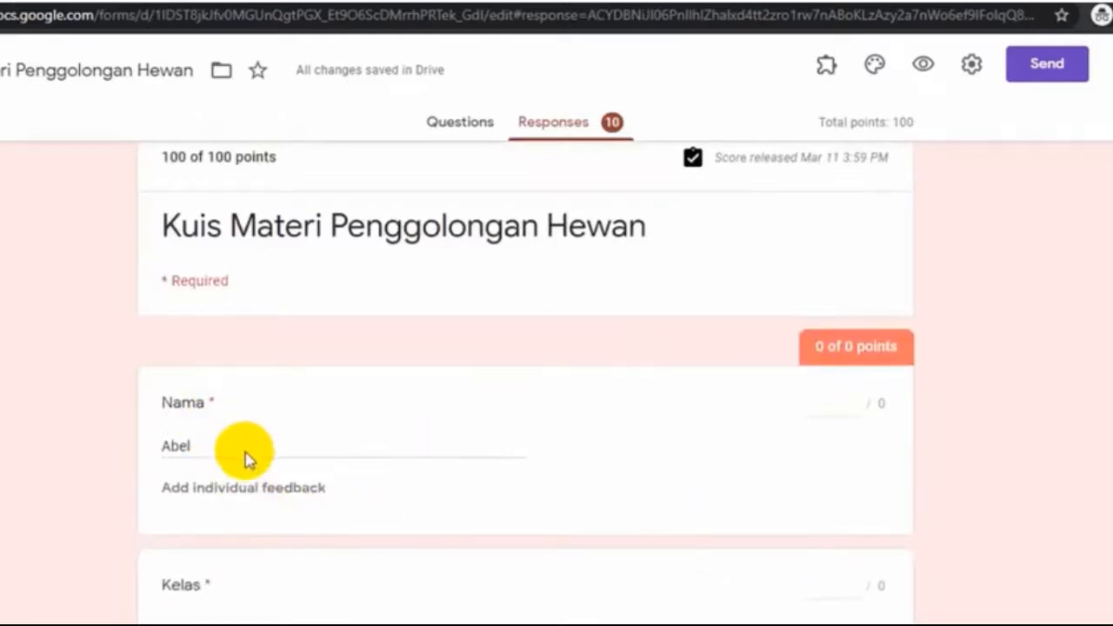
scroll(293, 469, down, 2)
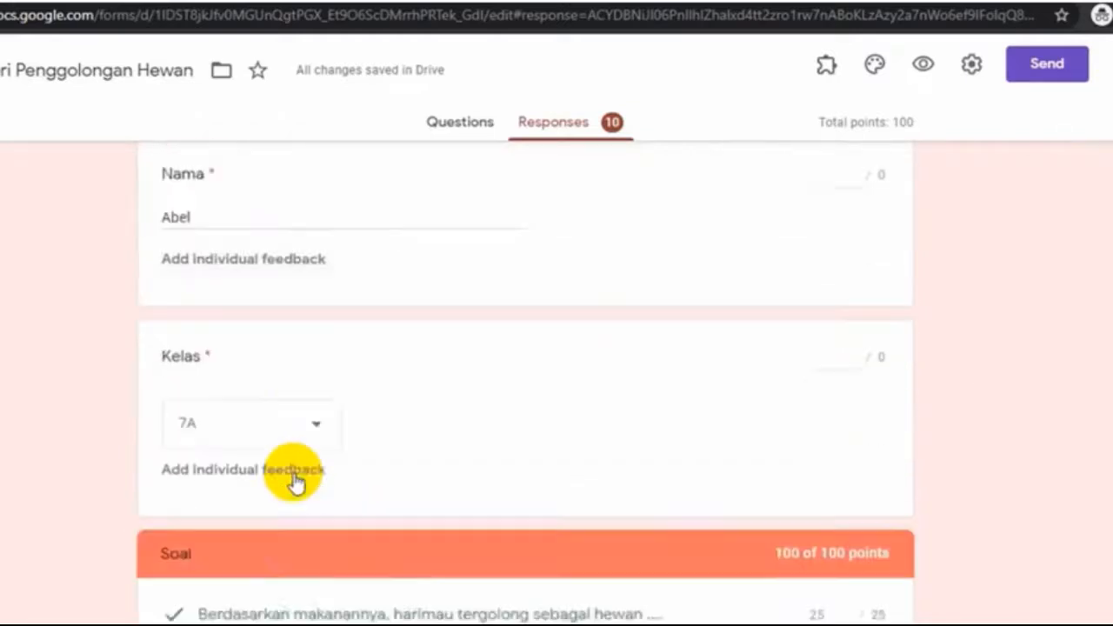
scroll(294, 480, down, 2)
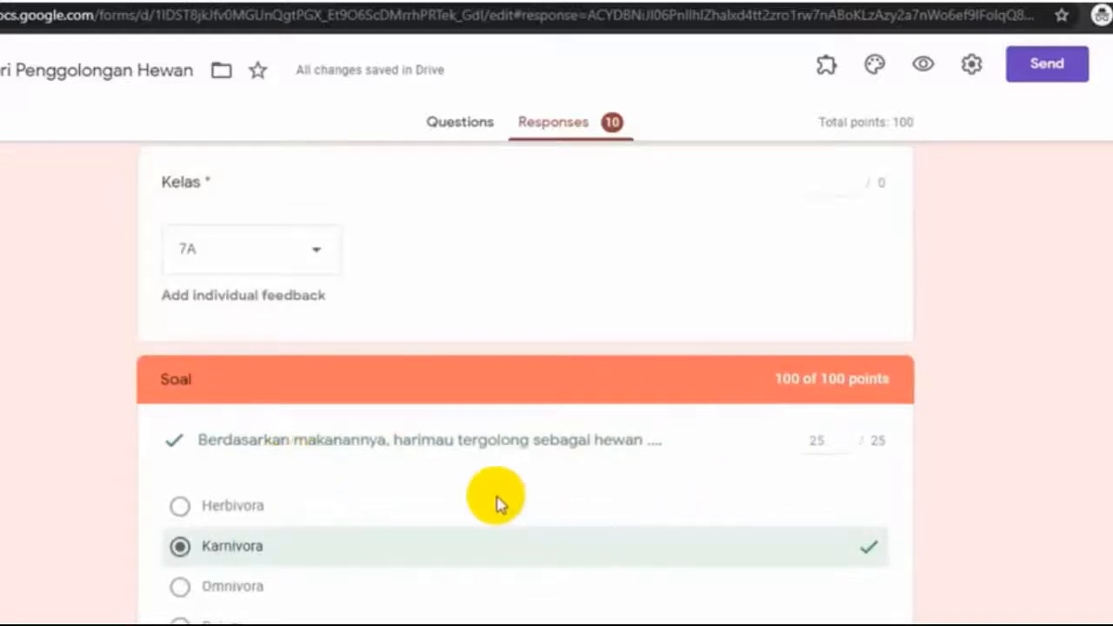
scroll(506, 482, down, 5)
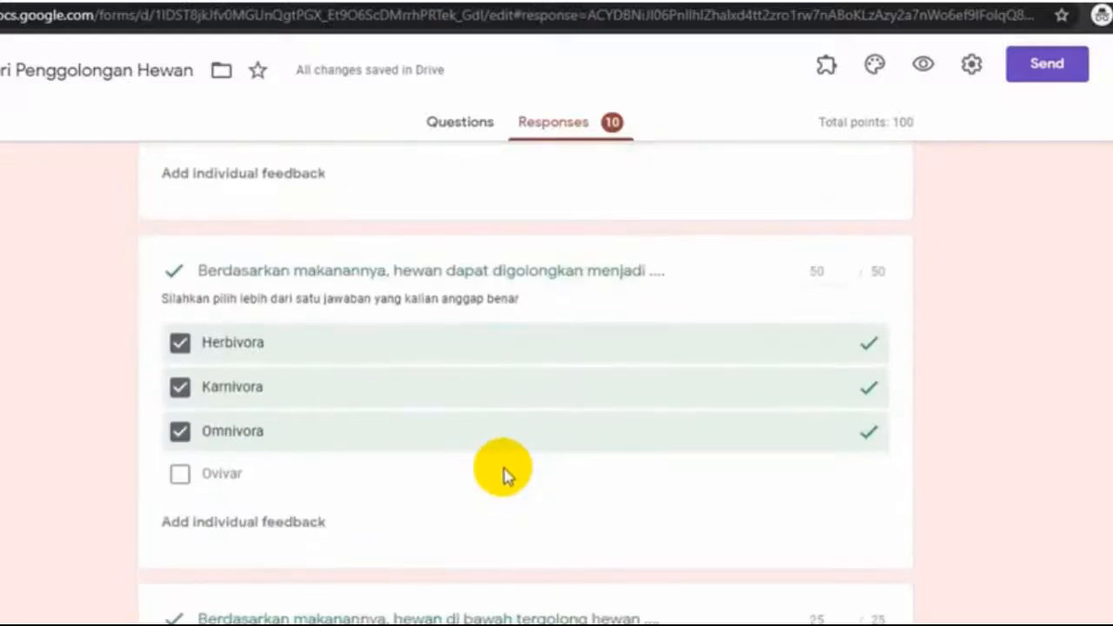
scroll(497, 472, down, 4)
scroll(497, 472, up, 12)
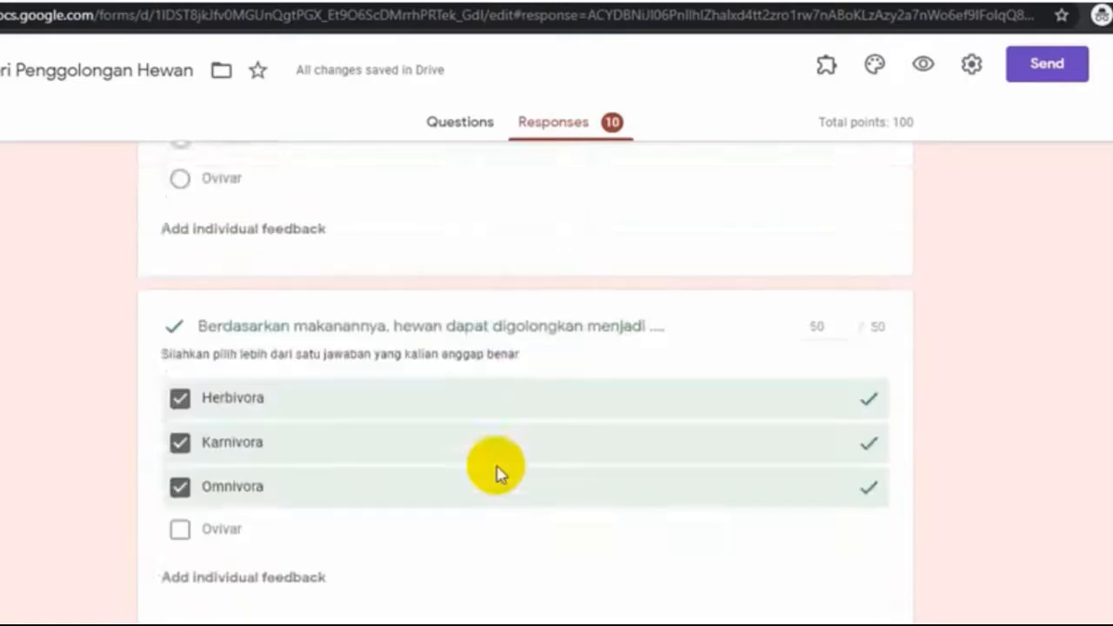
scroll(423, 456, up, 2)
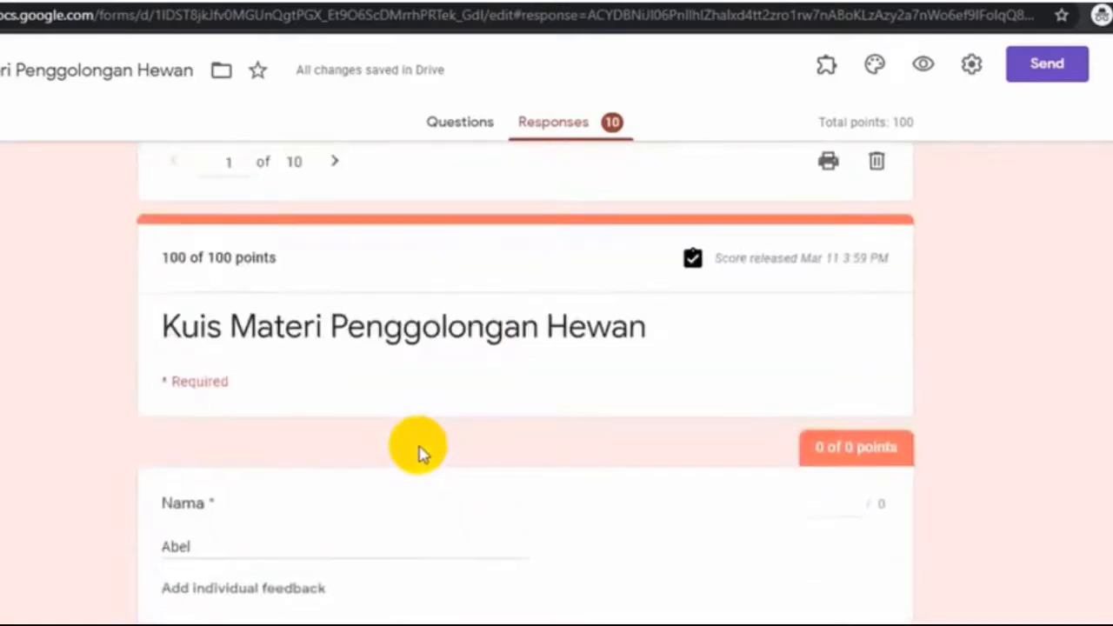
scroll(687, 339, up, 1)
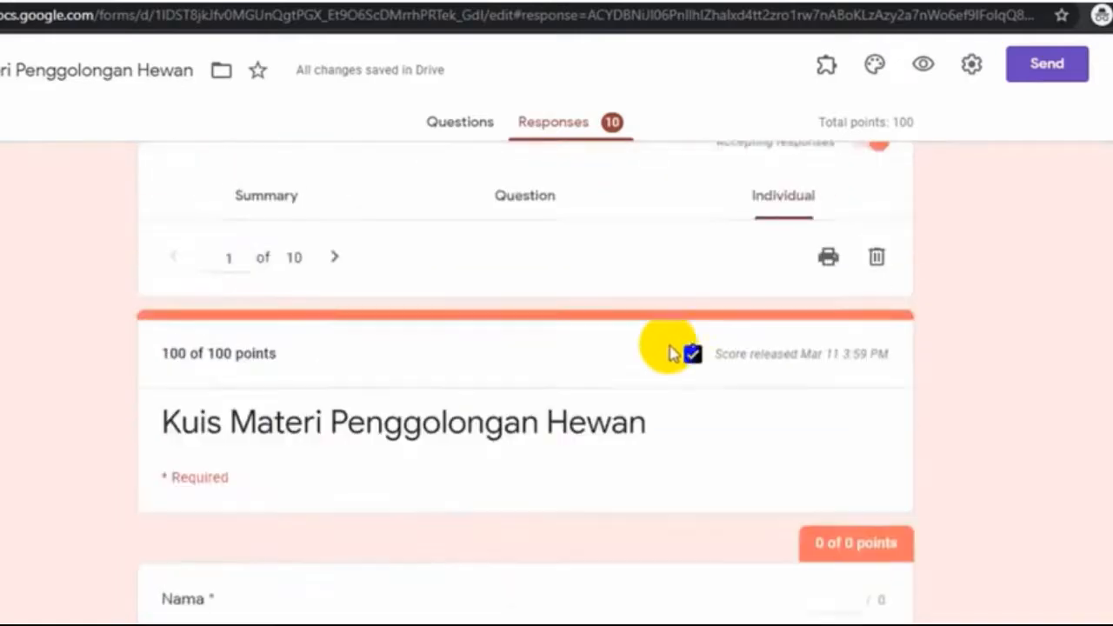
Go to the second individual response and examine the respondent's details and the grading of the answers.
click(337, 259)
scroll(437, 385, down, 3)
scroll(437, 385, down, 1)
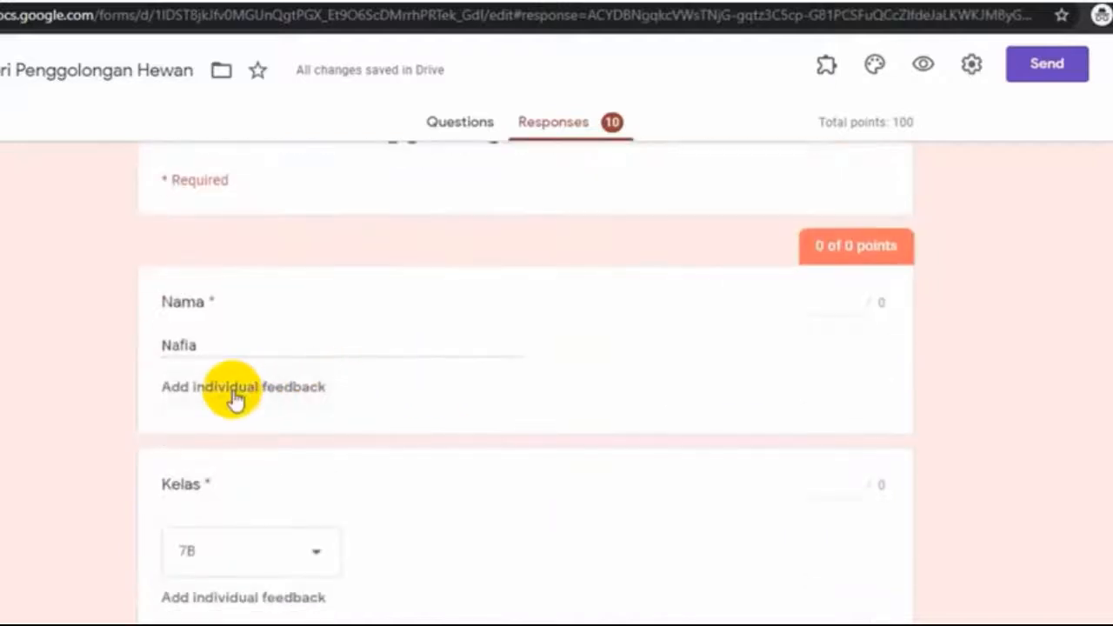
scroll(637, 469, down, 5)
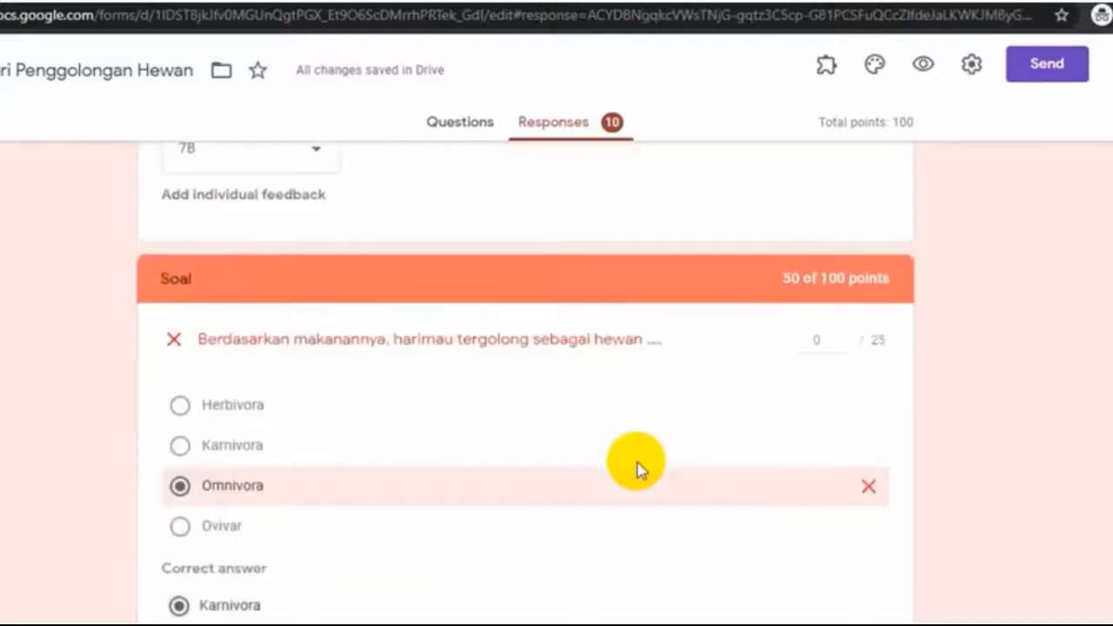
scroll(365, 511, down, 5)
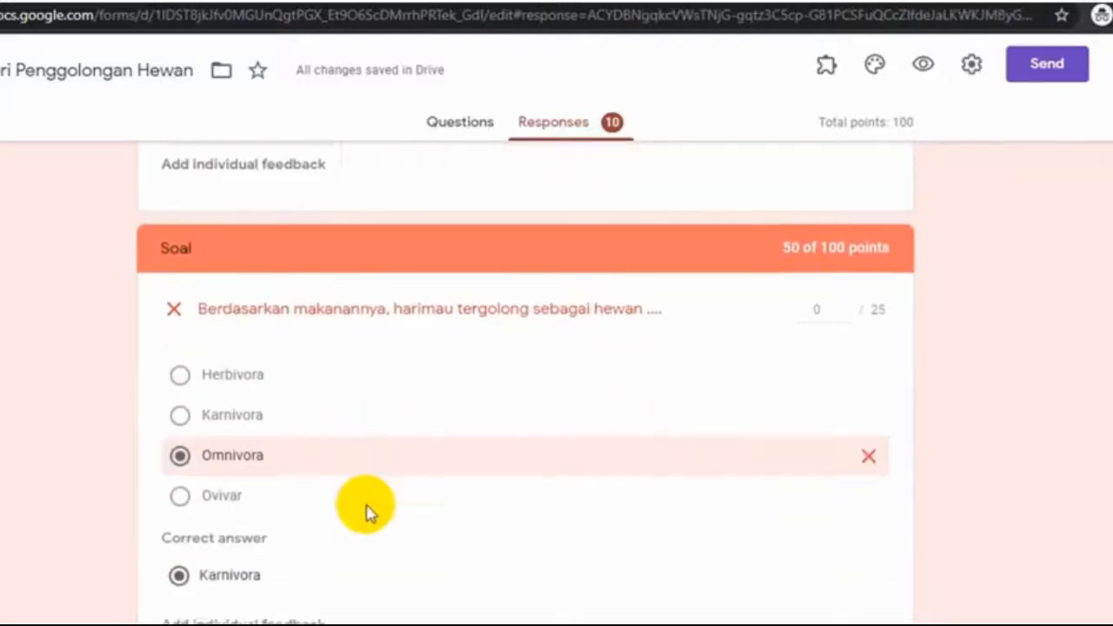
Examine the grading of the goat picture question in the second response, and go back to that response's name, class and total score.
scroll(365, 511, down, 9)
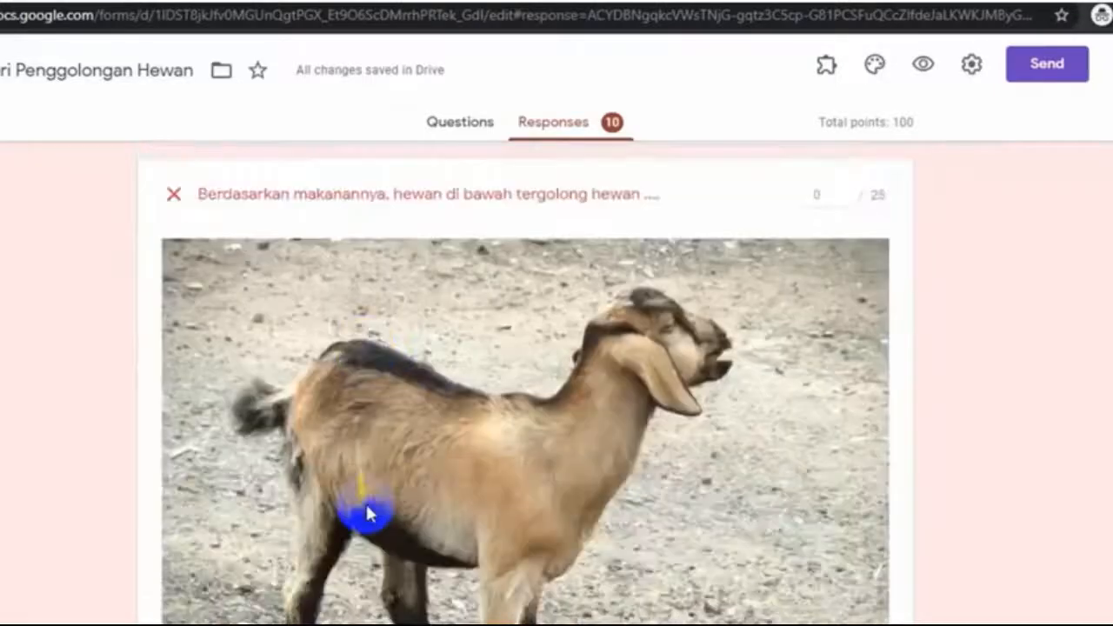
scroll(366, 515, up, 1)
scroll(366, 518, up, 18)
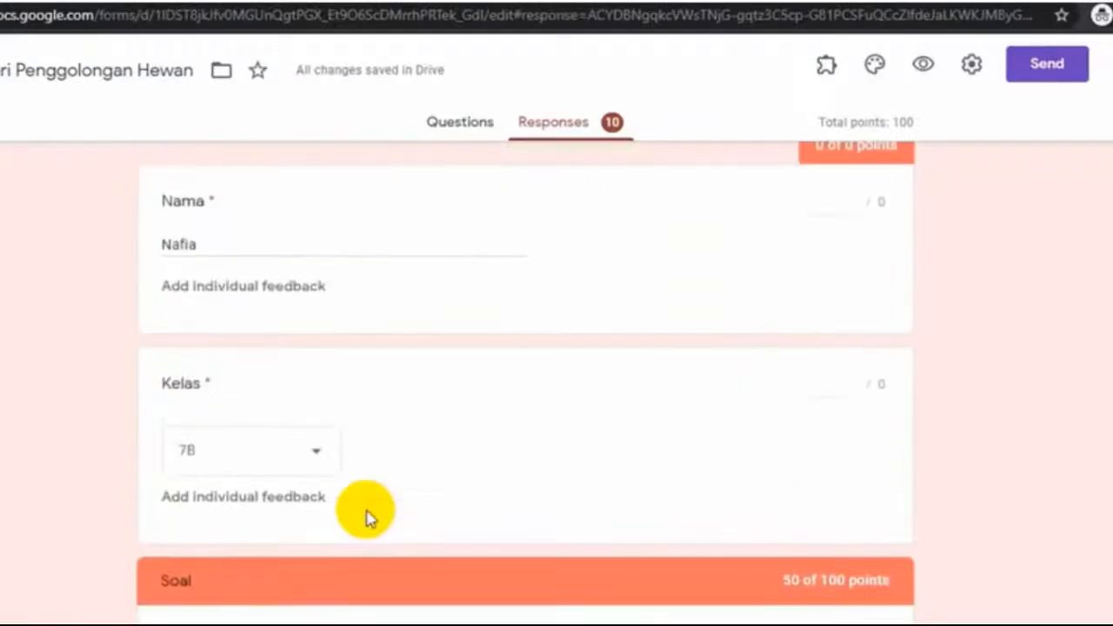
scroll(365, 514, up, 4)
scroll(392, 497, up, 3)
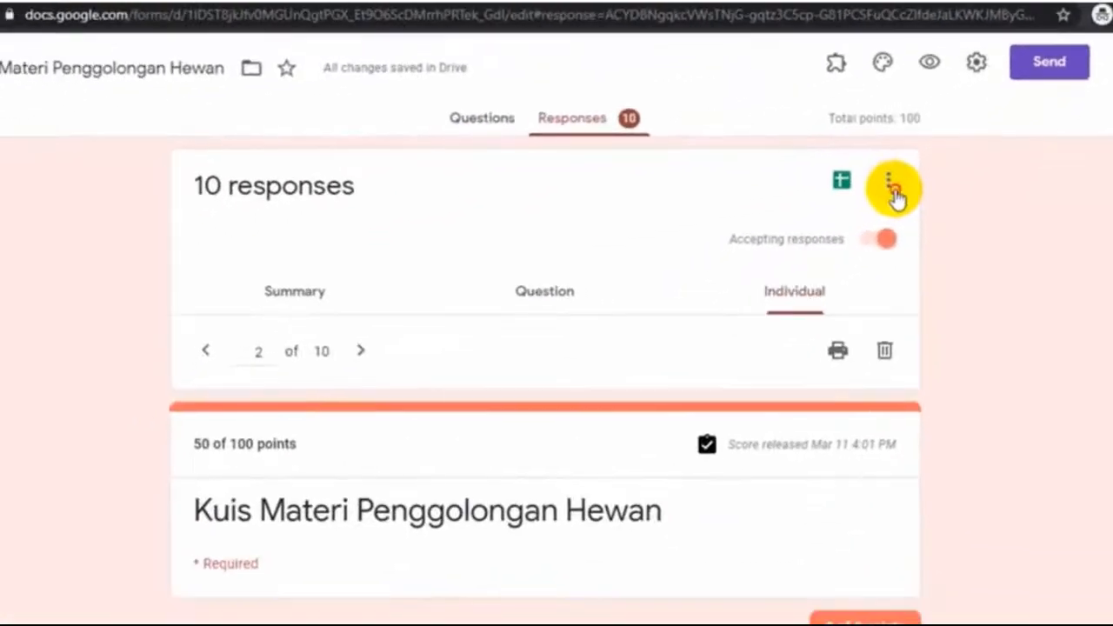
Review the additional options for managing the collected responses, such as email notifications, response destination, CSV download and printing, without choosing any.
click(890, 186)
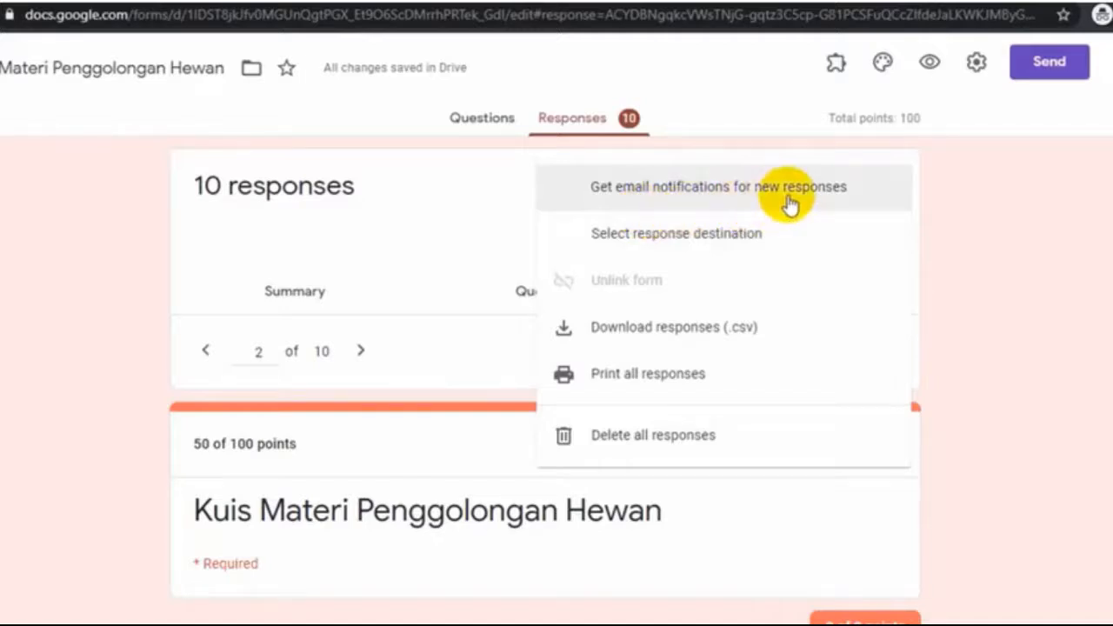
click(969, 219)
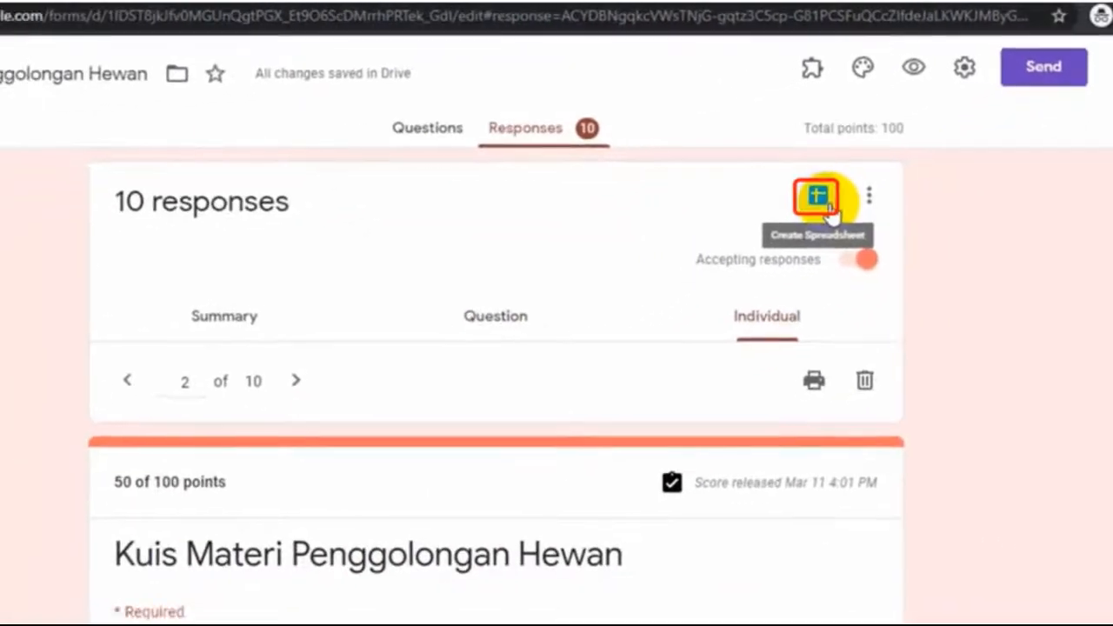
Create a new spreadsheet as the response destination for the Kuis Materi Penggolongan Hewan quiz.
click(817, 196)
click(763, 116)
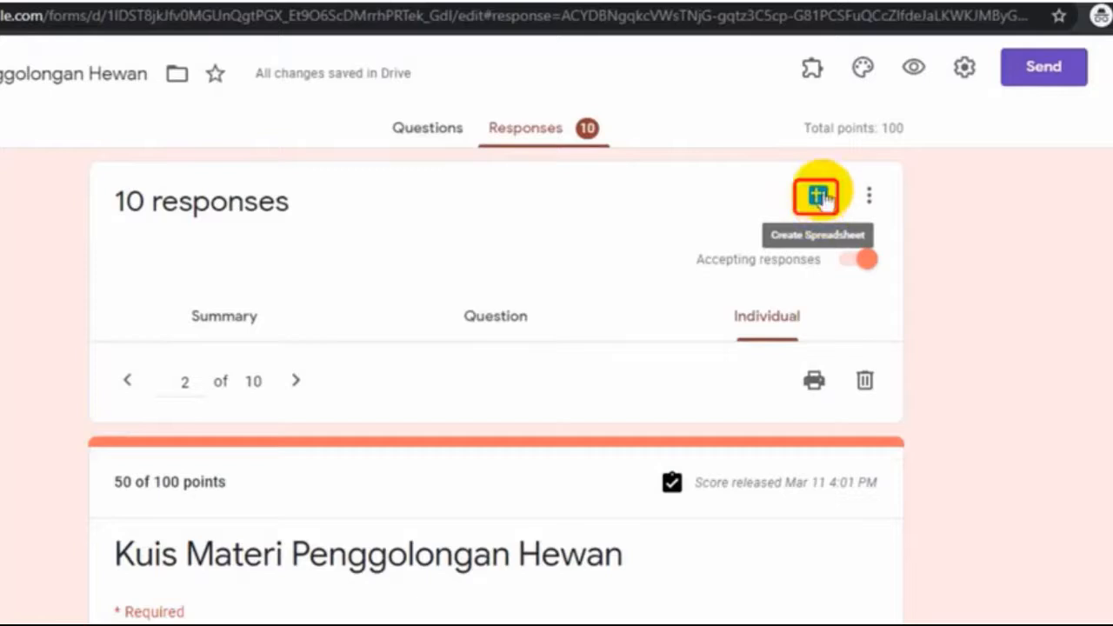
click(817, 195)
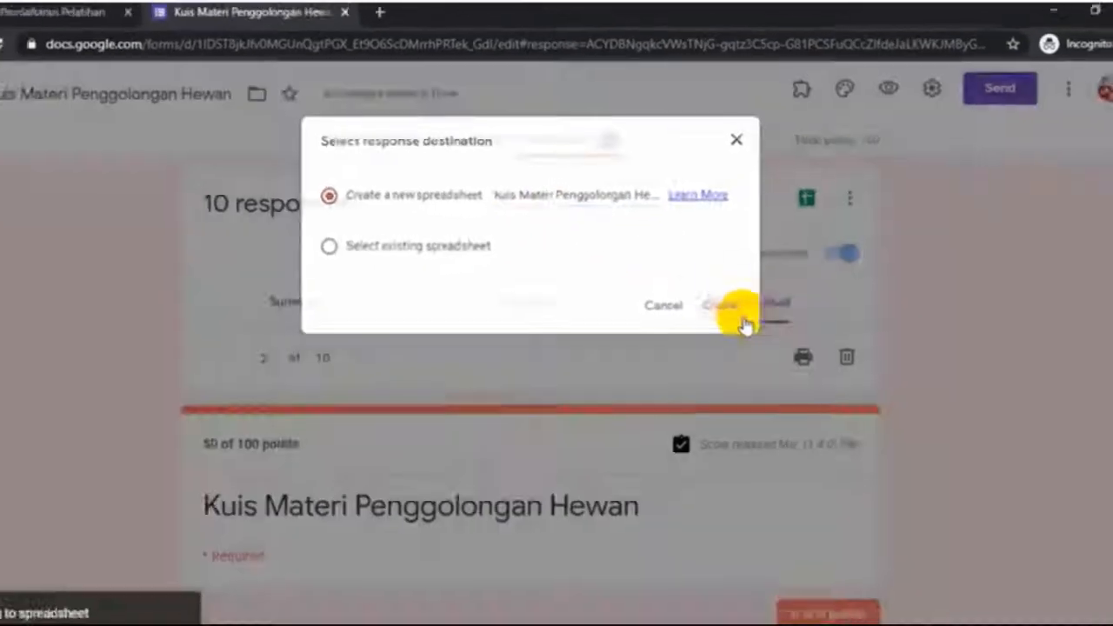
click(743, 332)
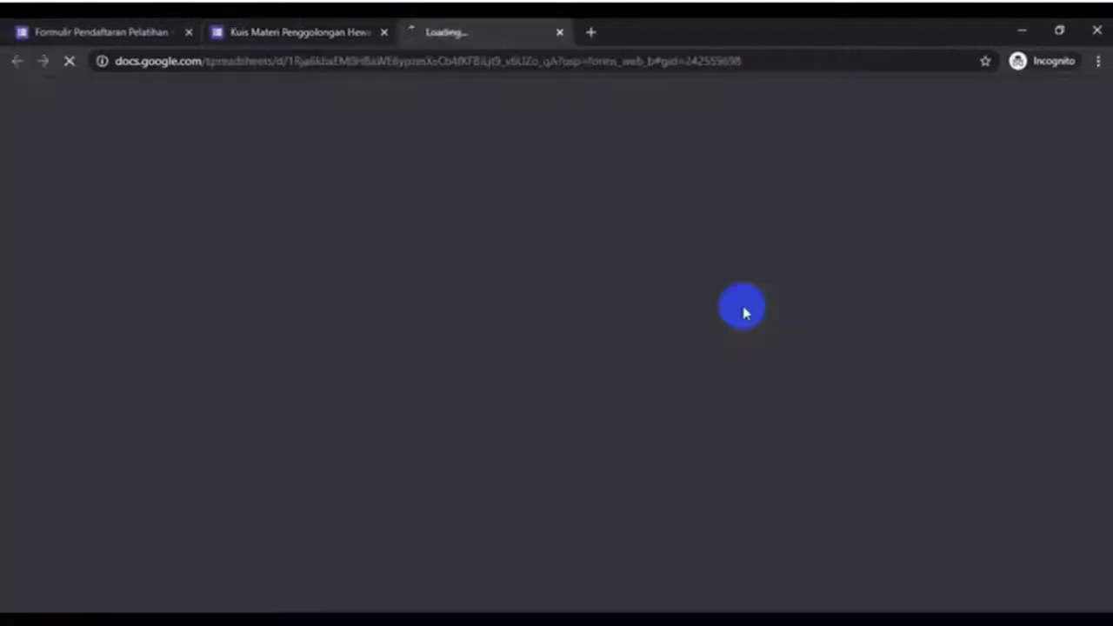